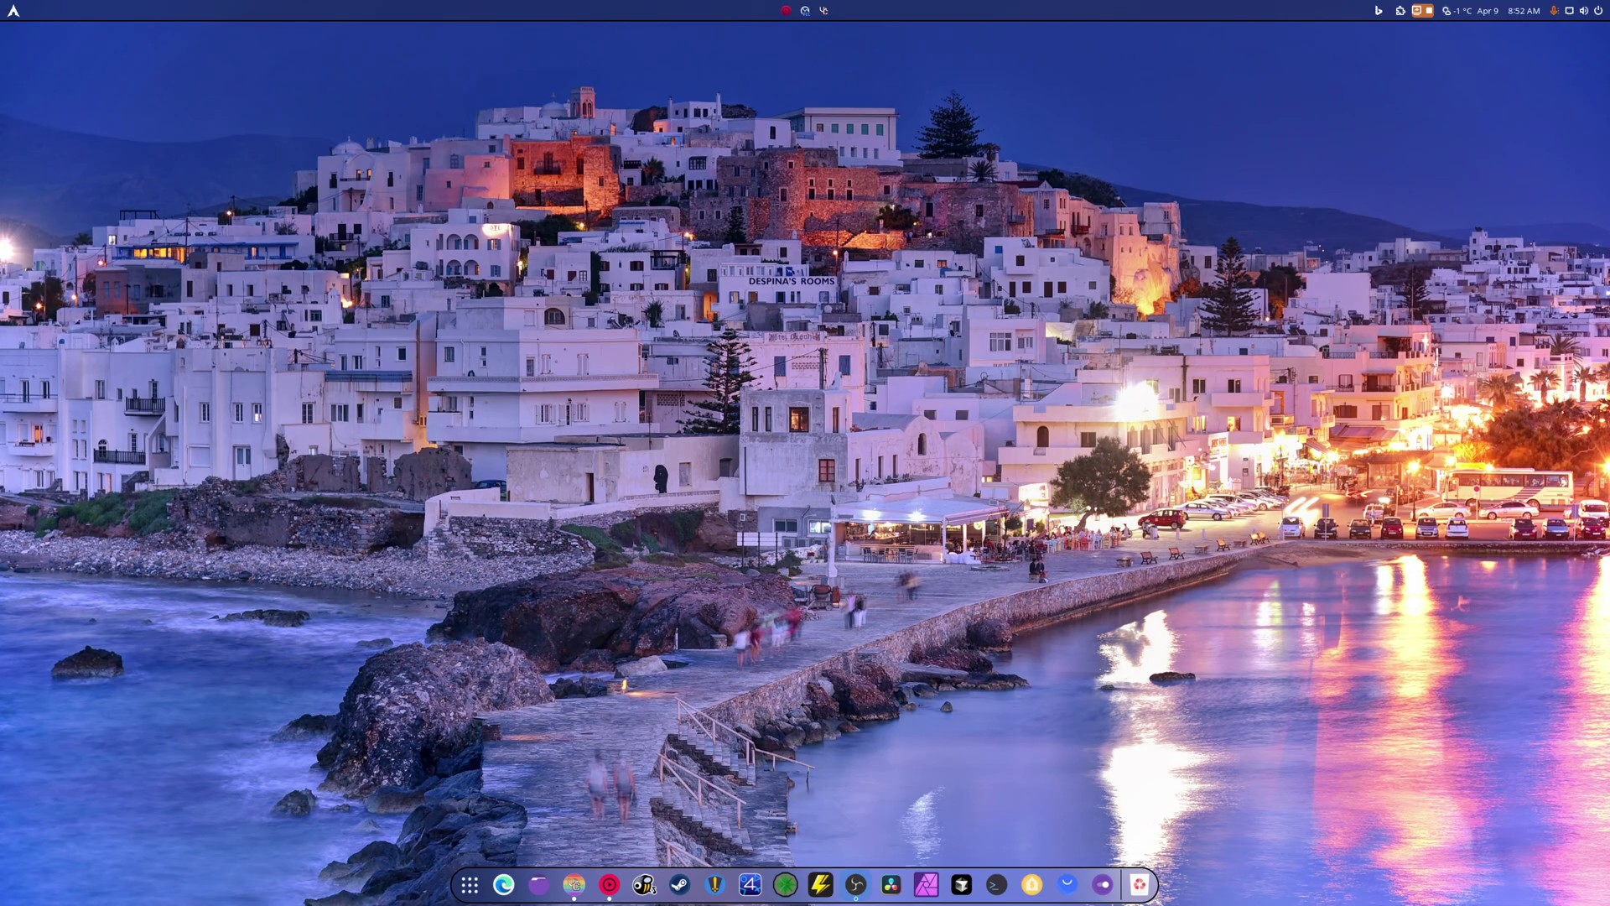
# - Open a new terminal window and enlarge its text
pyautogui.hotkey('ctrl', 'alt', 't')
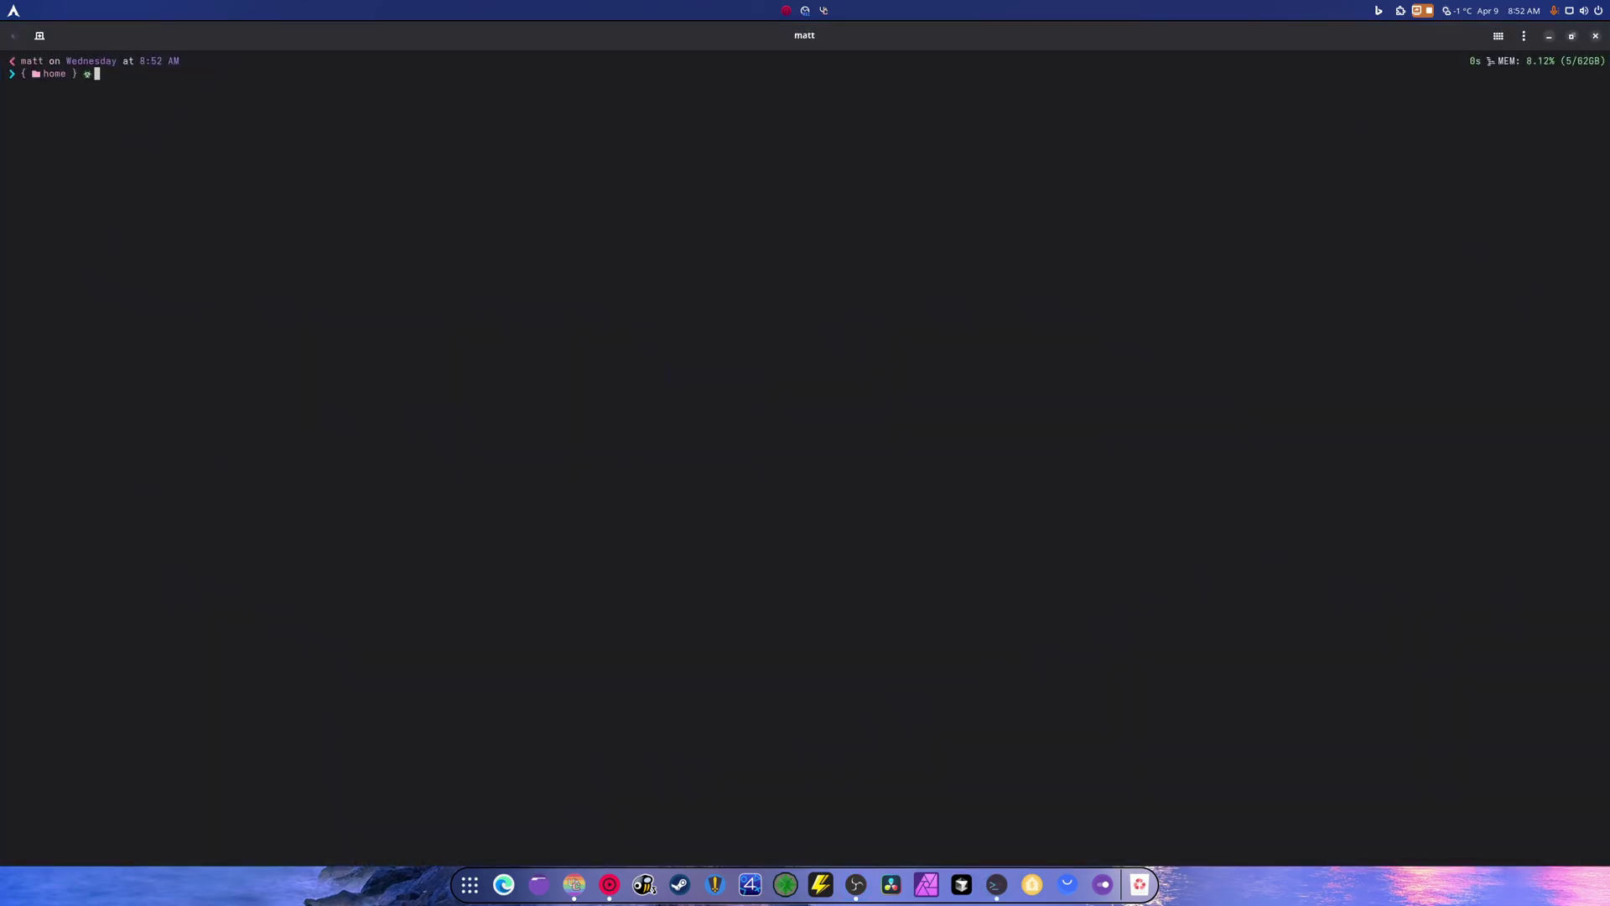
pyautogui.hotkey('ctrl', '+')
pyautogui.hotkey('ctrl', '+')
pyautogui.hotkey('ctrl', '+')
pyautogui.hotkey('ctrl', '+')
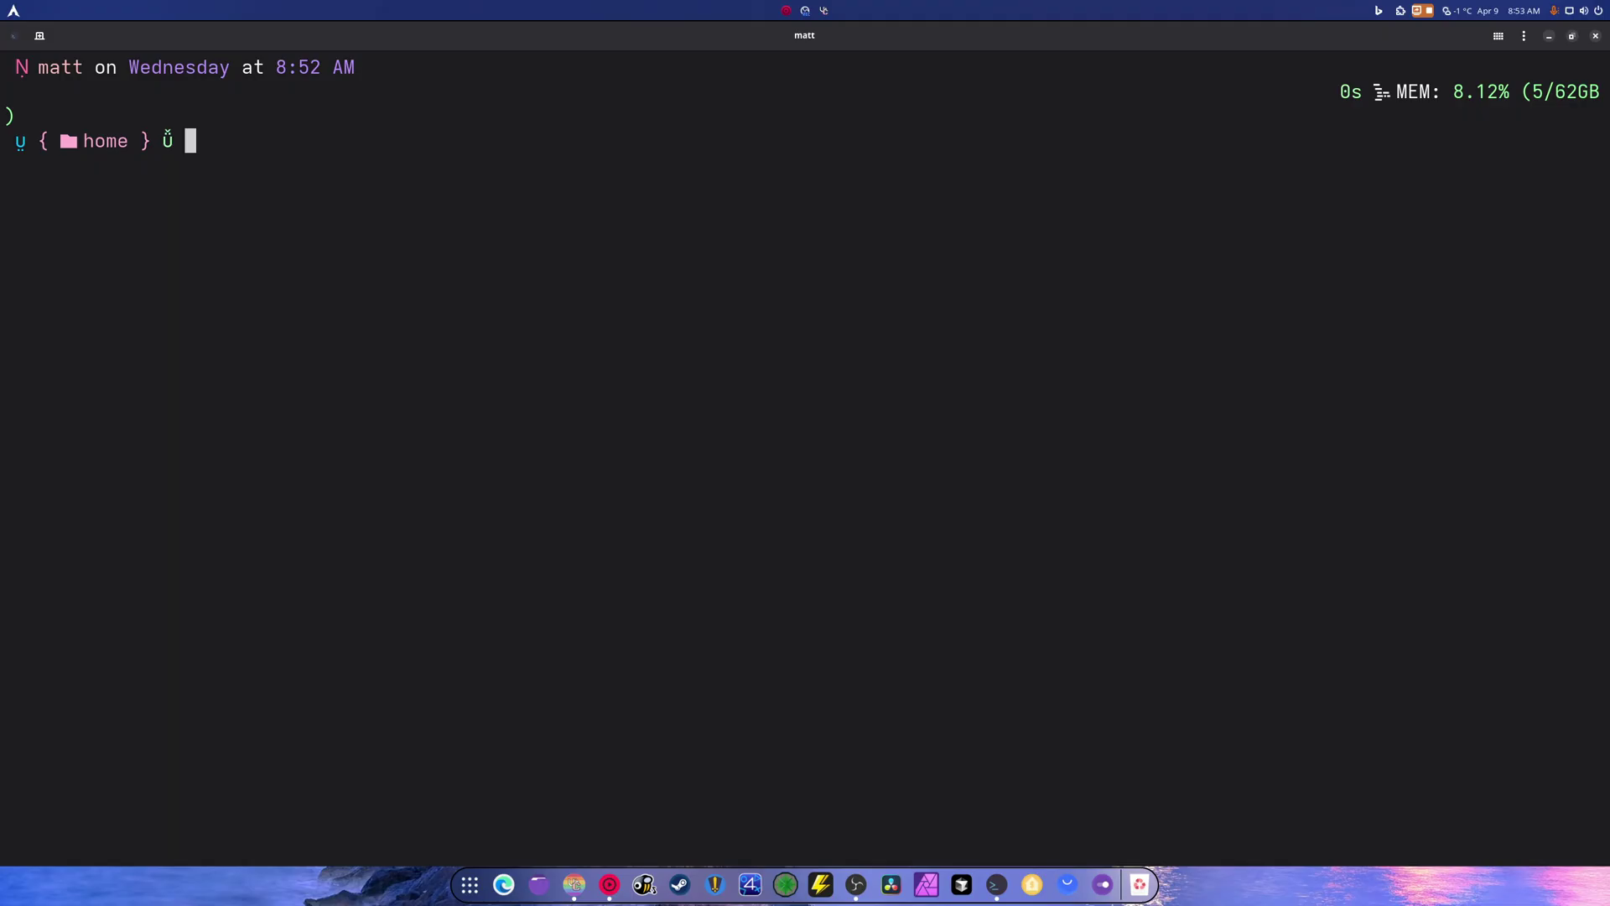
# - Search the AUR with 'yay ml4w' and choose package 1, ml4w-hyprland
pyautogui.write('yay ml4w')
pyautogui.press('Return')
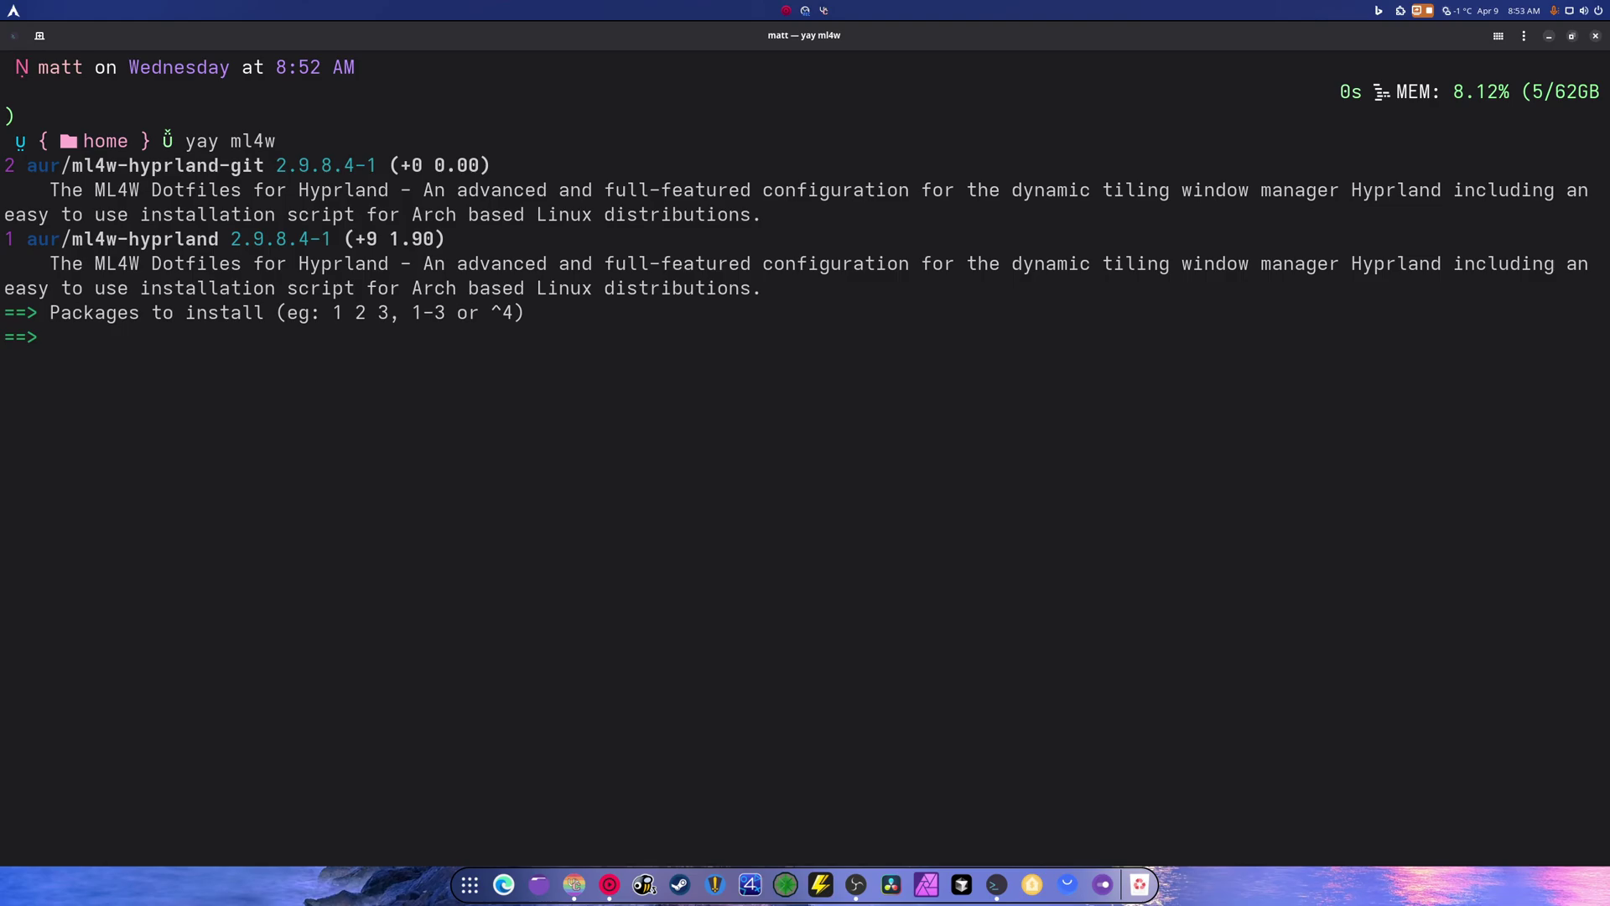
pyautogui.write('1')
pyautogui.press('Return')
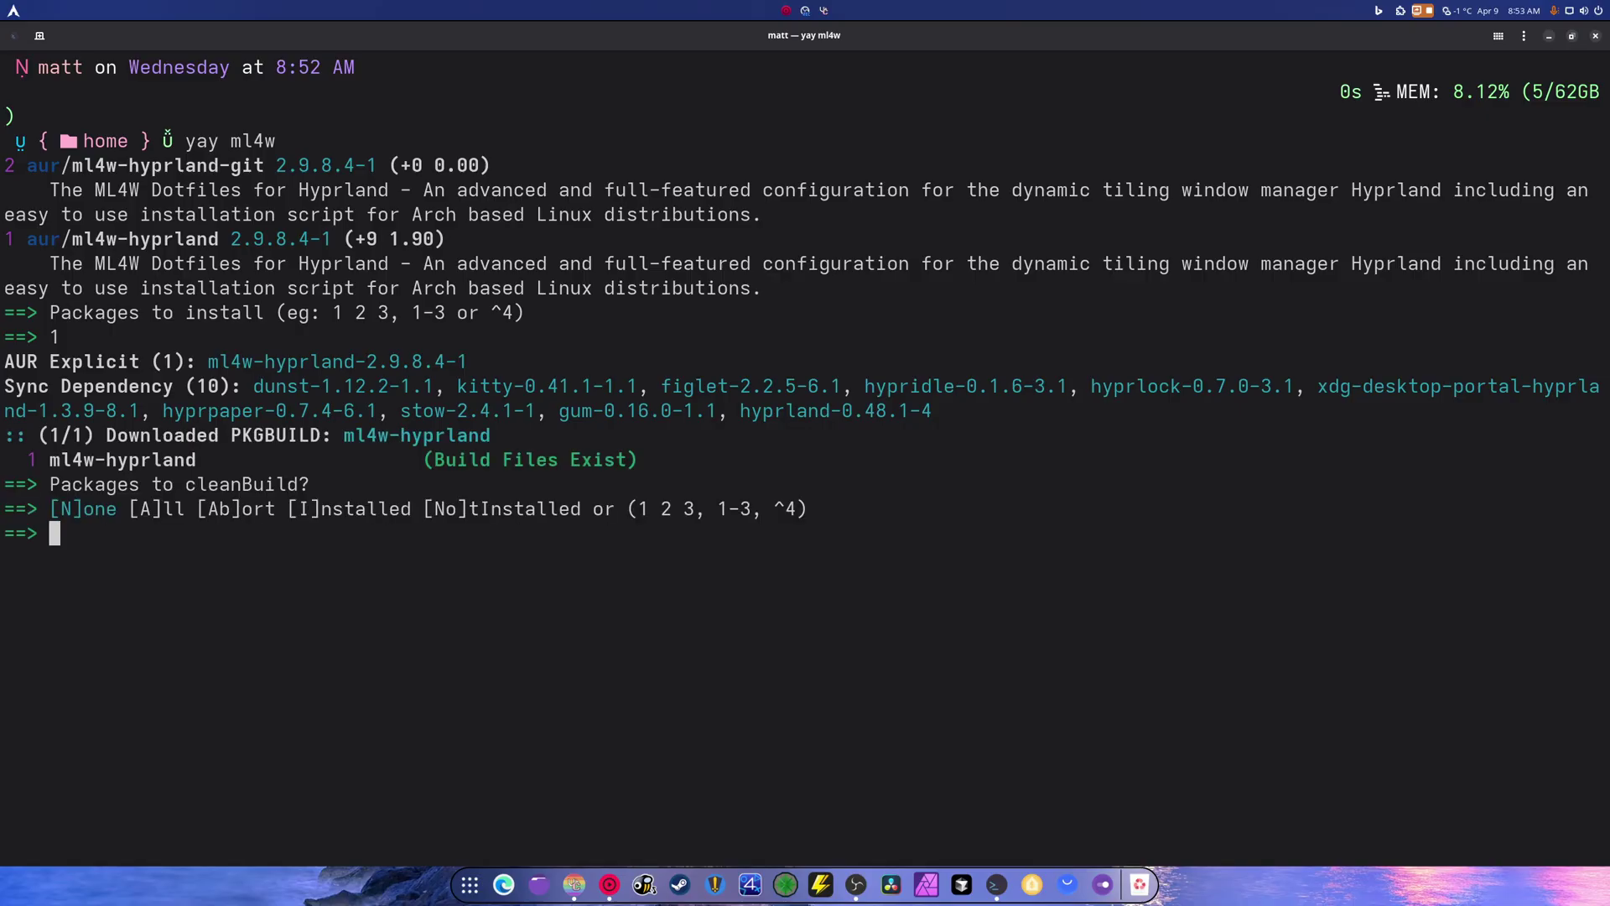
# - Skip the clean build and diff prompts, enter the sudo password, and confirm installation with y
pyautogui.press('Return')
pyautogui.press('Return')
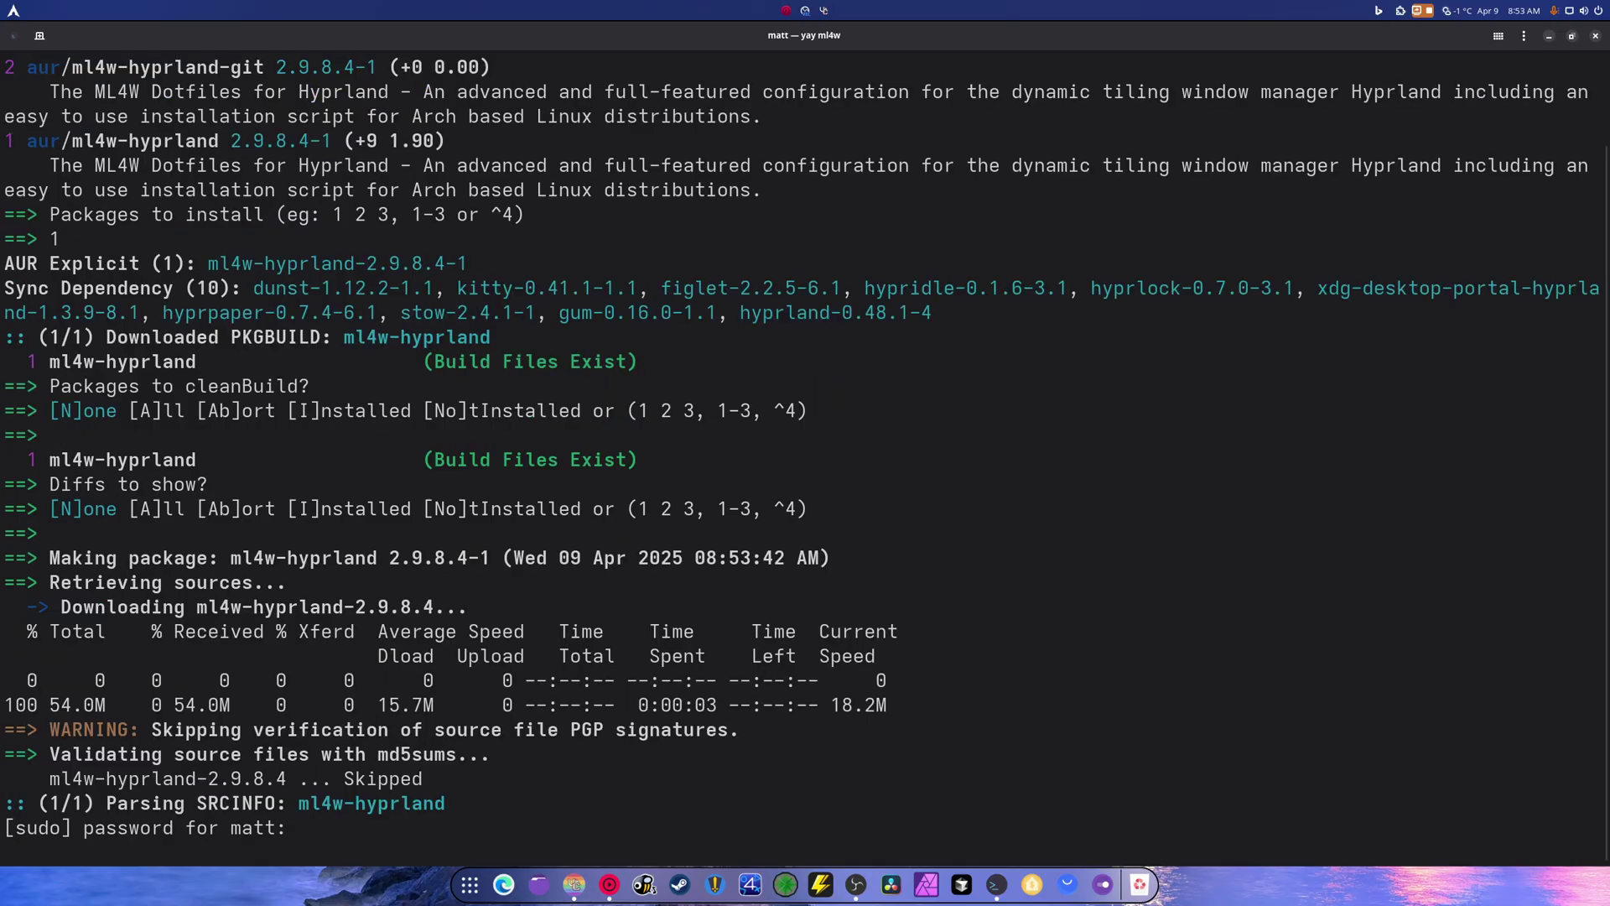
pyautogui.press('Return')
pyautogui.write('y')
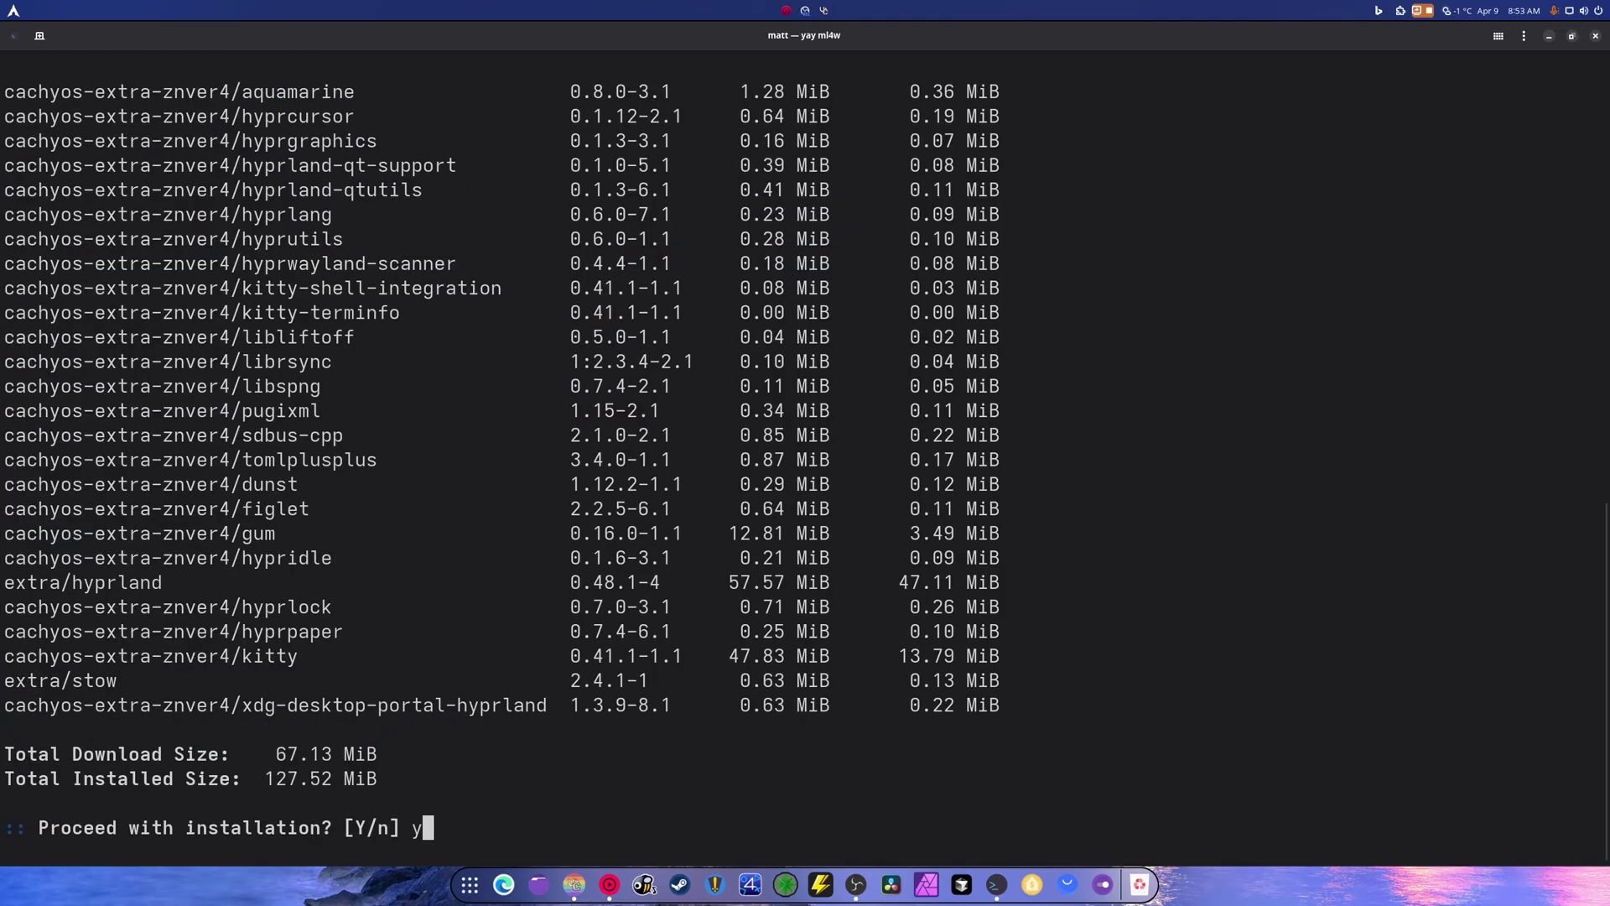
pyautogui.press('Return')
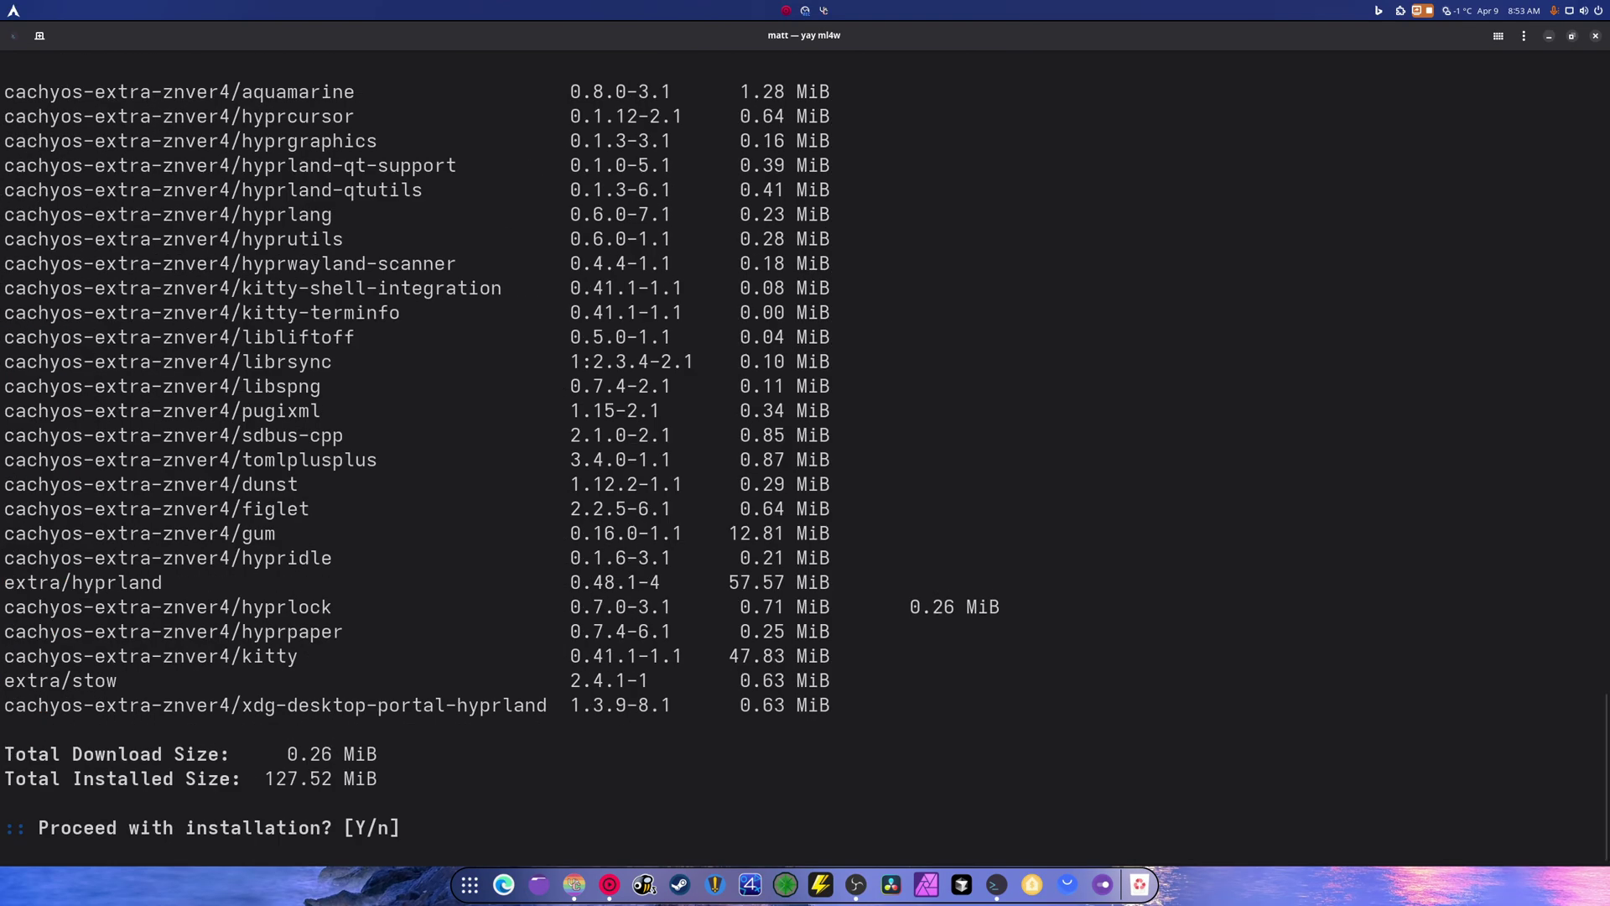
pyautogui.write('y')
pyautogui.press('BackSpace')
pyautogui.write('y')
pyautogui.press('Return')
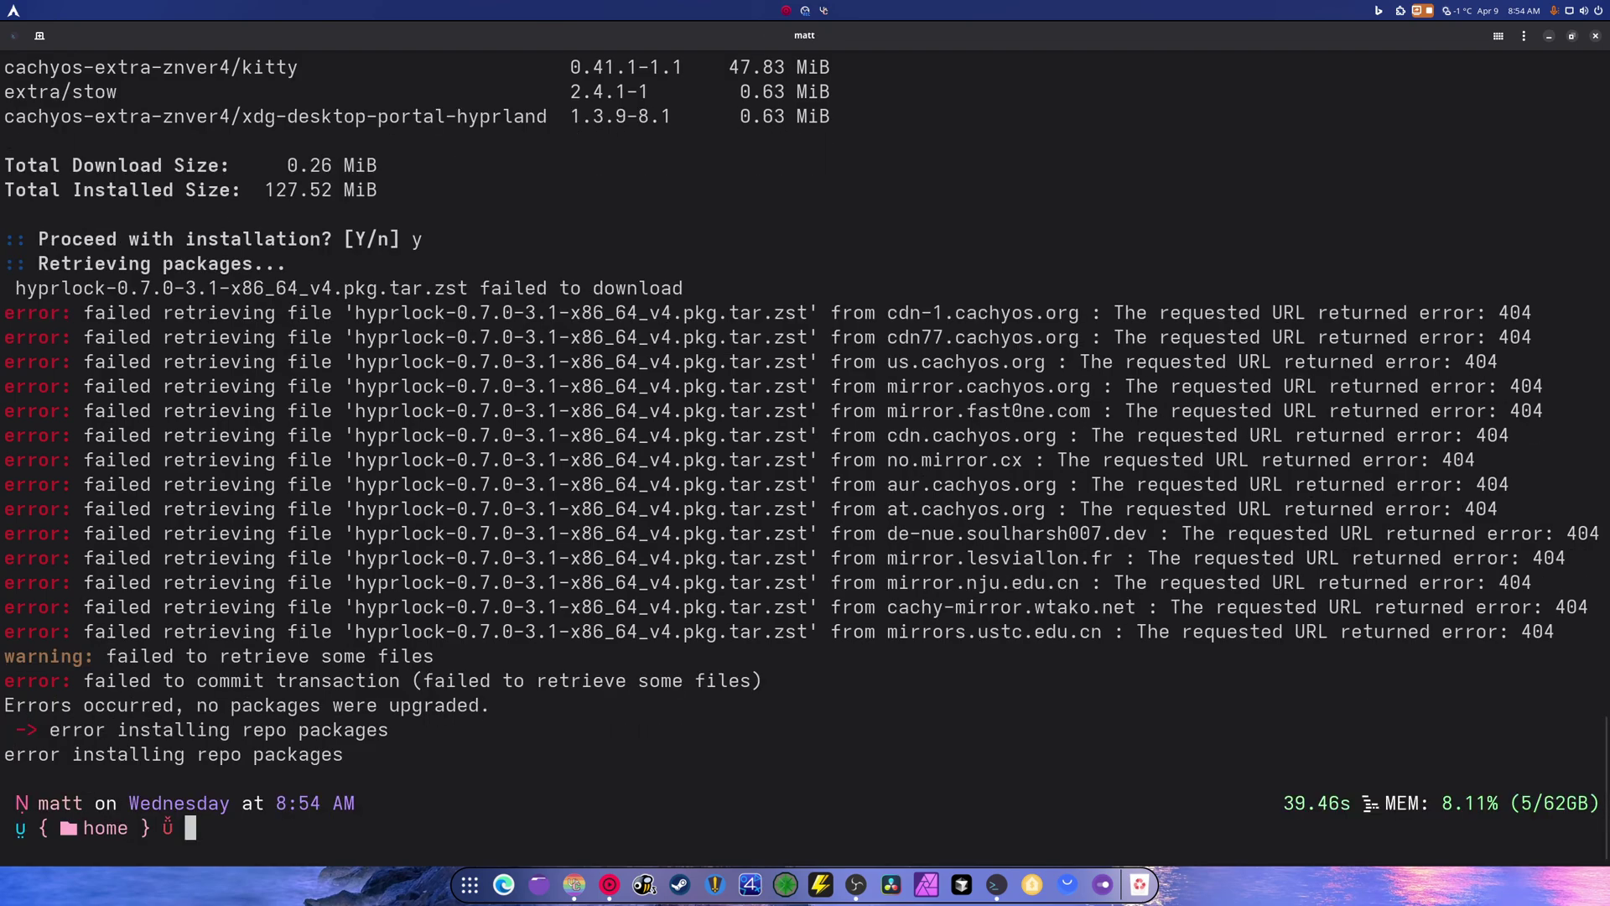
# - Synchronize the package databases with 'sudo pacman -Sy'
pyautogui.write('sudo pacman -')
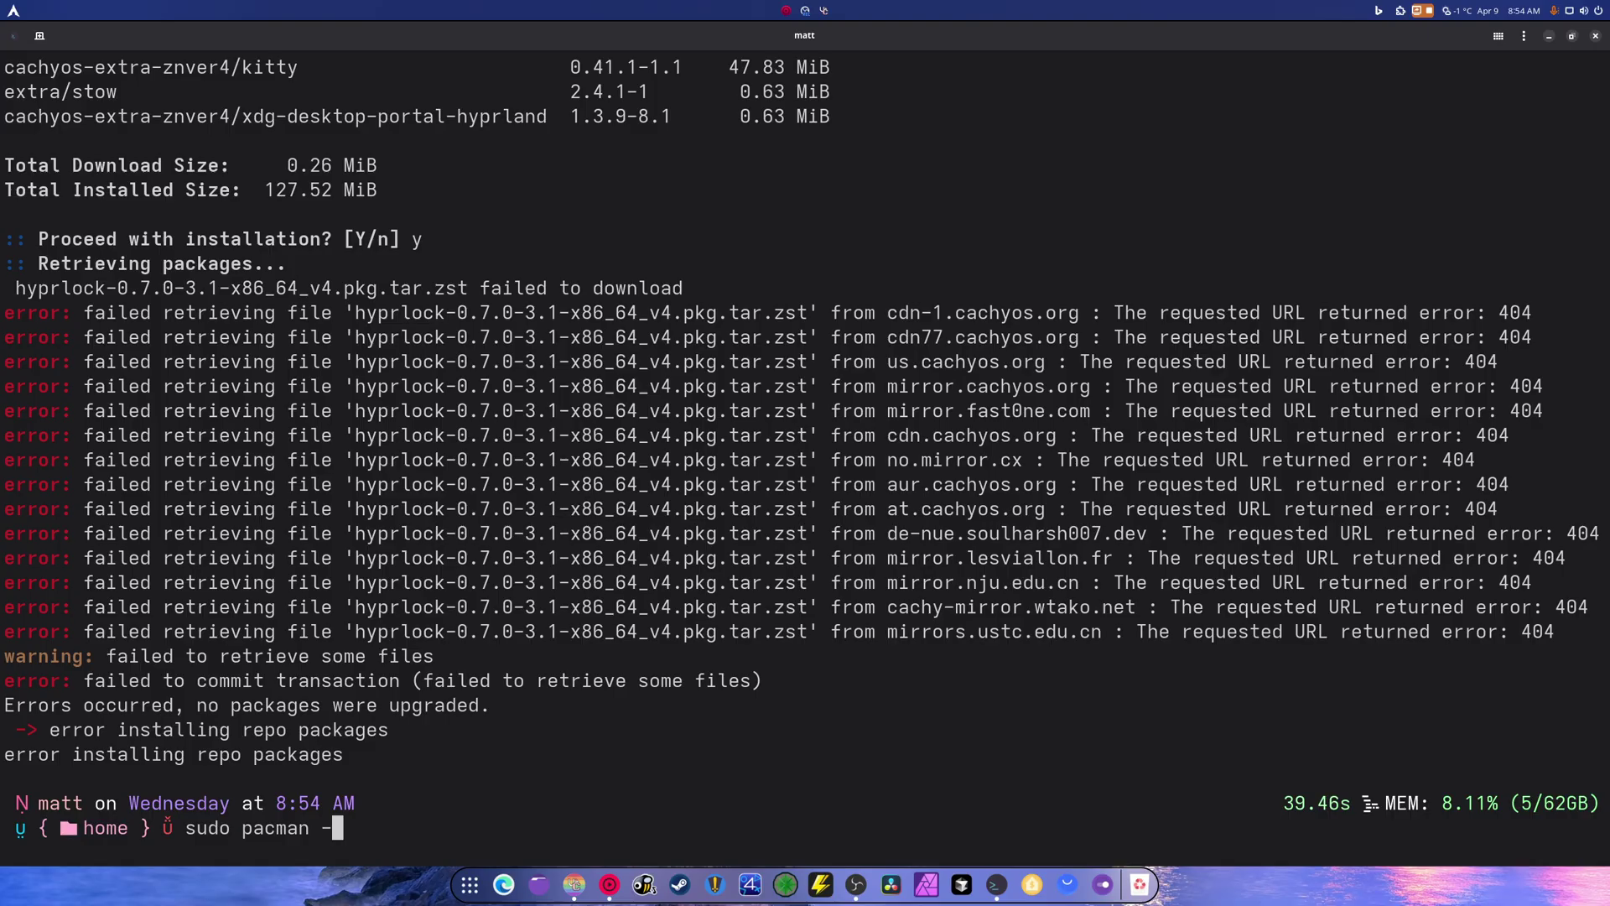
pyautogui.write('Sy')
pyautogui.press('Return')
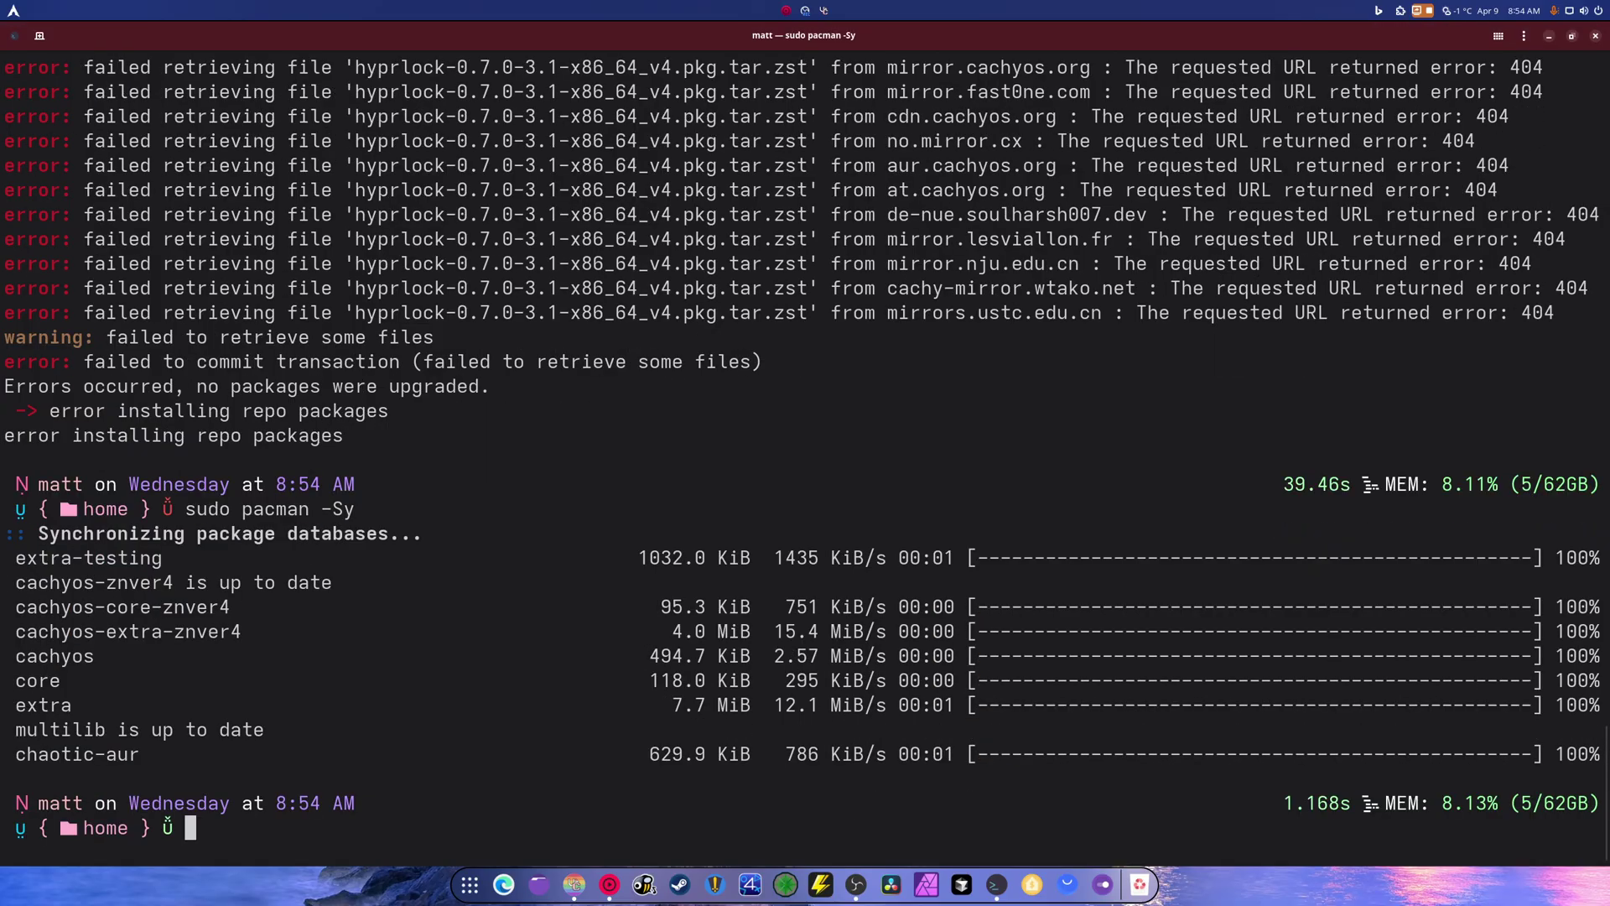
pyautogui.press('Return')
pyautogui.press('Return')
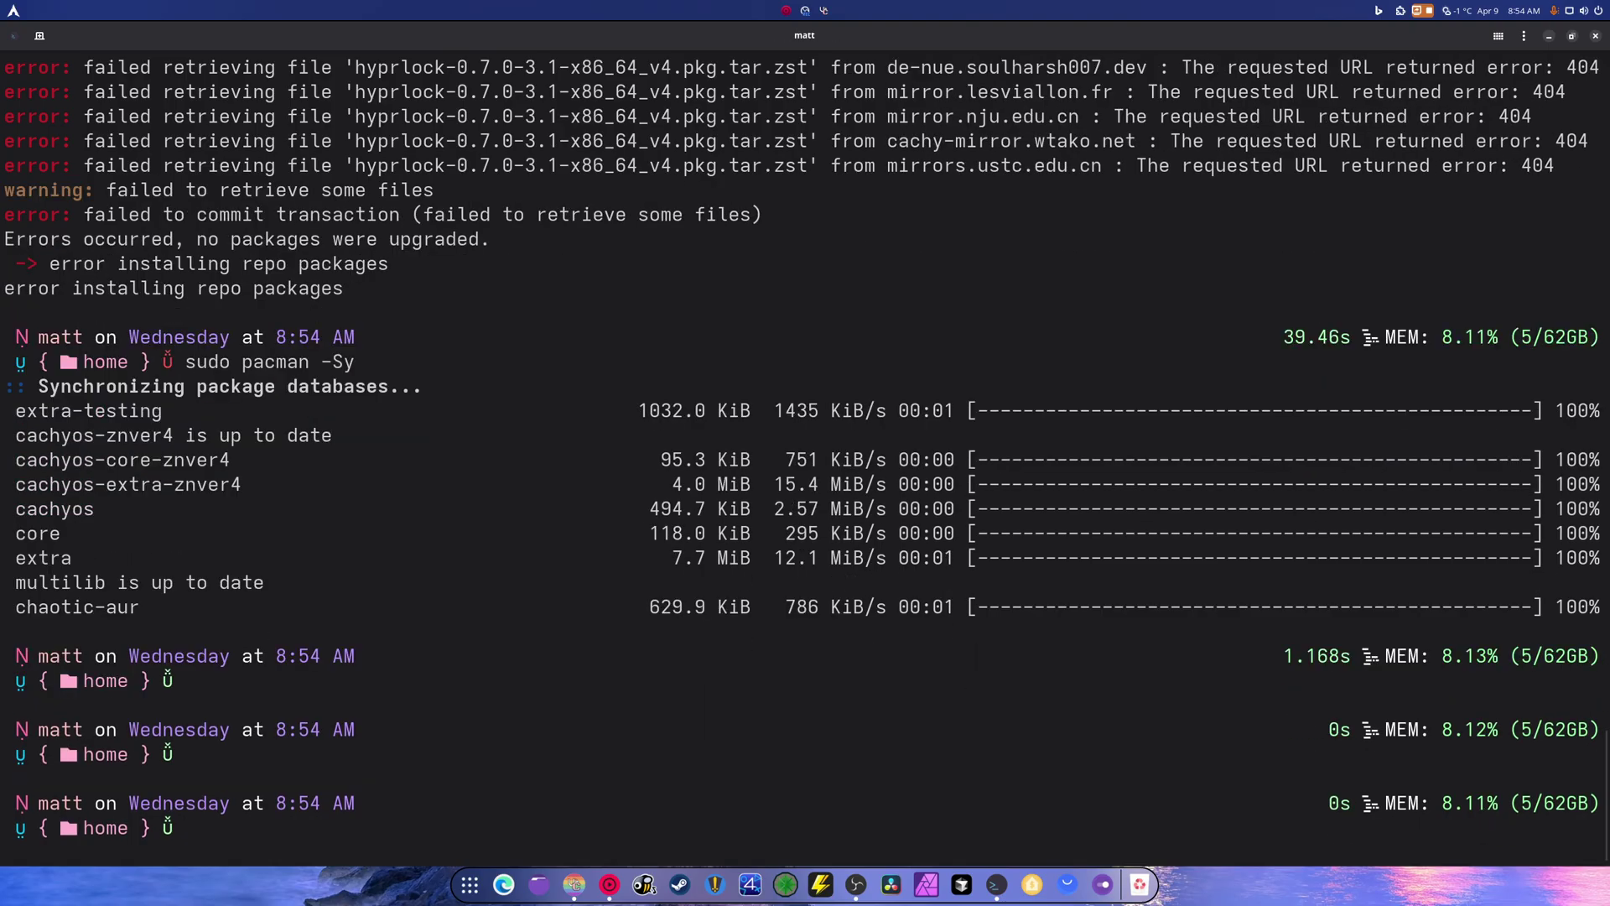
# - Rerun 'yay ml4w', choose package 1, confirm installation, then type ml4w at the prompt
pyautogui.press('Up')
pyautogui.press('Up')
pyautogui.press('Return')
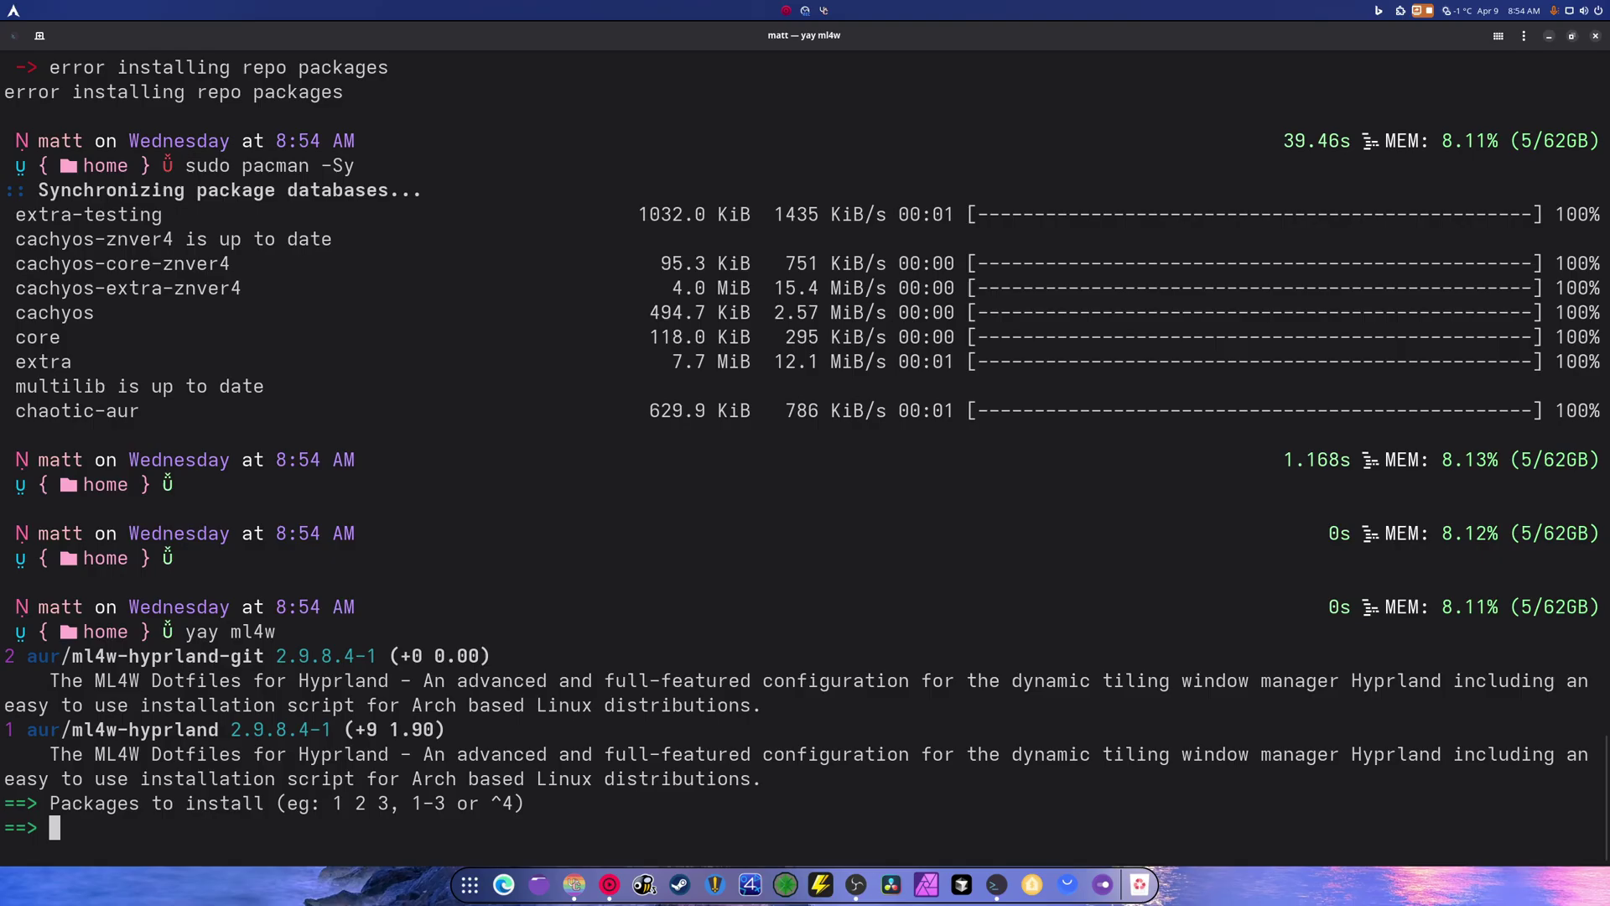
pyautogui.write('1')
pyautogui.press('Return')
pyautogui.press('Return')
pyautogui.press('Return')
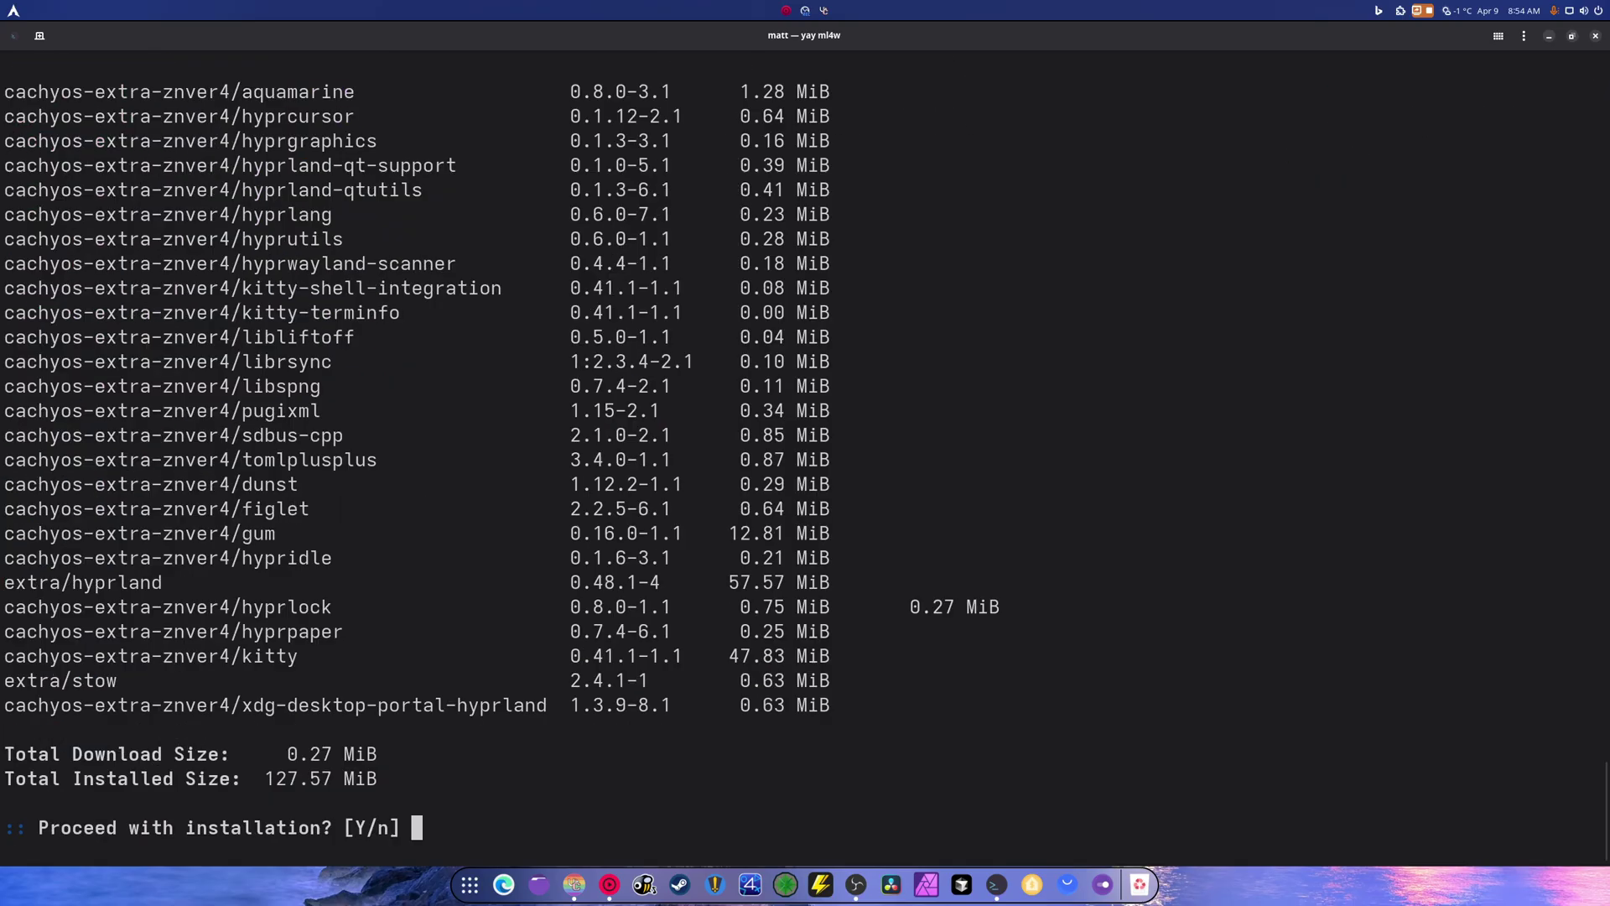
pyautogui.write('y')
pyautogui.press('Return')
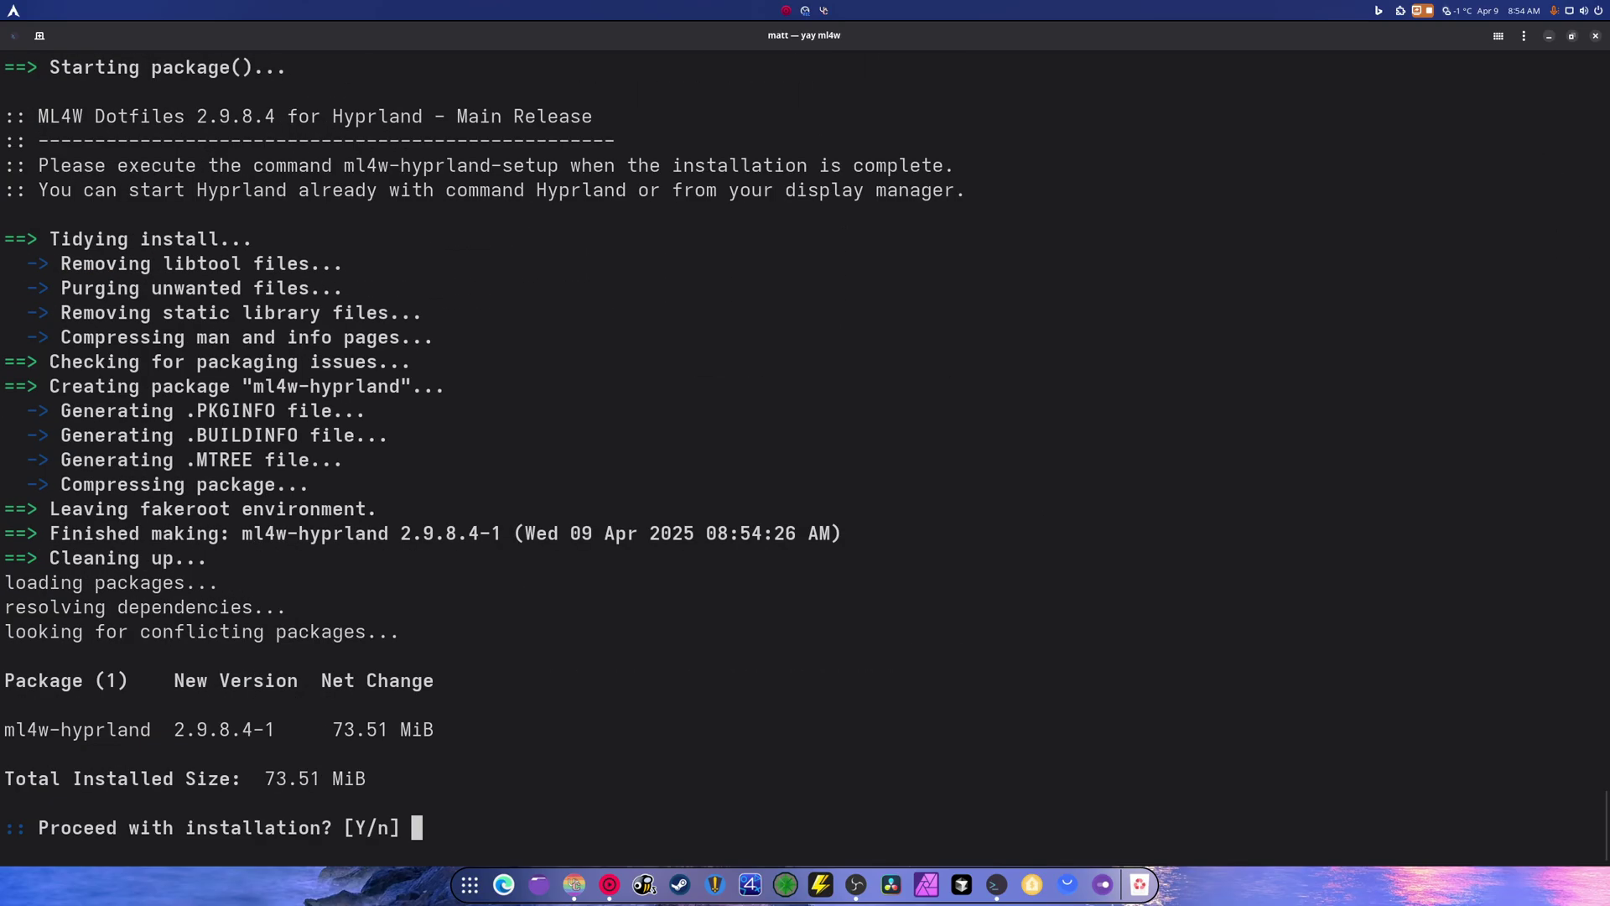
pyautogui.write('y')
pyautogui.press('Return')
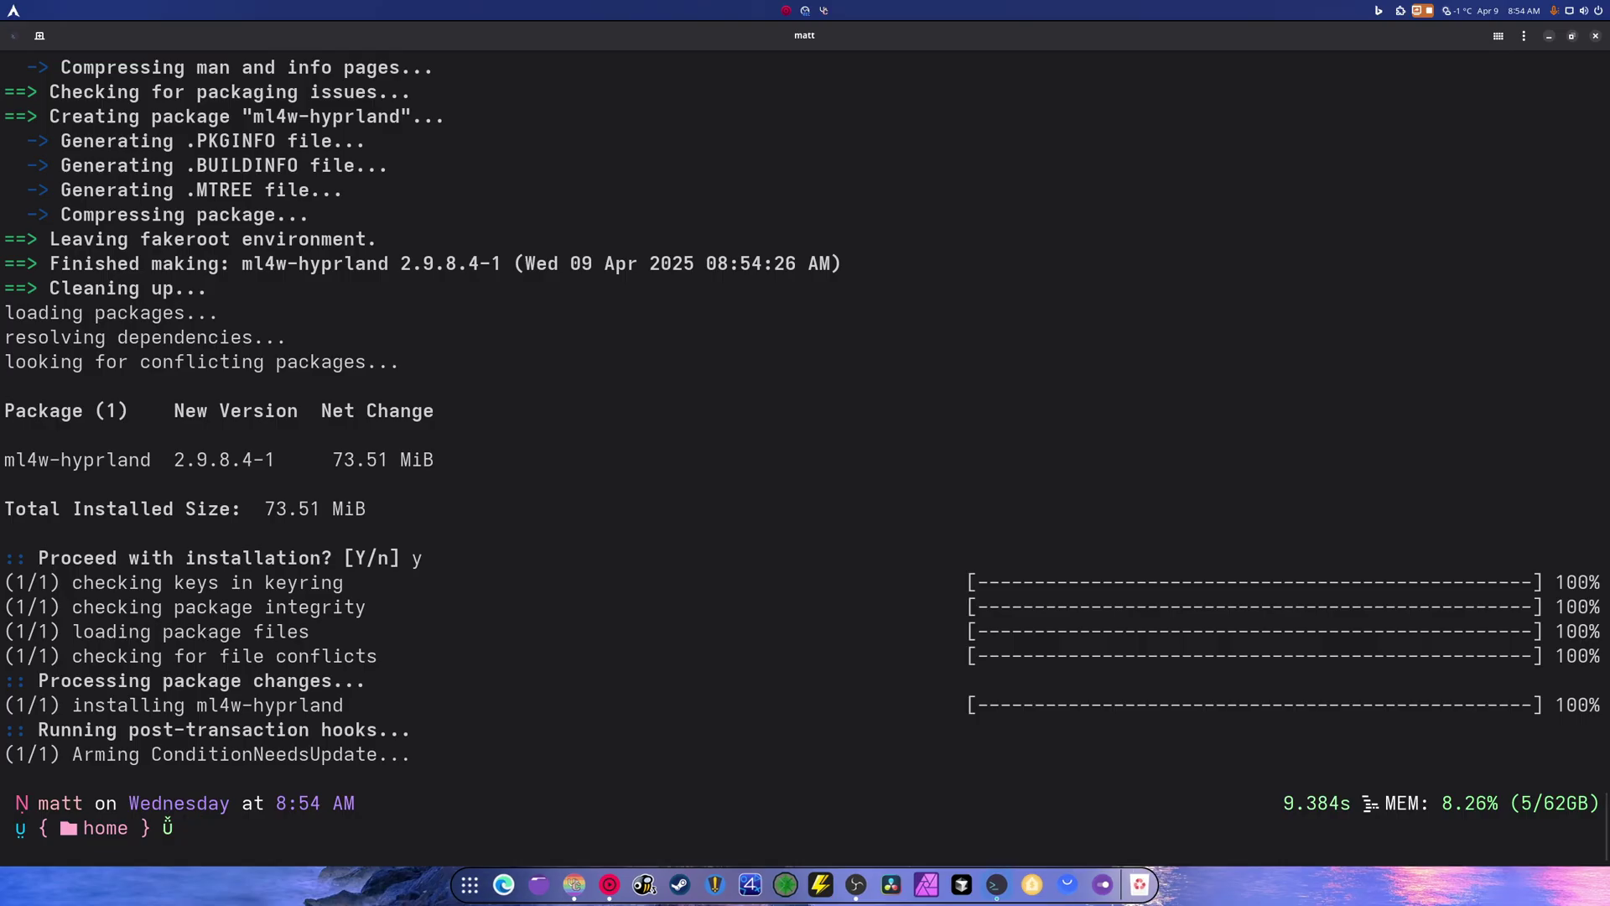
pyautogui.write('ml4w')
# - Launch ml4w-hyprland-setup and choose arch as the platform
pyautogui.press('Tab')
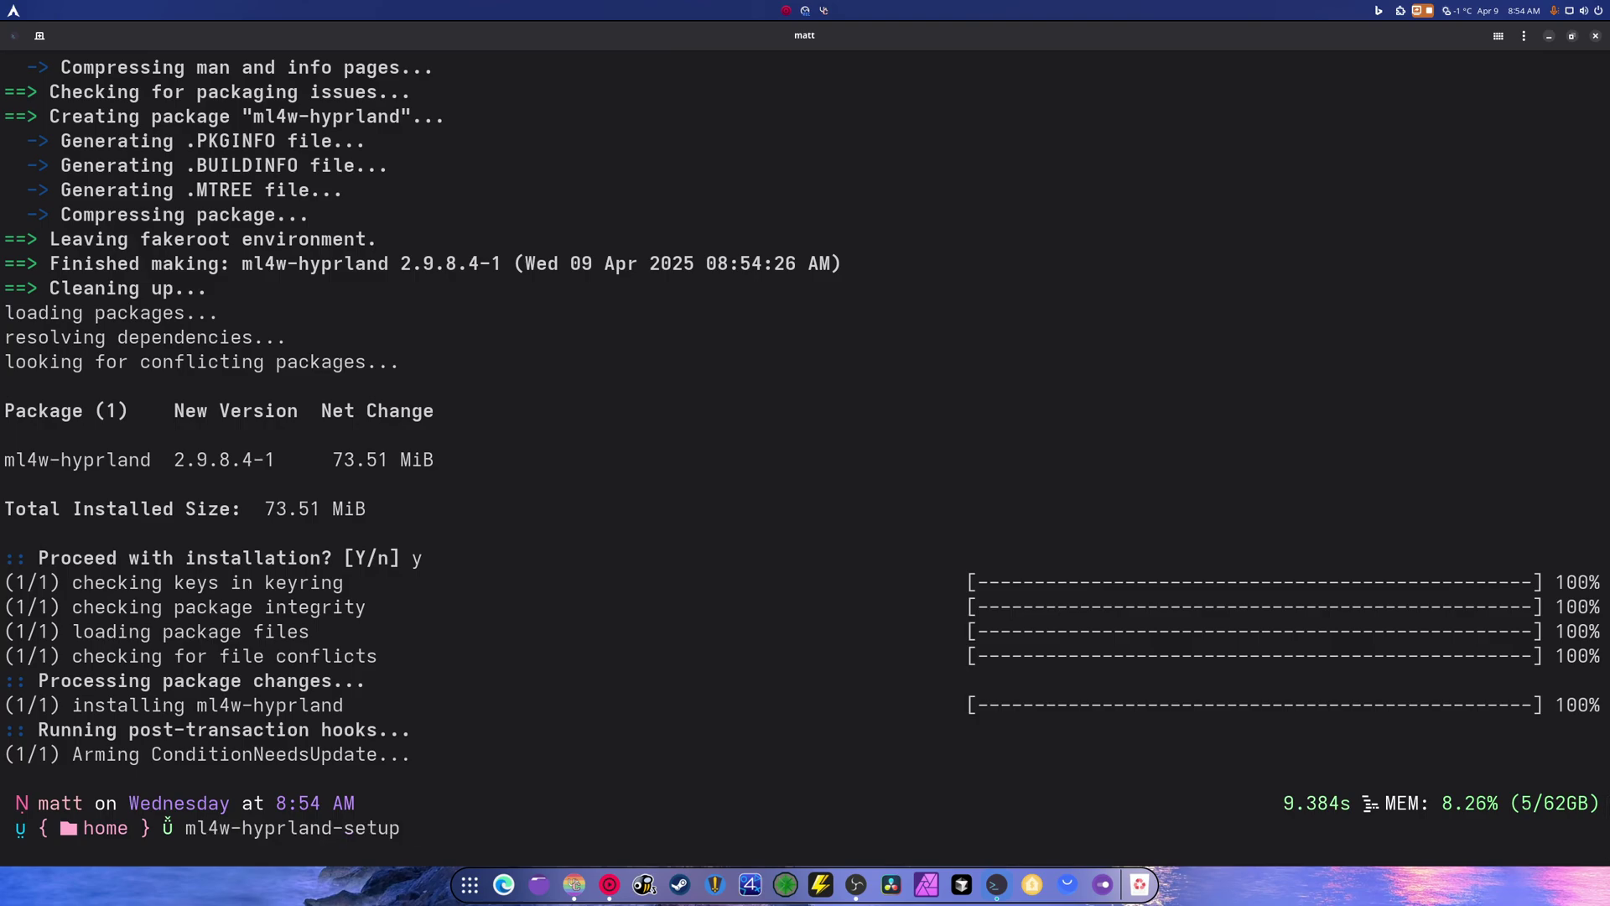
pyautogui.press('Return')
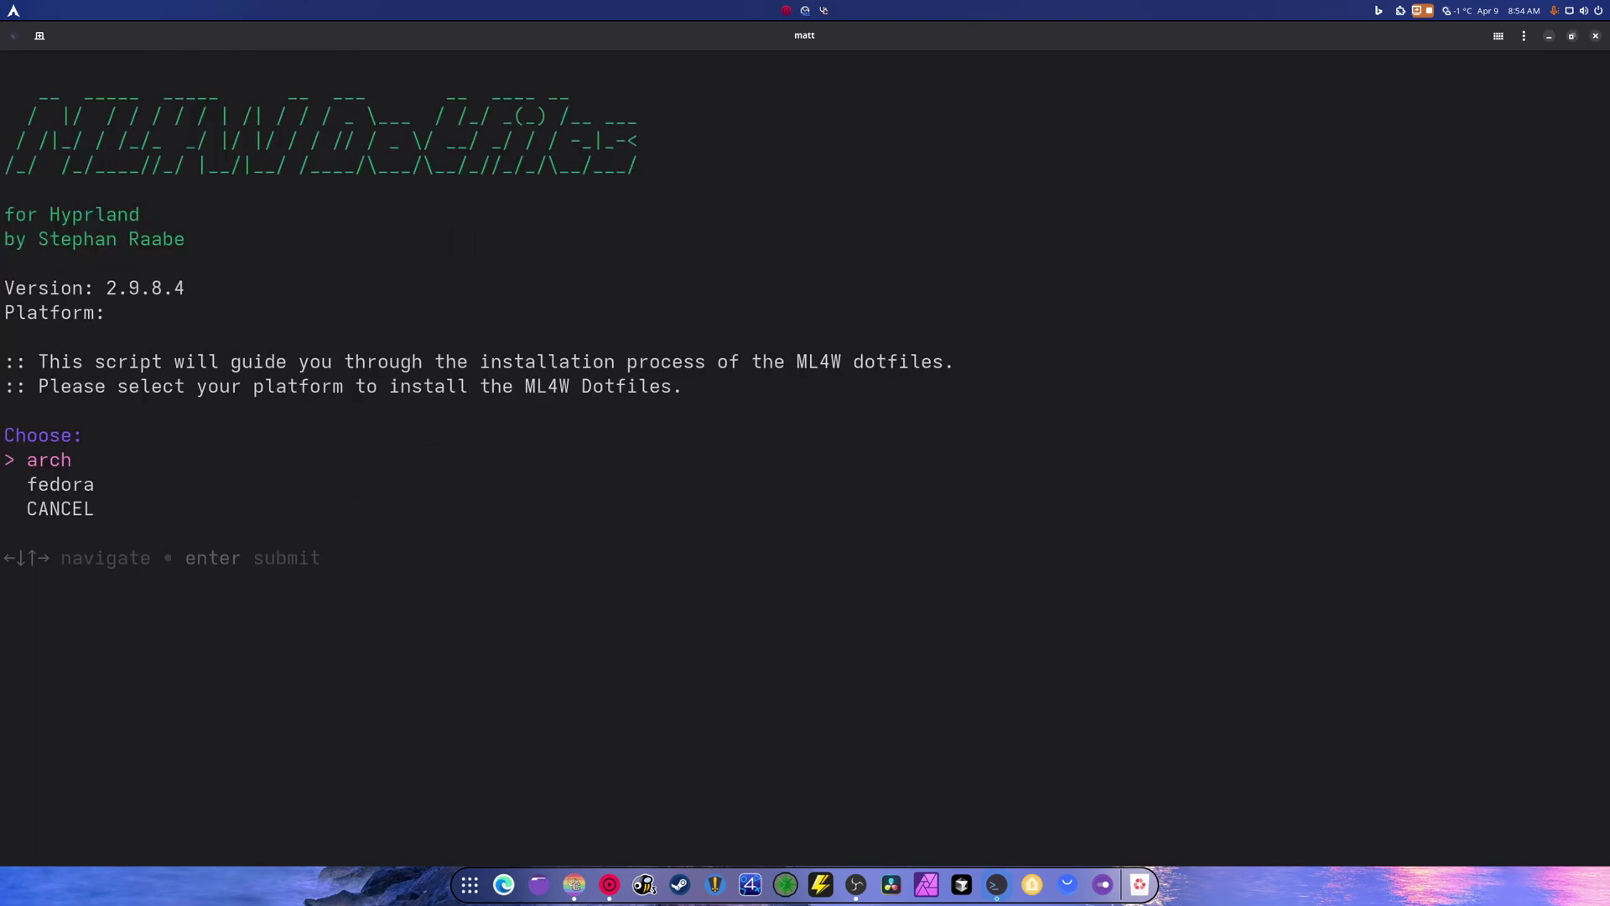
pyautogui.press('Down')
pyautogui.press('Up')
pyautogui.press('Return')
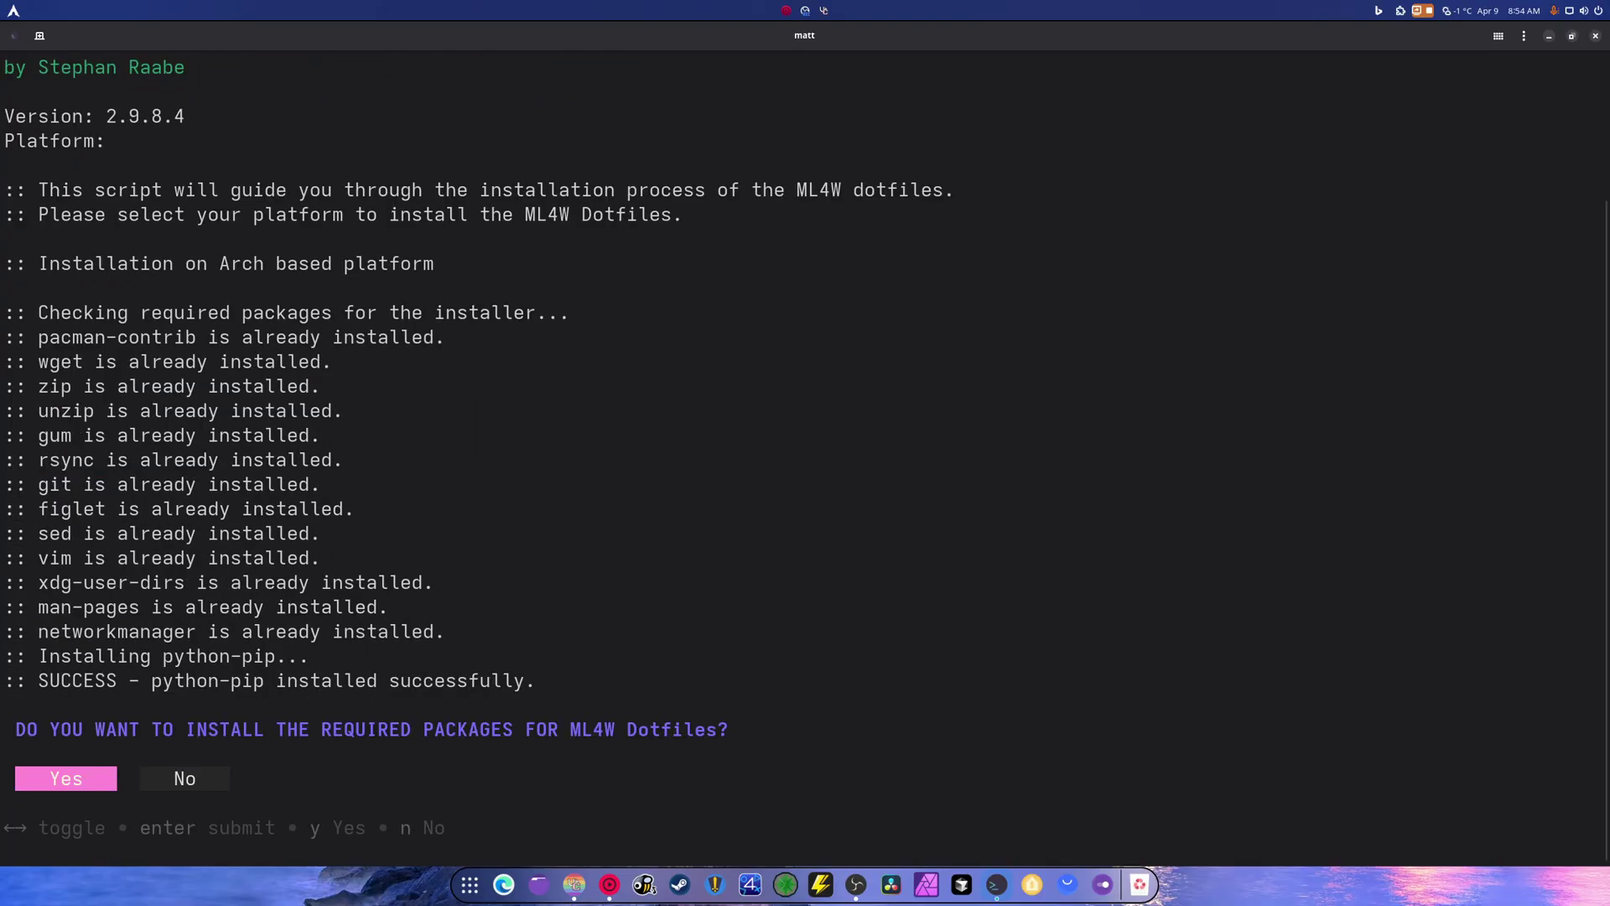
# - Agree to install the required packages and pick yay as the AUR helper
pyautogui.press('Return')
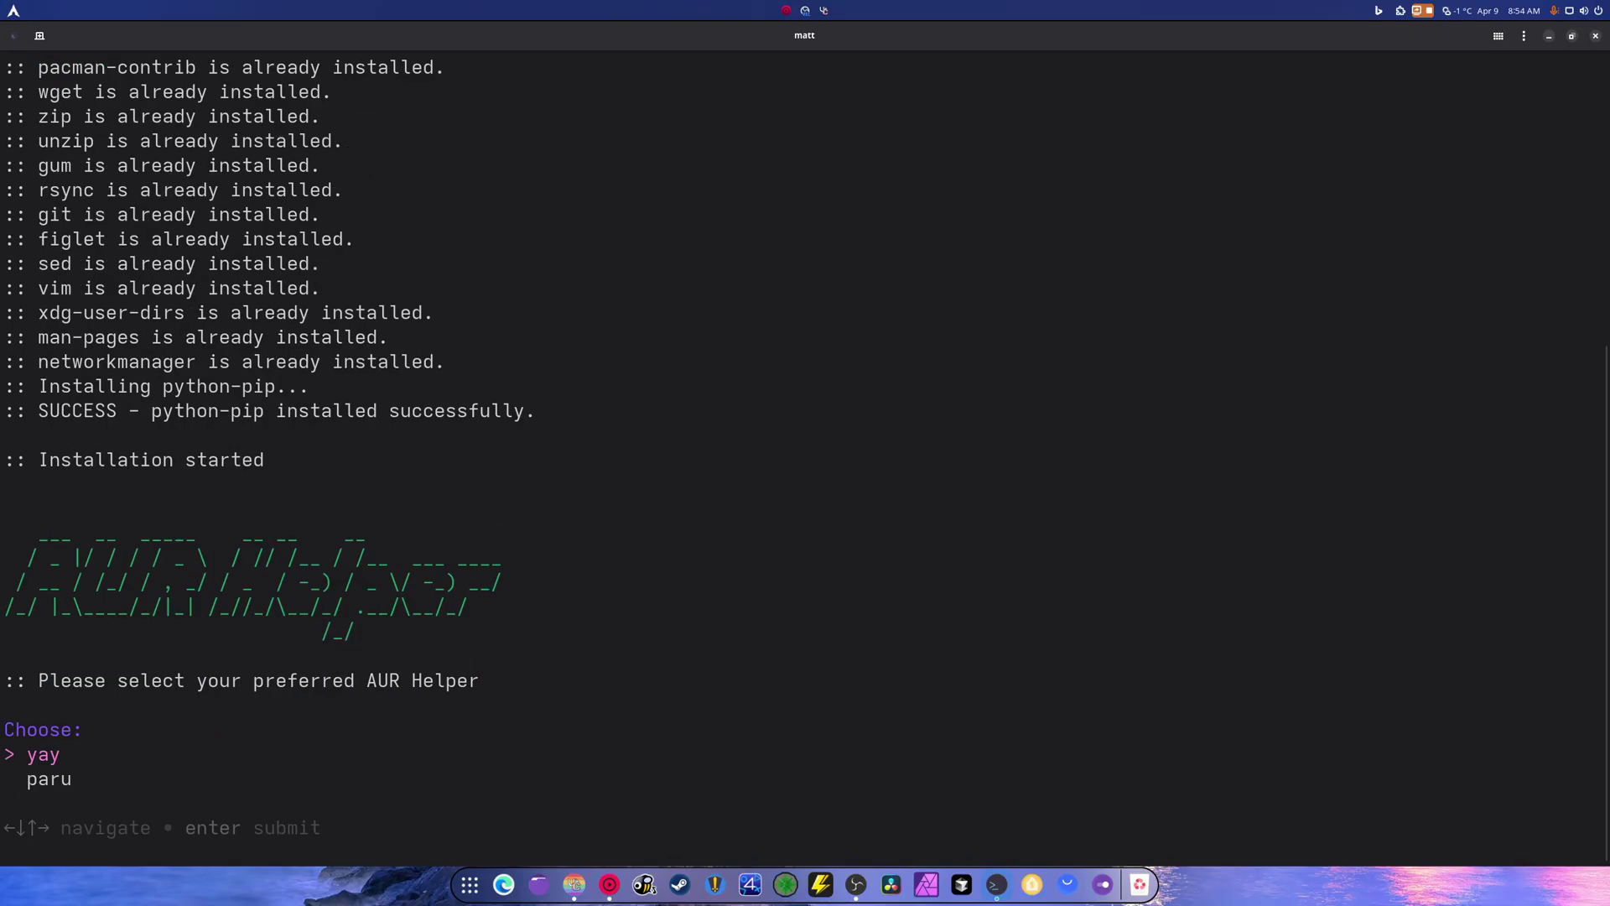
pyautogui.press('Down')
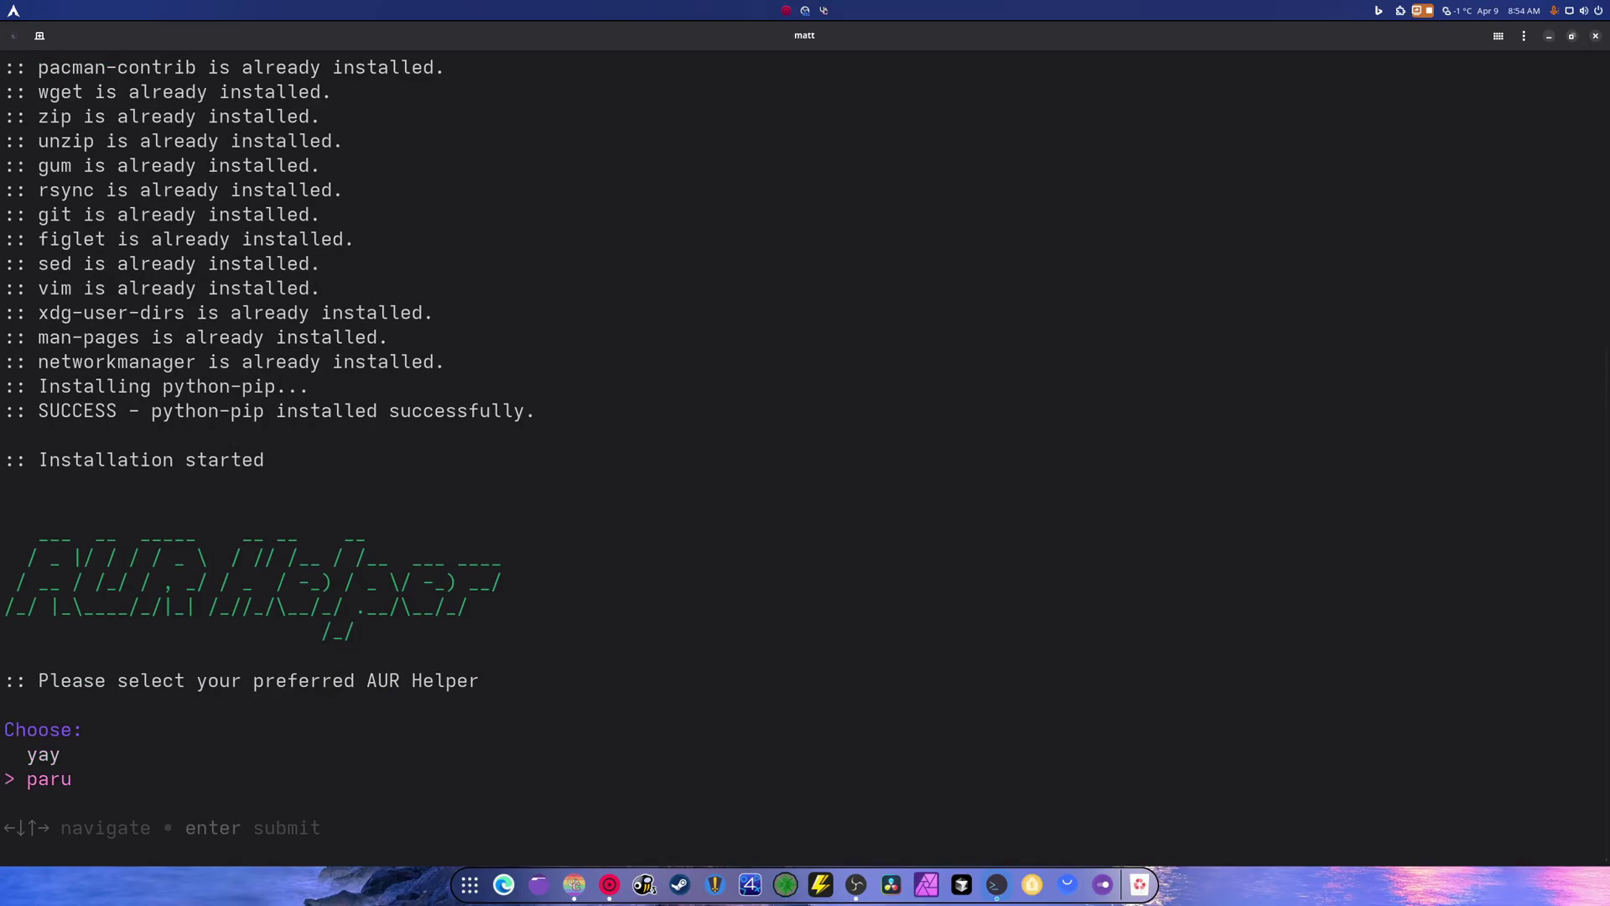
pyautogui.press('Up')
pyautogui.press('Return')
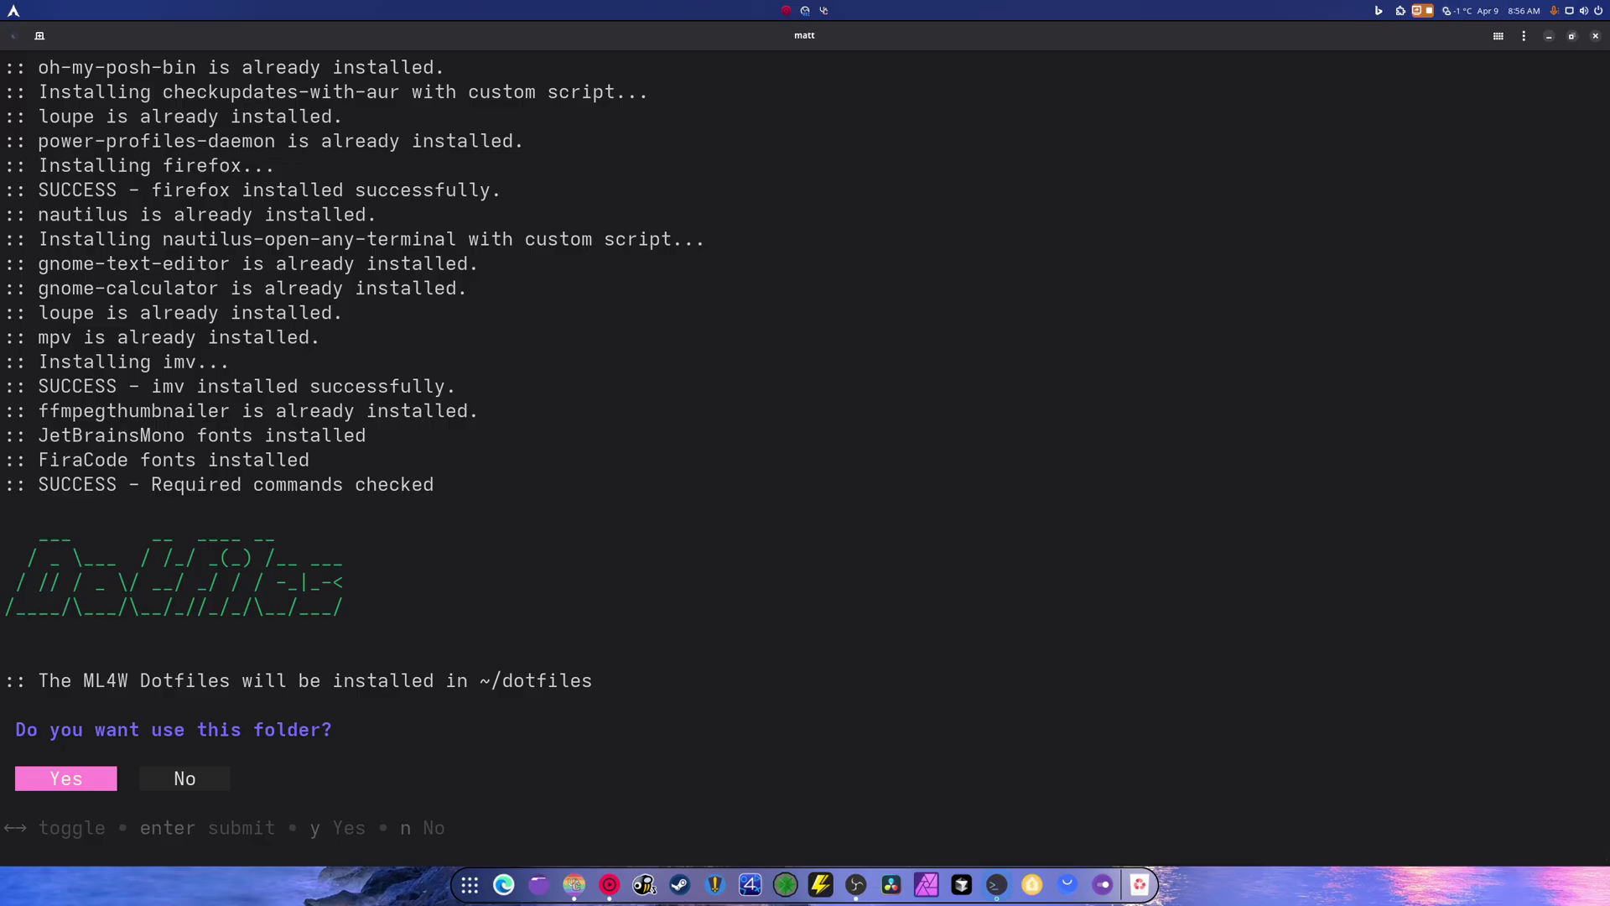
# - Accept ~/dotfiles as install folder, back up existing configs, and choose to install sddm
pyautogui.press('Return')
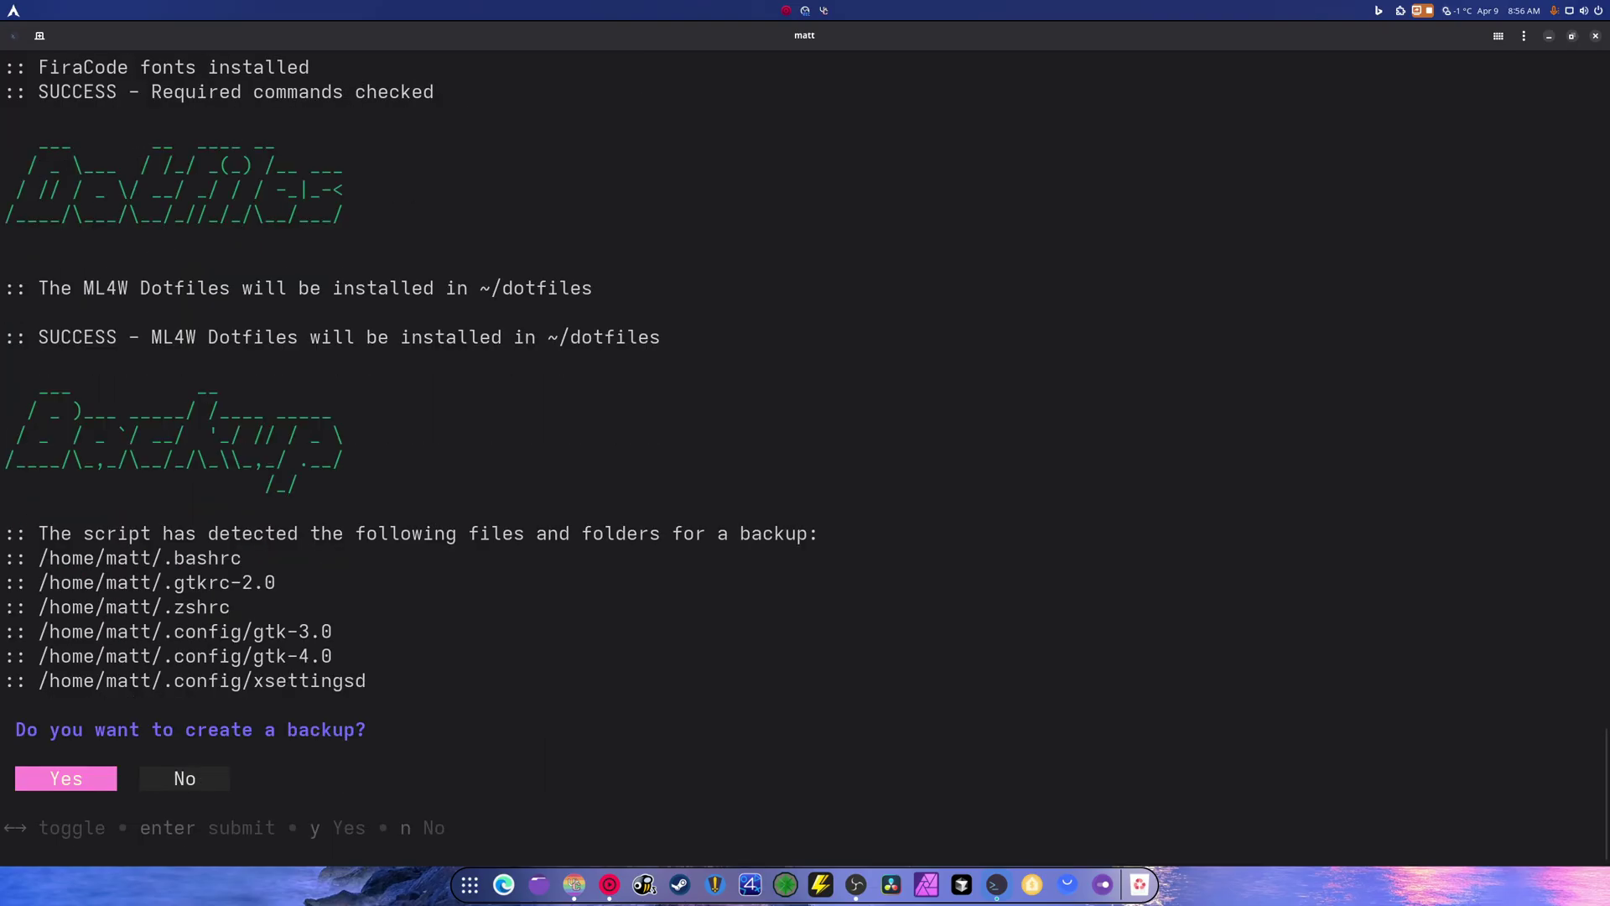
pyautogui.press('Return')
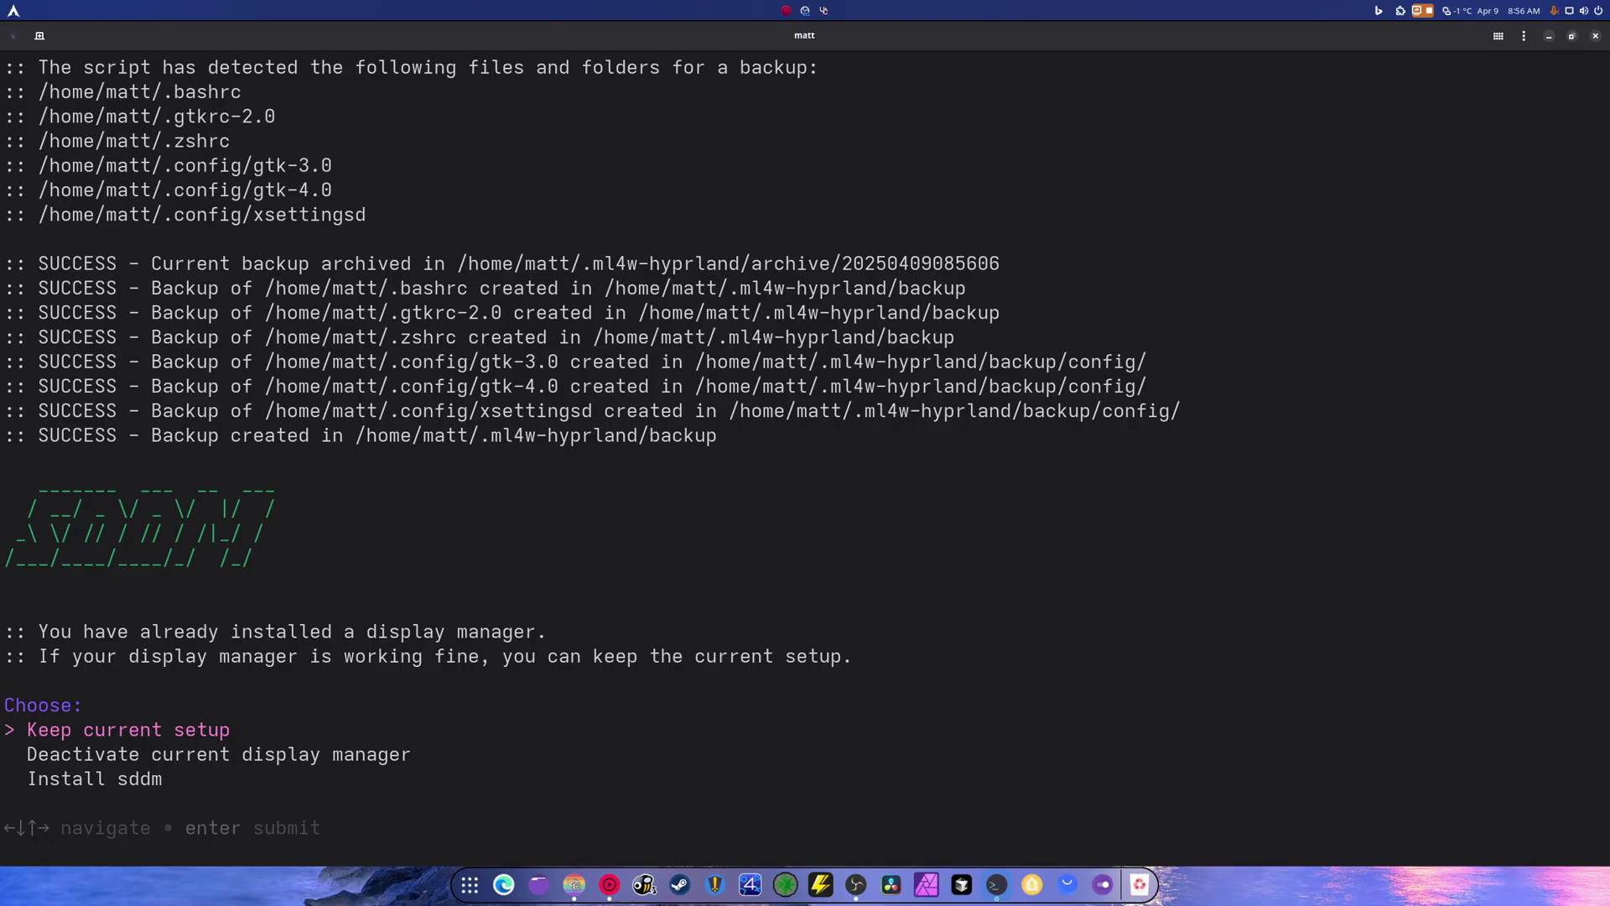
pyautogui.press('Down')
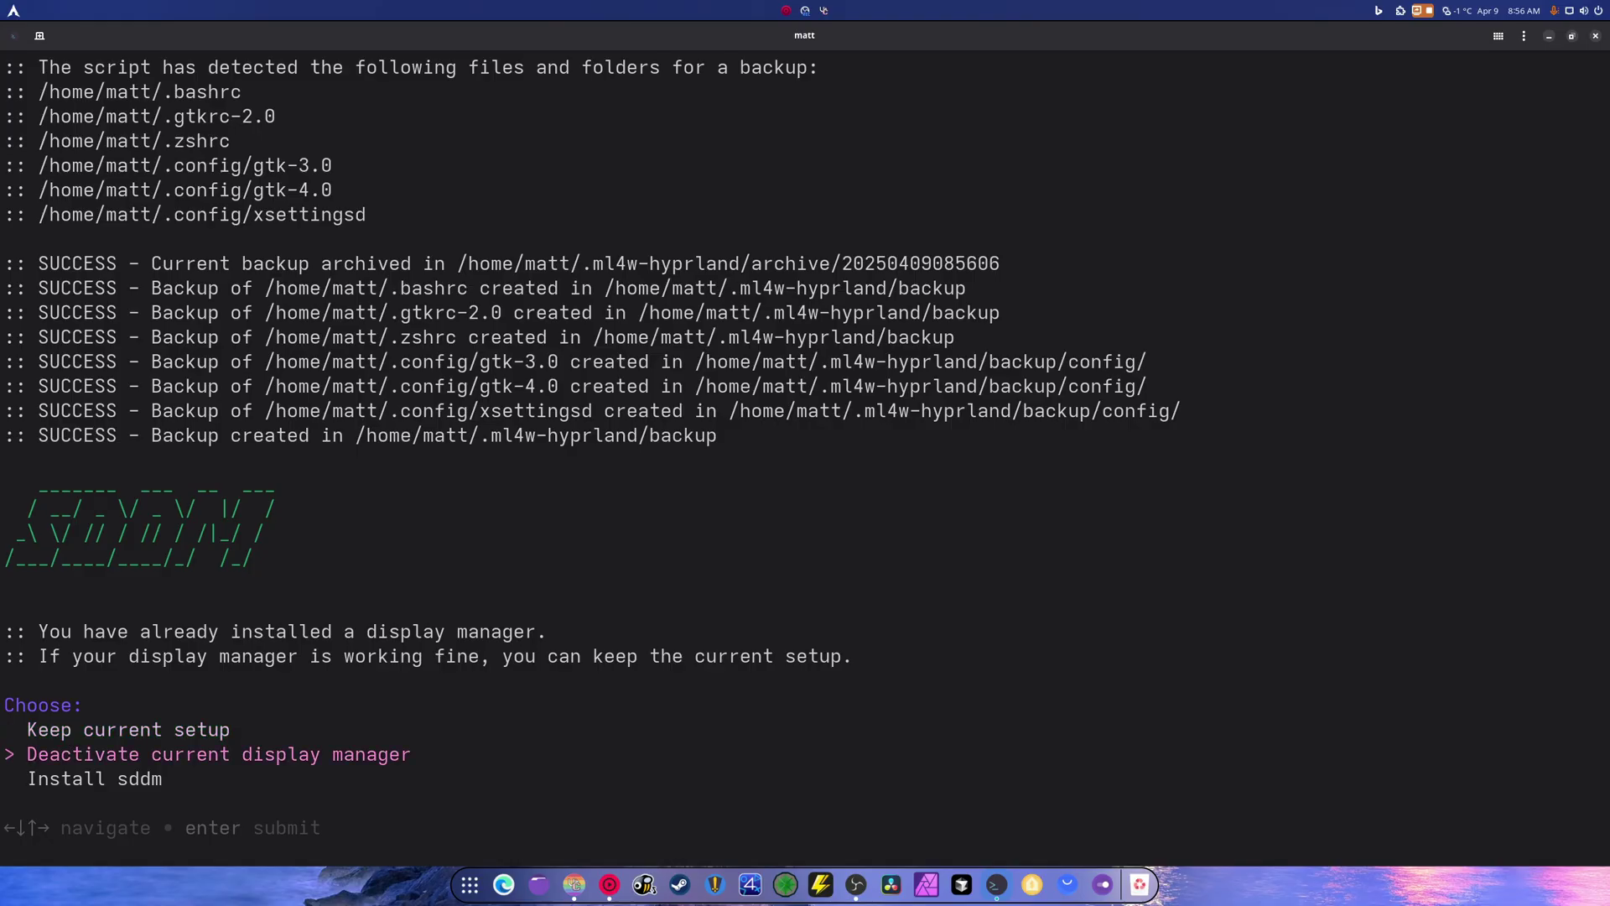
pyautogui.press('Down')
pyautogui.press('Return')
pyautogui.press('Return')
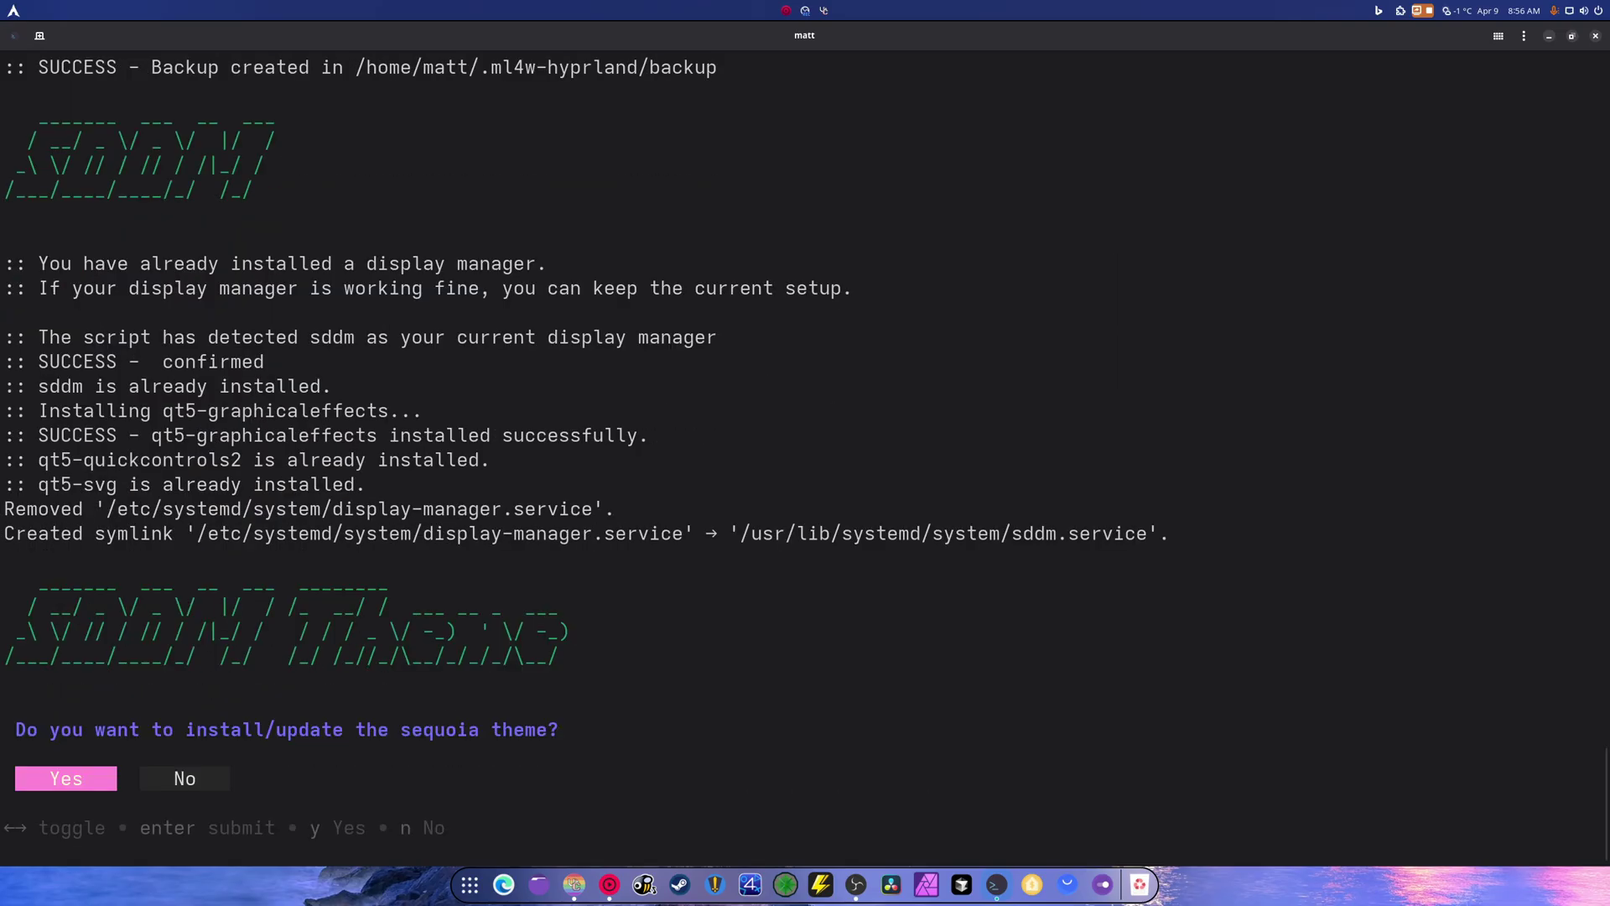
# - Accept the sequoia theme, keep the keyboard setup and .zshrc, and install the dotfiles
pyautogui.press('Return')
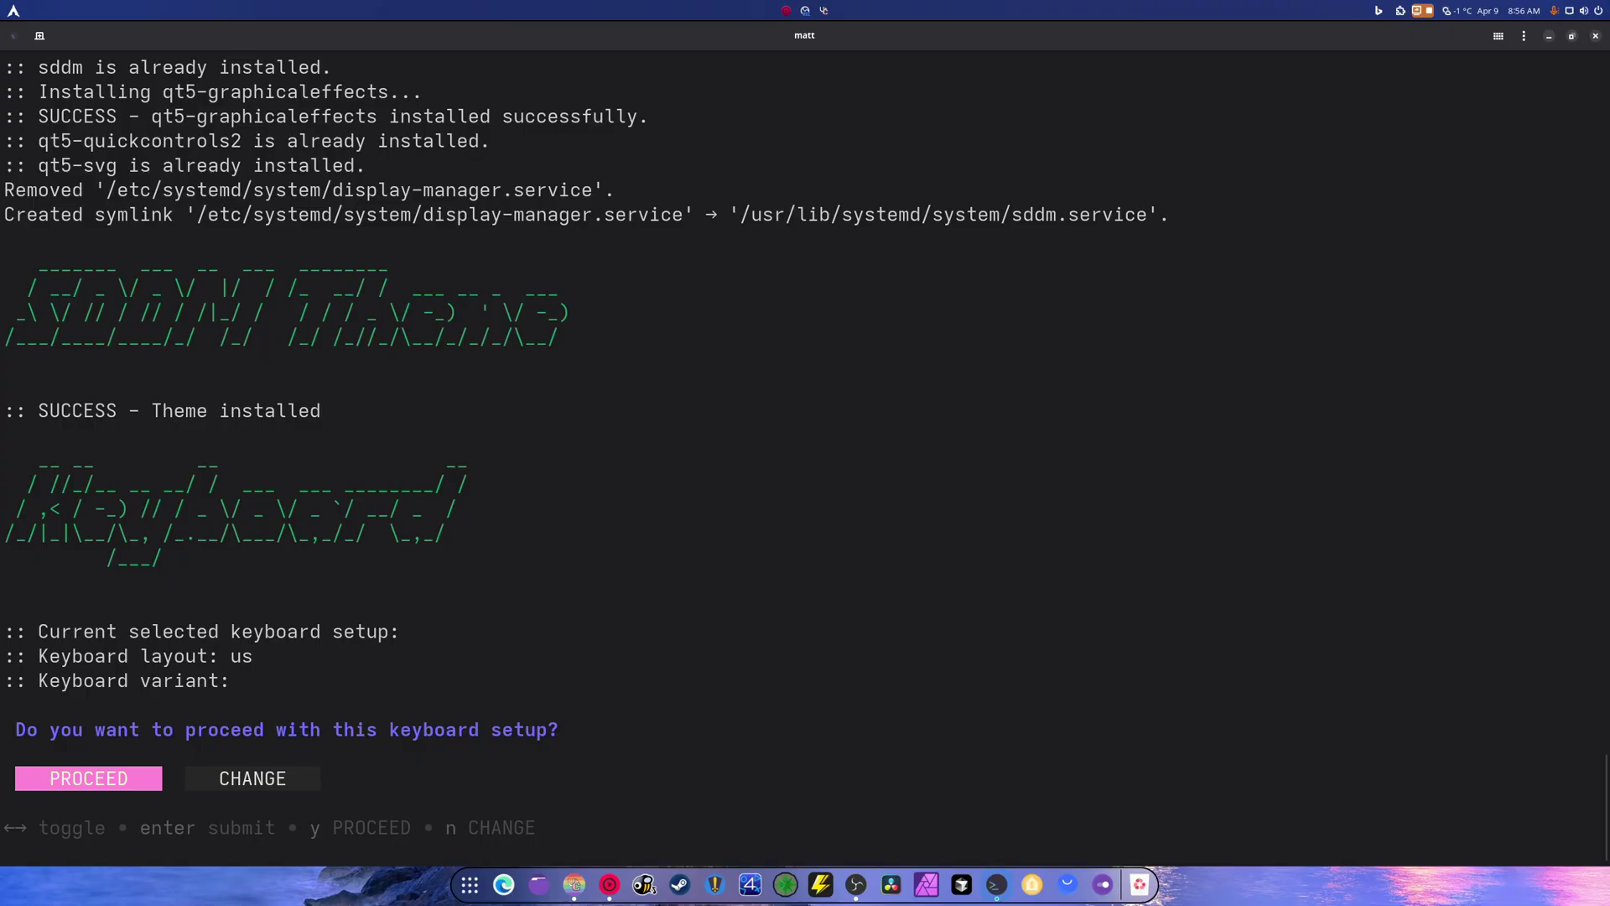
pyautogui.press('Return')
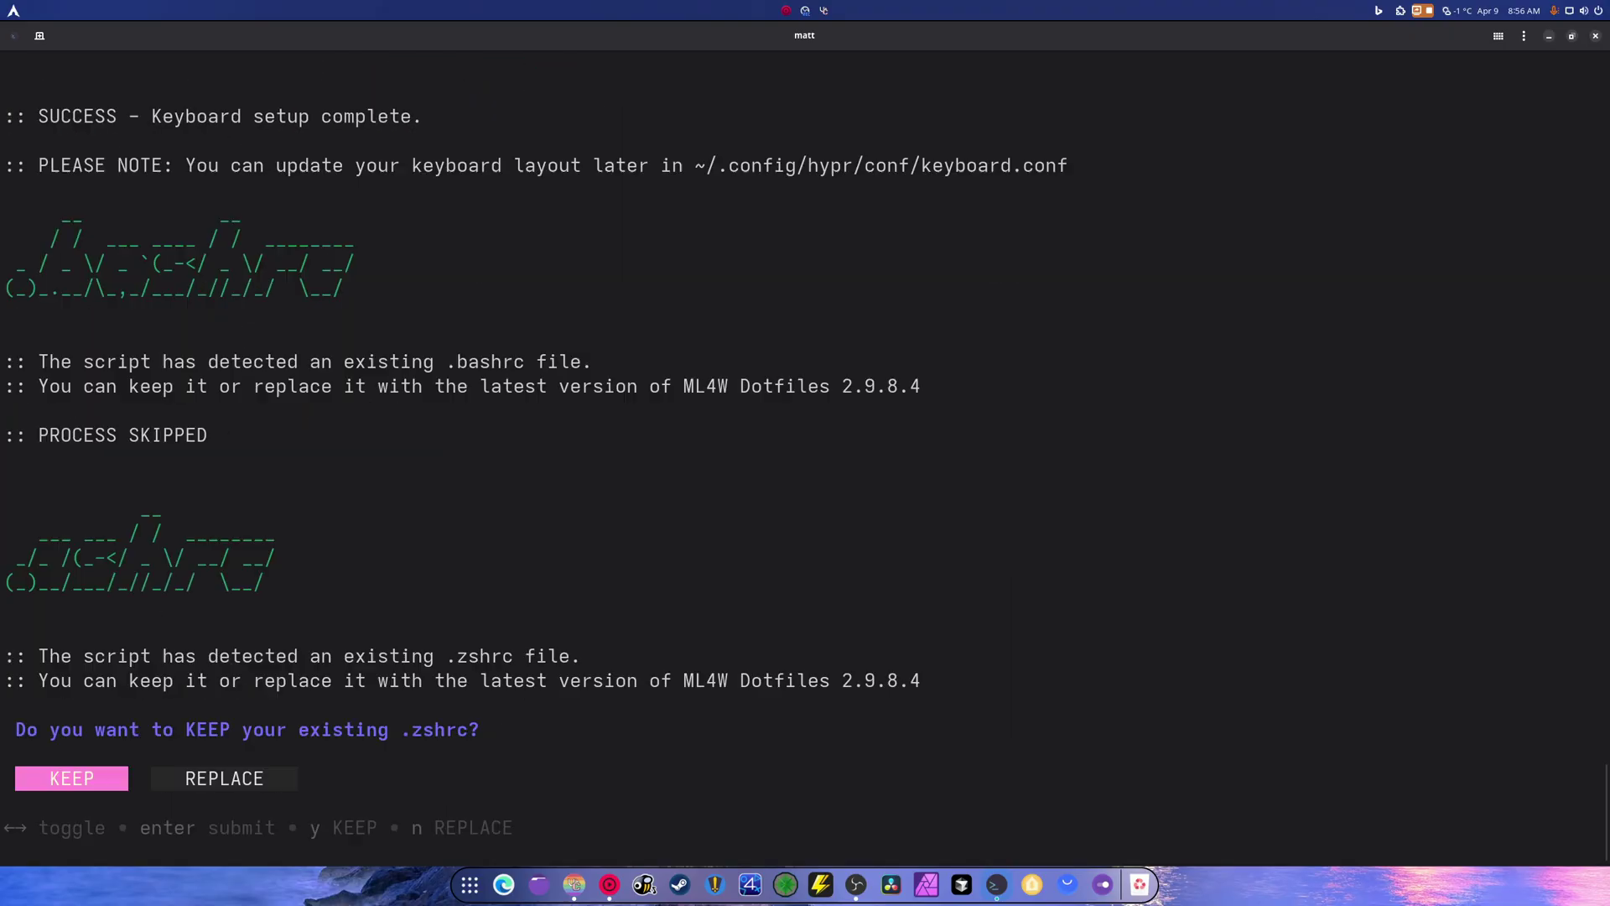
pyautogui.press('Return')
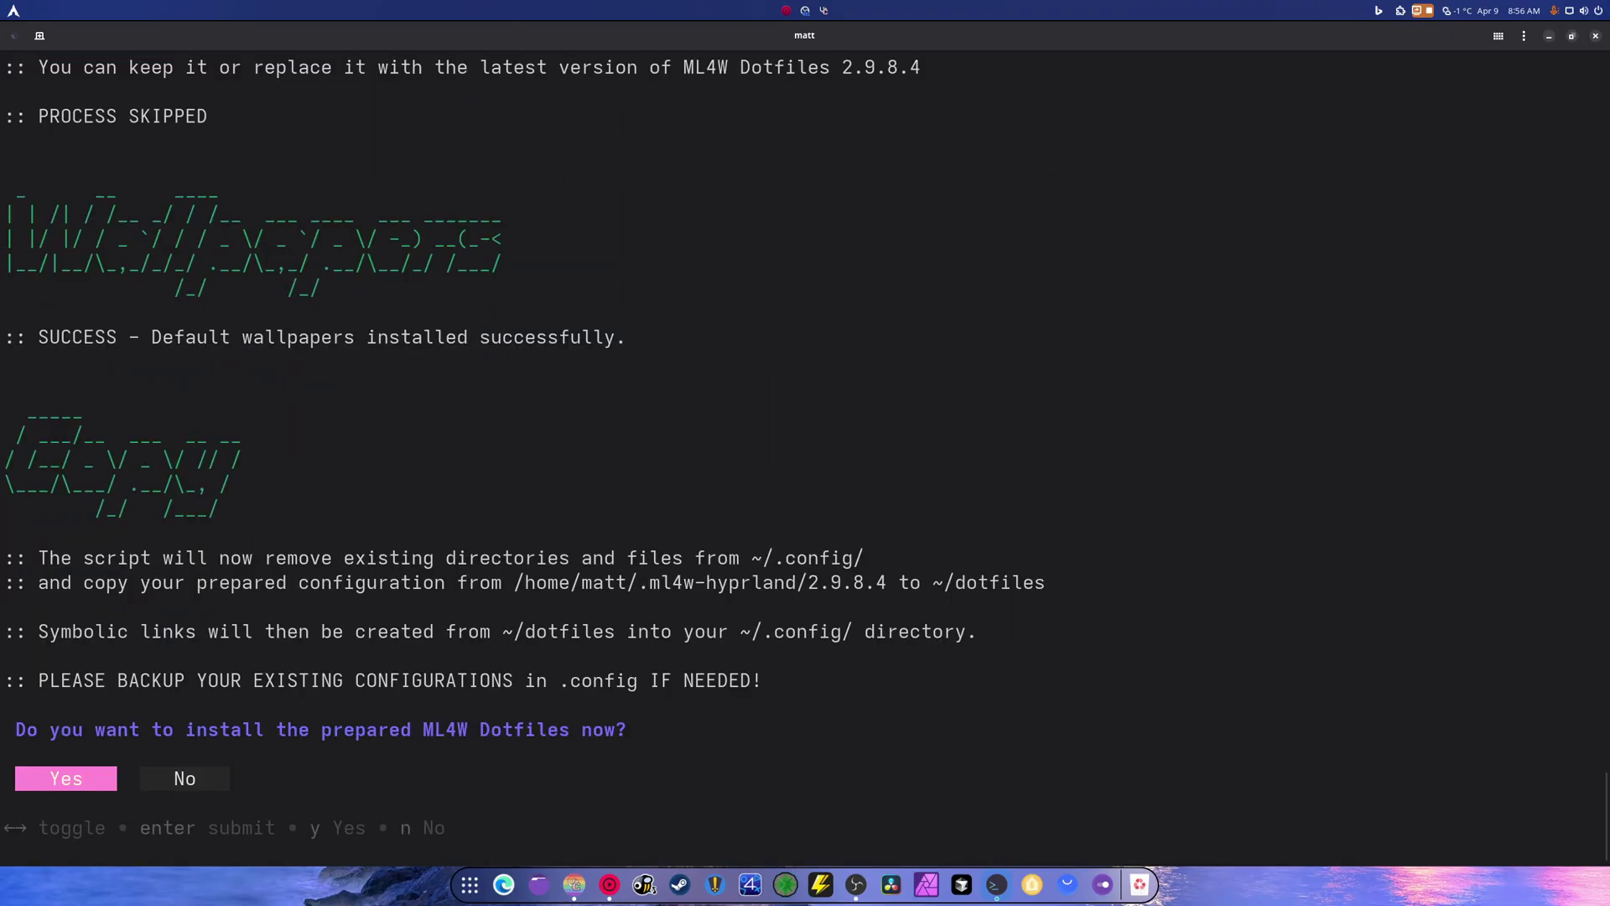
pyautogui.press('Return')
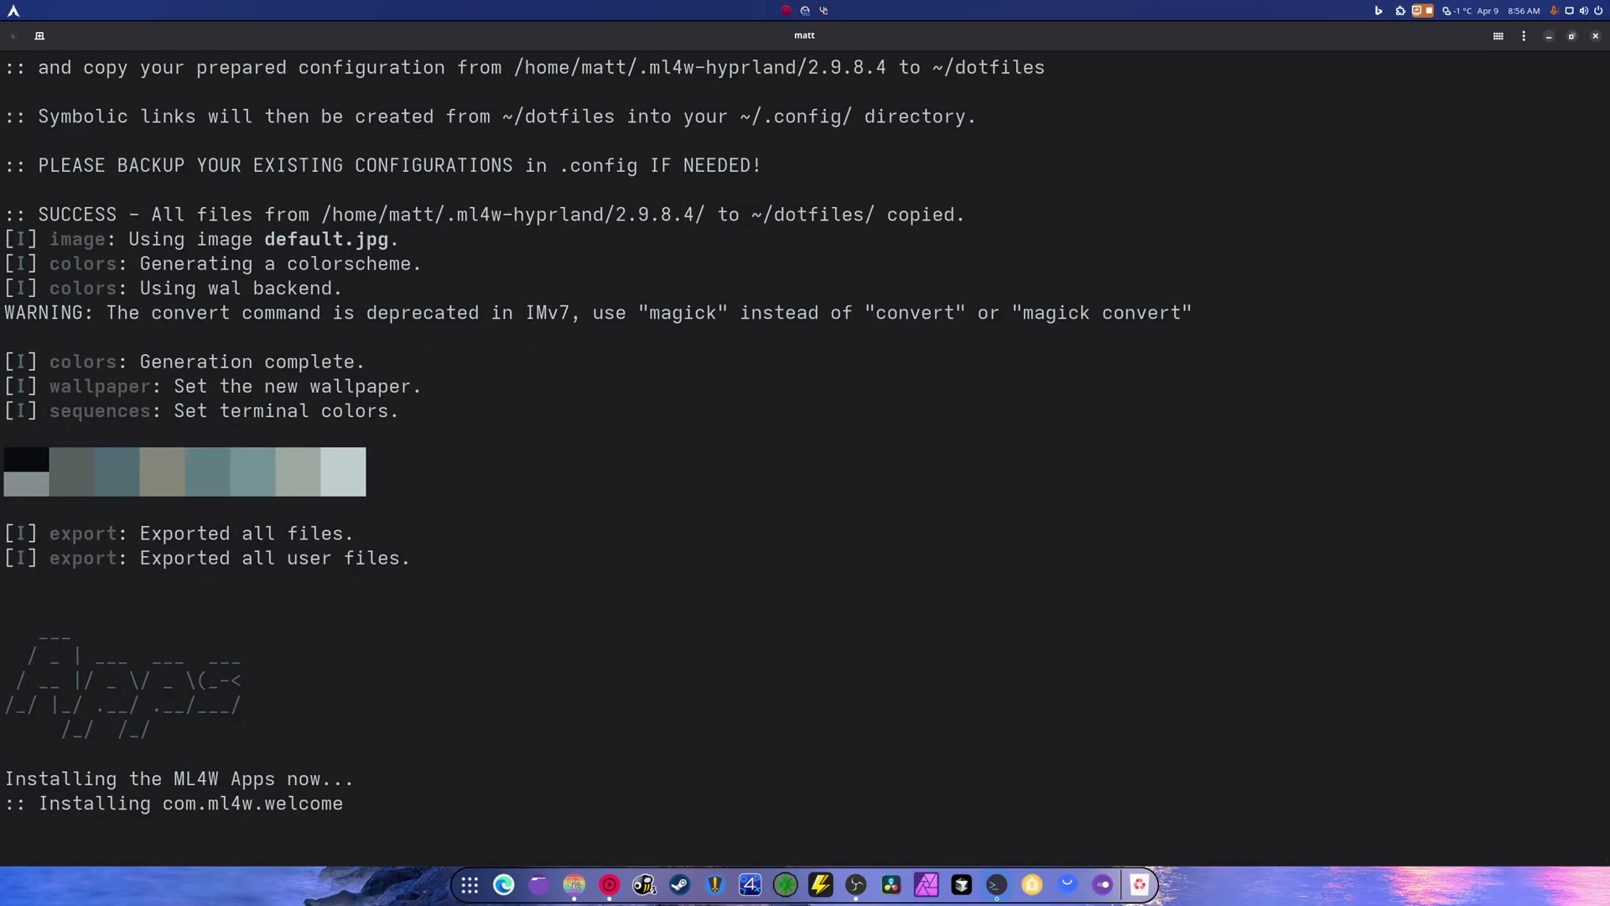
# - Review the installer output and decline rebooting the system
pyautogui.scroll(2, 805, 453)
pyautogui.scroll(20, 805, 453)
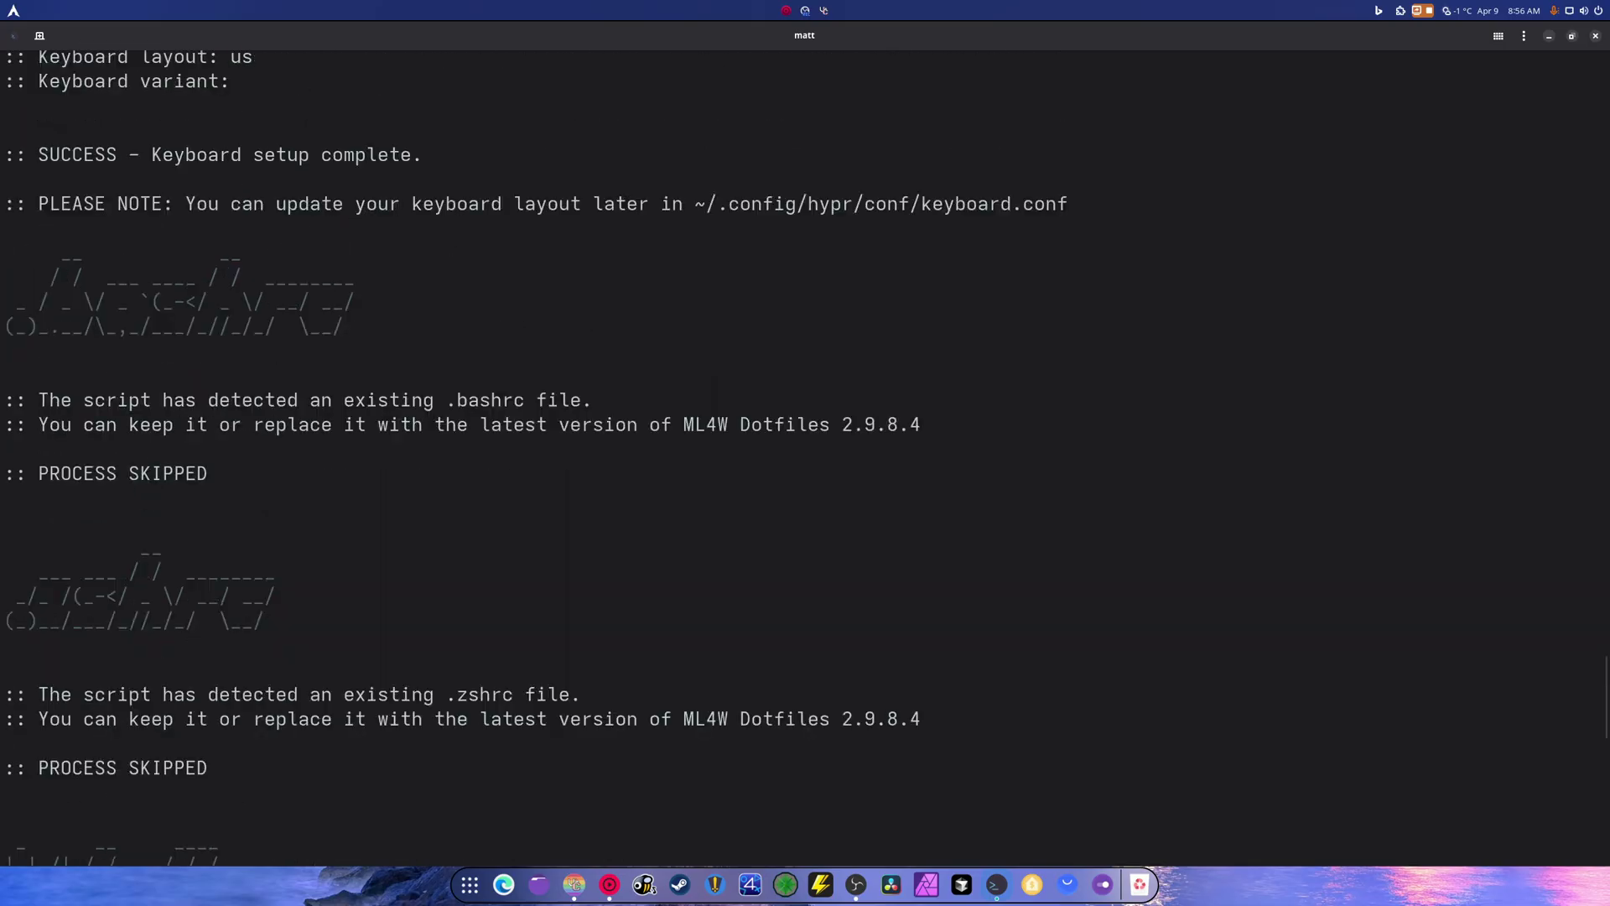
pyautogui.scroll(-8, 805, 453)
pyautogui.scroll(-15, 805, 453)
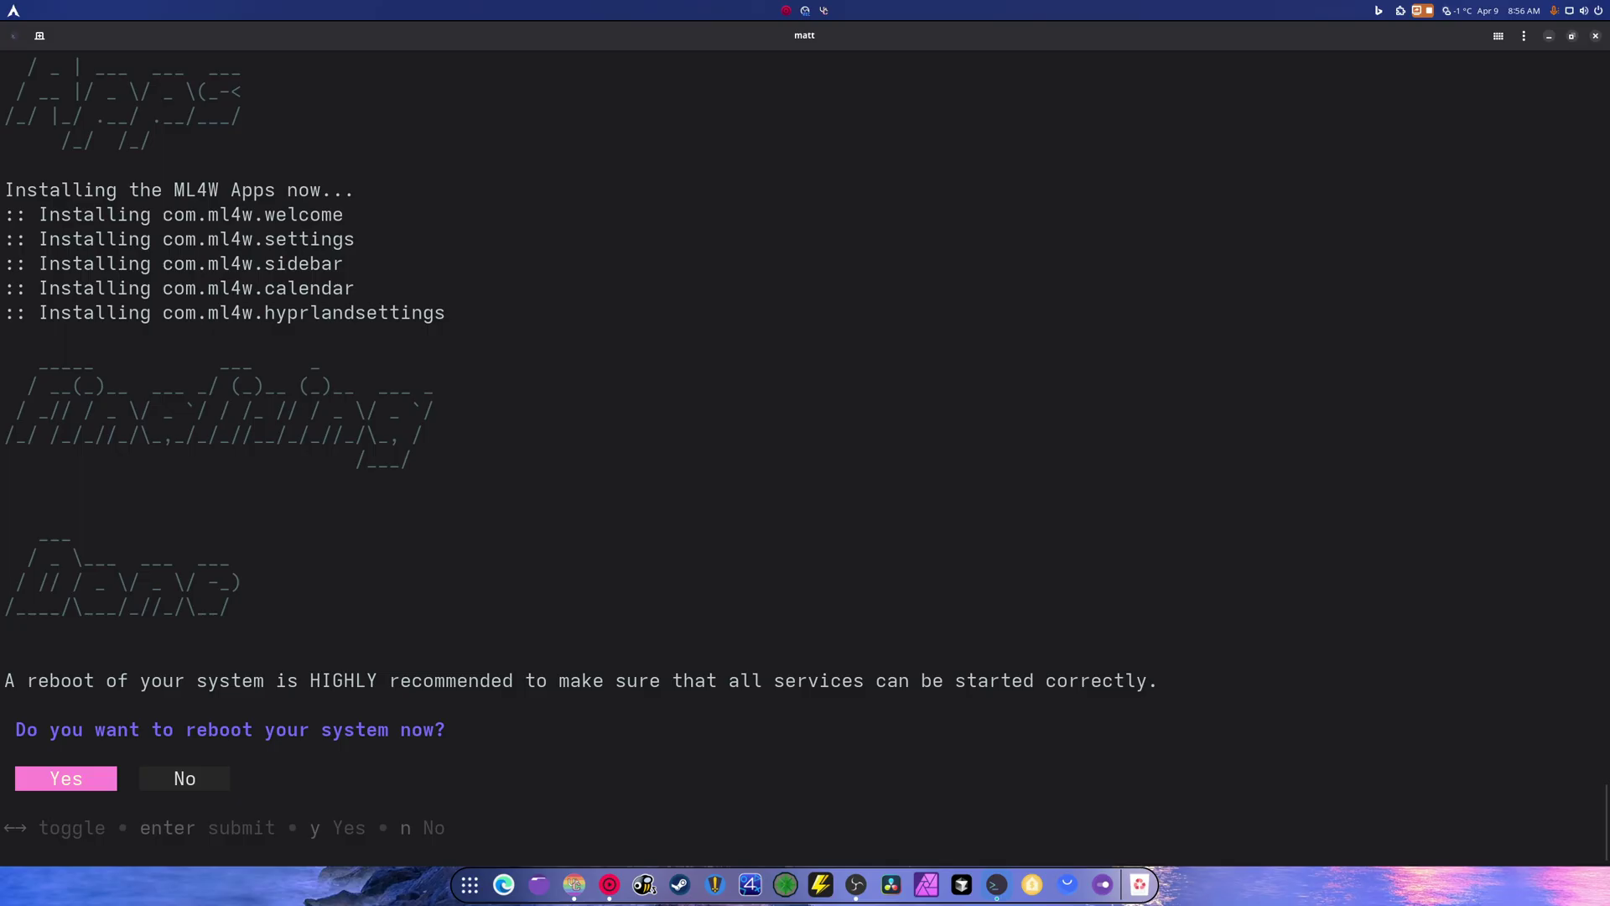
pyautogui.press('Right')
pyautogui.press('Return')
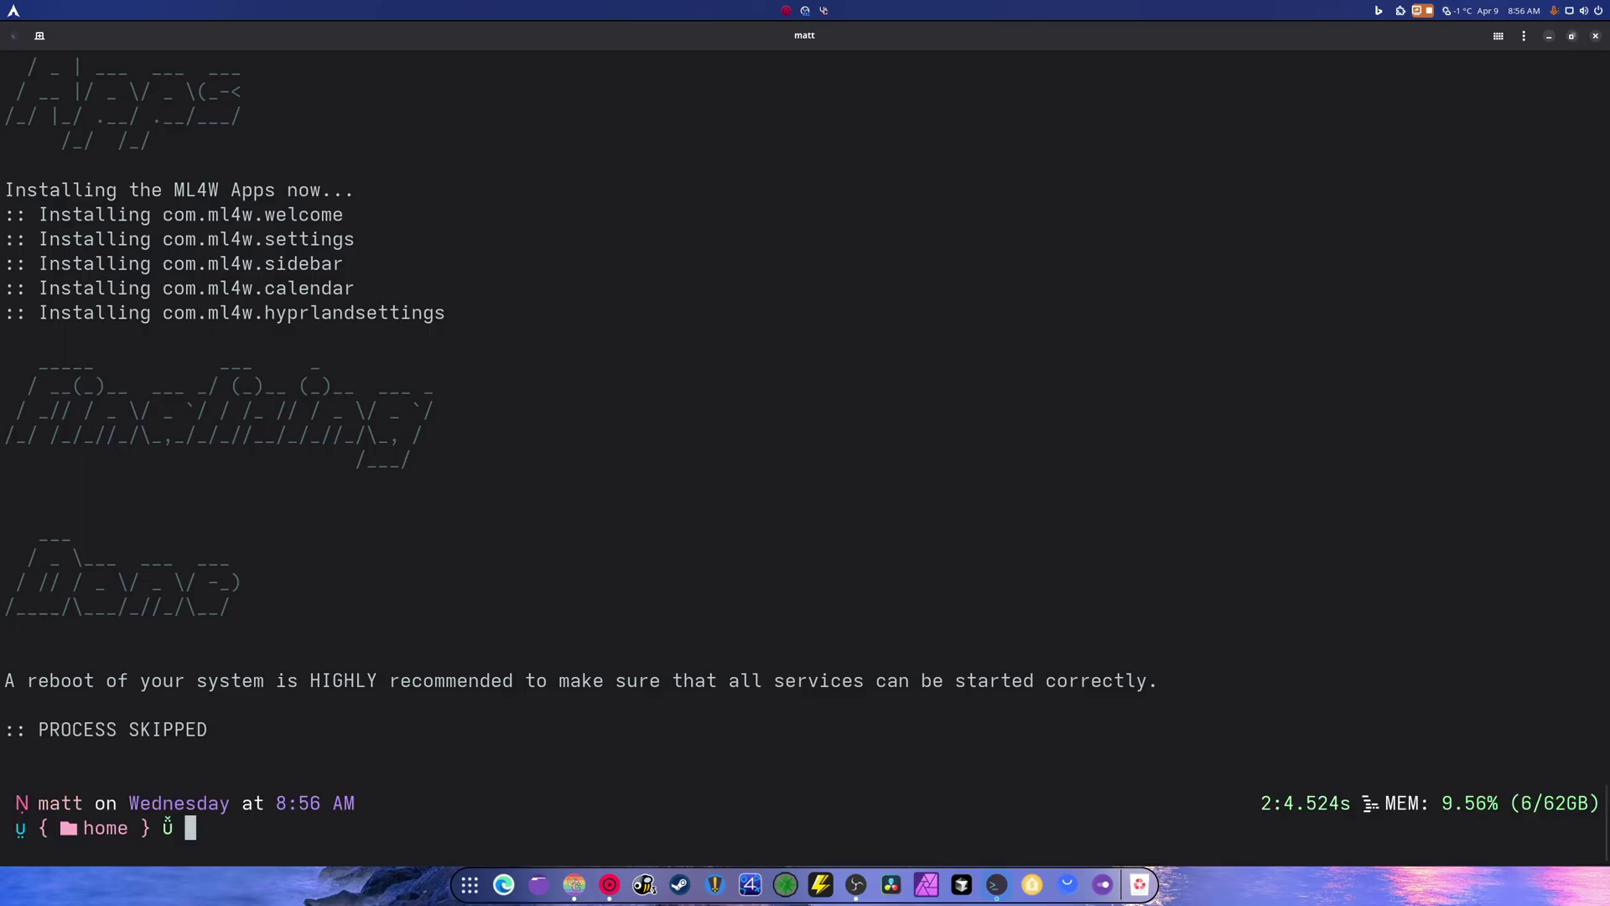
# - Close the installer terminal with Super+Q
pyautogui.press('super+q')
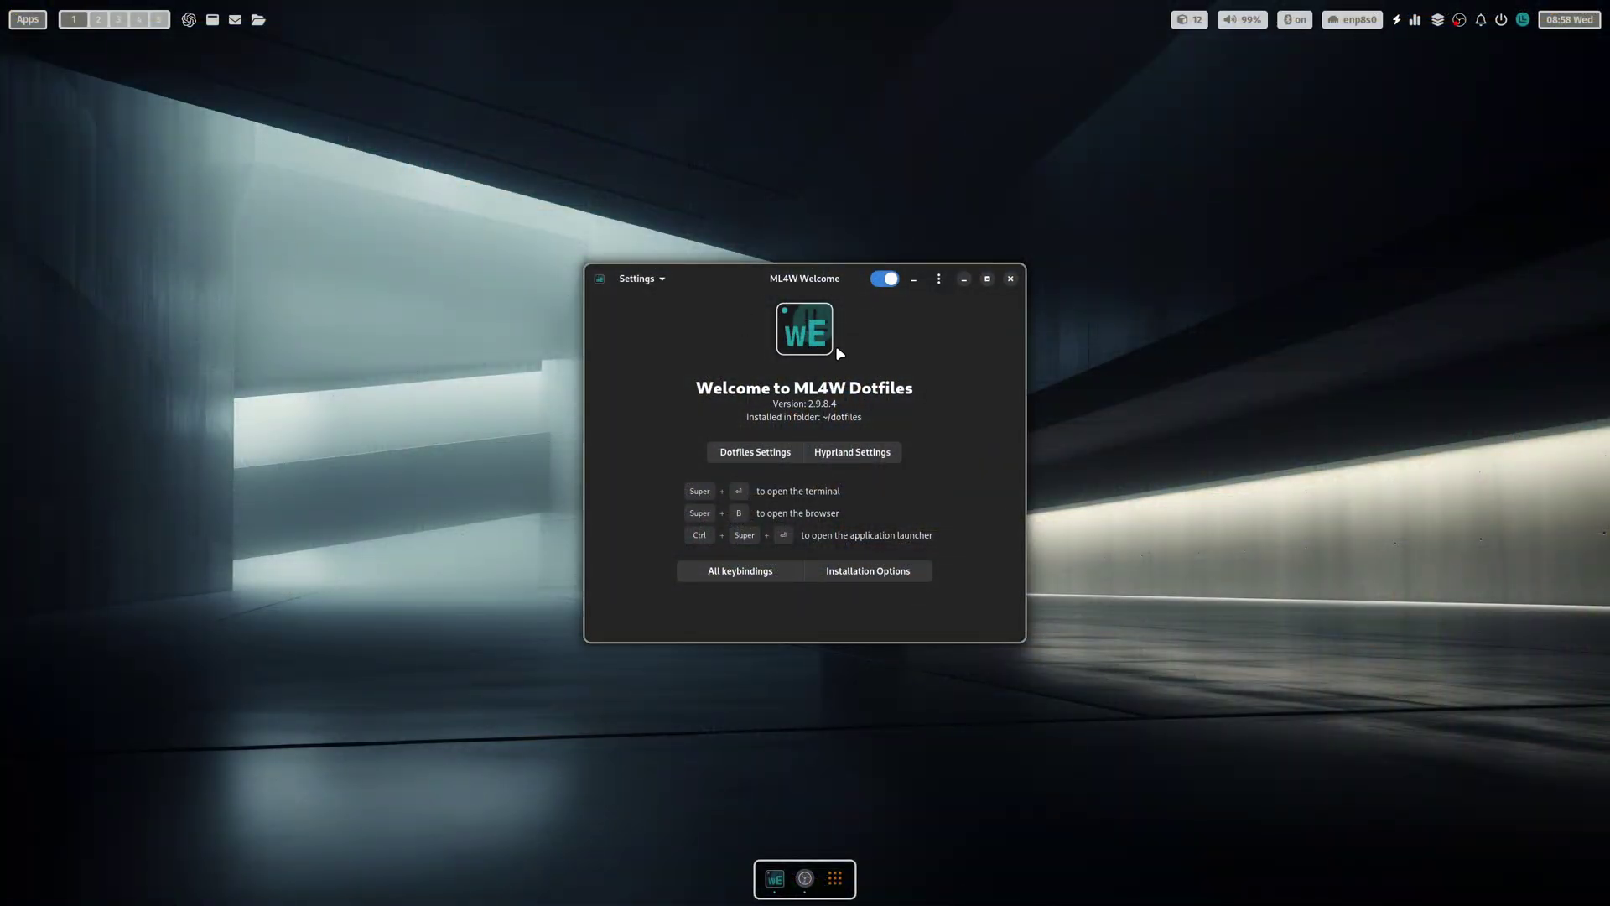
# - Reposition the ML4W Welcome window and widen it
pyautogui.moveTo(771, 281); pyautogui.dragTo(761, 248)
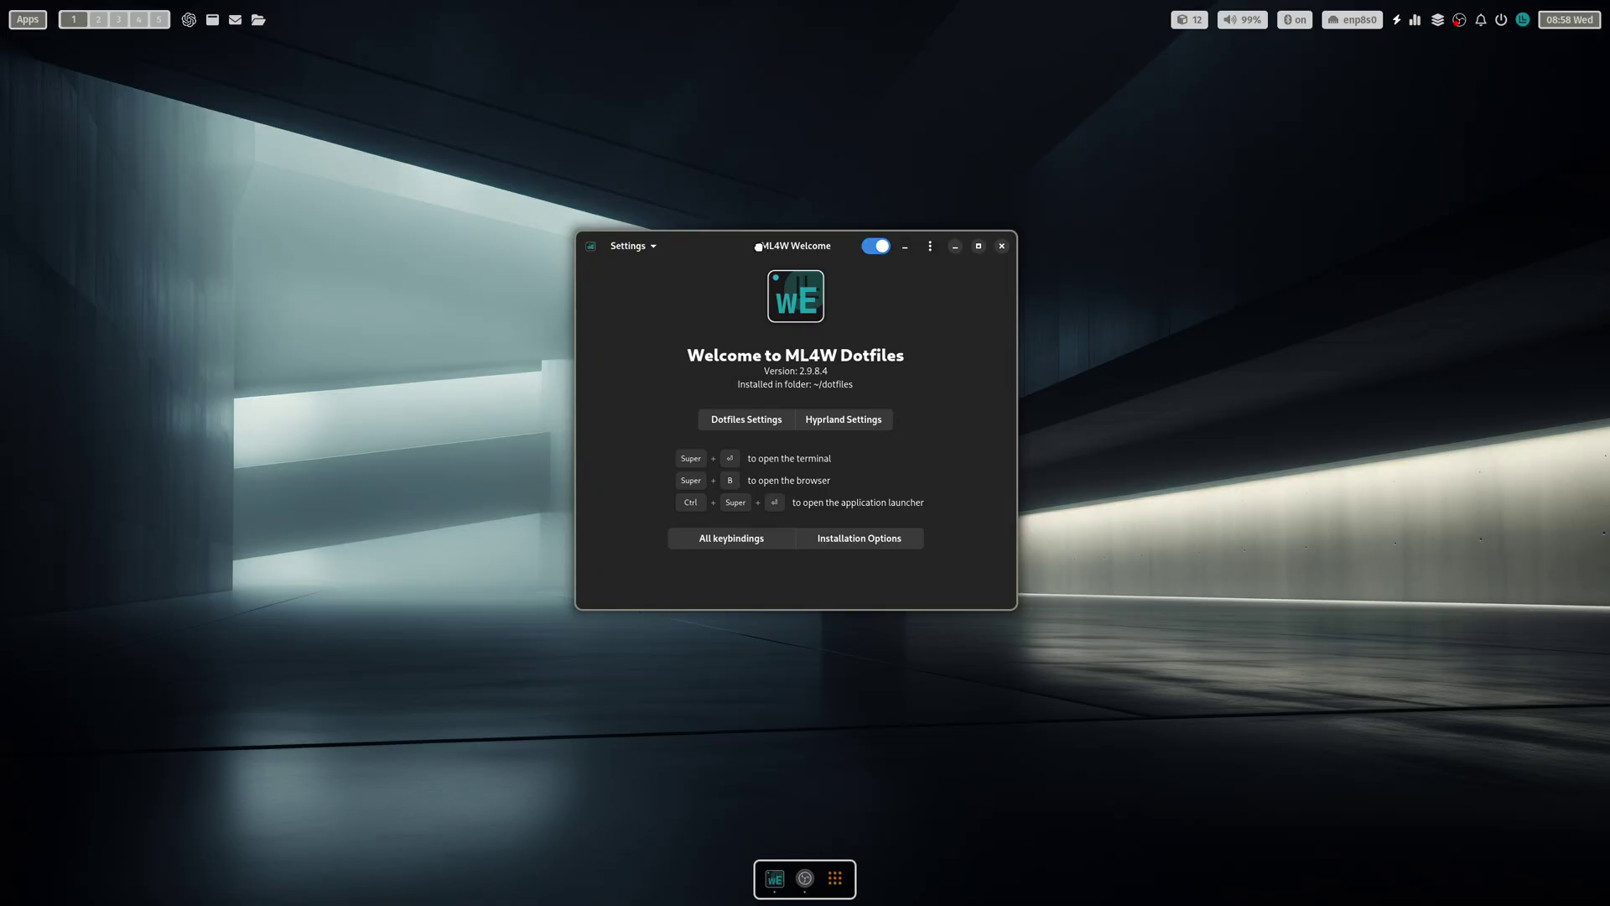
pyautogui.moveTo(758, 247); pyautogui.dragTo(734, 214)
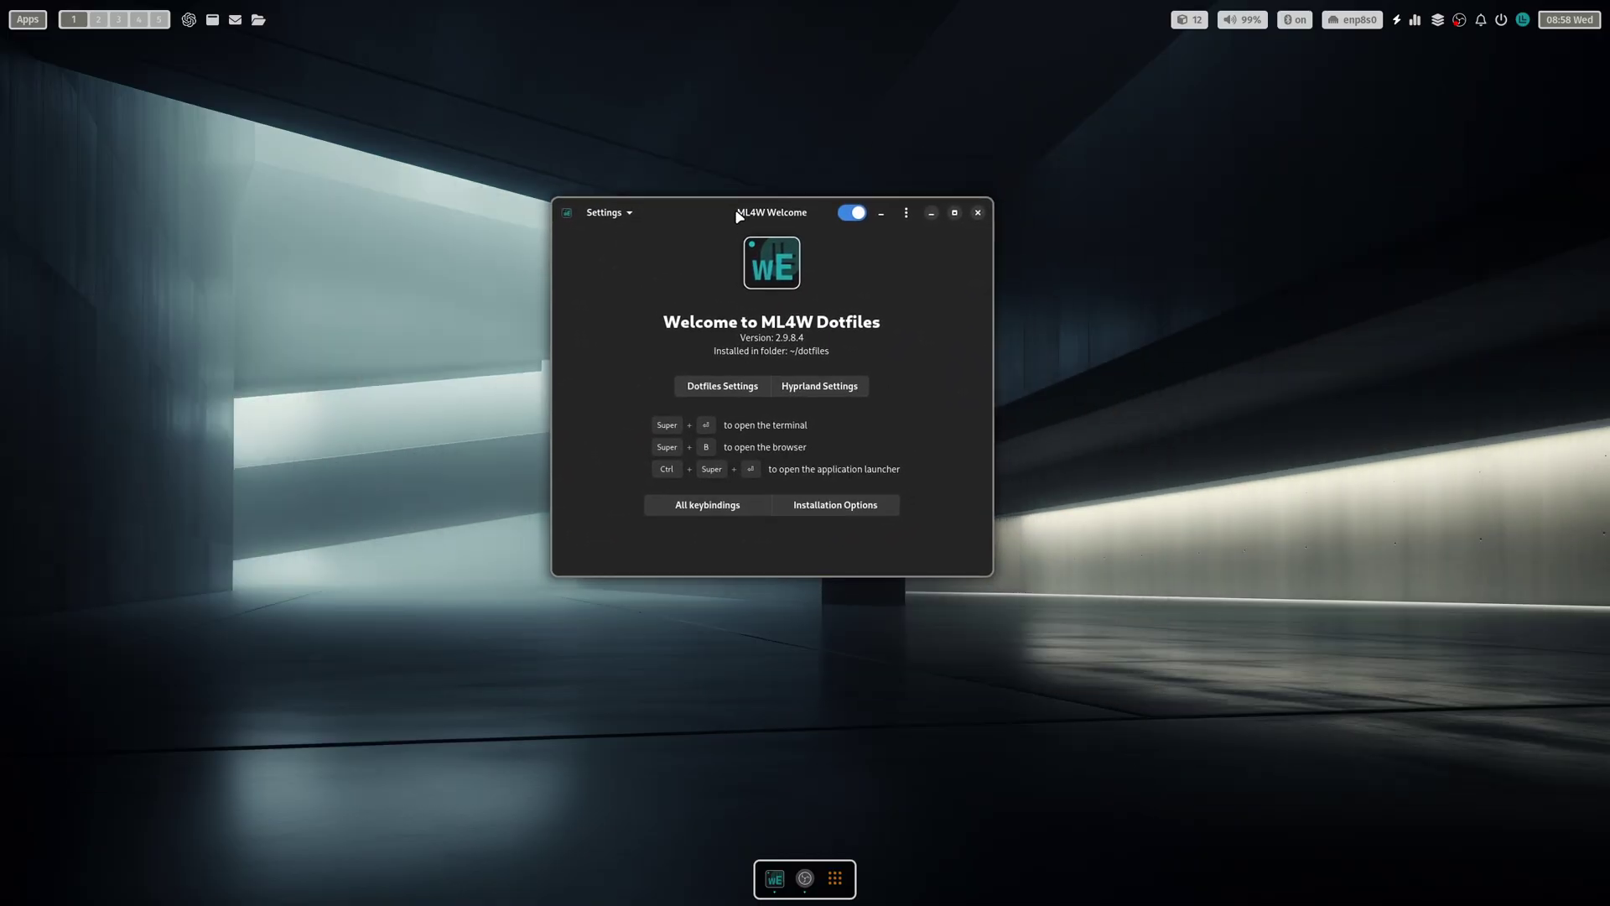
pyautogui.moveTo(998, 578); pyautogui.dragTo(1040, 579)
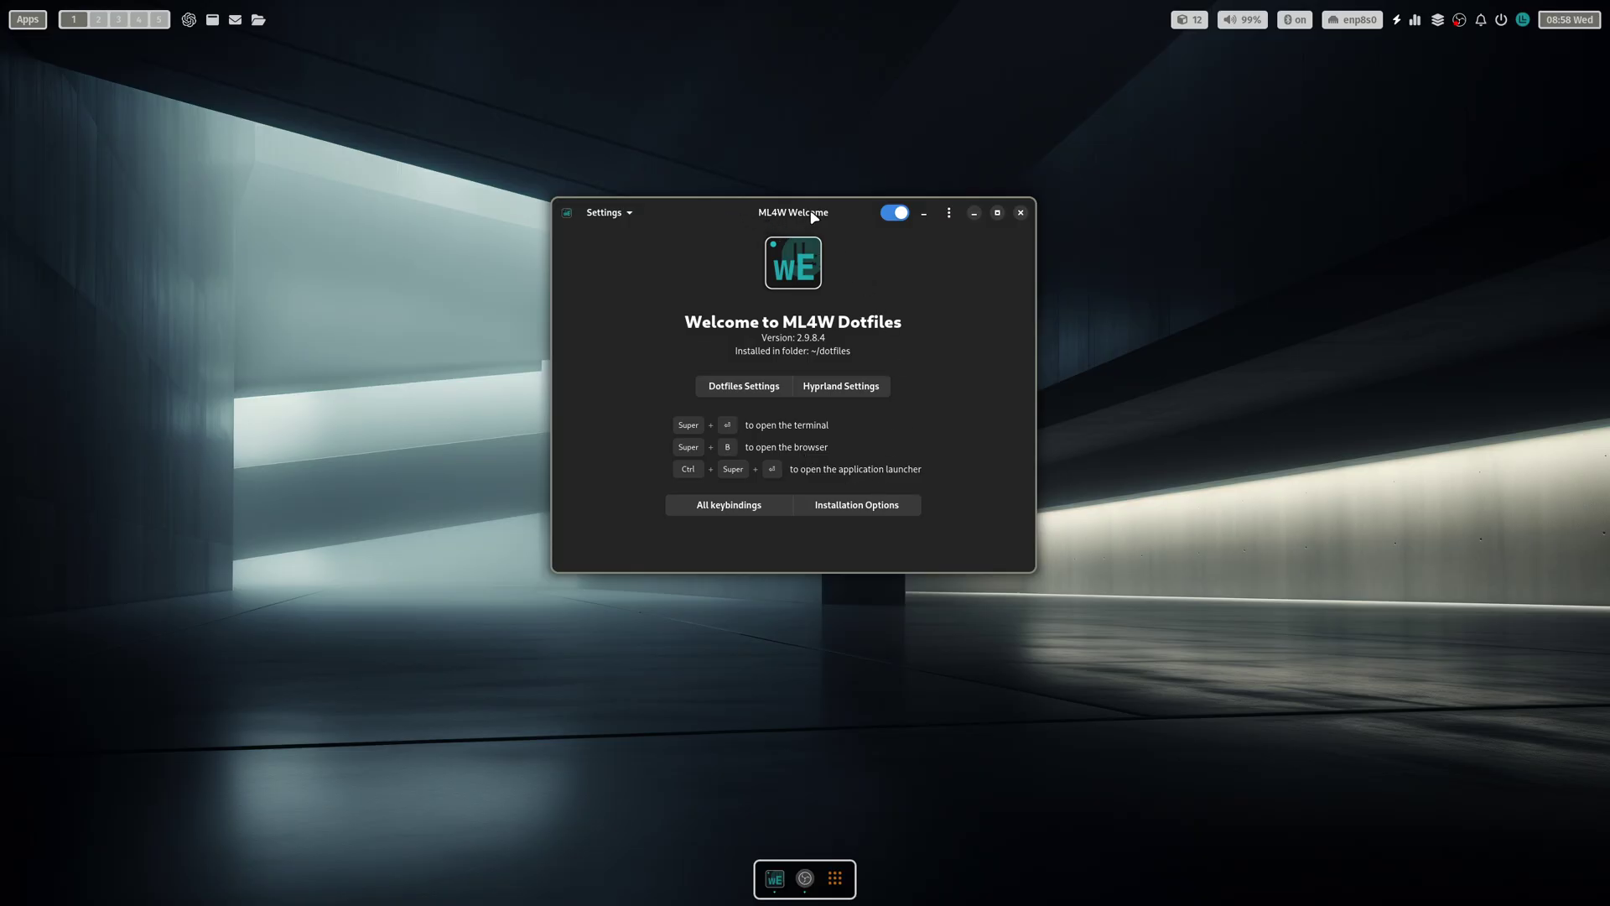
pyautogui.moveTo(758, 233)
pyautogui.mouseDown()
pyautogui.moveTo(706, 210)
pyautogui.moveTo(789, 237)
pyautogui.moveTo(749, 246)
pyautogui.mouseUp()
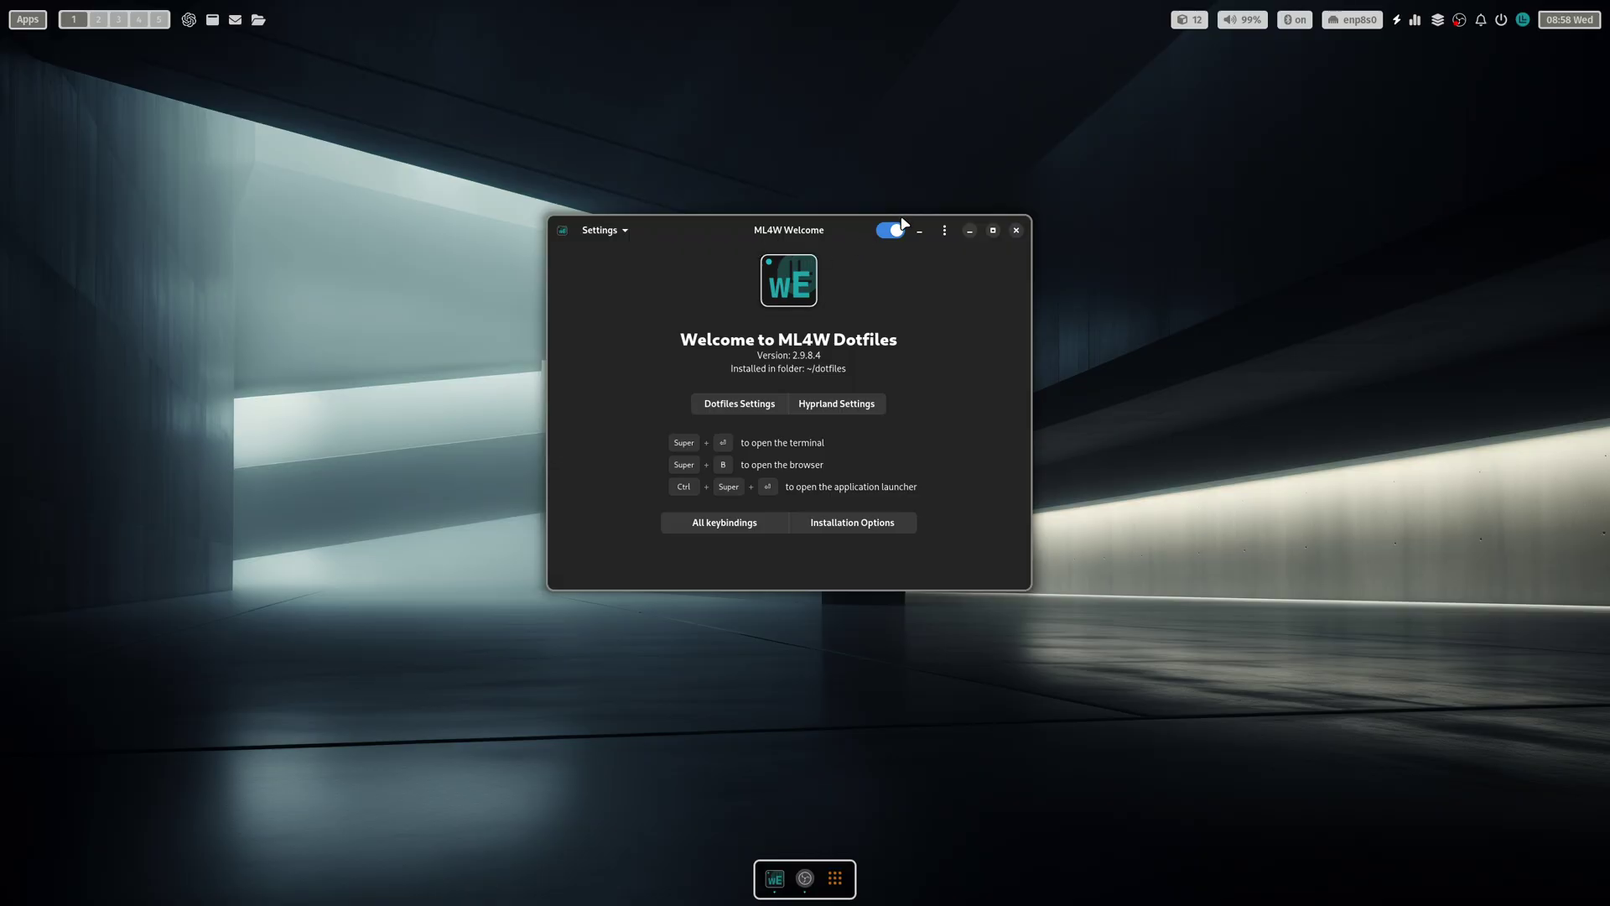
# - Close the Welcome window and launch the Ptyxis terminal with enlarged text
pyautogui.click(1016, 231)
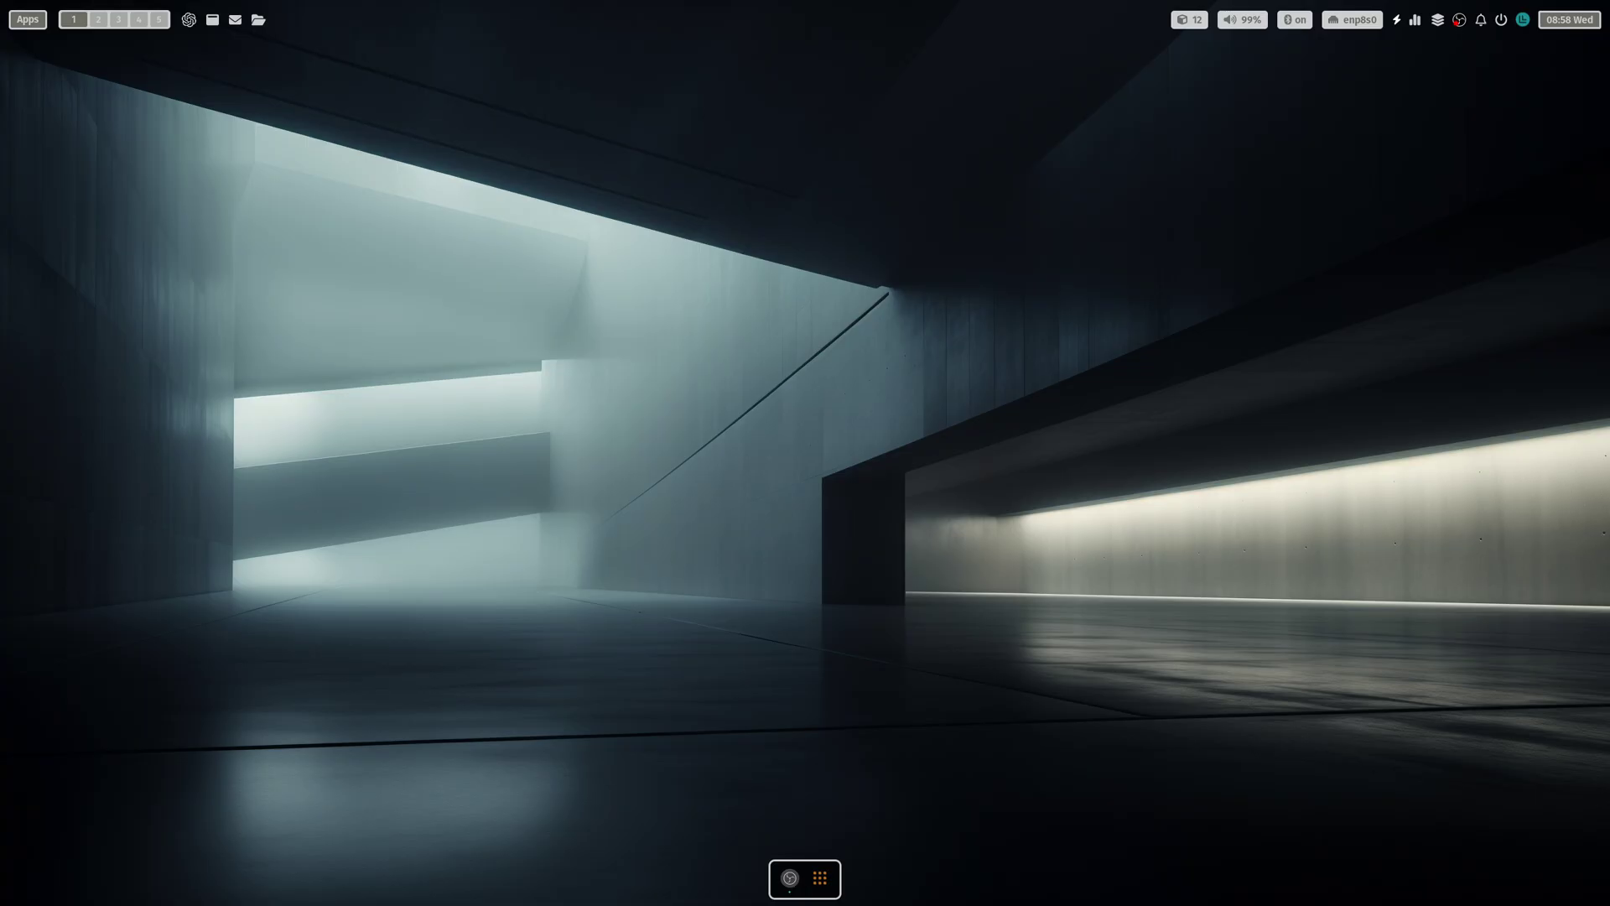
pyautogui.click(816, 889)
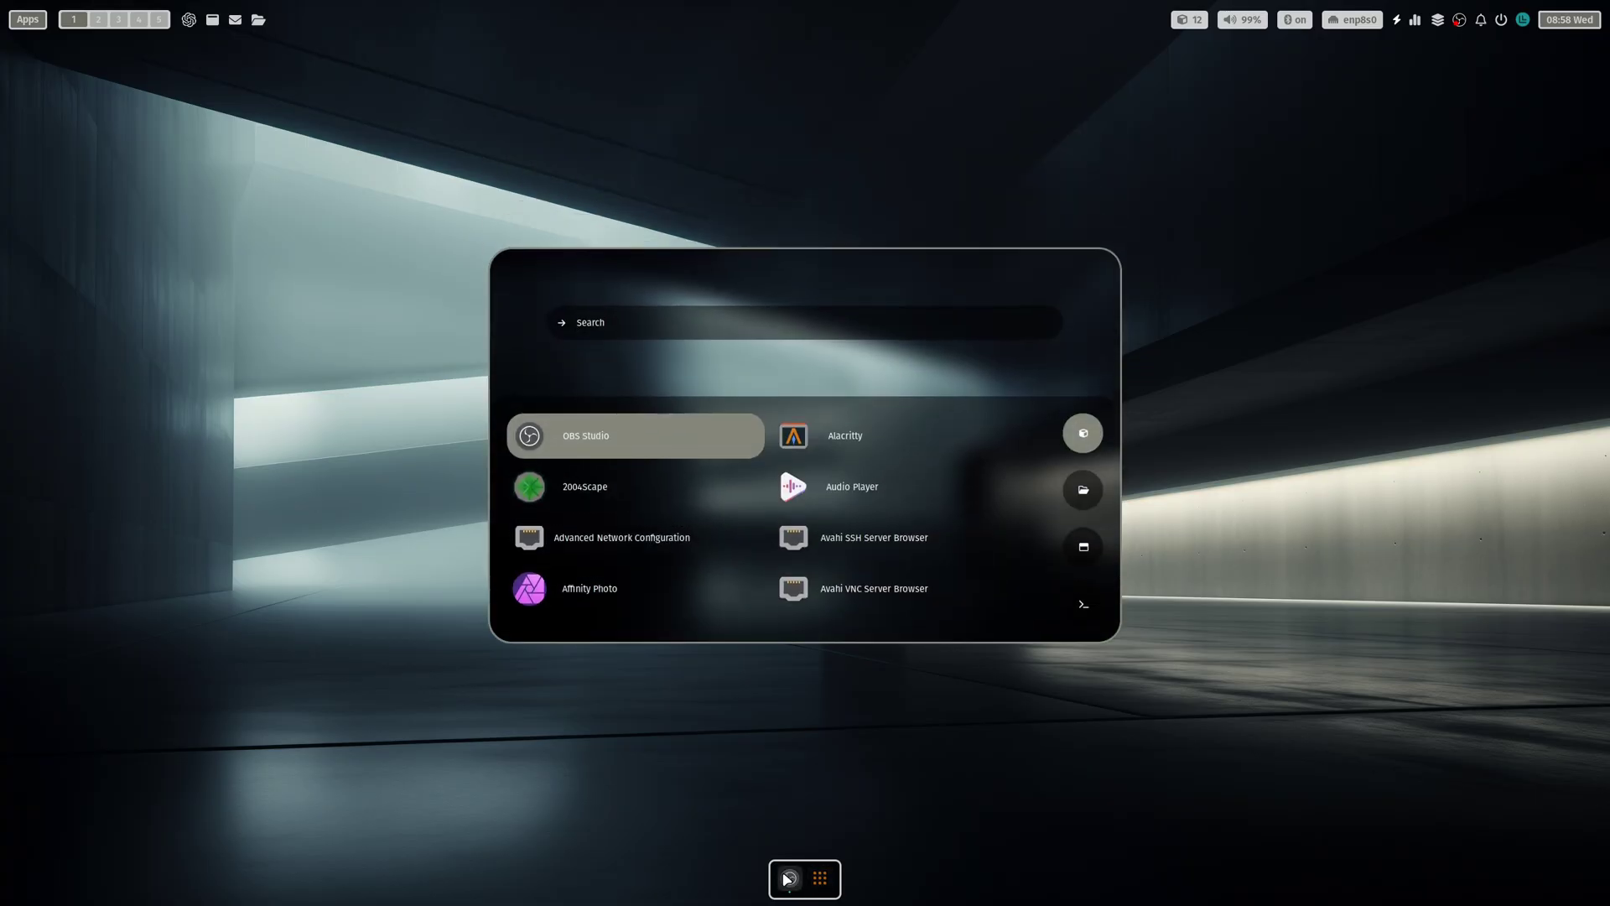
pyautogui.rightClick(790, 878)
pyautogui.click(783, 836)
pyautogui.write('pt')
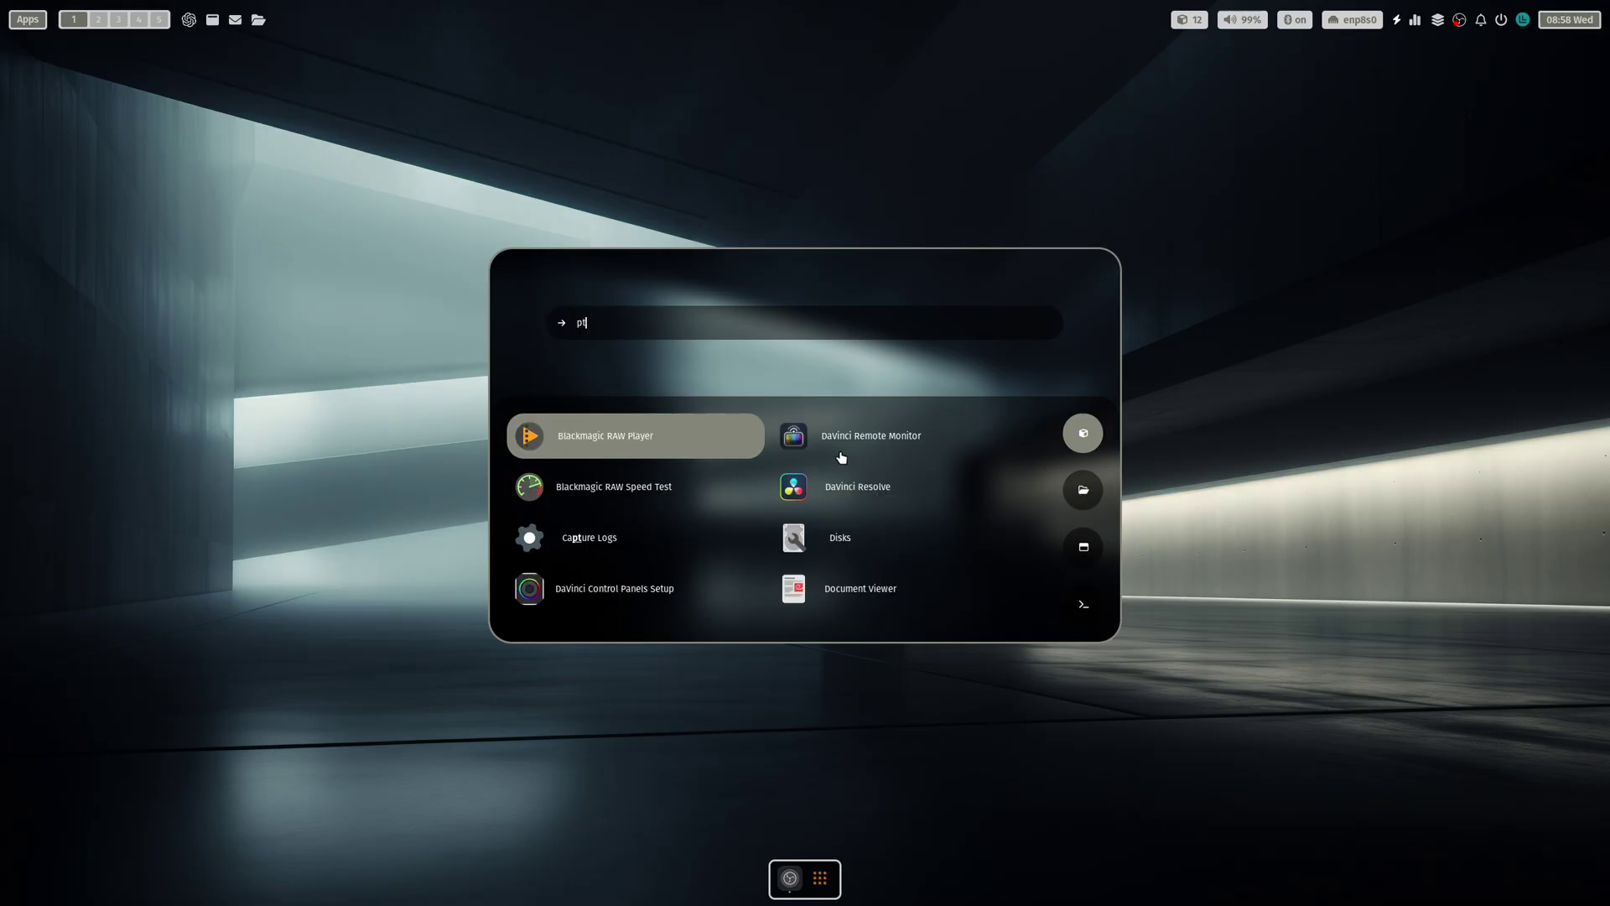
pyautogui.write('y')
pyautogui.press('Return')
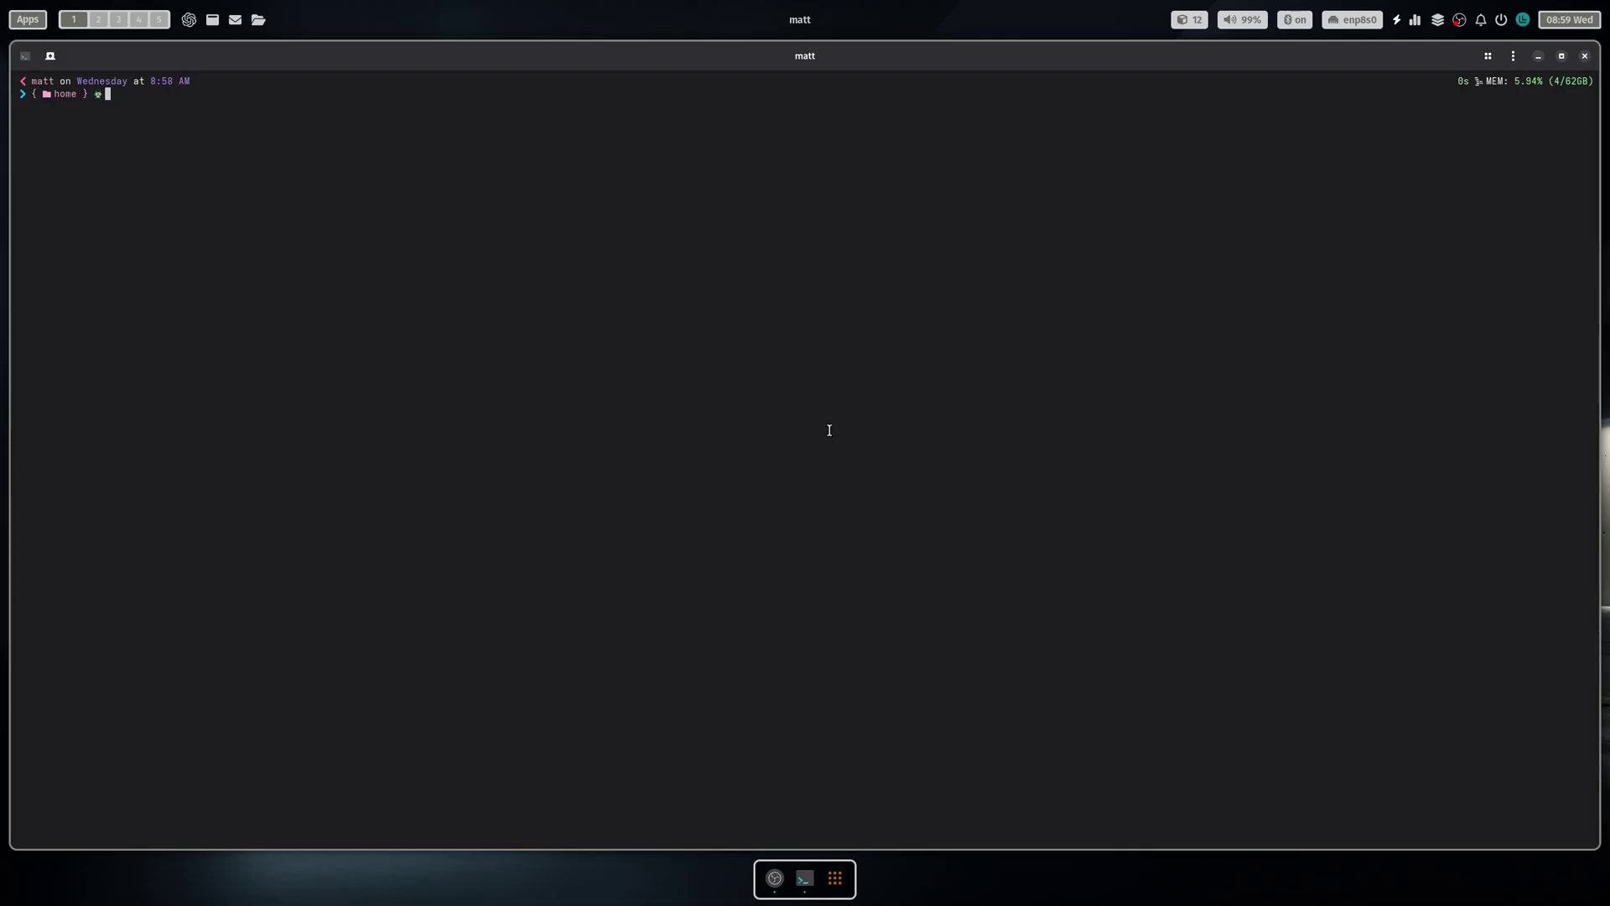
pyautogui.hotkey('ctrl', '+')
pyautogui.hotkey('ctrl', '+')
pyautogui.hotkey('ctrl', '+')
pyautogui.hotkey('ctrl', '+')
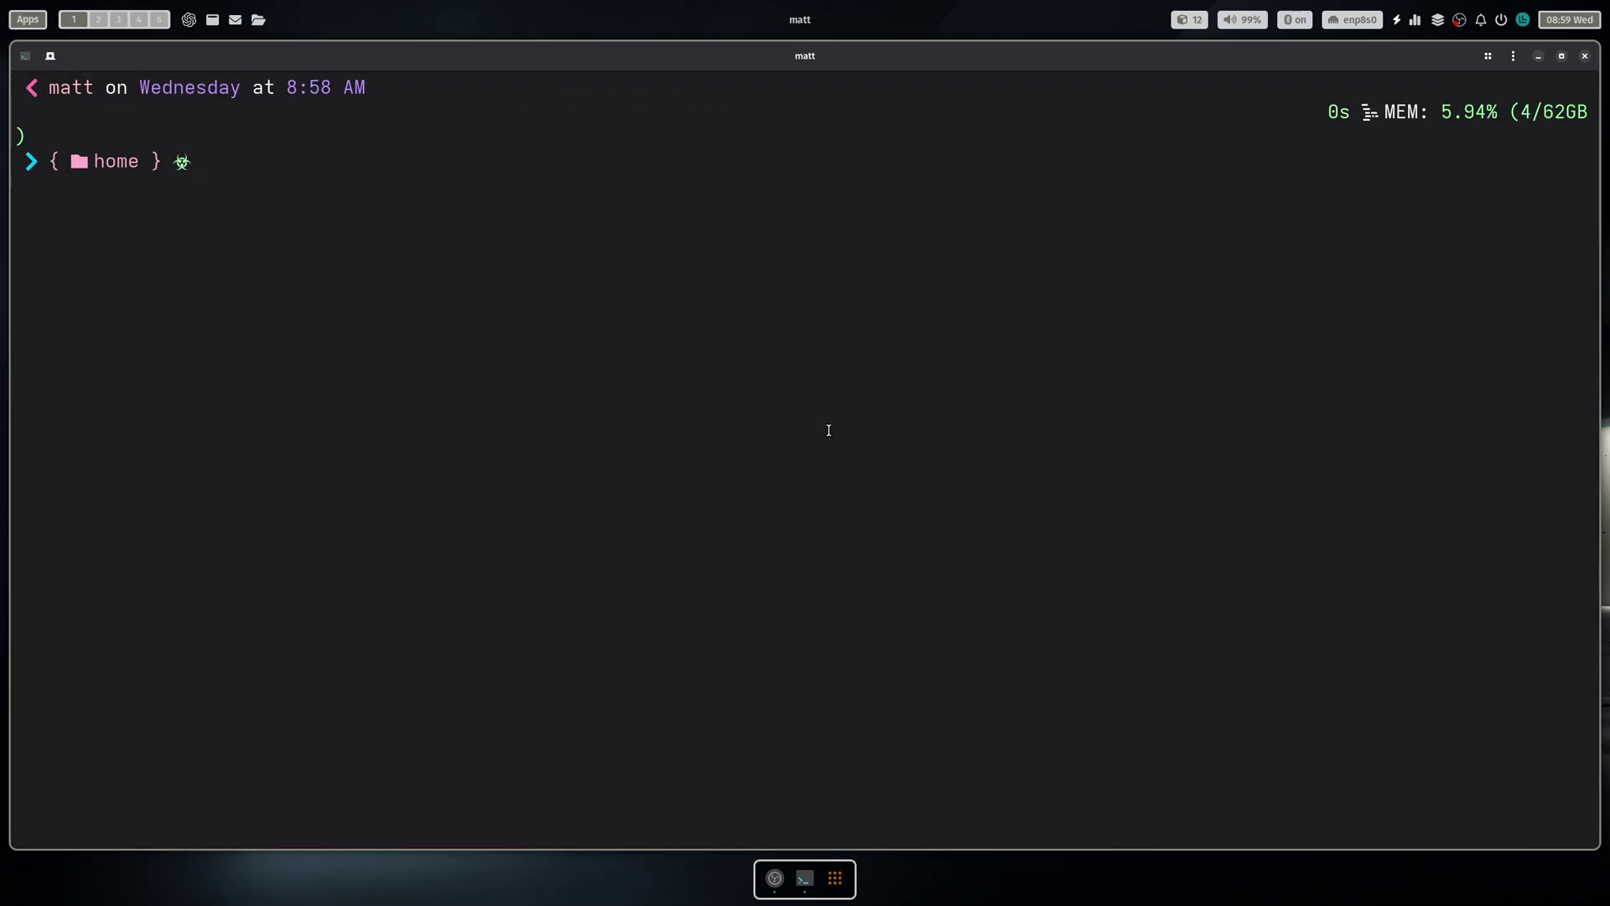
# - Search yay for 'ngw wall' and 'ngw monitor' without installing anything
pyautogui.write('yay ngw wall')
pyautogui.press('Return')
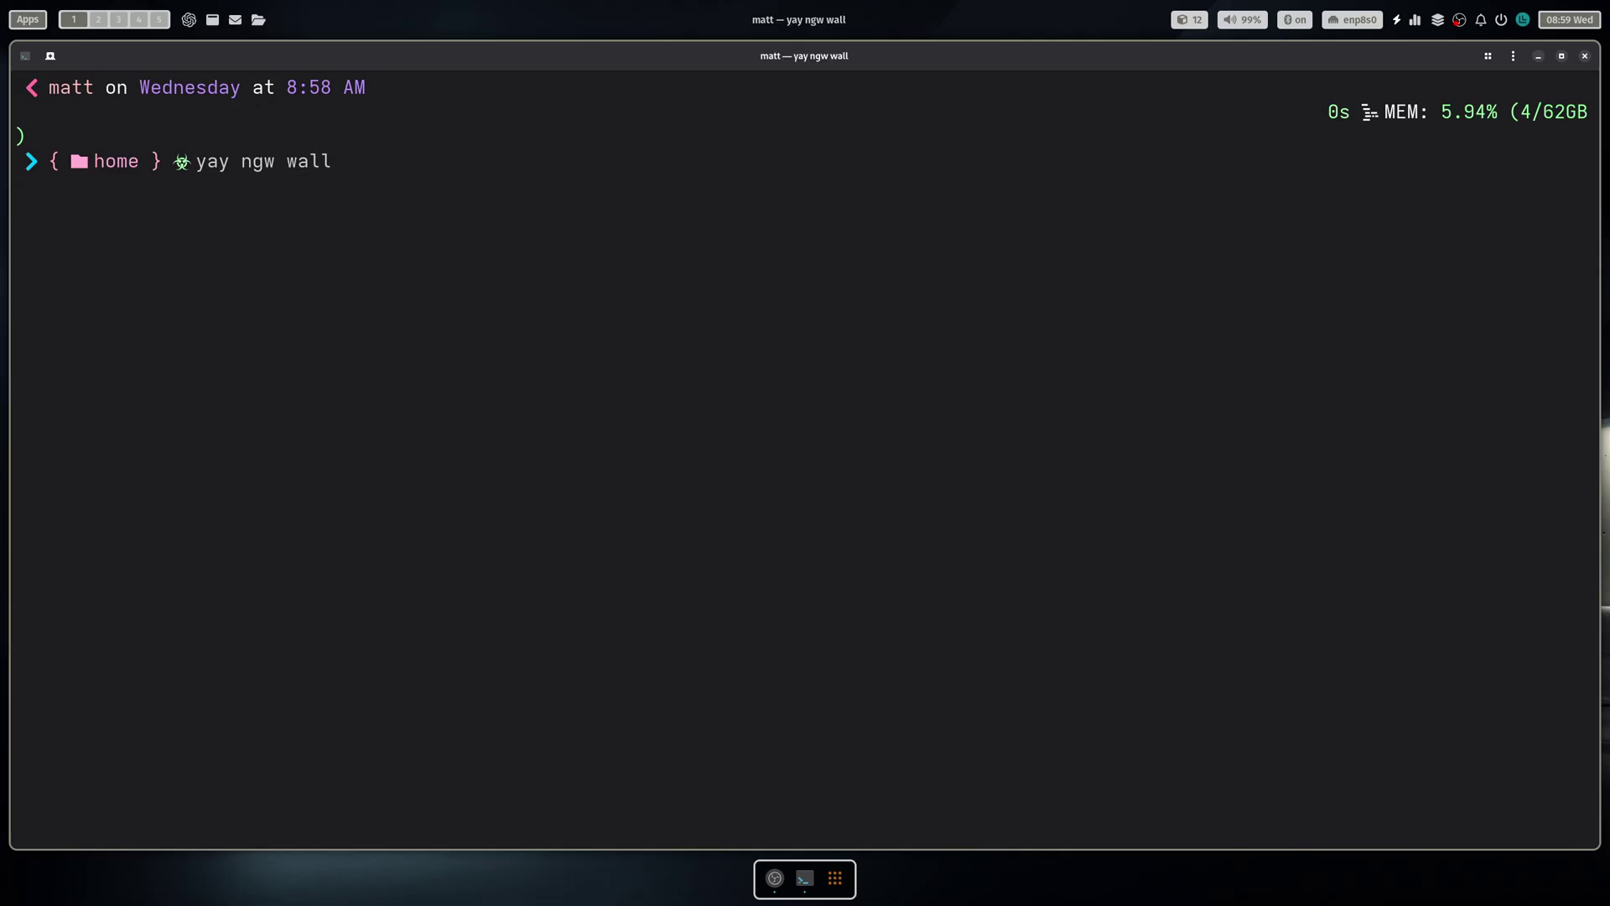
pyautogui.press('Return')
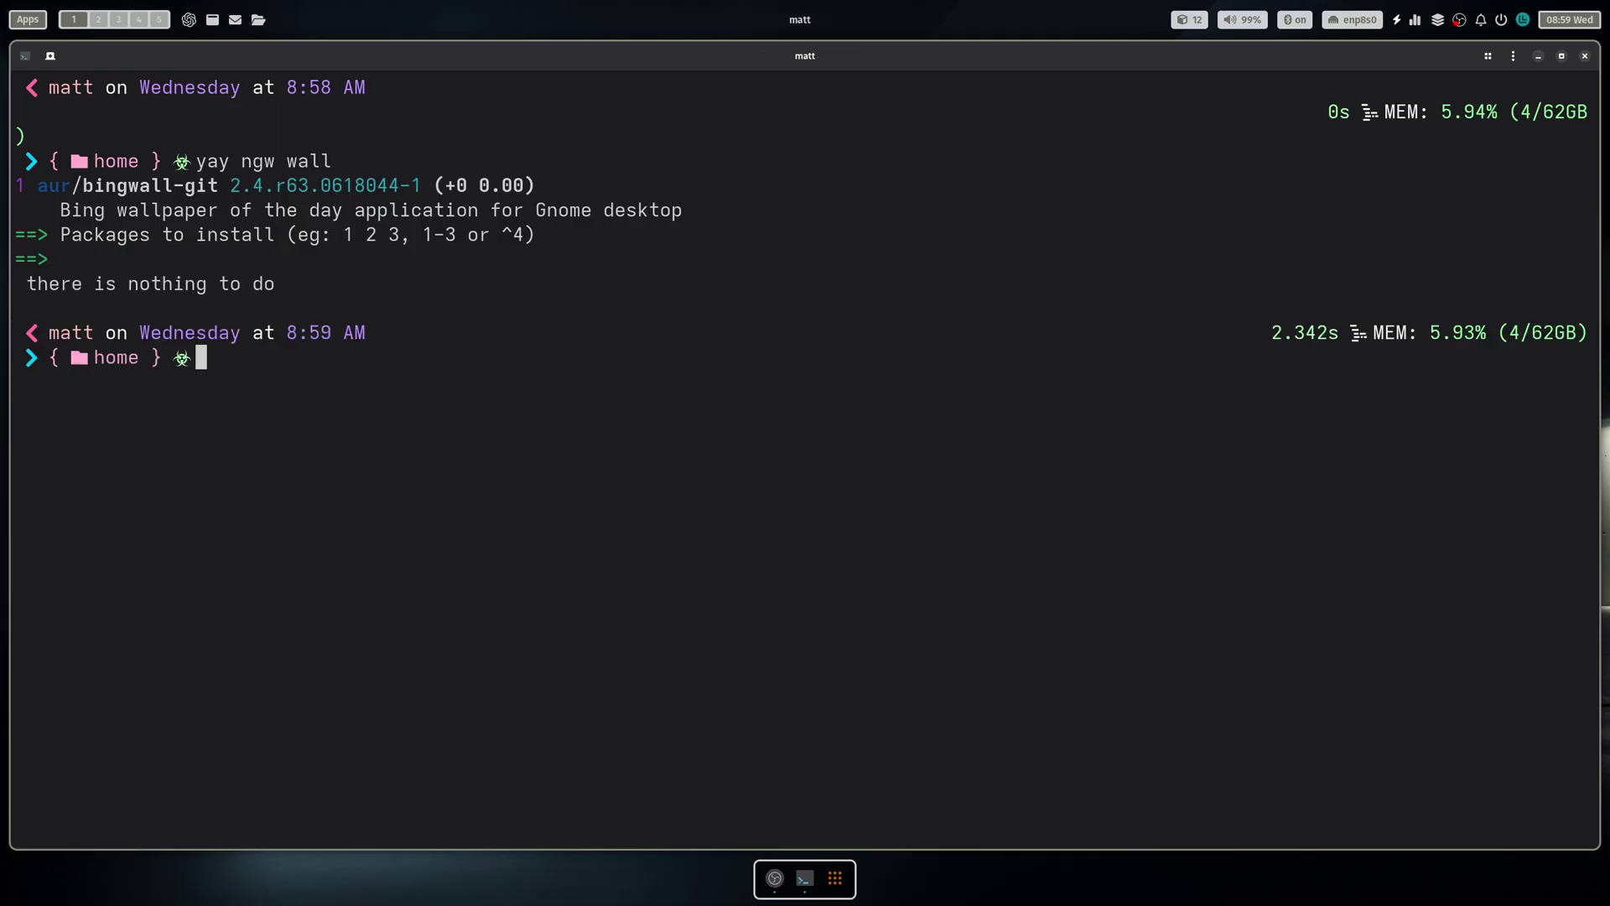
pyautogui.press('Up')
pyautogui.press('BackSpace')
pyautogui.press('BackSpace')
pyautogui.press('BackSpace')
pyautogui.press('BackSpace')
pyautogui.write('monitor')
pyautogui.press('Return')
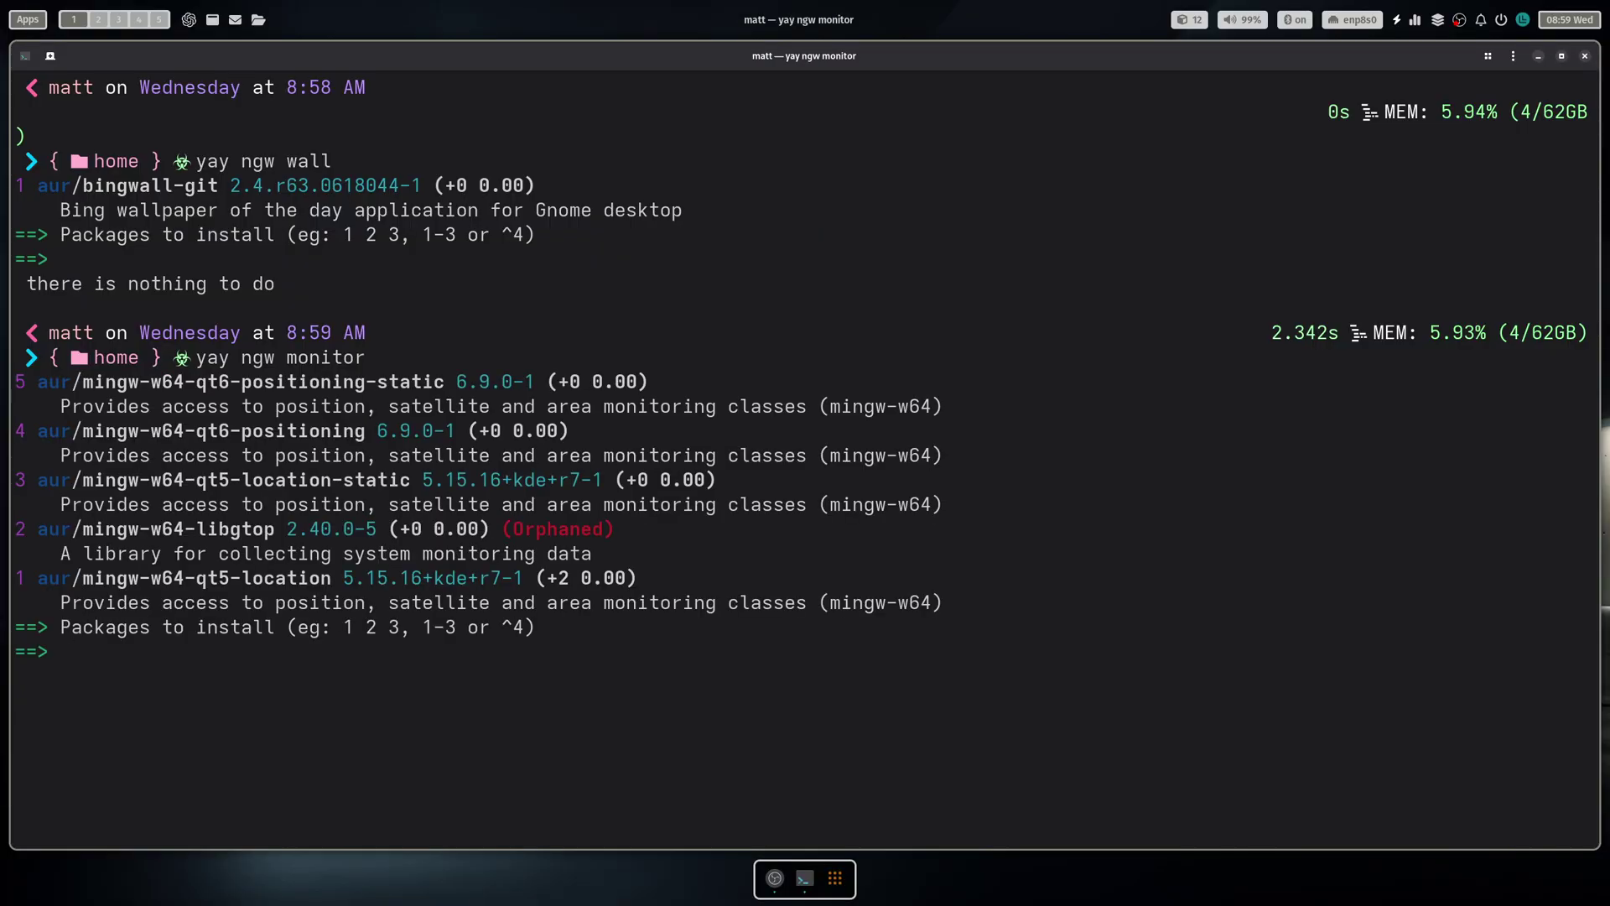
pyautogui.press('Return')
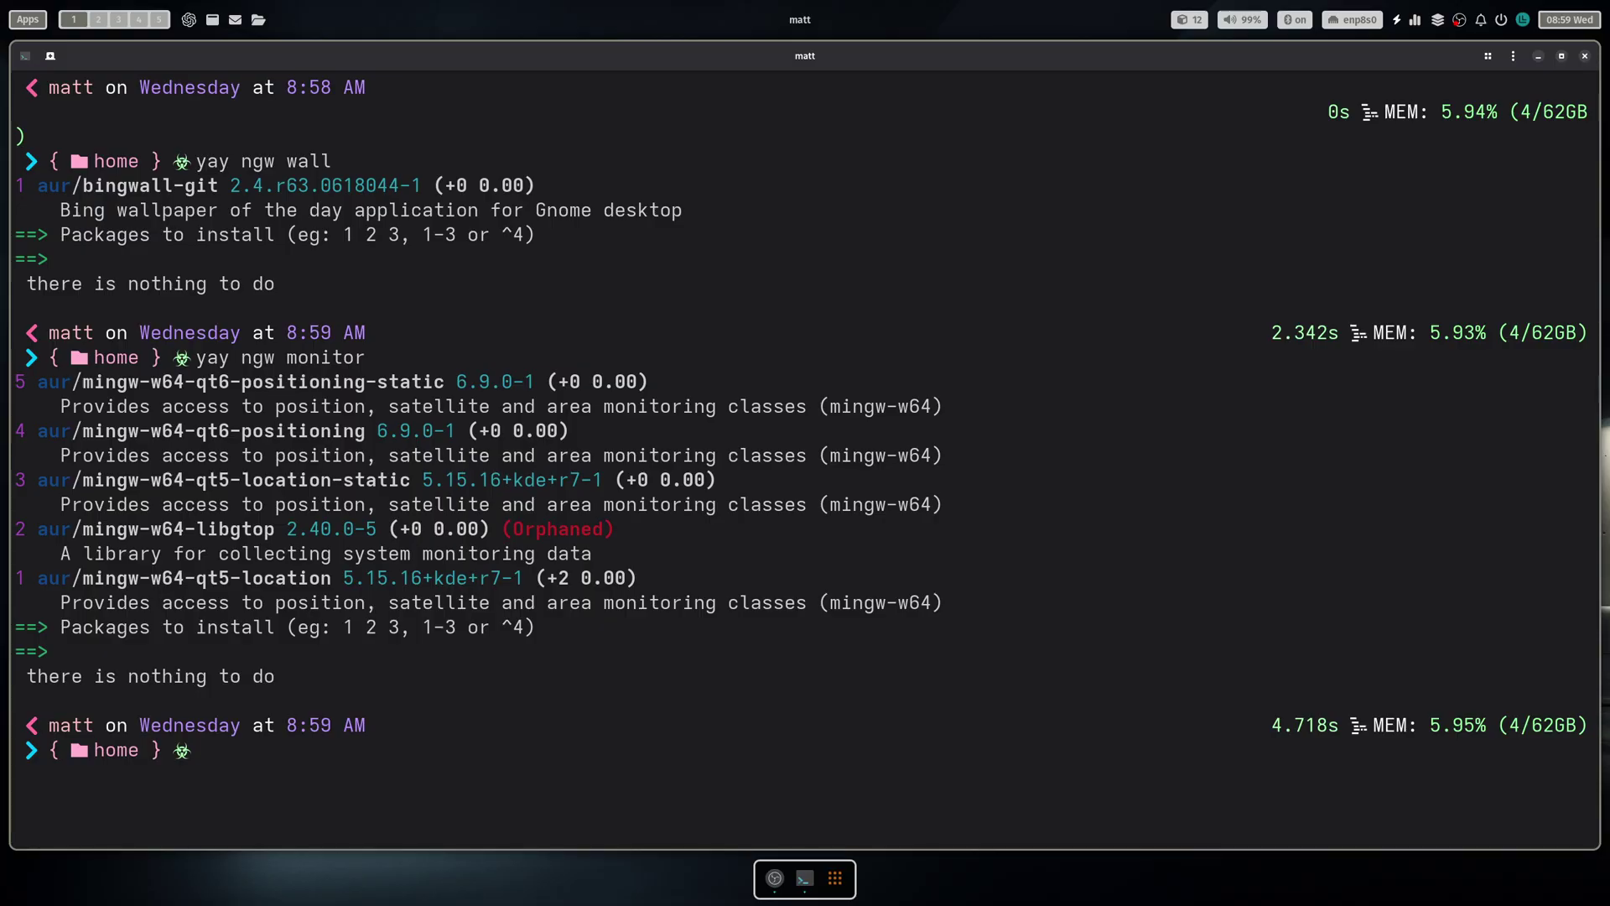
# - Search yay for 'nwg monitor', then for 'nwg display'
pyautogui.write('yay nwg monitor')
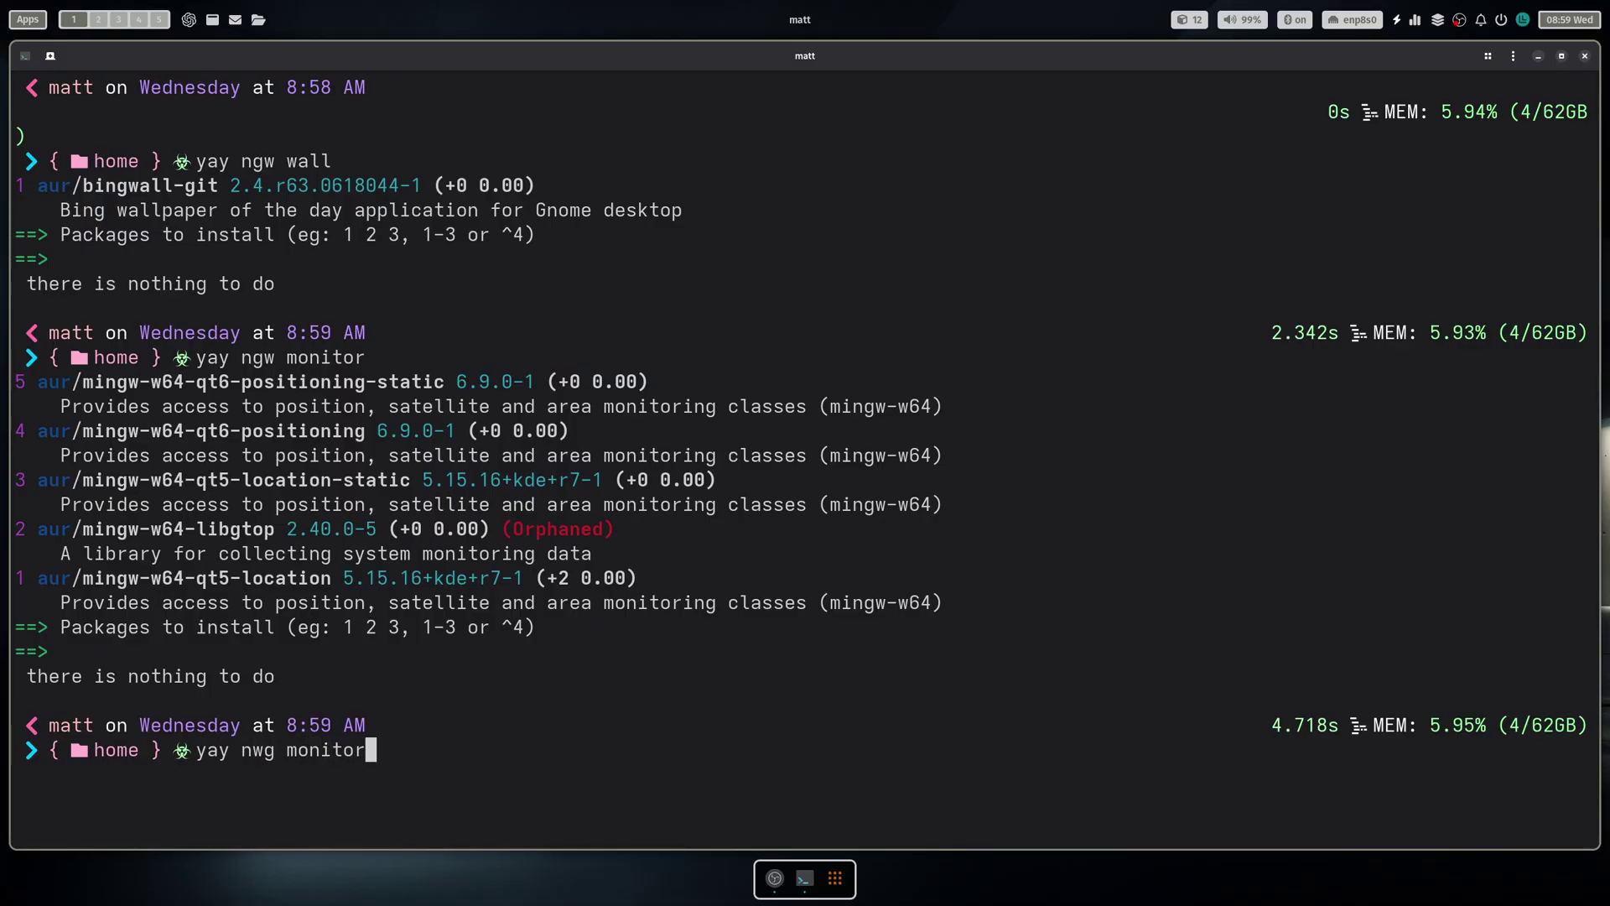
pyautogui.press('Return')
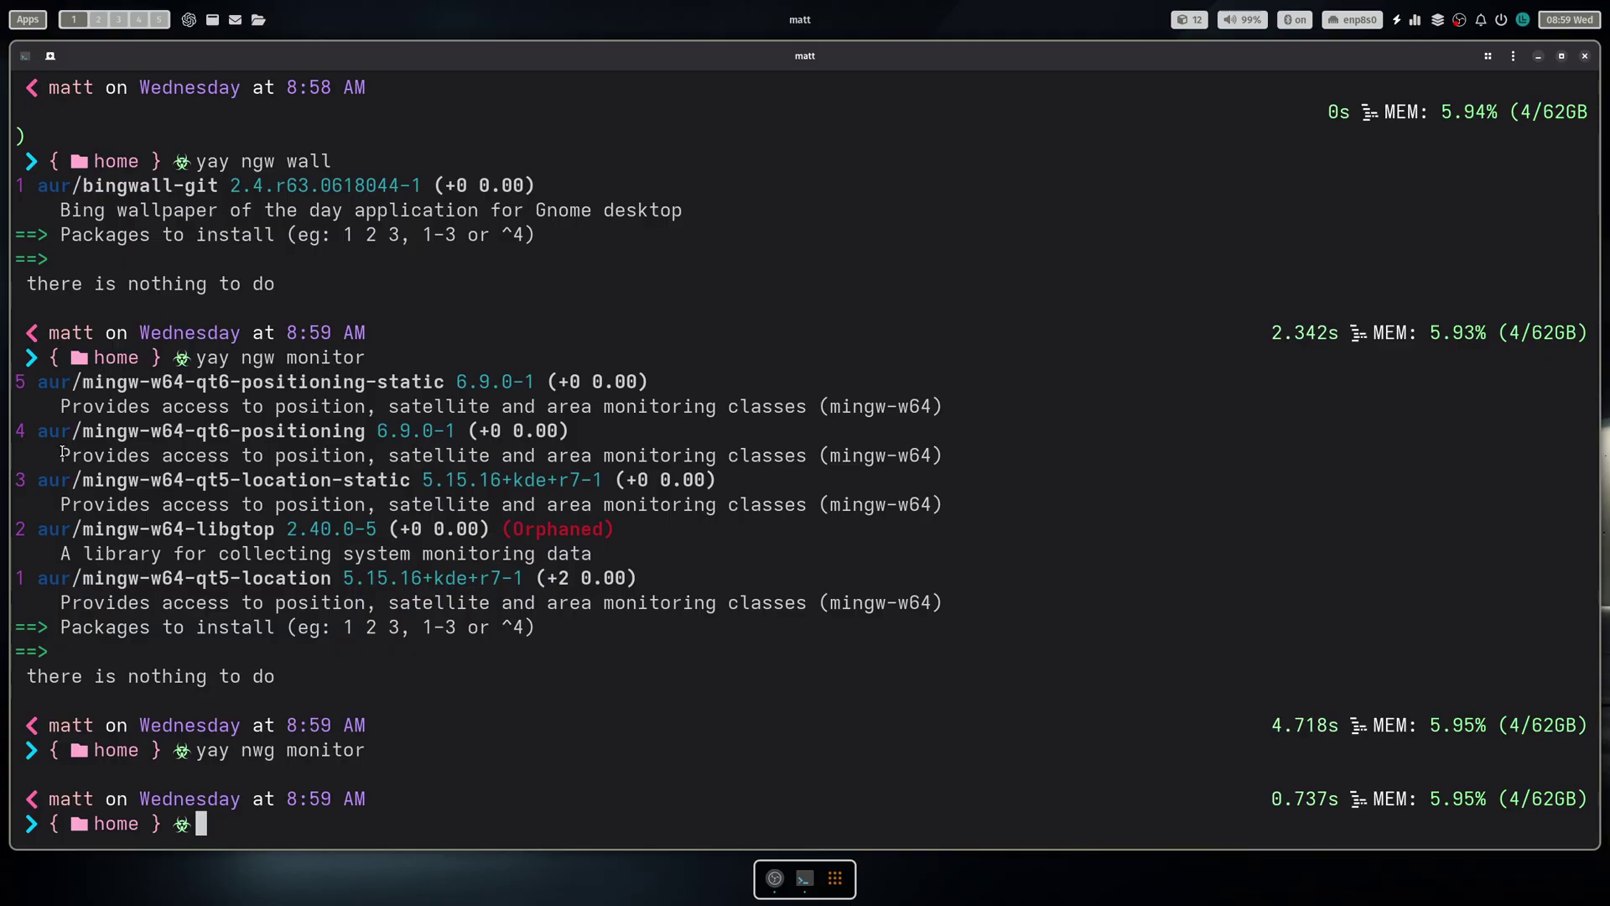
pyautogui.press('super+2')
pyautogui.press('super+1')
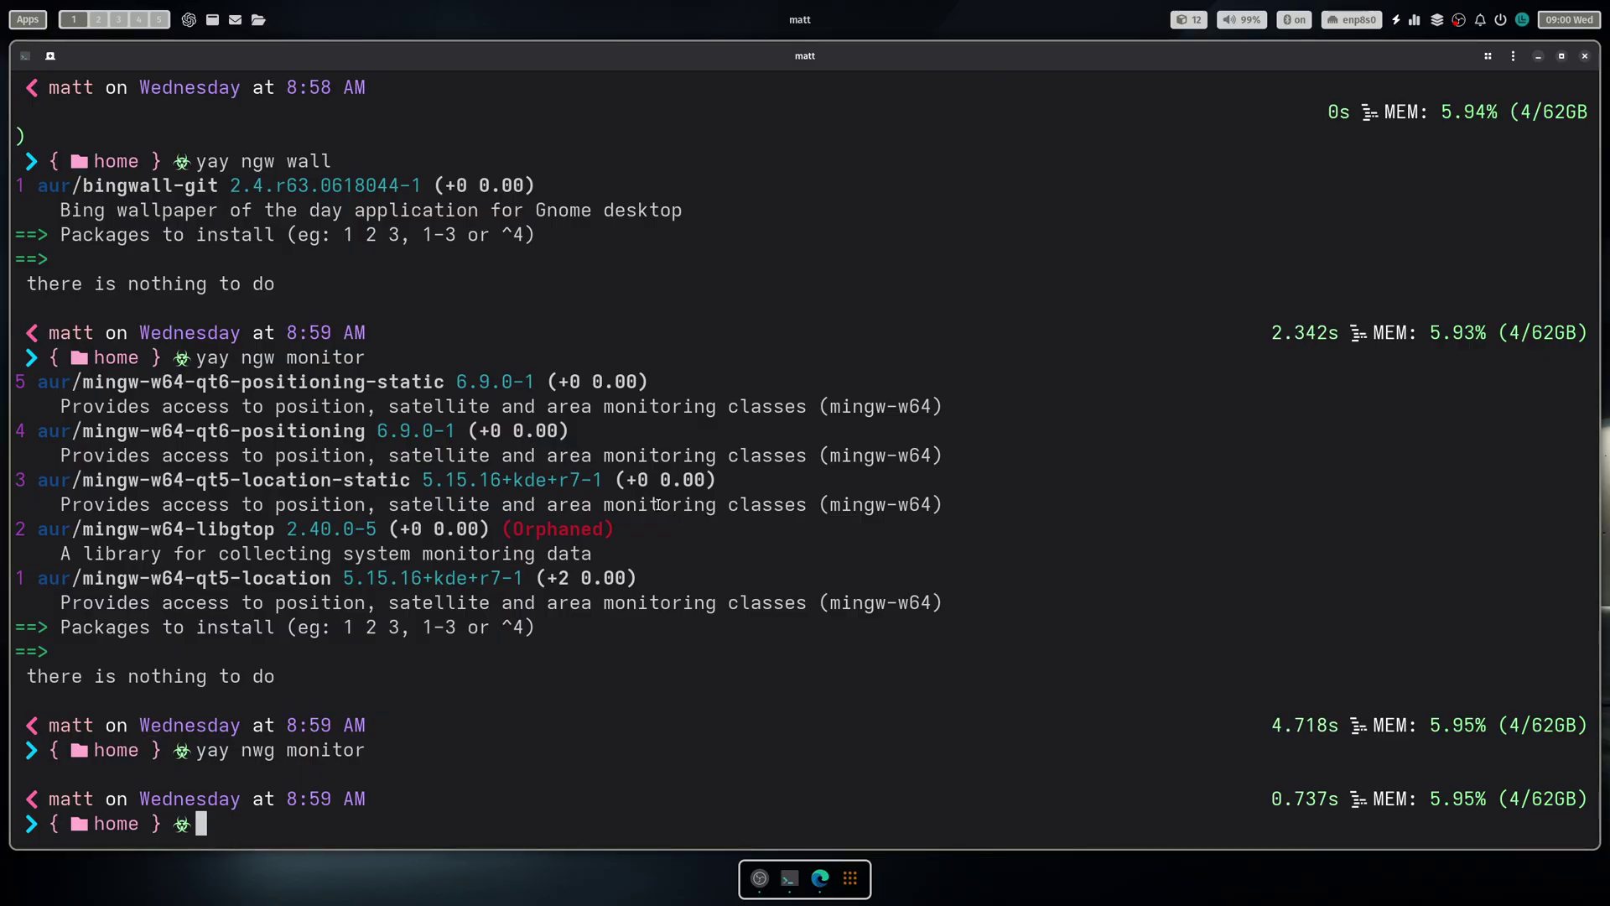
pyautogui.press('Up')
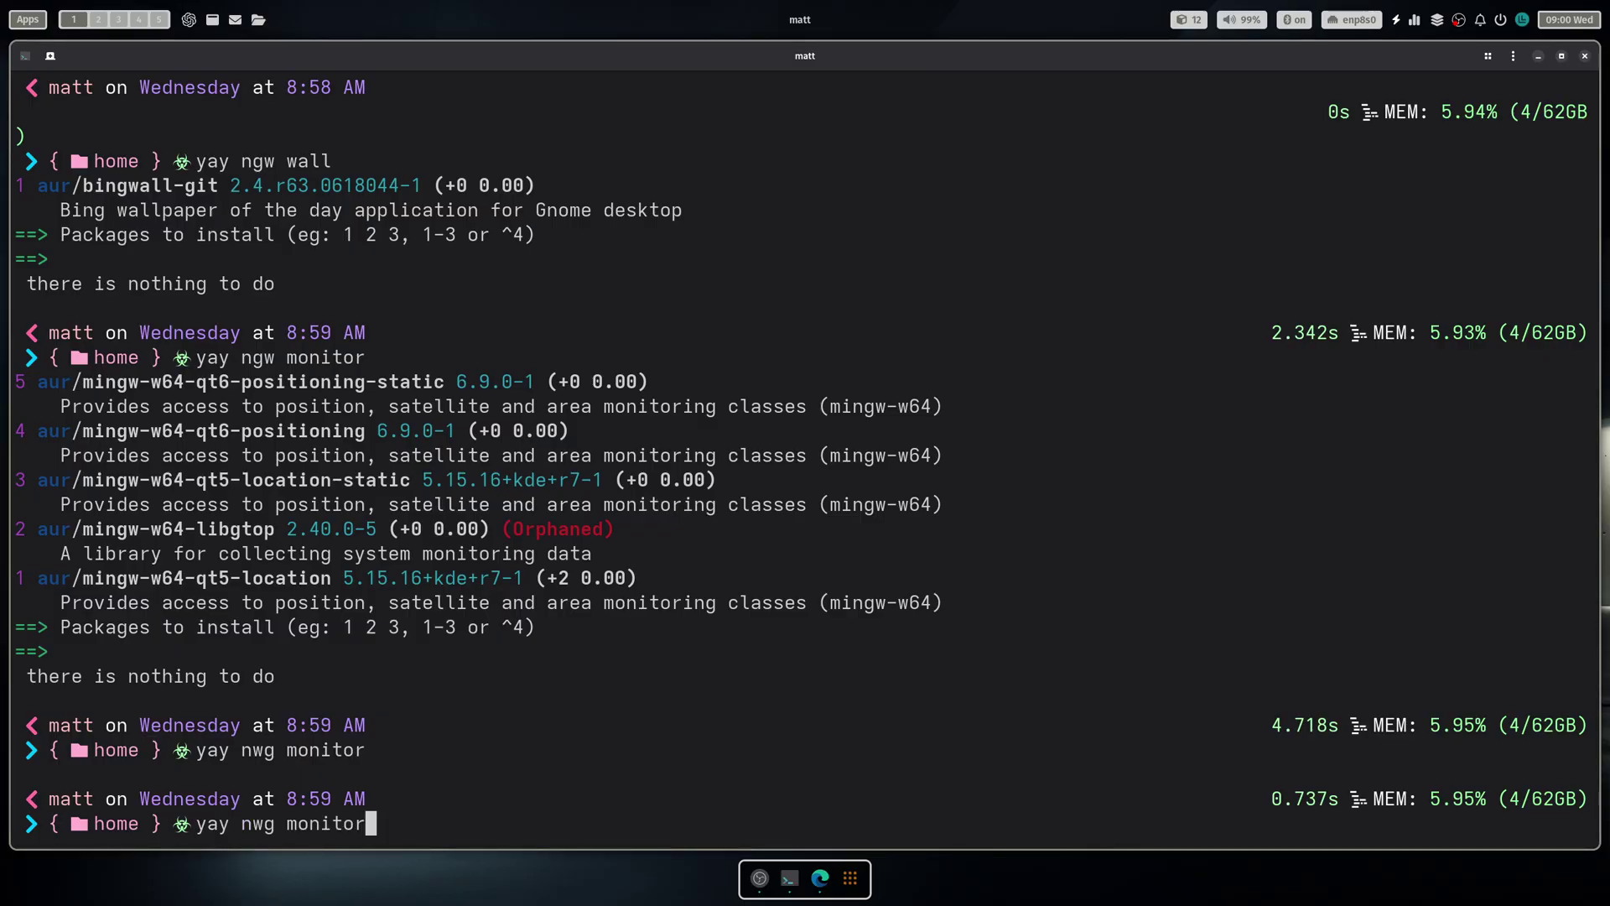
pyautogui.press('BackSpace')
pyautogui.press('BackSpace')
pyautogui.press('BackSpace')
pyautogui.press('BackSpace')
pyautogui.press('BackSpace')
pyautogui.press('BackSpace')
pyautogui.press('BackSpace')
pyautogui.write('display')
pyautogui.press('Return')
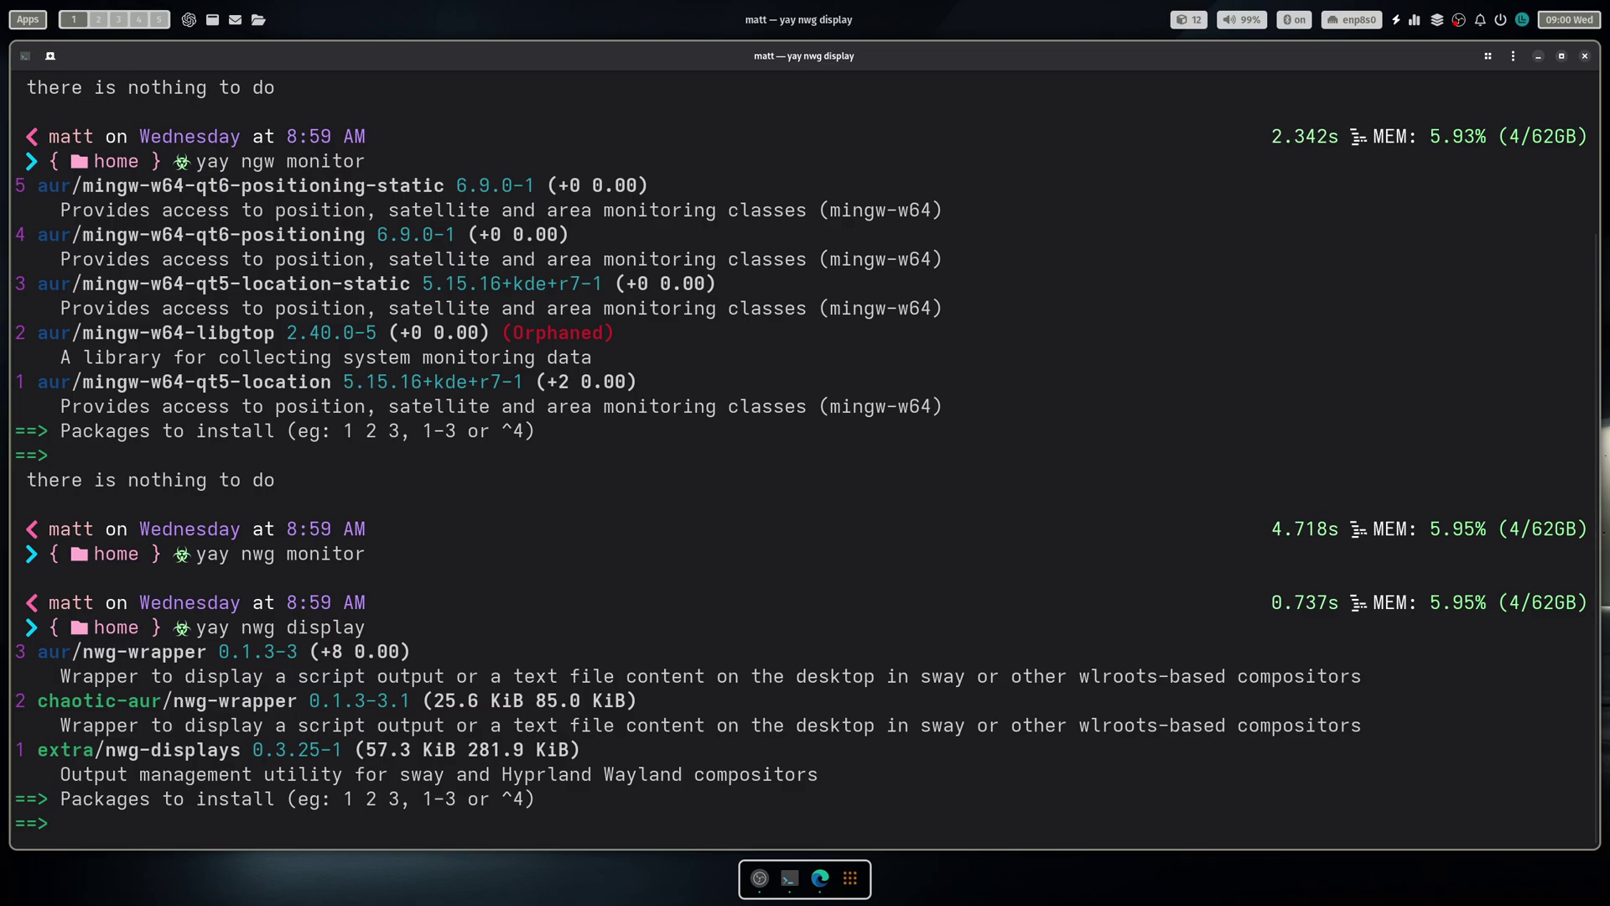
# - Install nwg-displays (option 1), entering the sudo password and confirming with y
pyautogui.write('1')
pyautogui.press('Return')
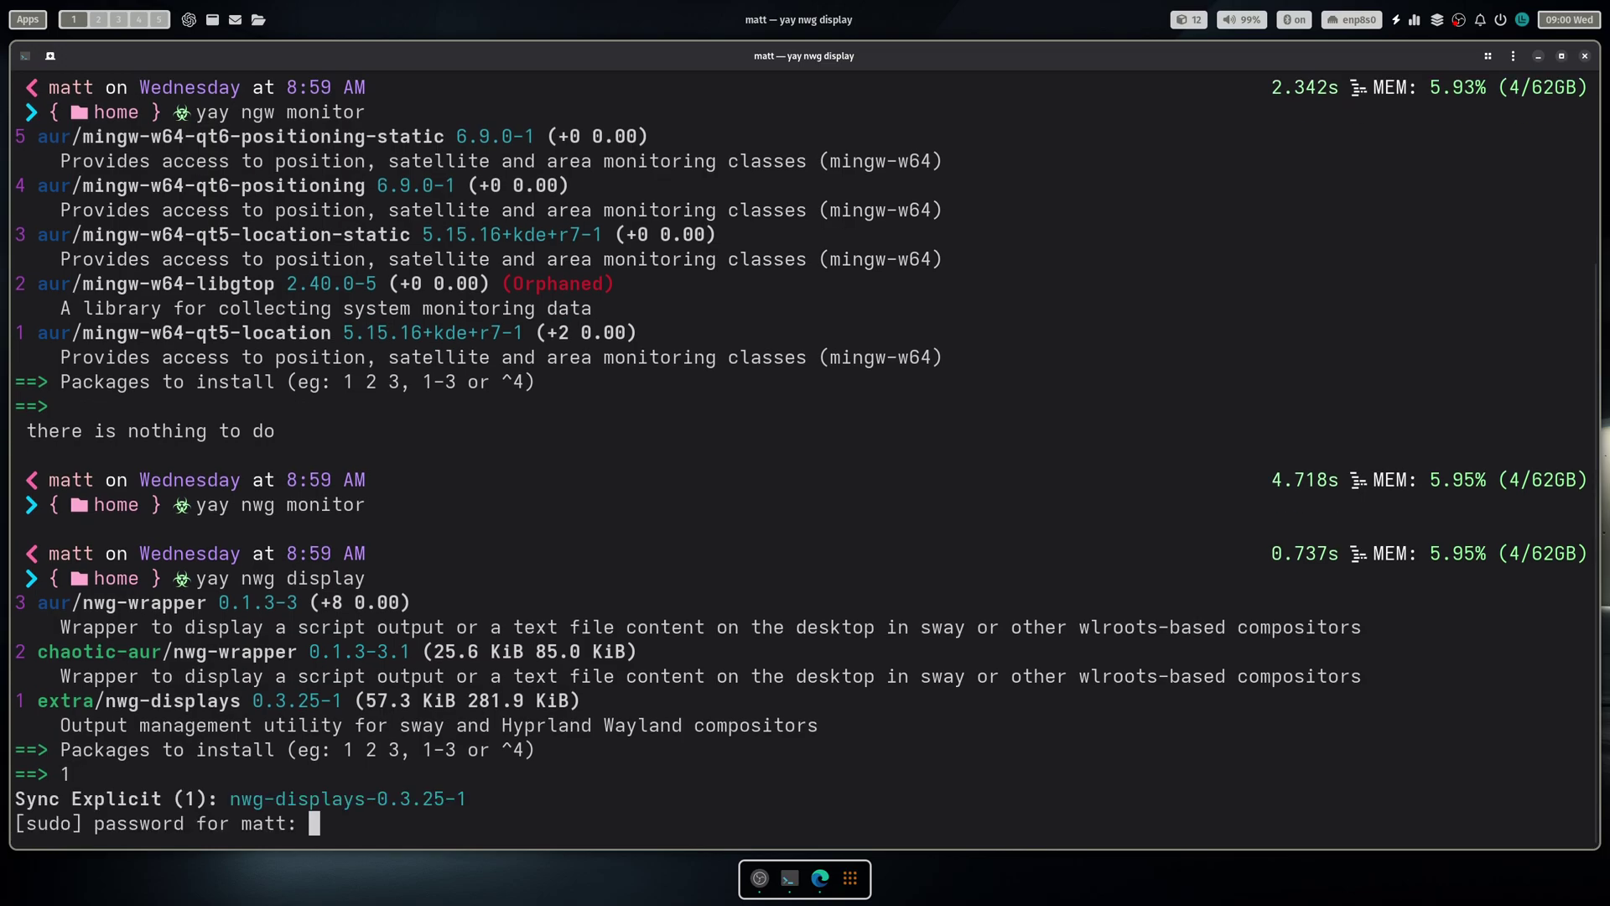
pyautogui.press('Return')
pyautogui.write('y')
pyautogui.press('Return')
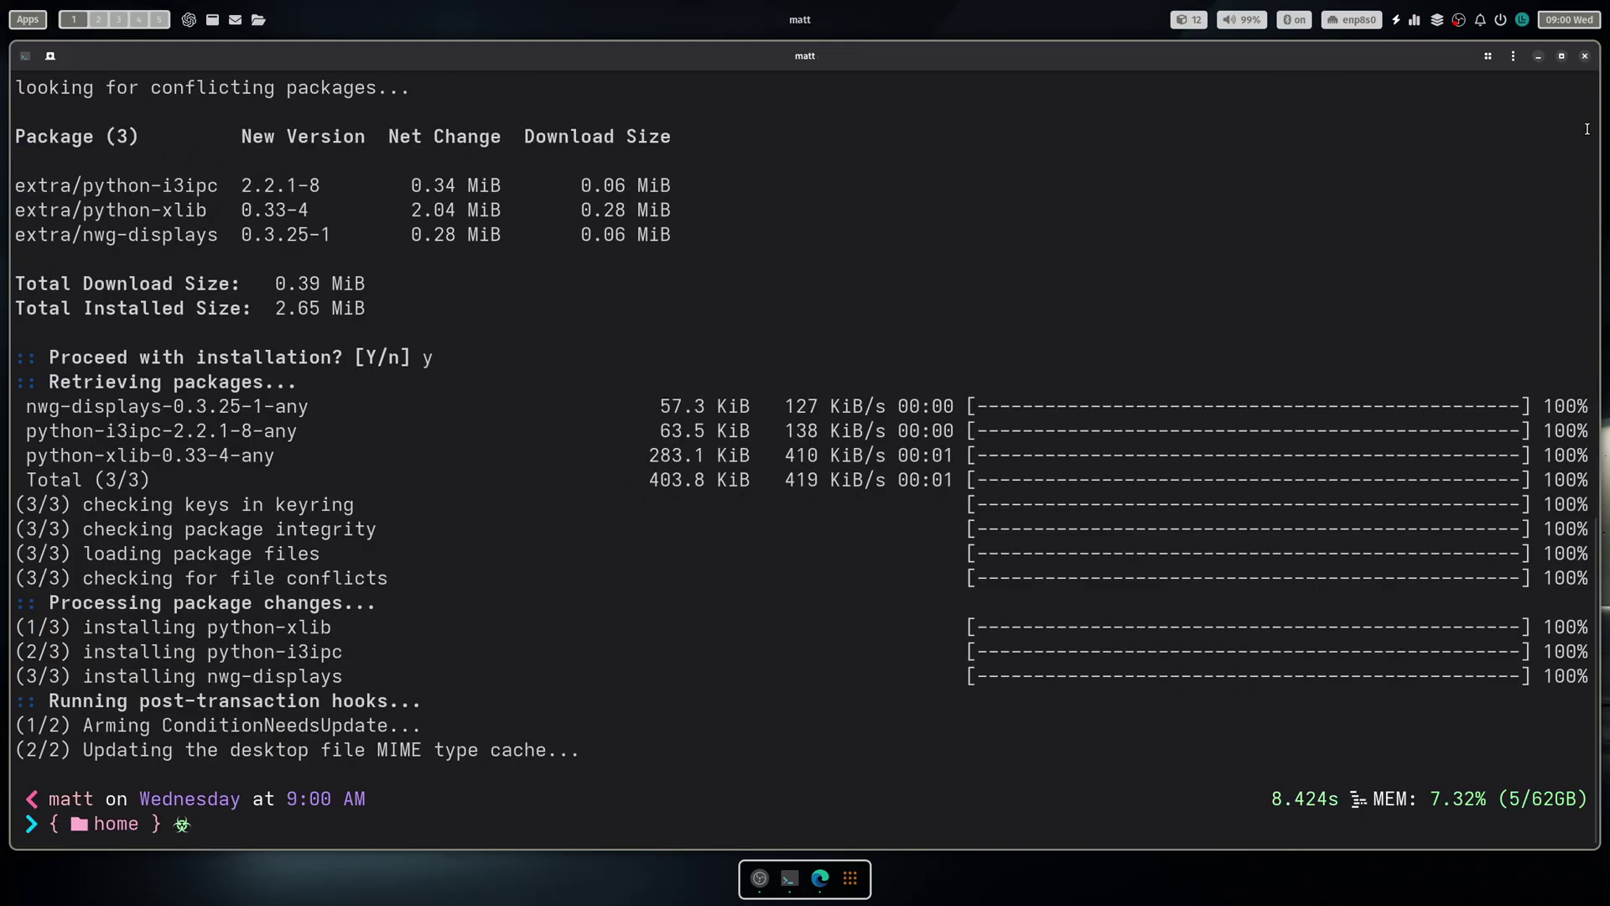
# - Close the terminal and open the Files file manager from the launcher
pyautogui.click(1585, 57)
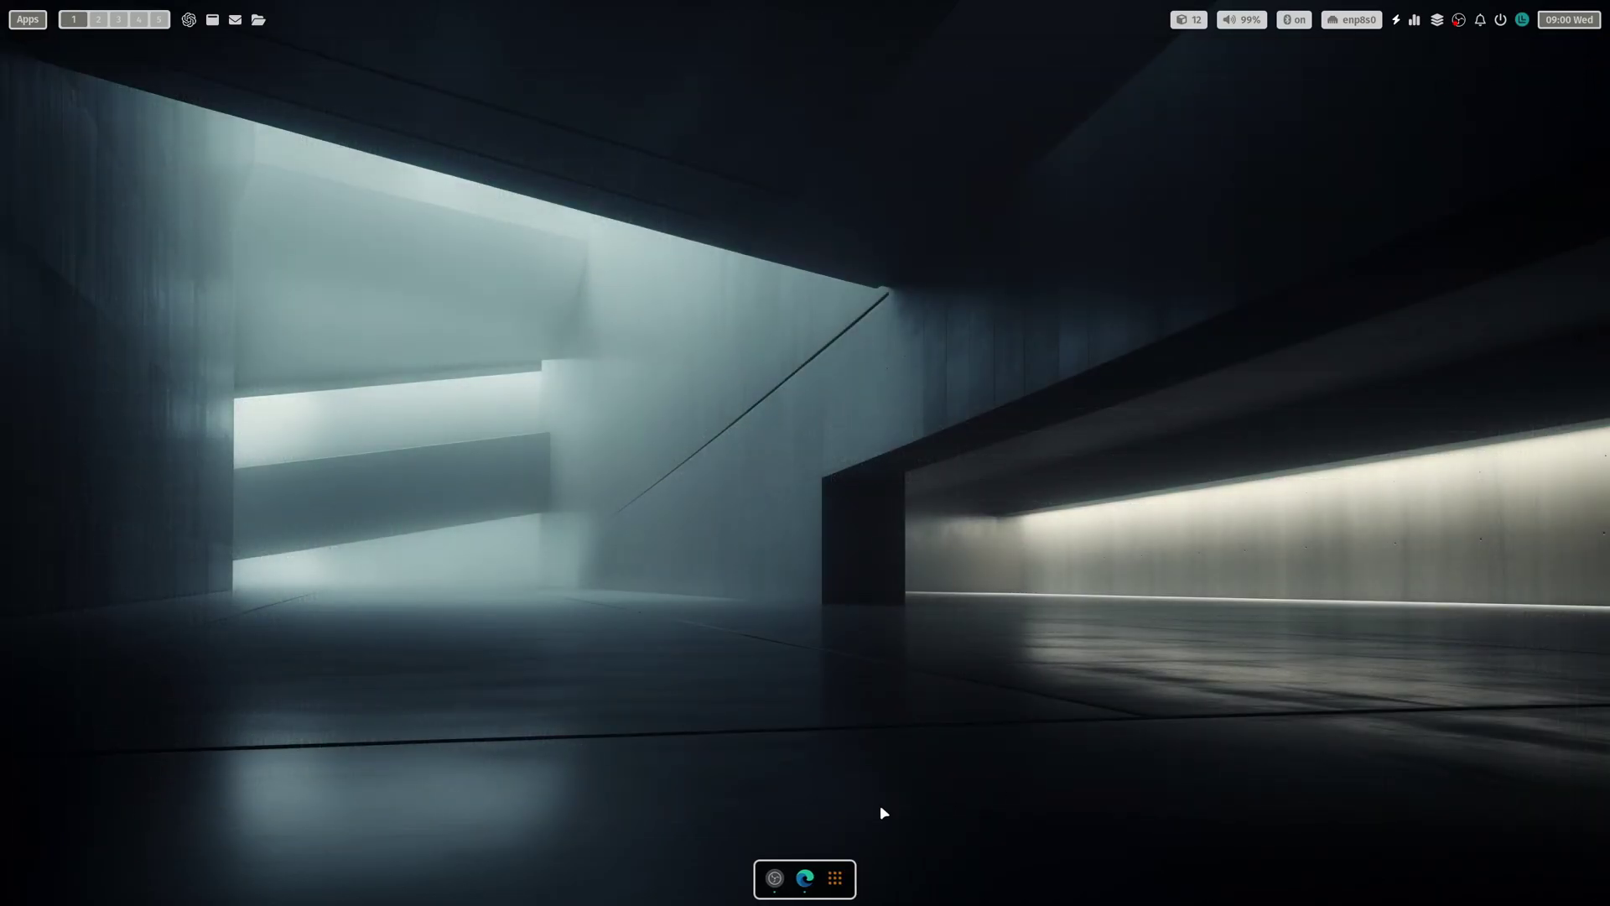
pyautogui.rightClick(803, 876)
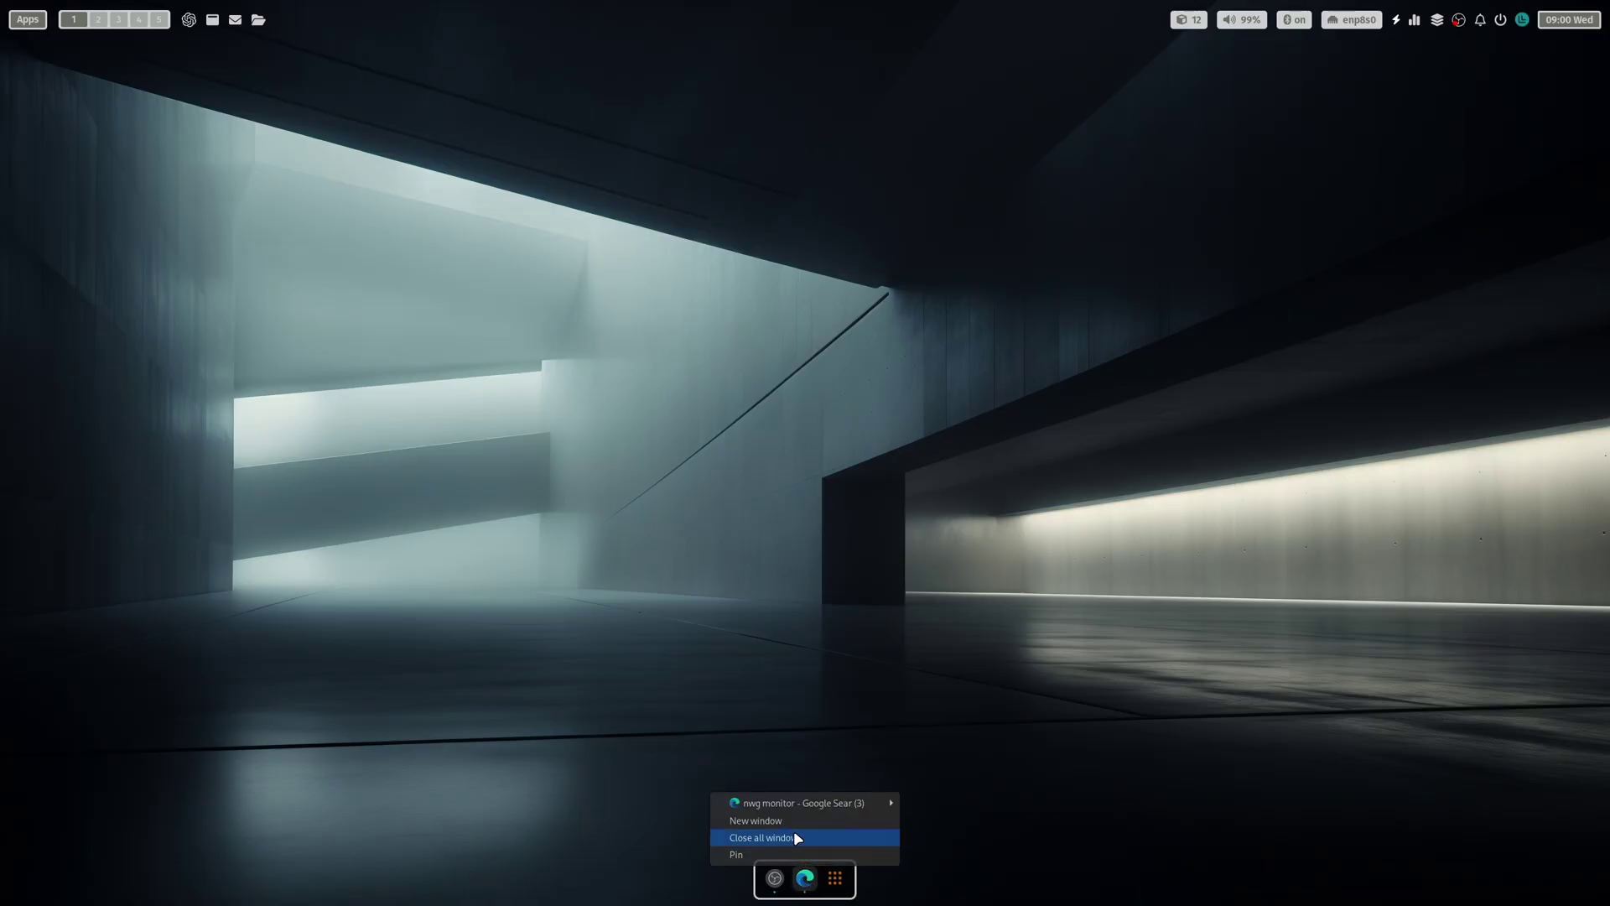
pyautogui.click(792, 852)
pyautogui.click(835, 877)
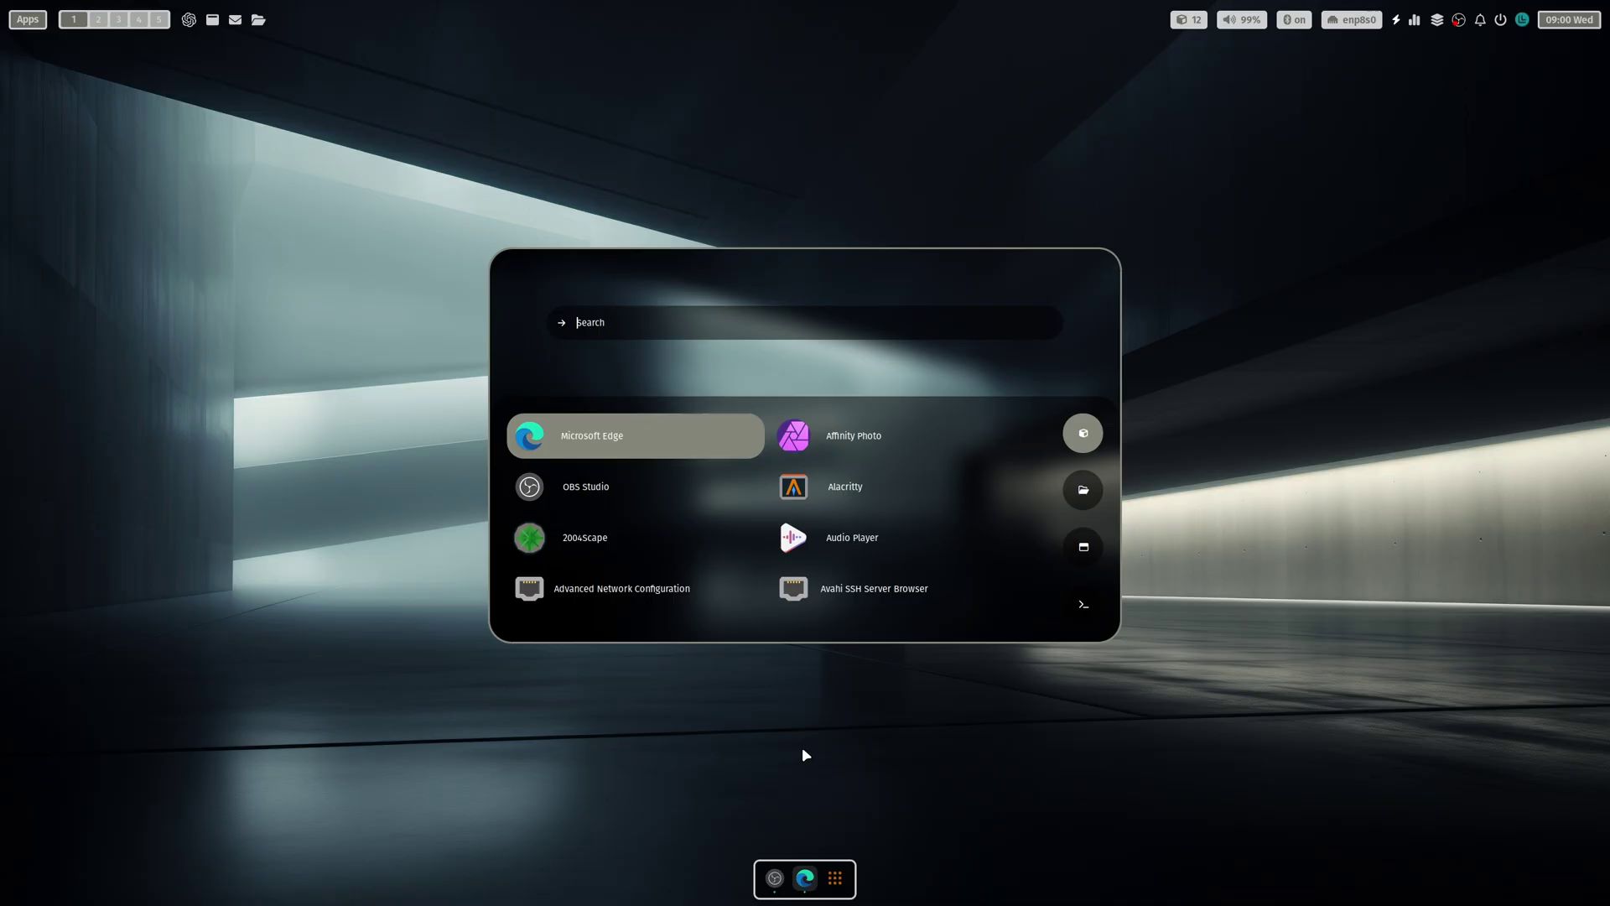
pyautogui.click(258, 20)
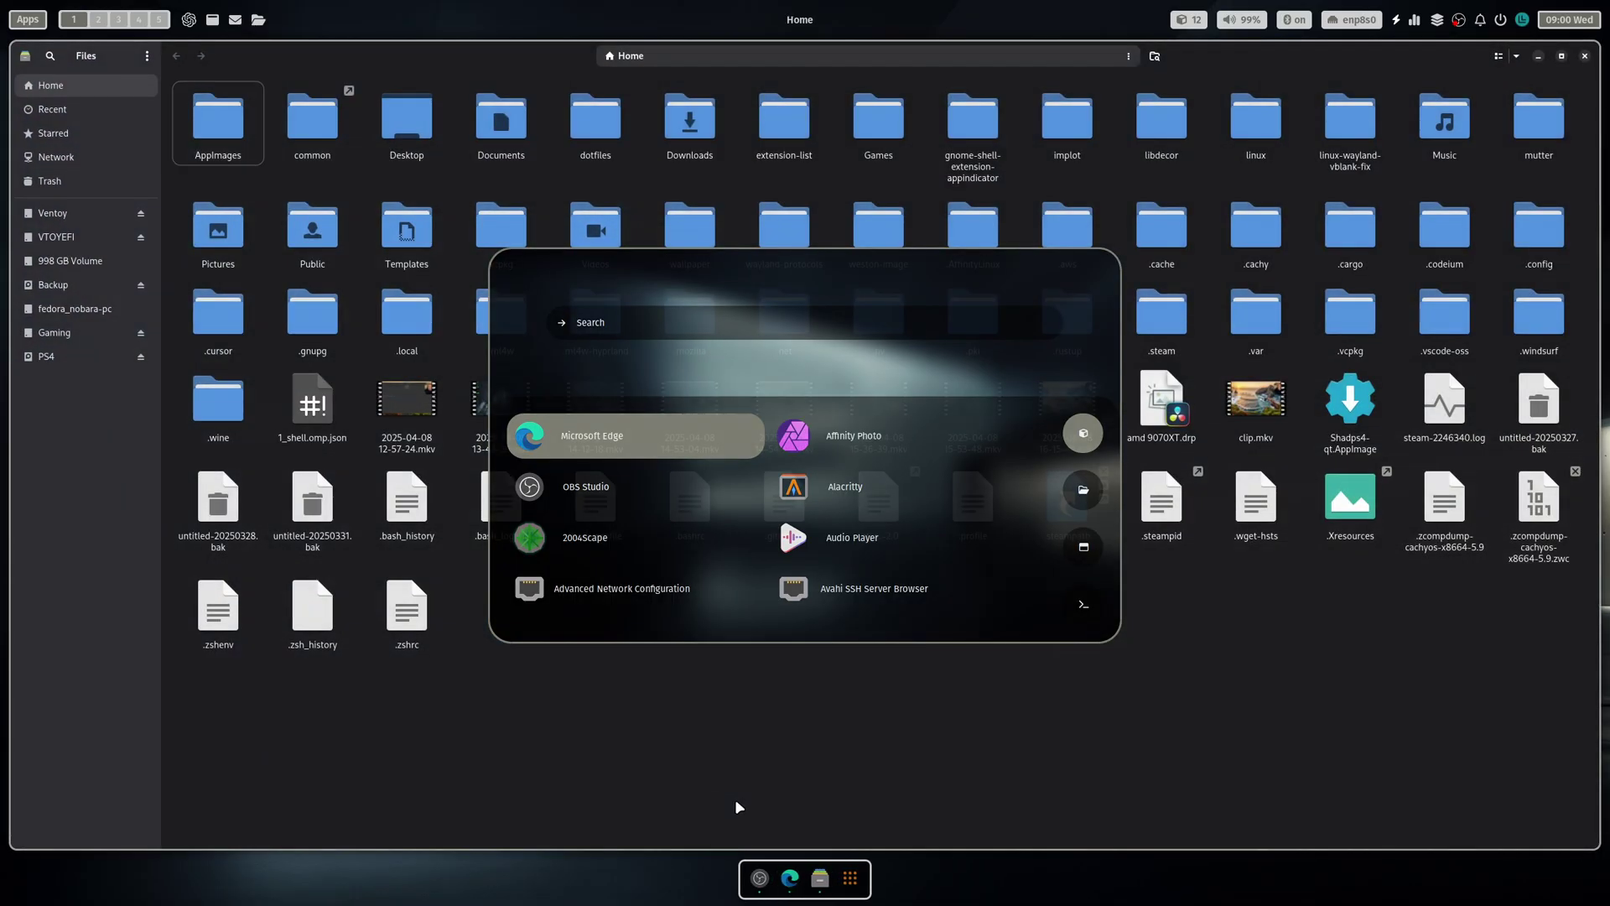
pyautogui.click(735, 798)
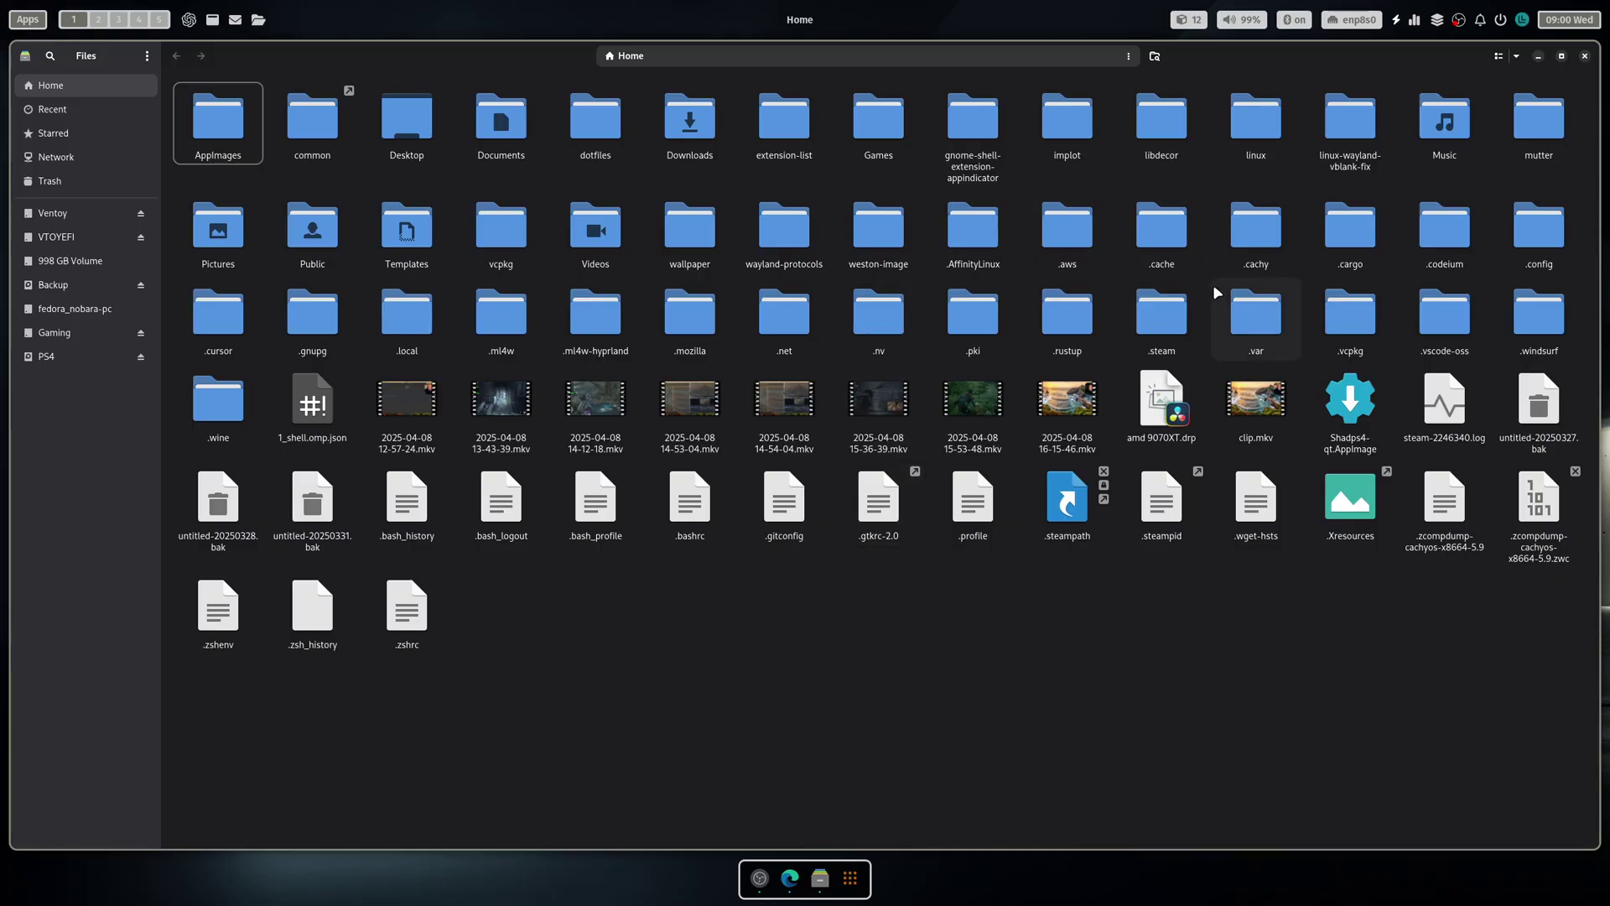
# - Open ~/.config/hypr/conf/monitors/default.conf in COSMIC Text Editor, then return to the hypr folder
pyautogui.doubleClick(1538, 230)
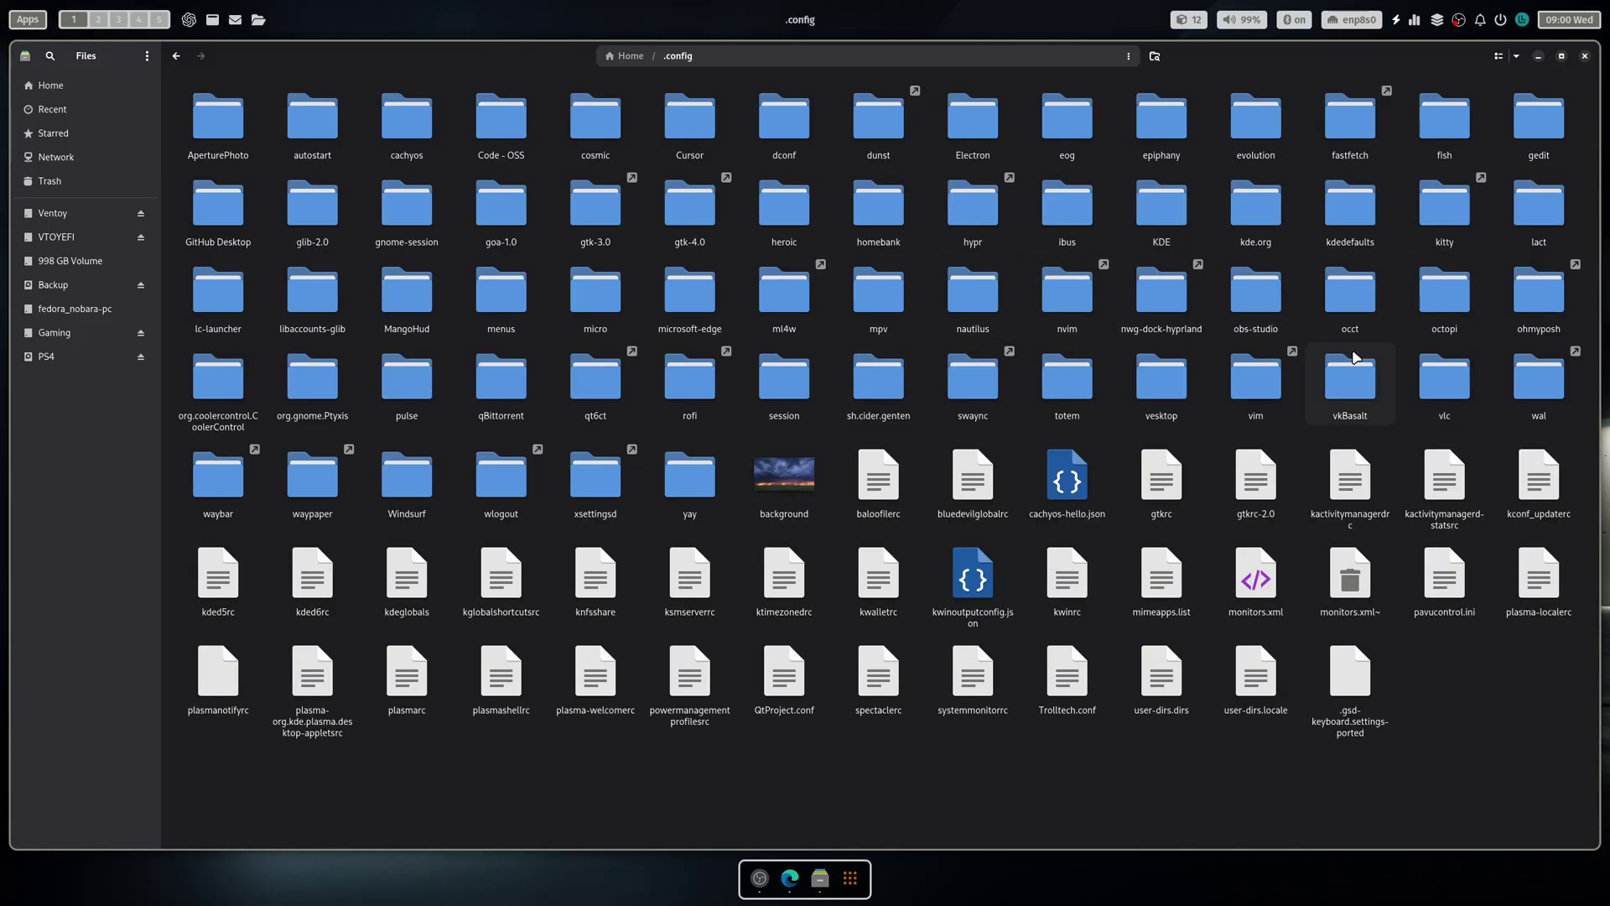
pyautogui.doubleClick(979, 211)
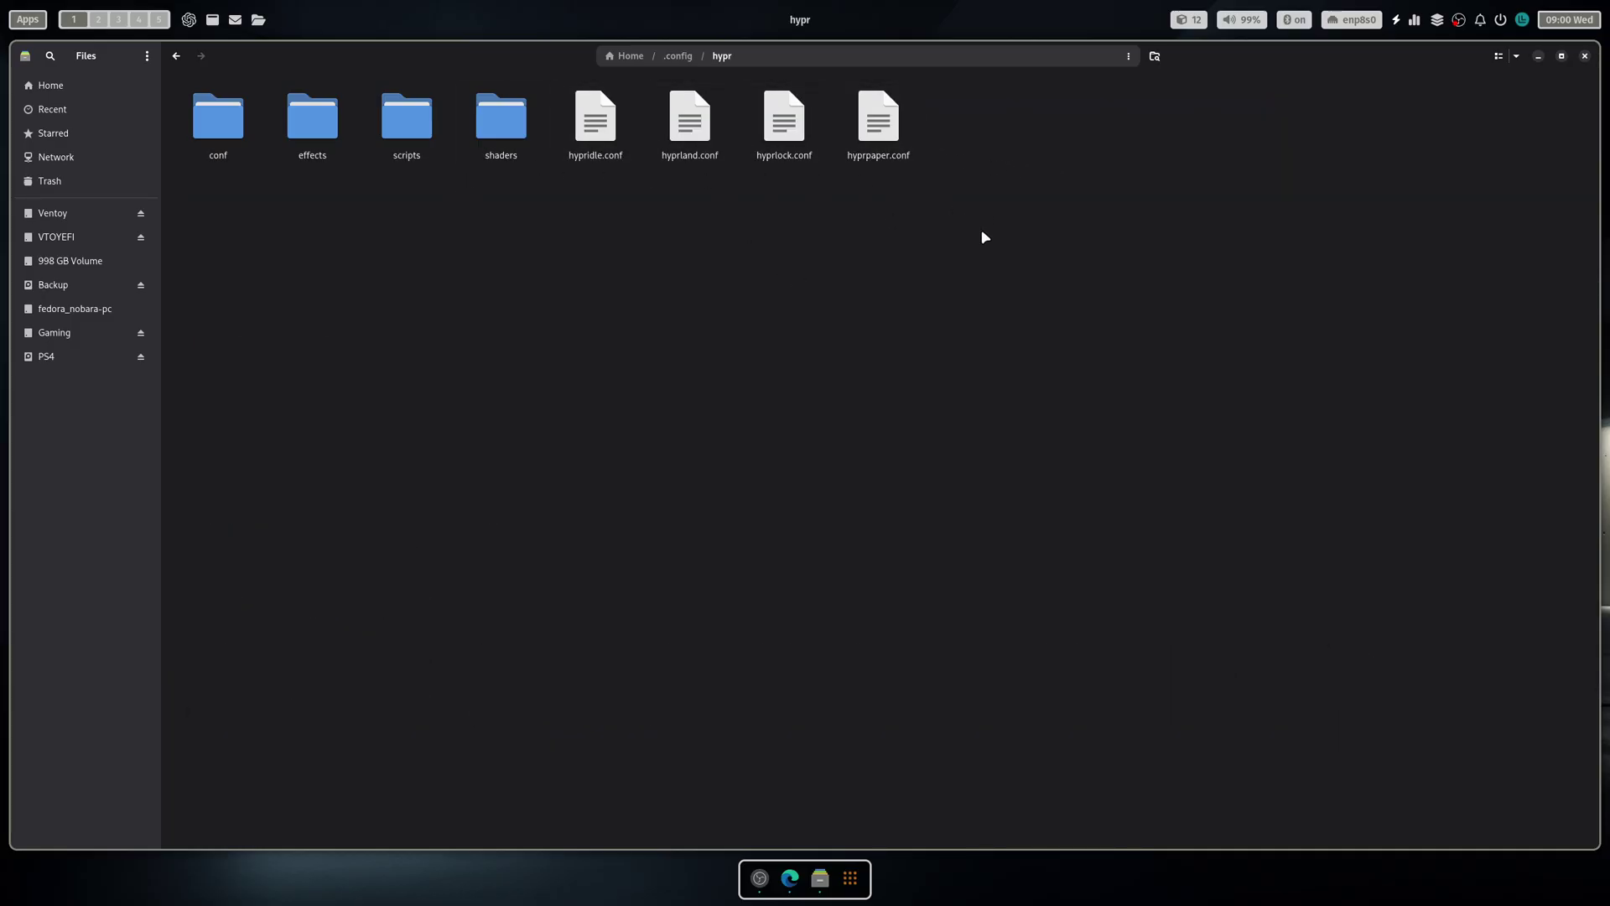
pyautogui.doubleClick(251, 151)
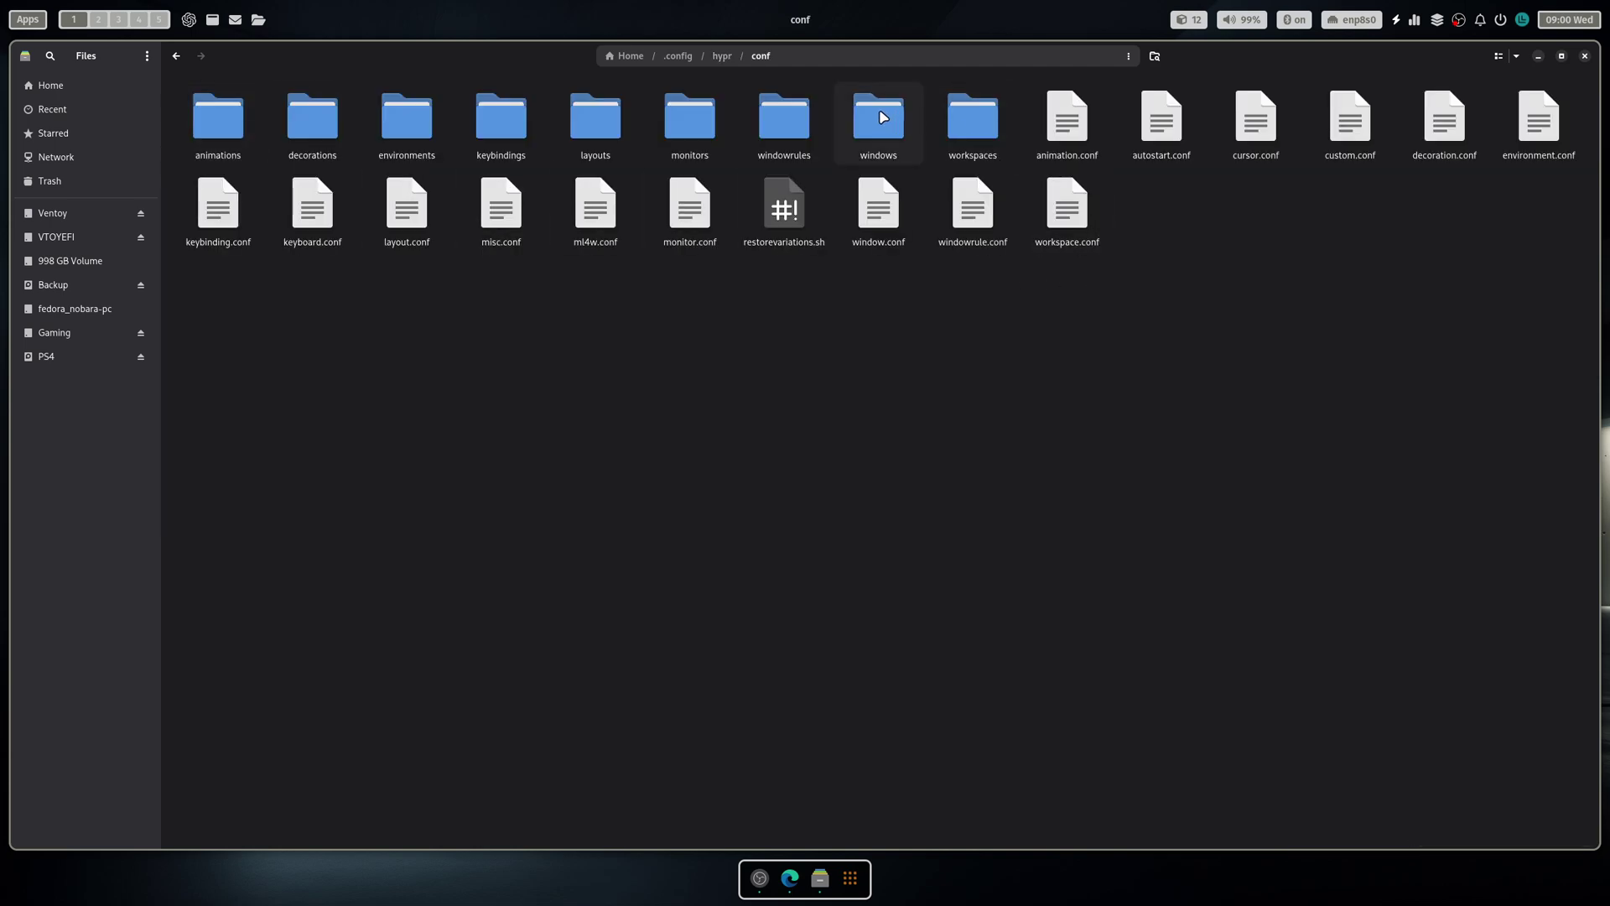
pyautogui.doubleClick(690, 123)
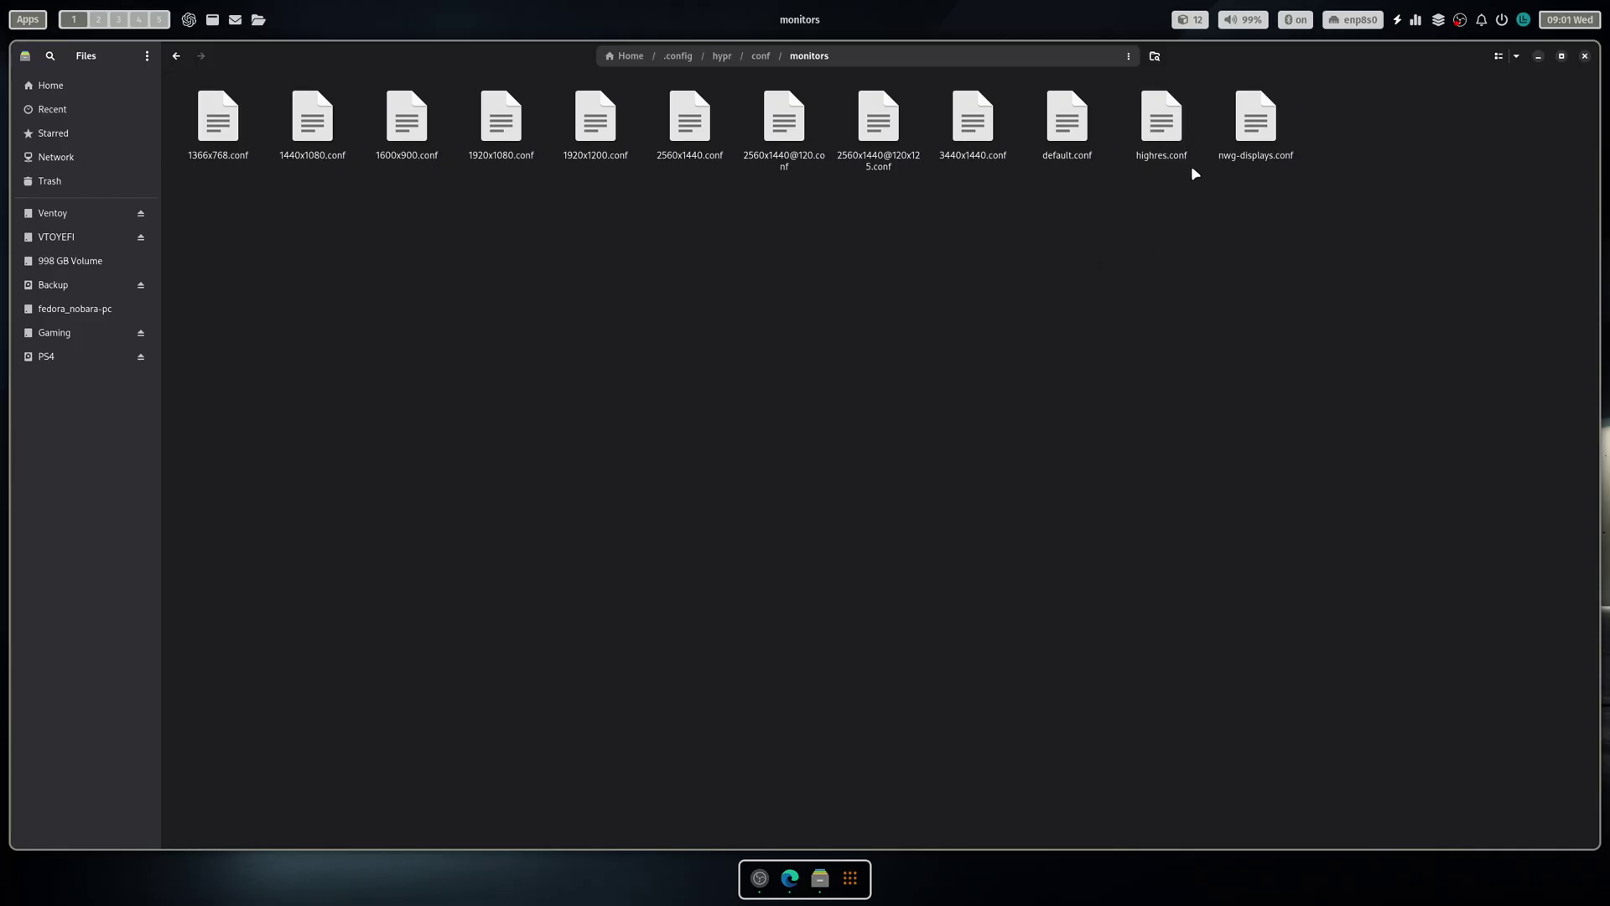
pyautogui.click(1076, 140)
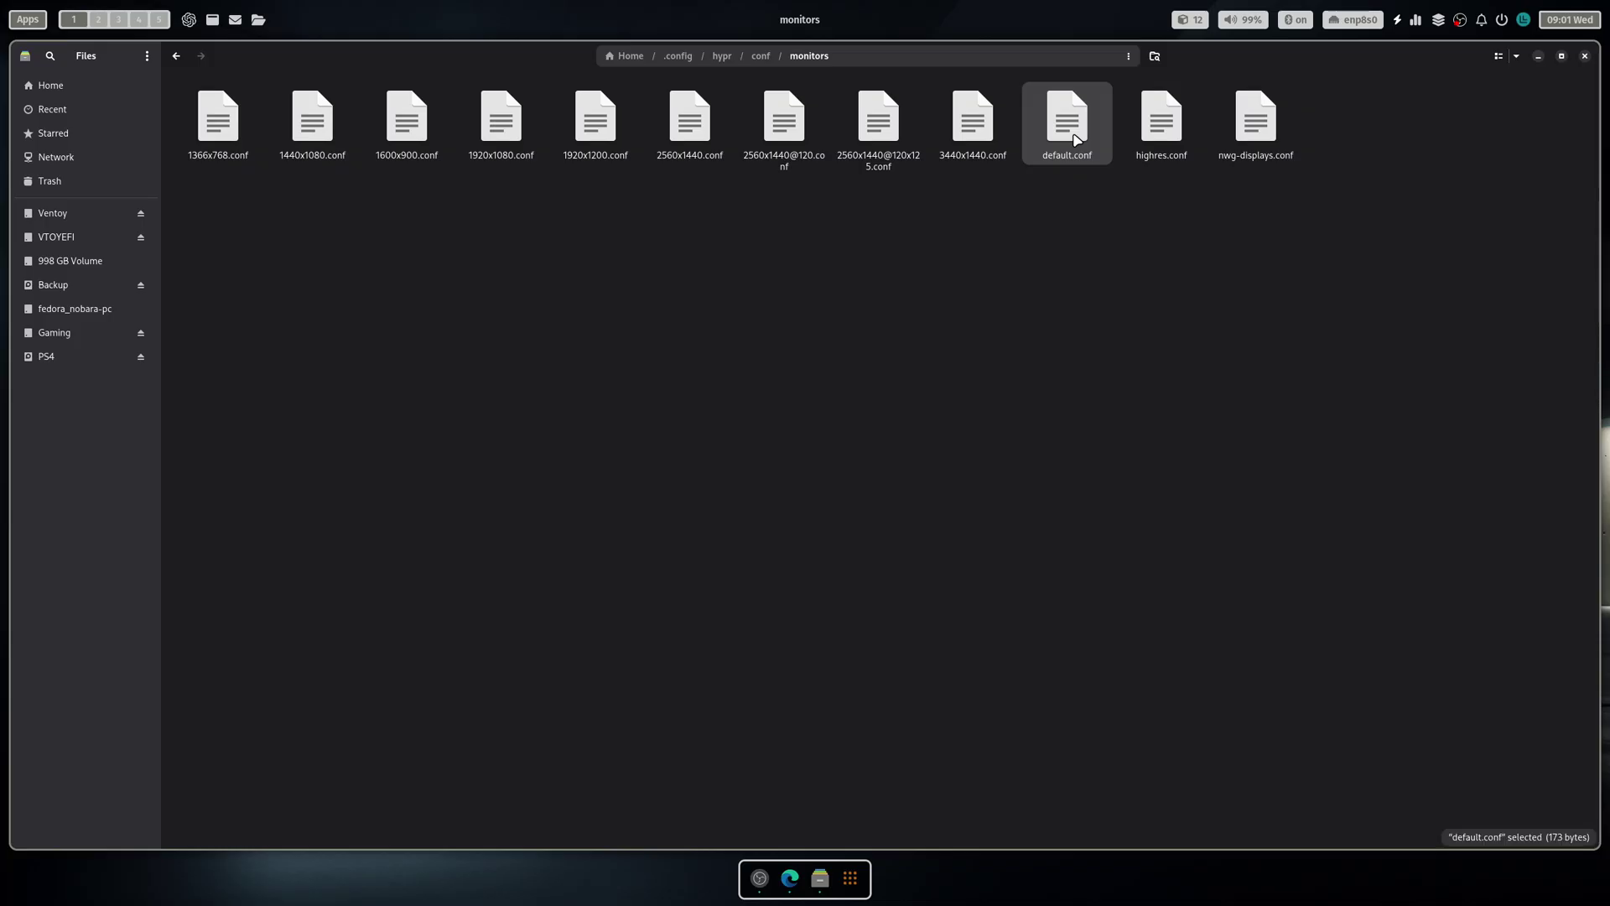
pyautogui.rightClick(1077, 139)
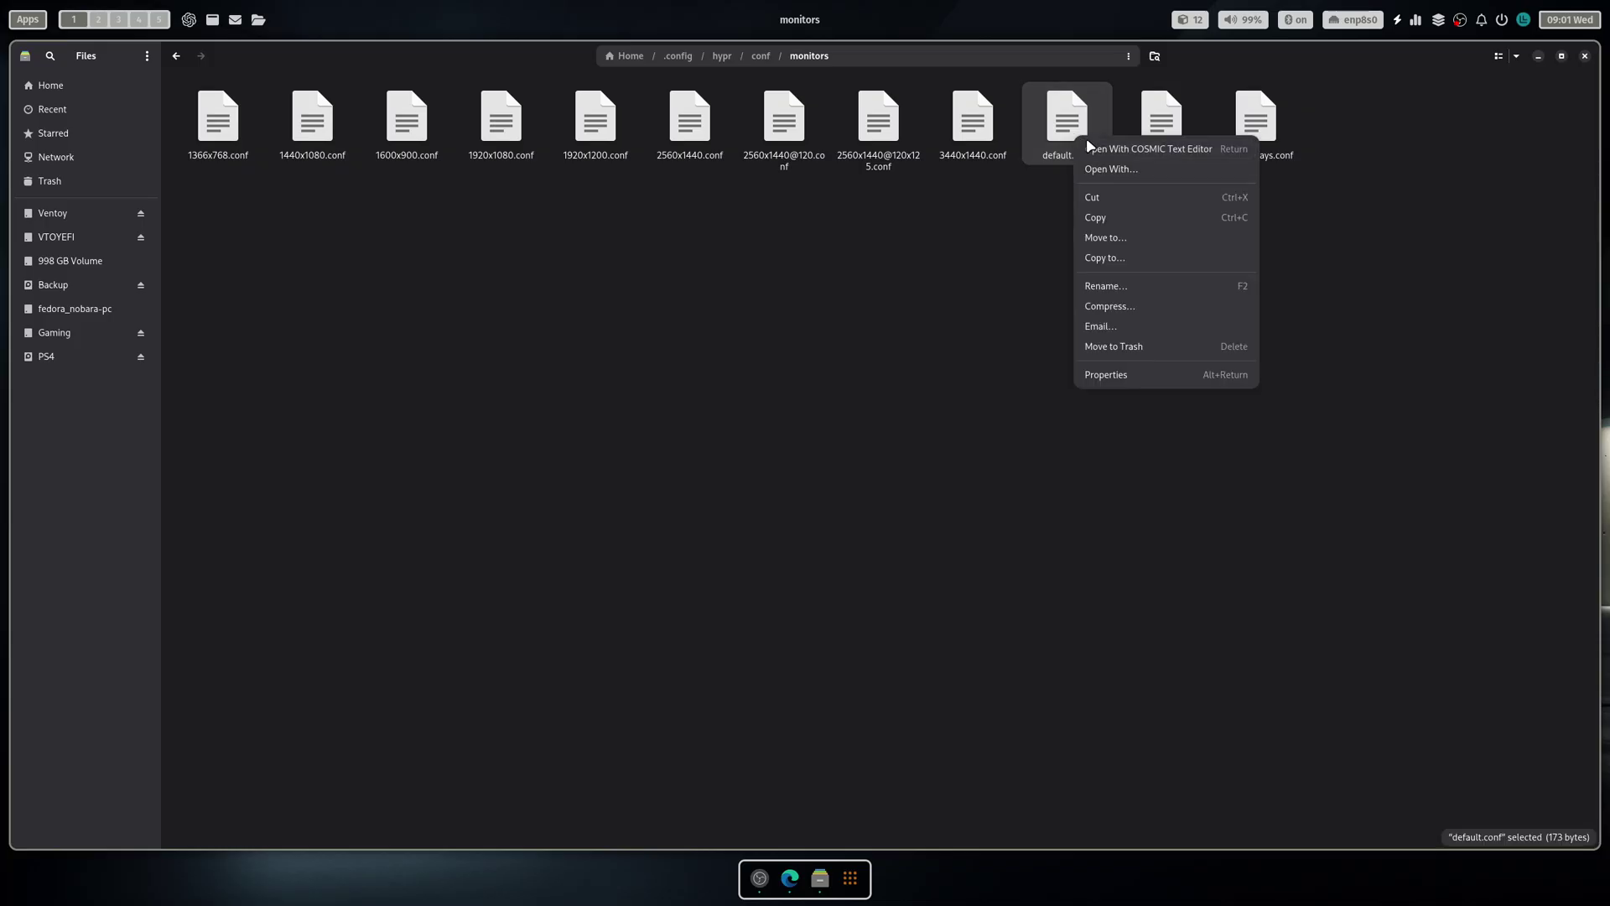
pyautogui.click(1090, 148)
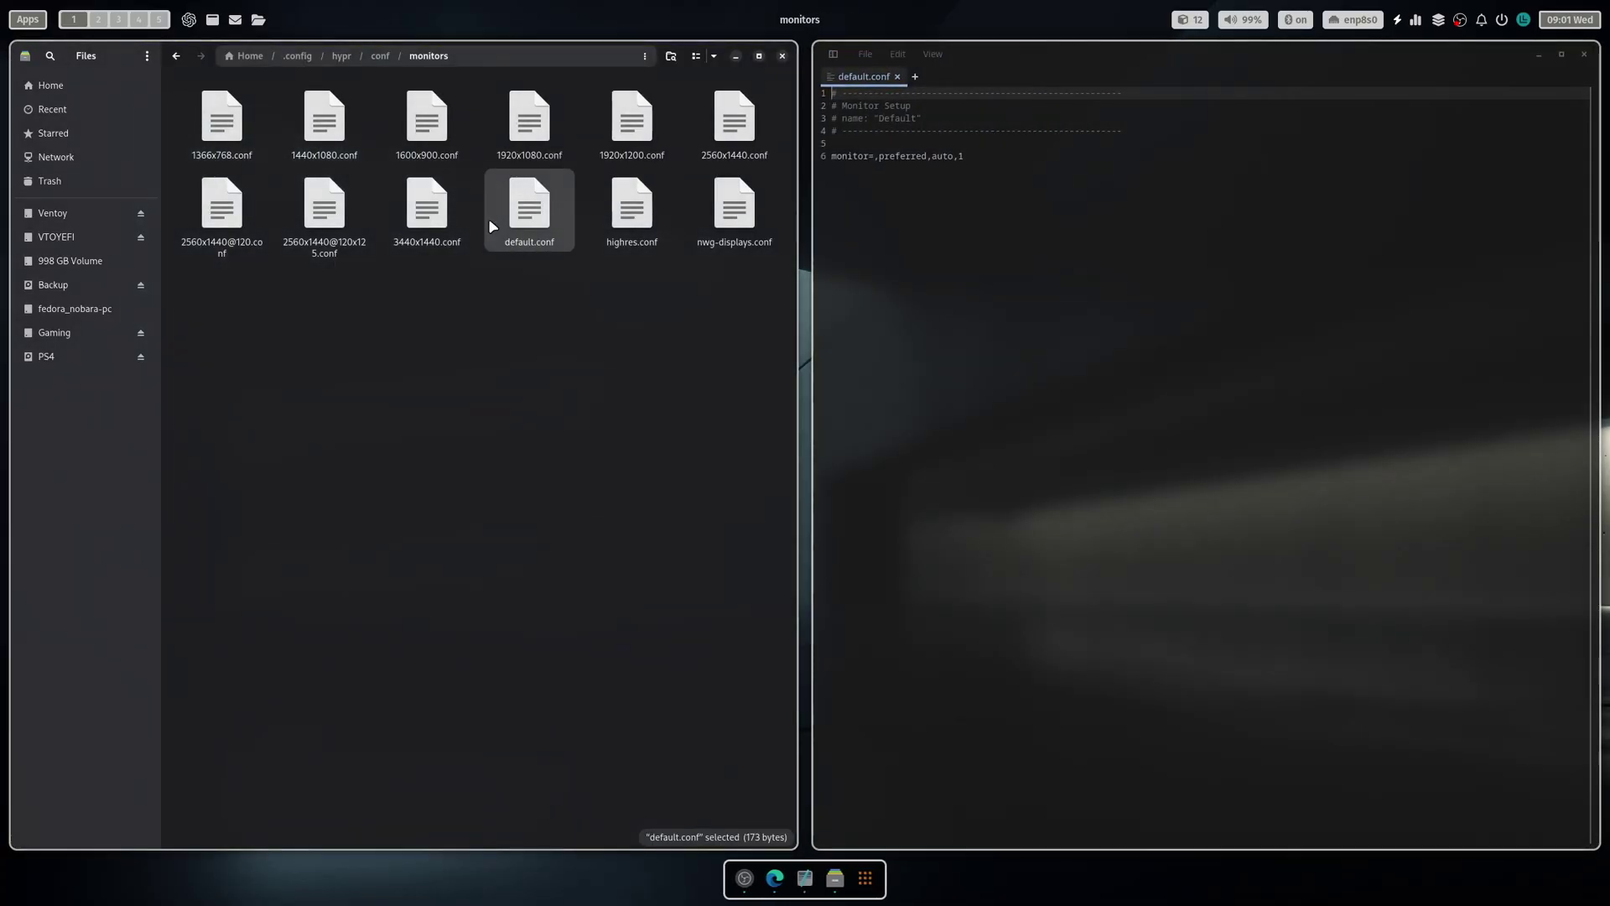
pyautogui.click(339, 56)
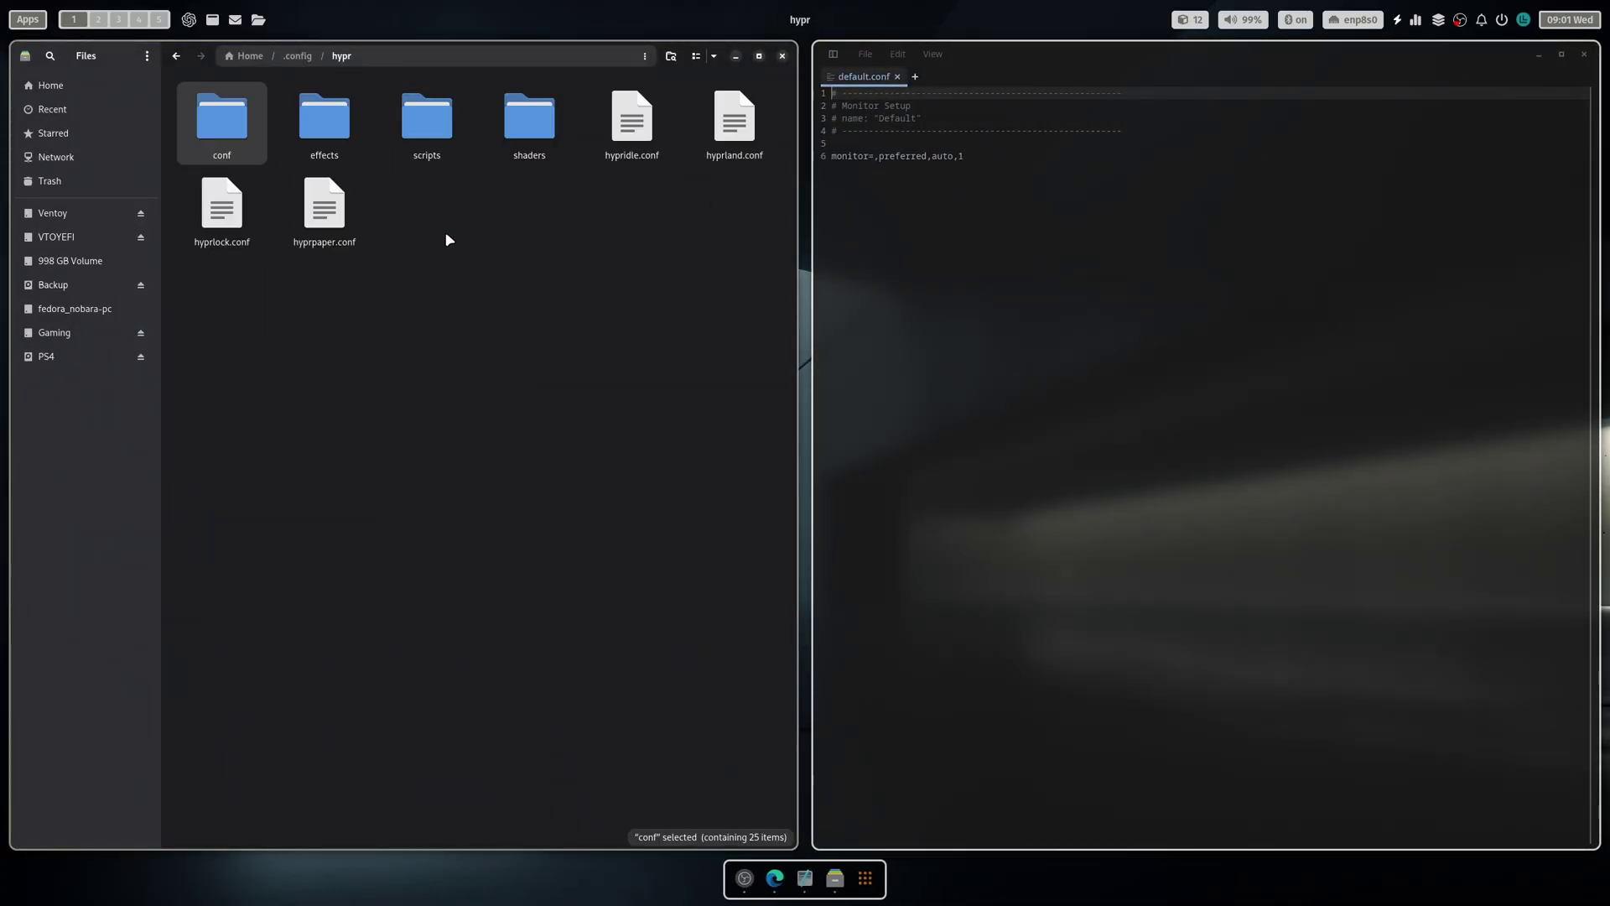
# - Launch Displays Settings (nwg-displays) from the app launcher via 'nw'
pyautogui.click(36, 26)
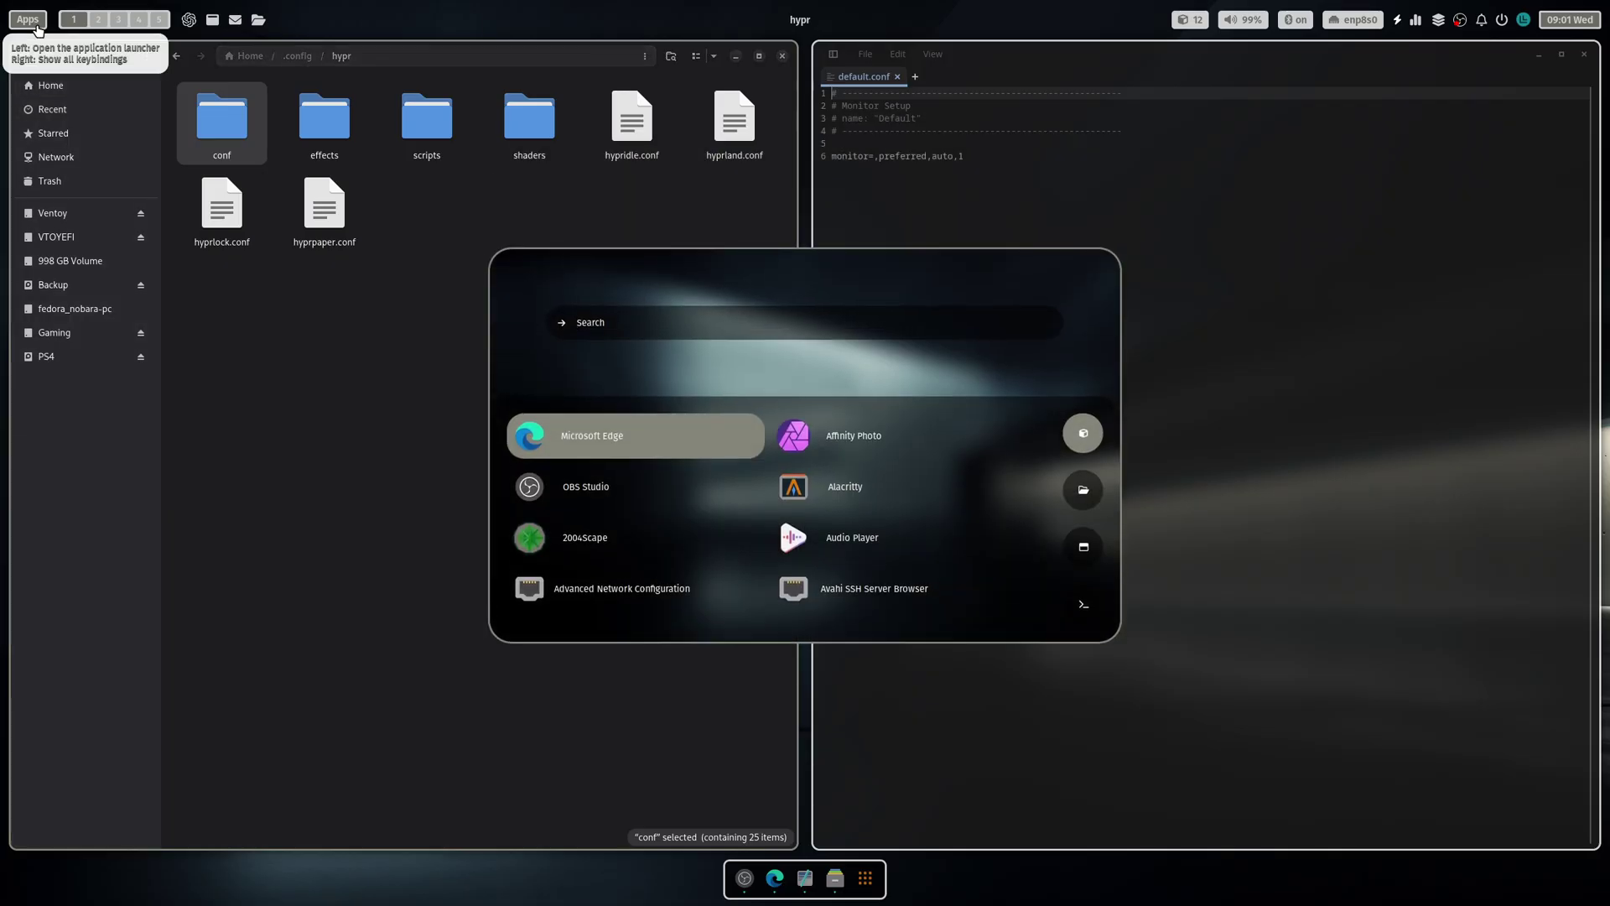
pyautogui.write('nw')
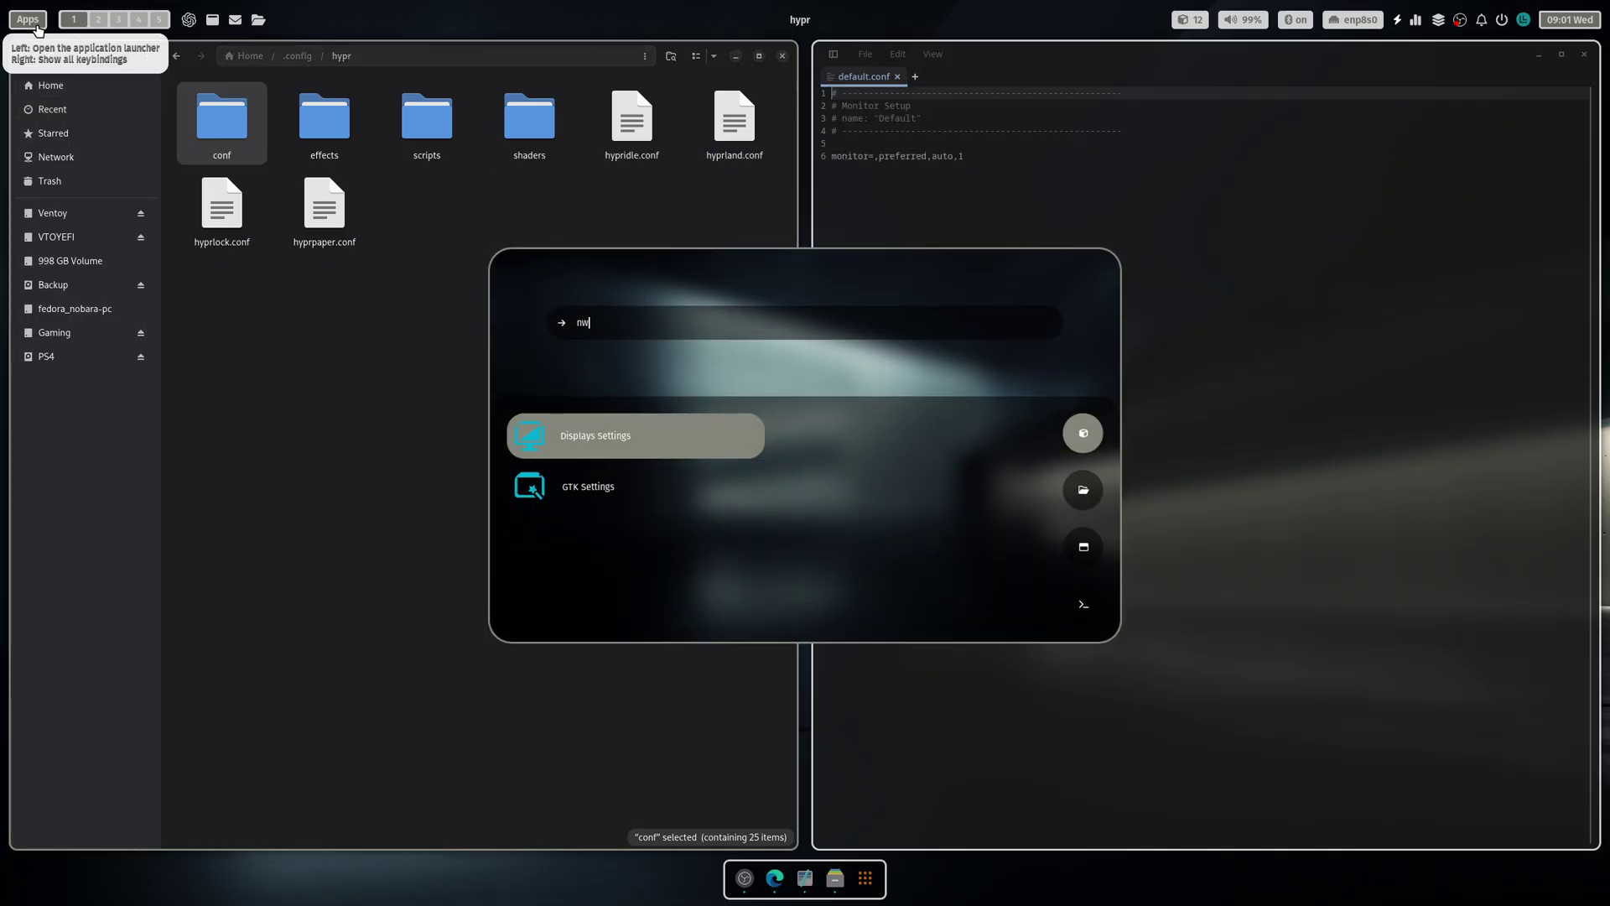
pyautogui.press('Return')
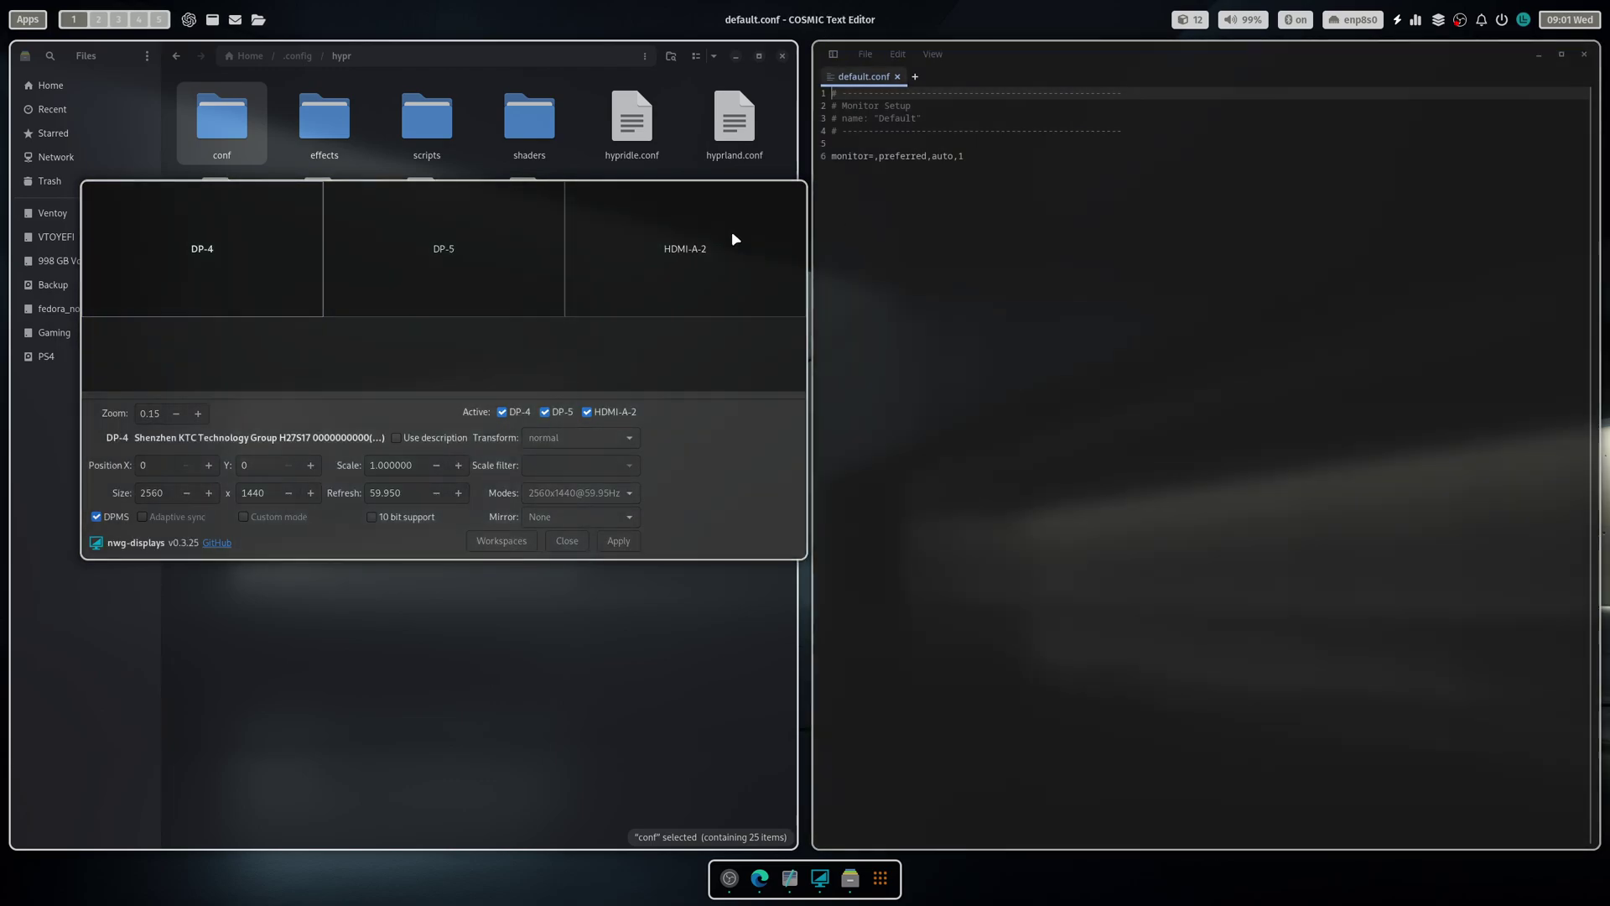
# - Inspect the DP-4, DP-5 and HDMI-A-2 settings and select DP-5's 141.950 refresh value
pyautogui.click(362, 268)
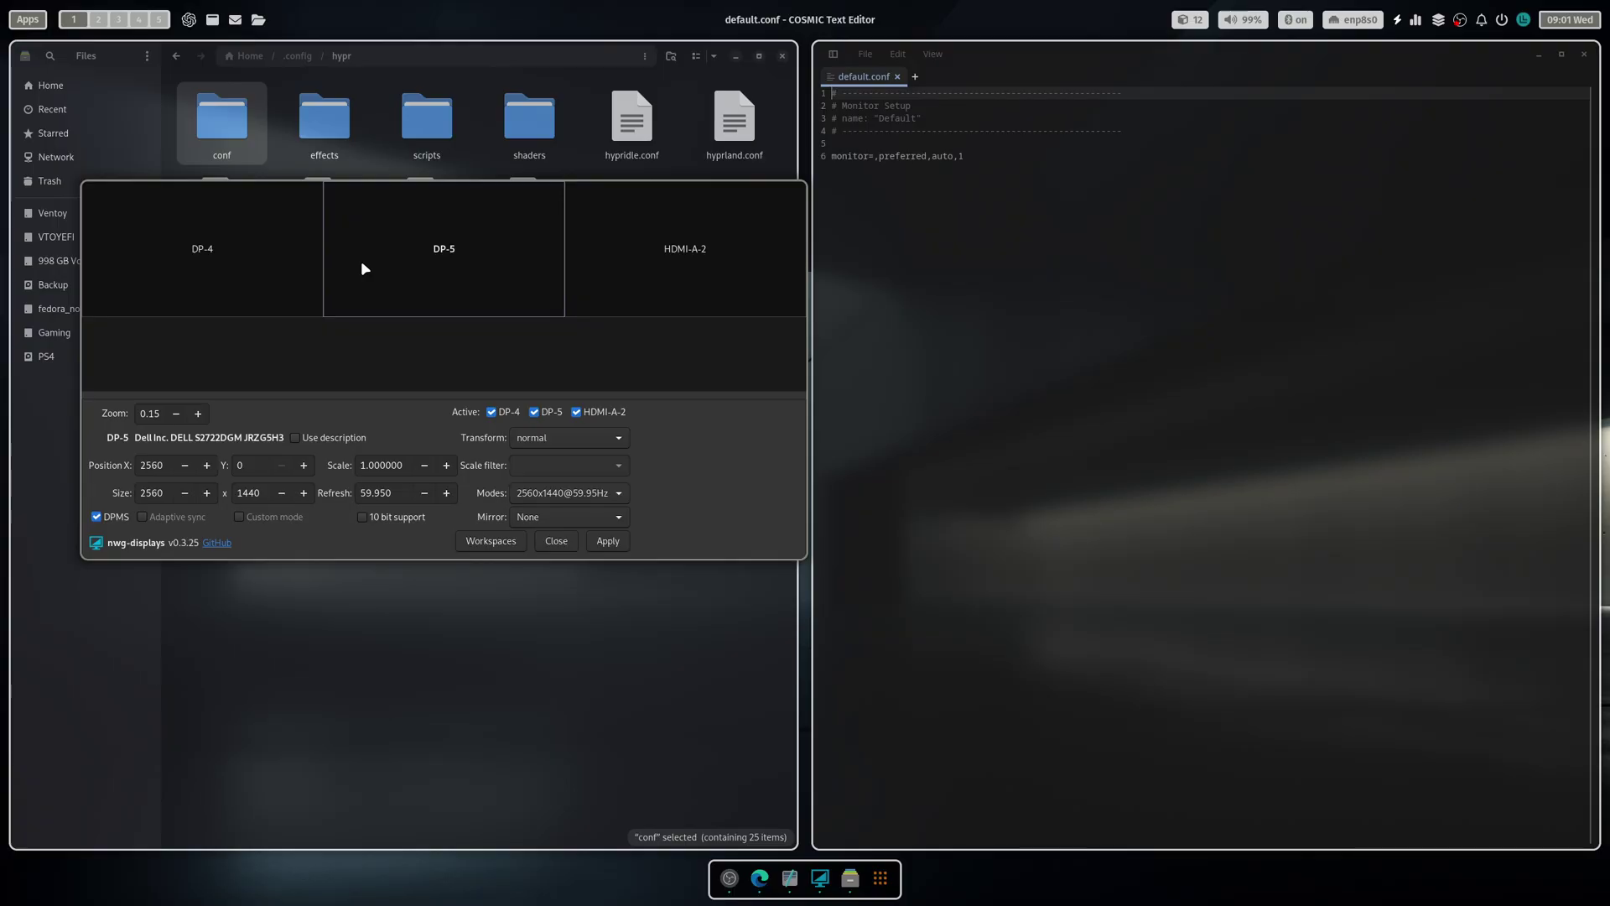
pyautogui.click(266, 241)
pyautogui.click(657, 253)
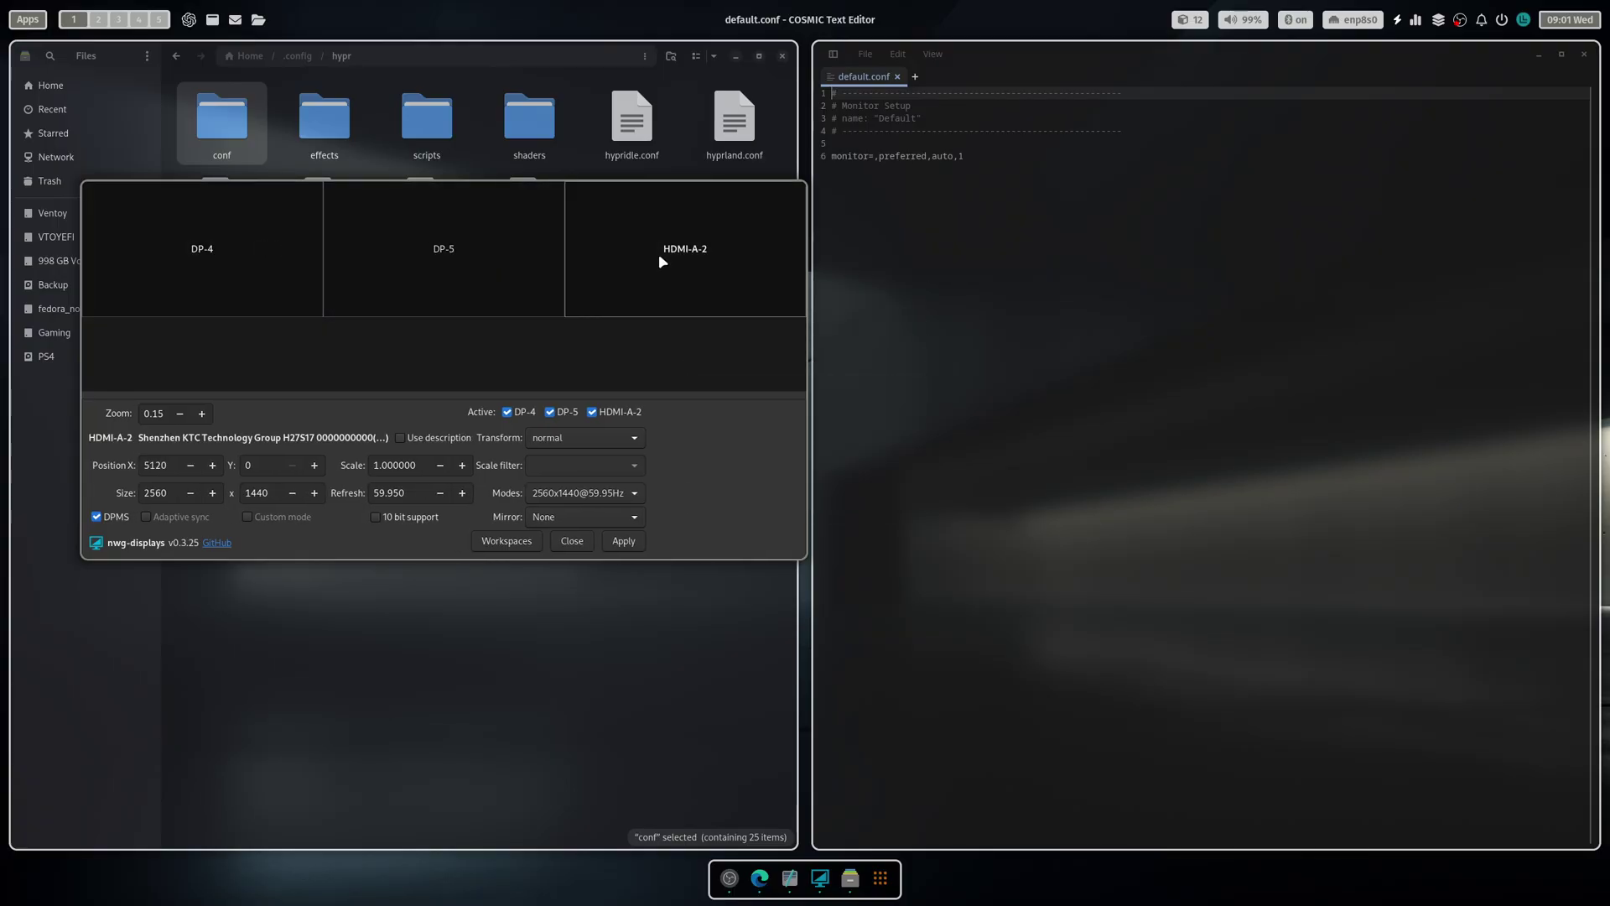
pyautogui.click(376, 235)
pyautogui.click(285, 228)
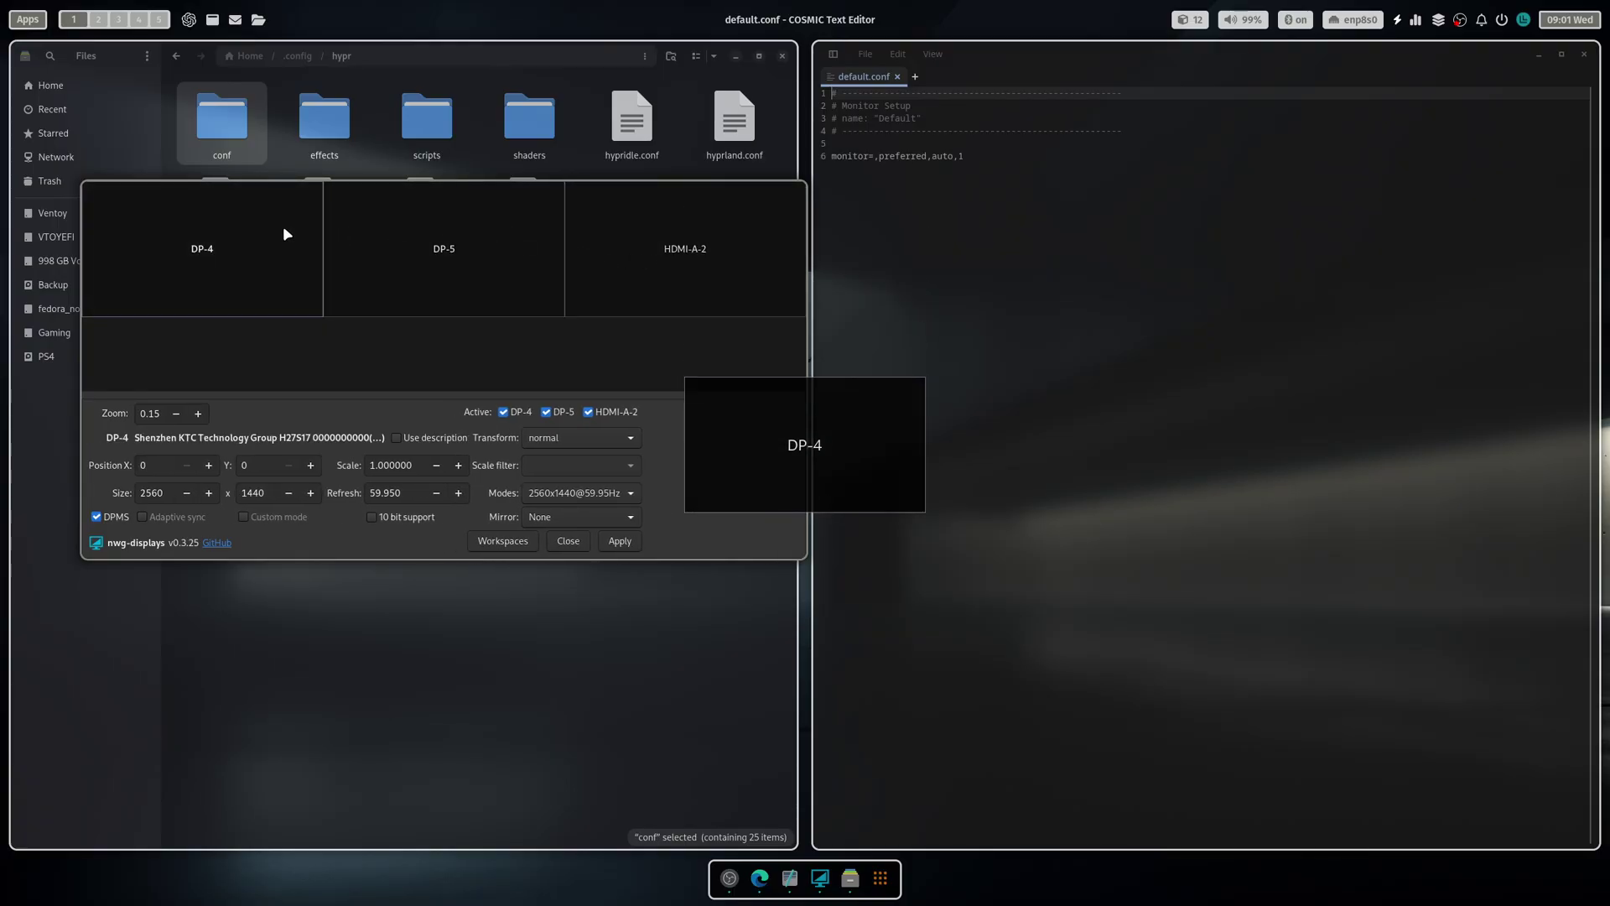
pyautogui.click(503, 256)
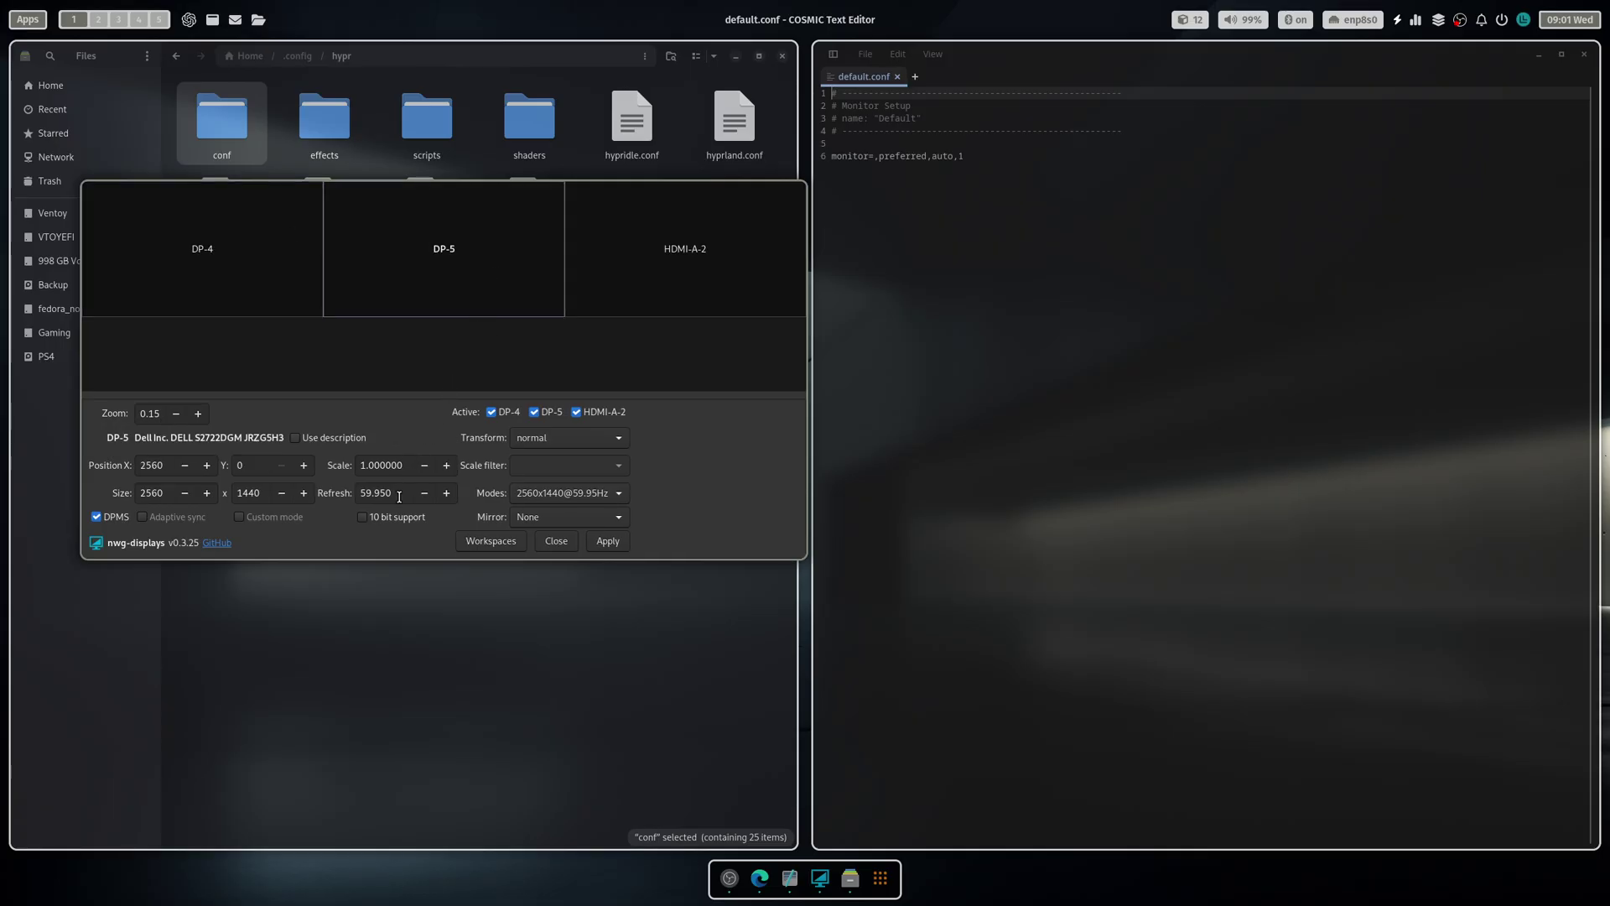
pyautogui.moveTo(398, 493); pyautogui.dragTo(340, 483)
pyautogui.moveTo(407, 488); pyautogui.dragTo(448, 498)
pyautogui.press('Right')
# - Set DP-5 to 2560x1440 at 165.08 Hz and place it leftmost, left of DP-4
pyautogui.click(607, 492)
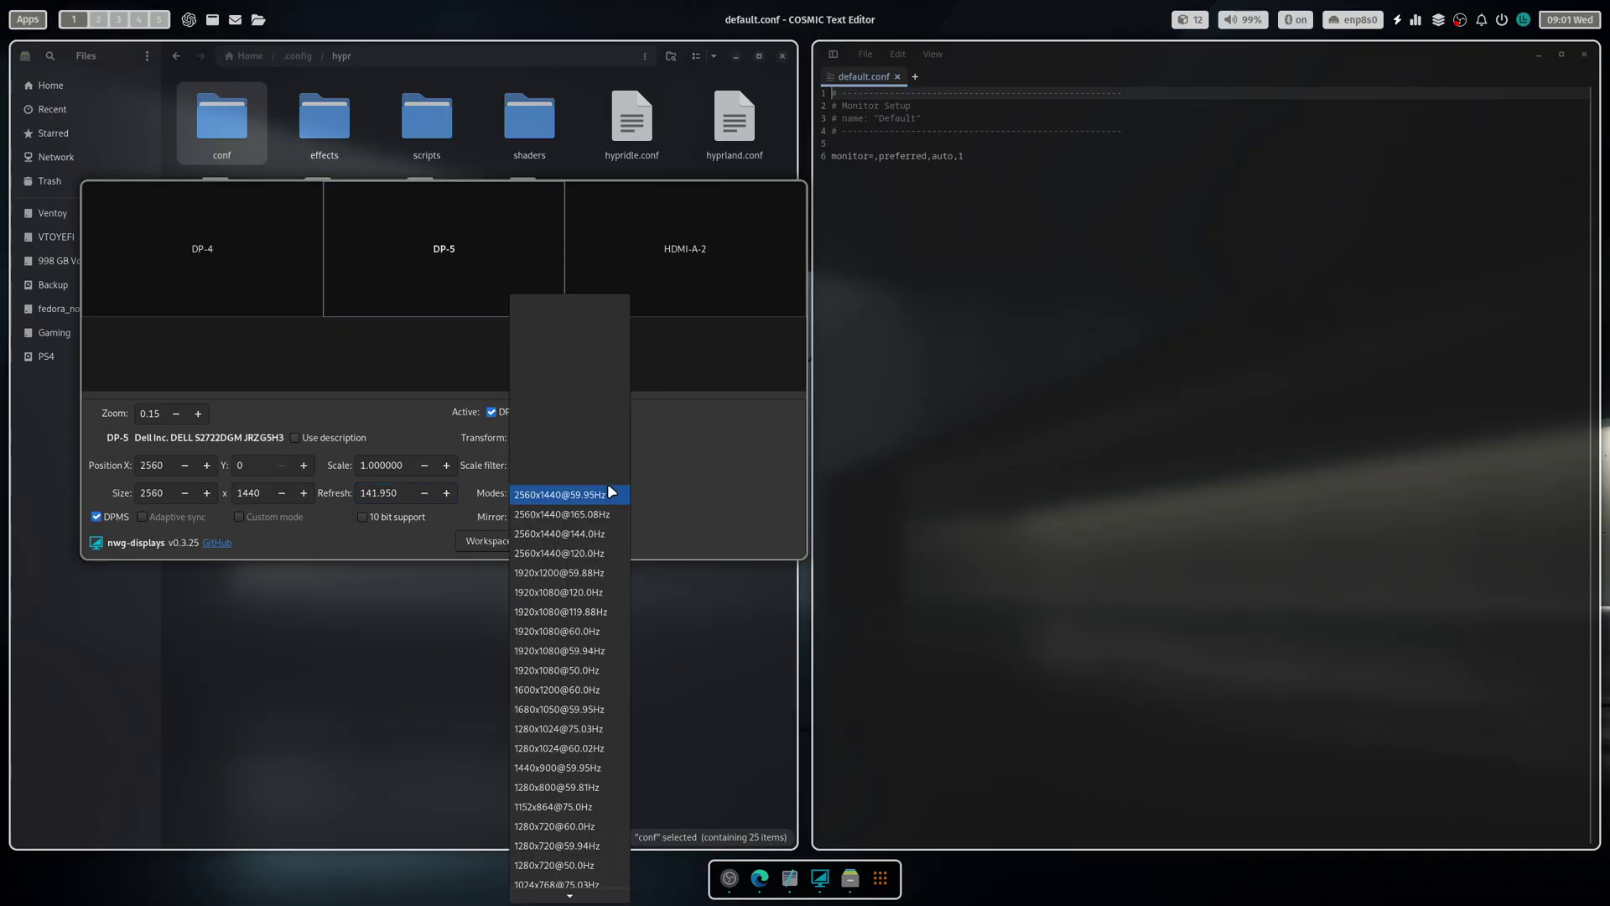
pyautogui.press('Escape')
pyautogui.press('Down')
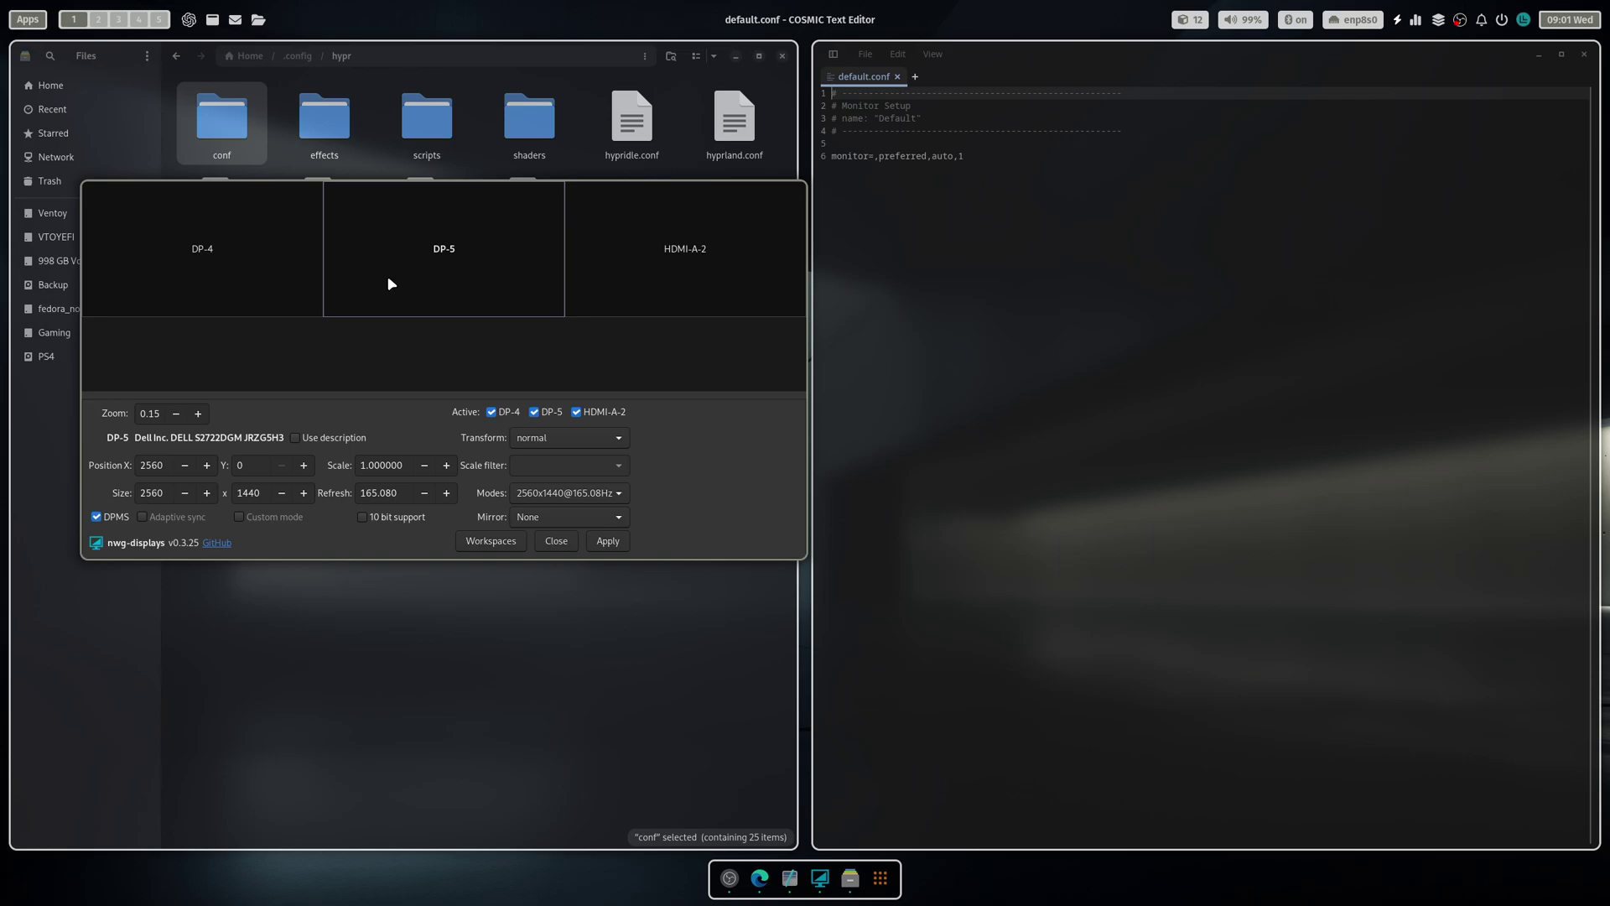
pyautogui.moveTo(374, 288); pyautogui.dragTo(231, 362)
pyautogui.moveTo(228, 218); pyautogui.dragTo(453, 219)
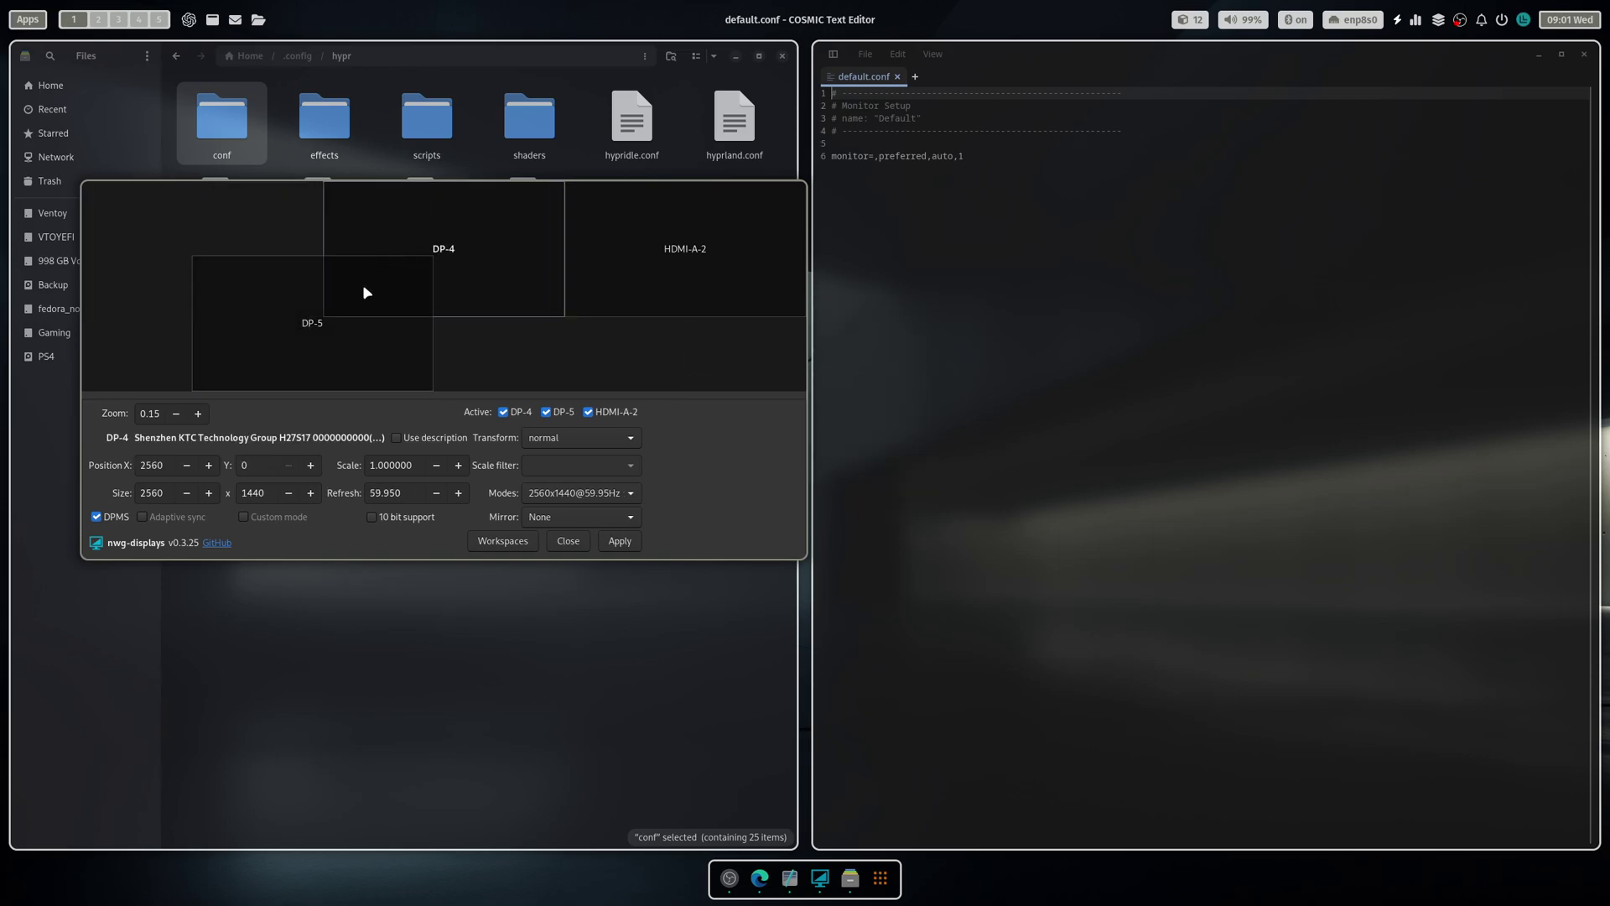
pyautogui.moveTo(363, 291); pyautogui.dragTo(168, 259)
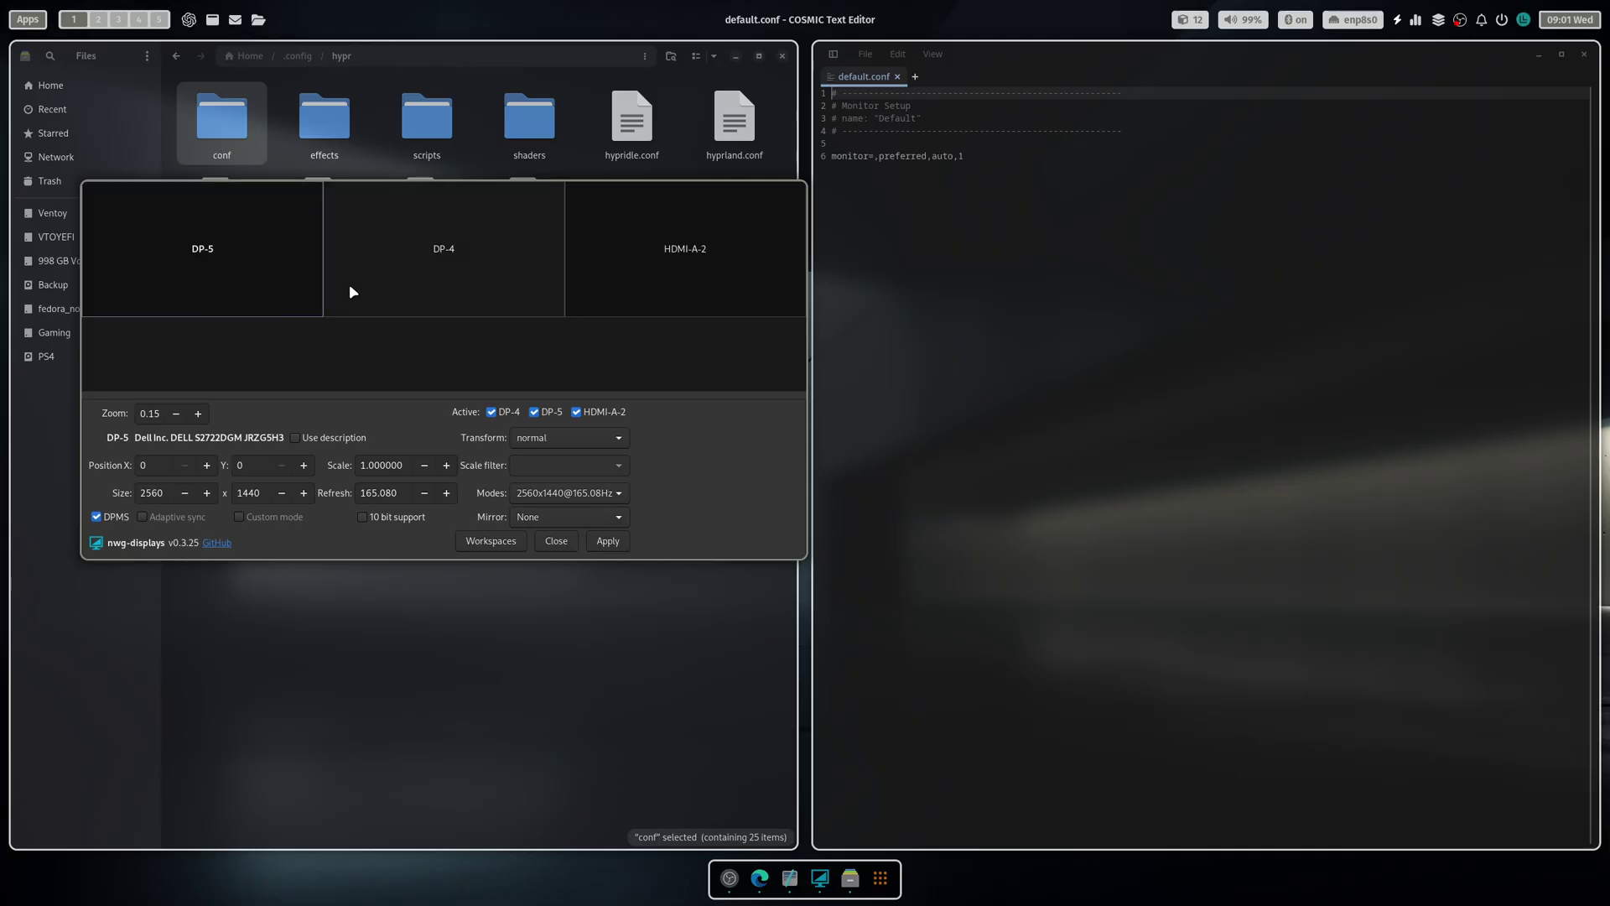
# - Set DP-4 to 2560x1440 at 180 Hz and HDMI-A-2 to 2560x1440 at 144 Hz with 10-bit
pyautogui.click(428, 273)
pyautogui.click(587, 492)
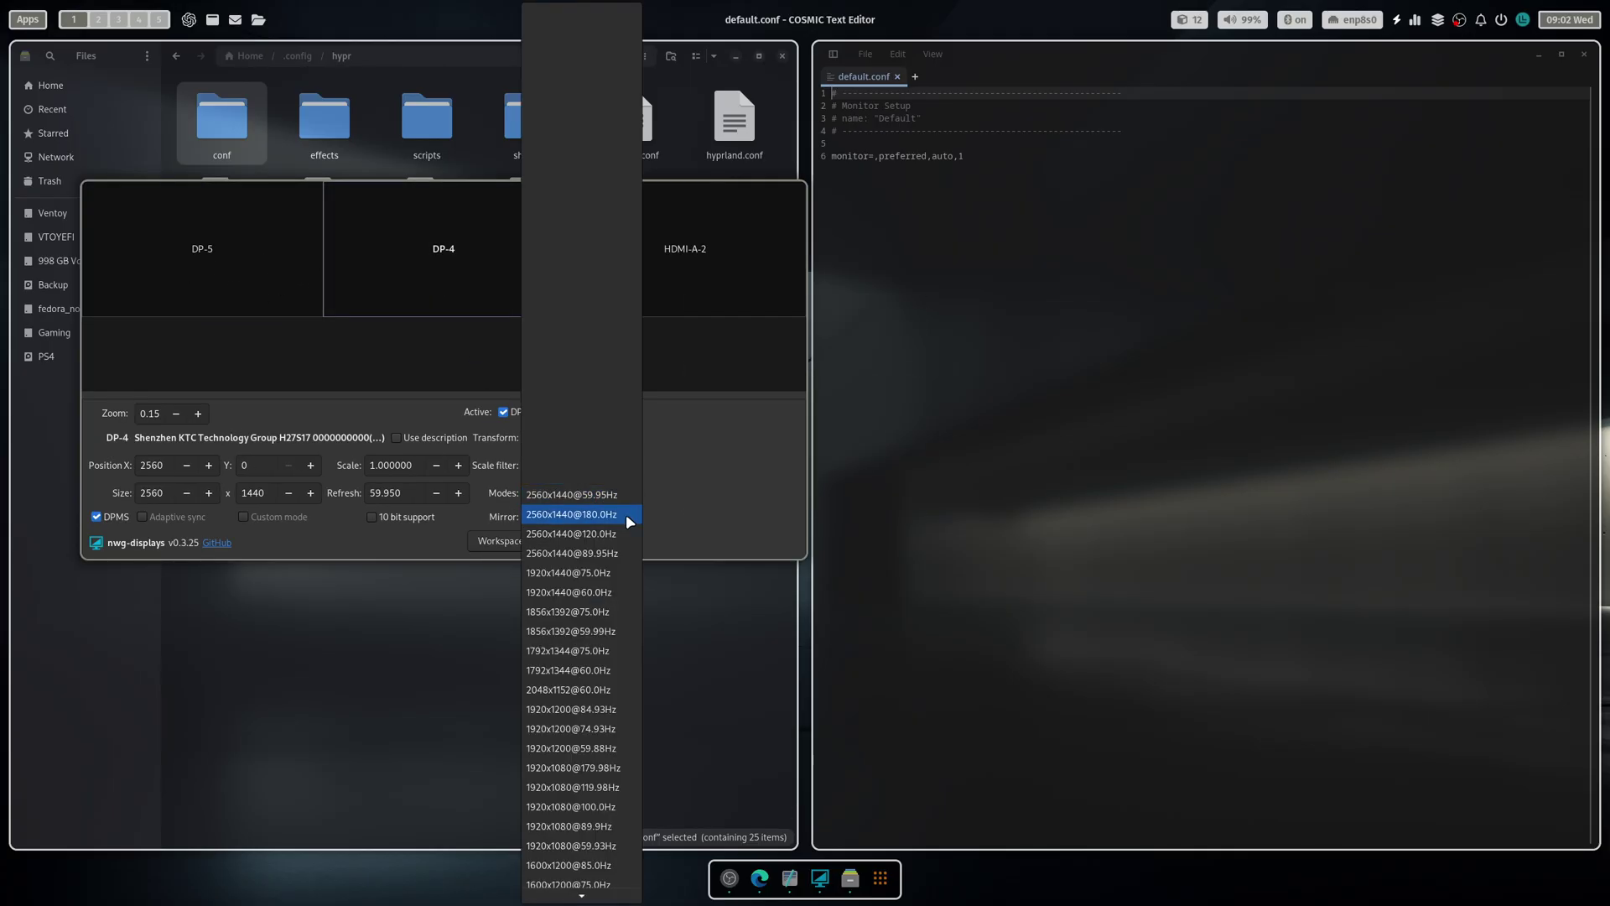
pyautogui.click(625, 515)
pyautogui.click(642, 267)
pyautogui.click(604, 490)
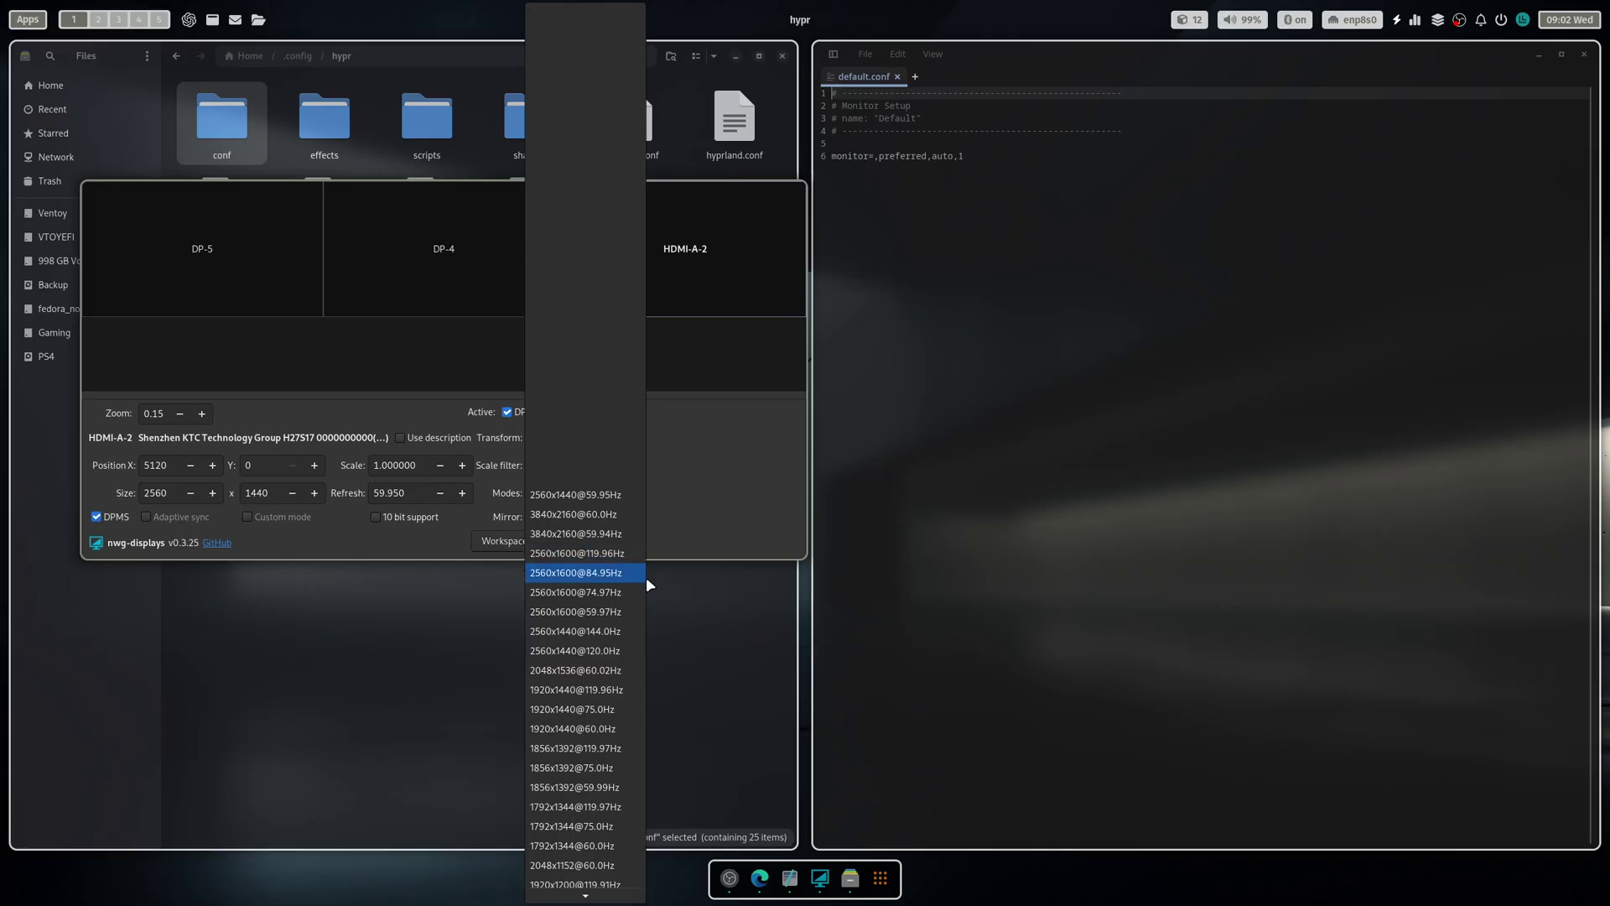
pyautogui.scroll(1, 616, 671)
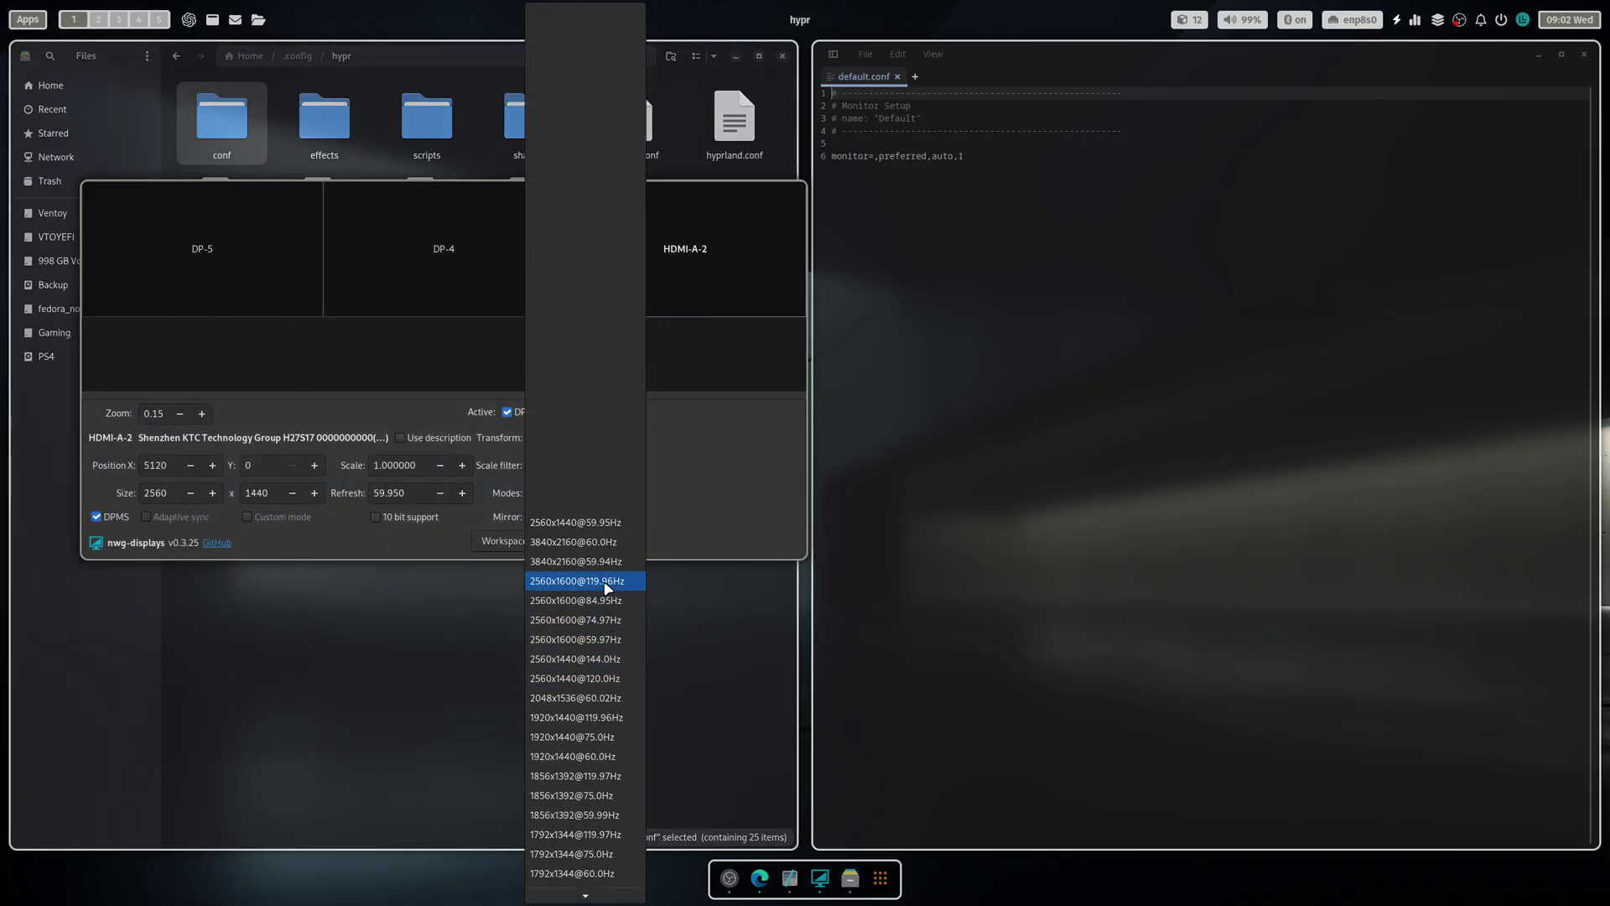
pyautogui.click(624, 658)
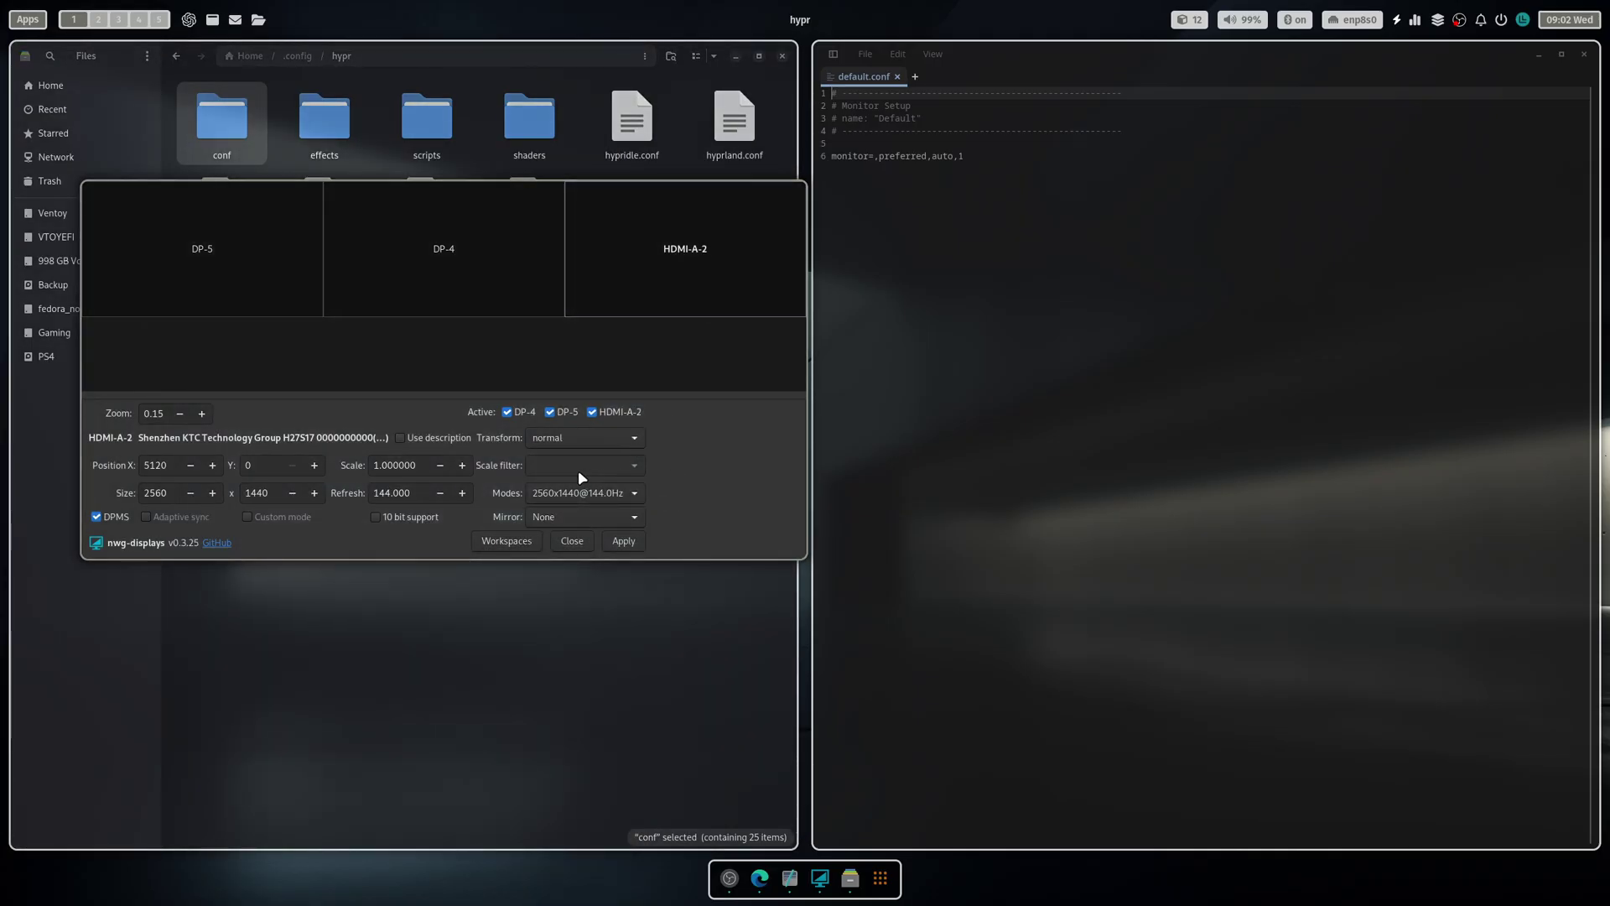
pyautogui.click(376, 517)
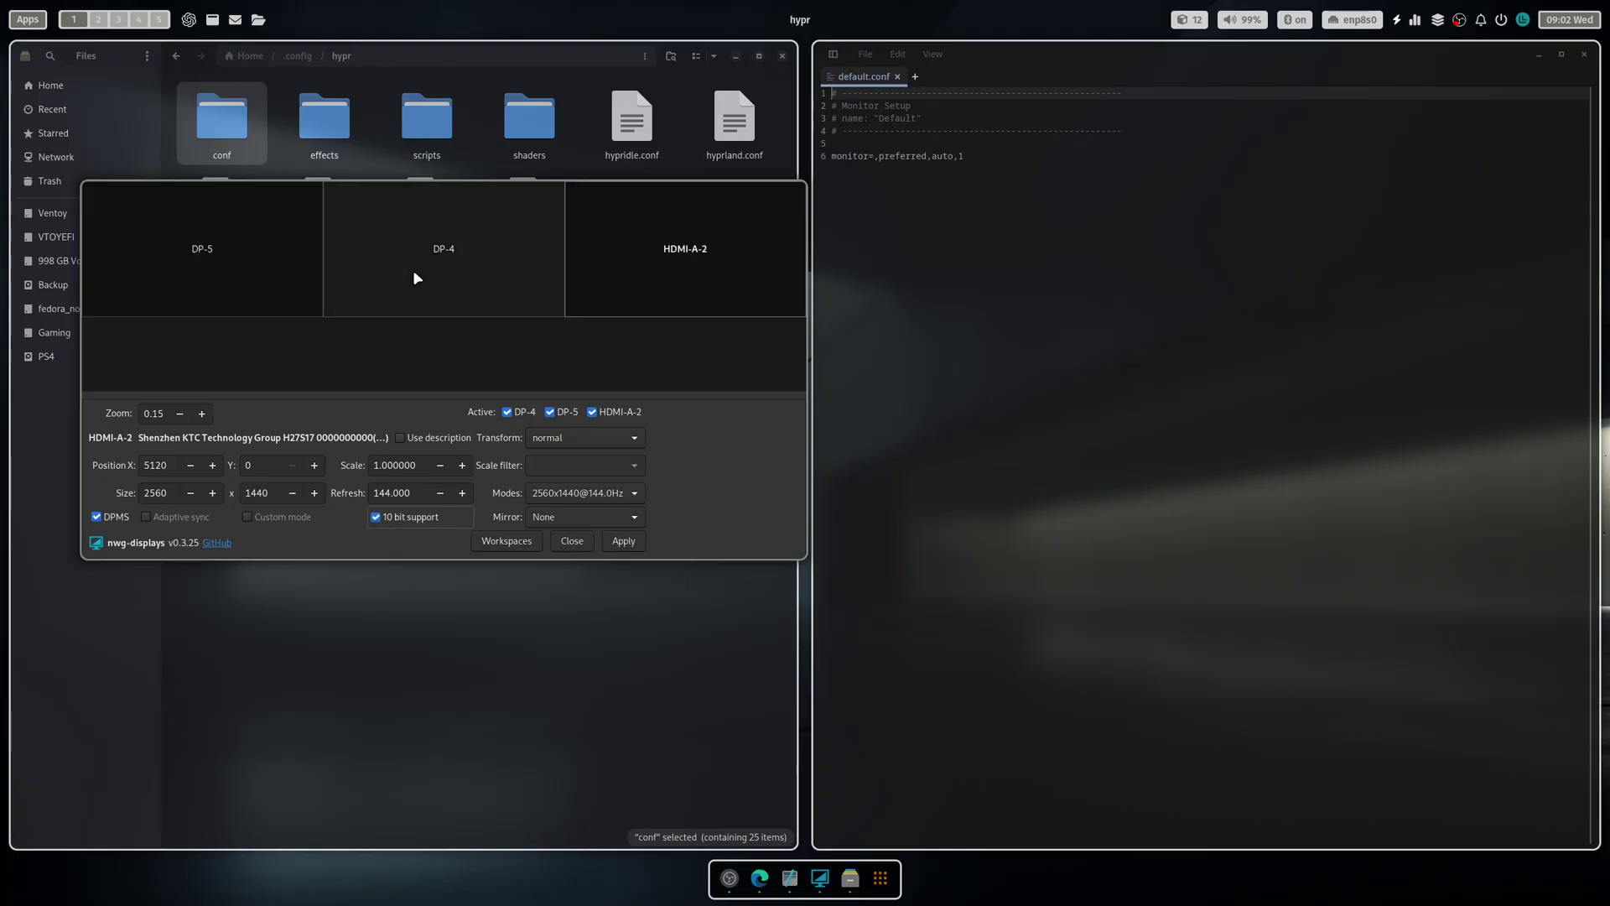
# - Apply the new monitor layout, keep the settings, and close nwg-displays
pyautogui.click(417, 277)
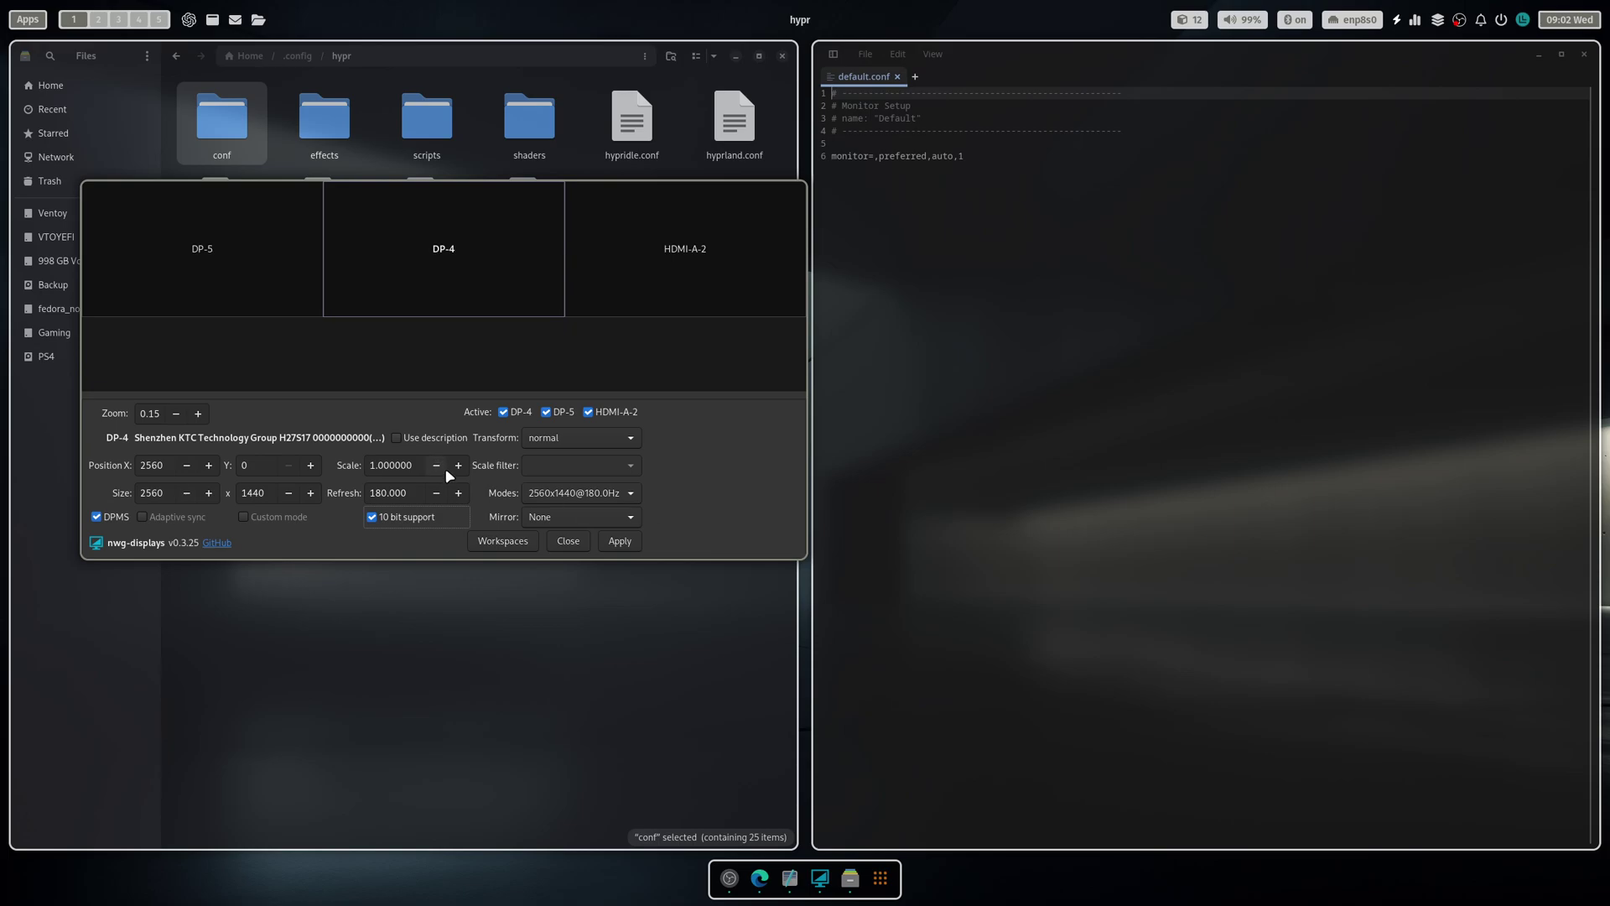
pyautogui.click(616, 542)
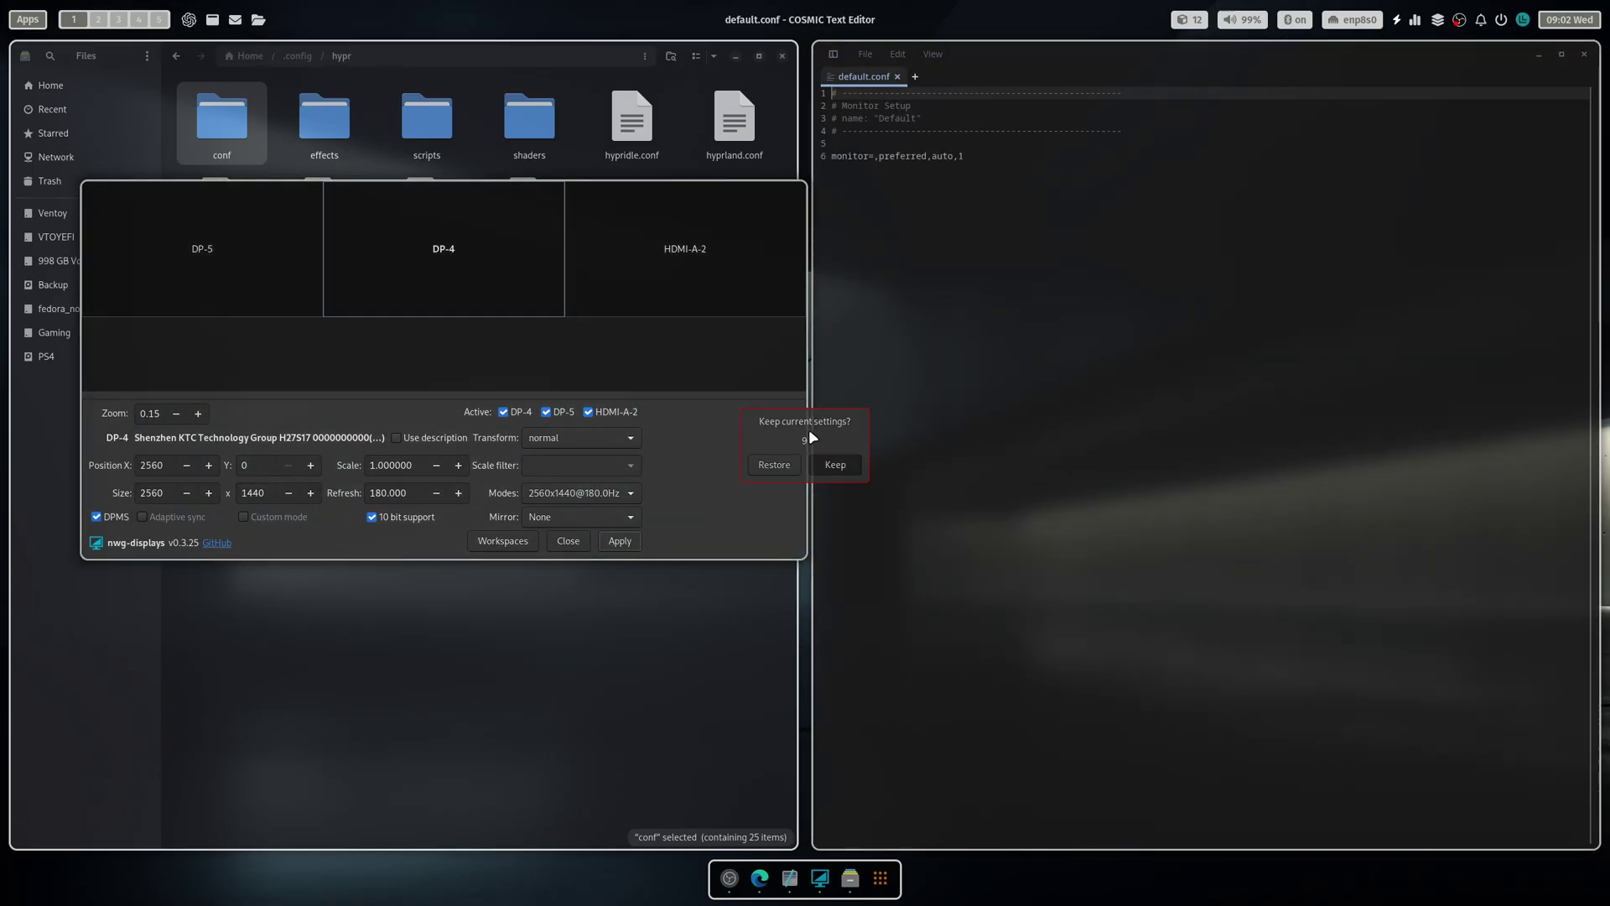
pyautogui.click(835, 465)
pyautogui.click(566, 541)
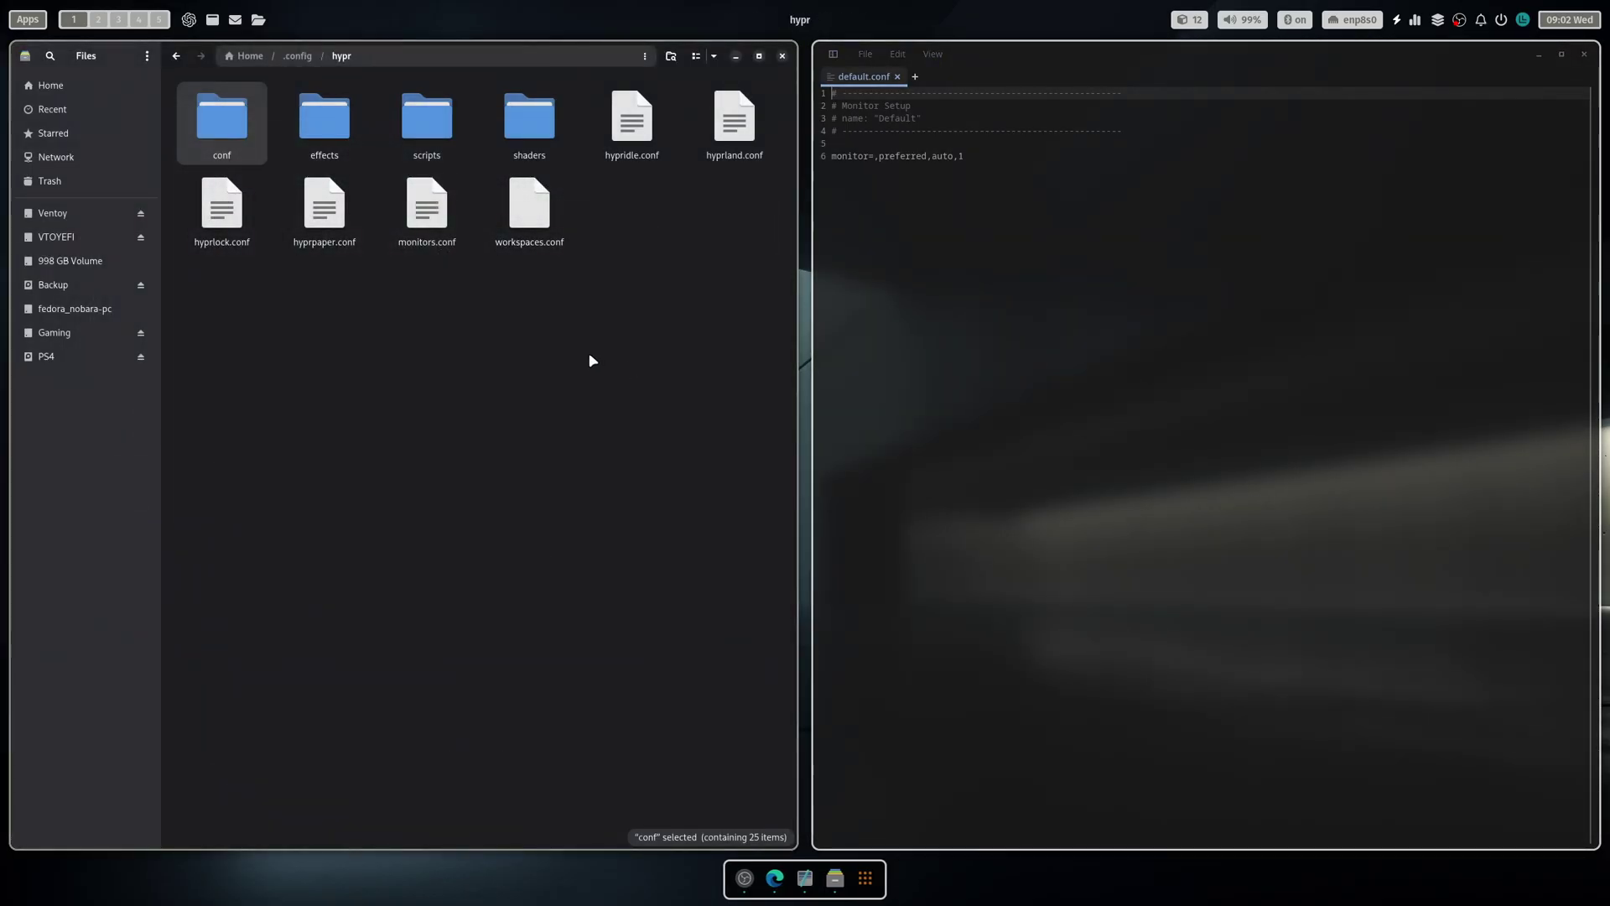
# - Open monitors.conf in the text editor and select its three generated monitor lines
pyautogui.click(429, 242)
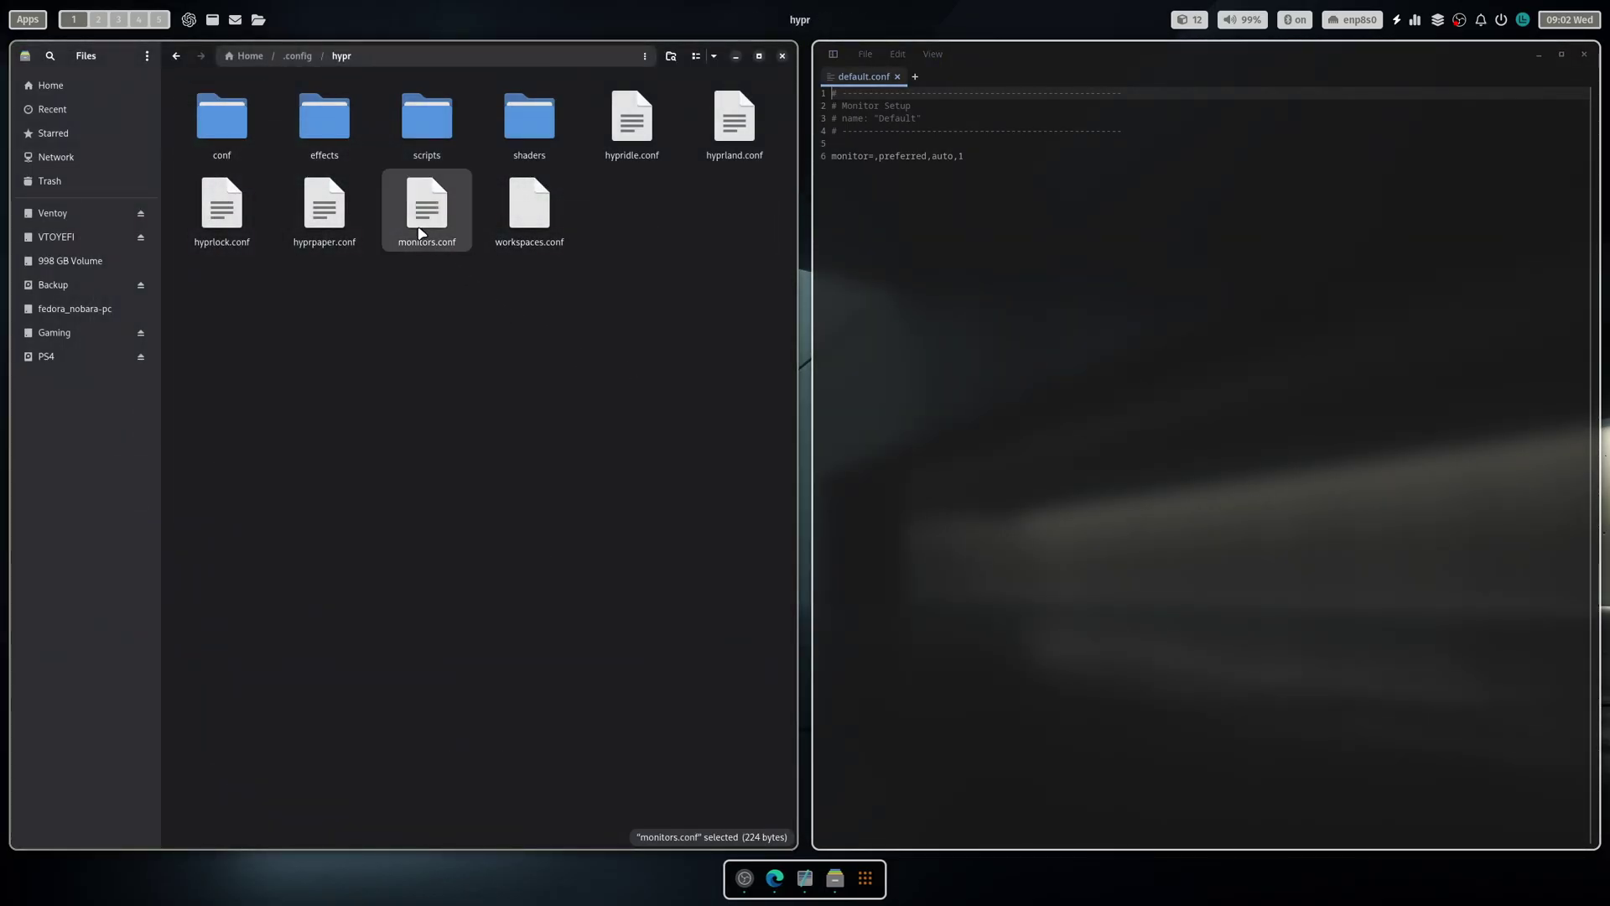
pyautogui.rightClick(426, 238)
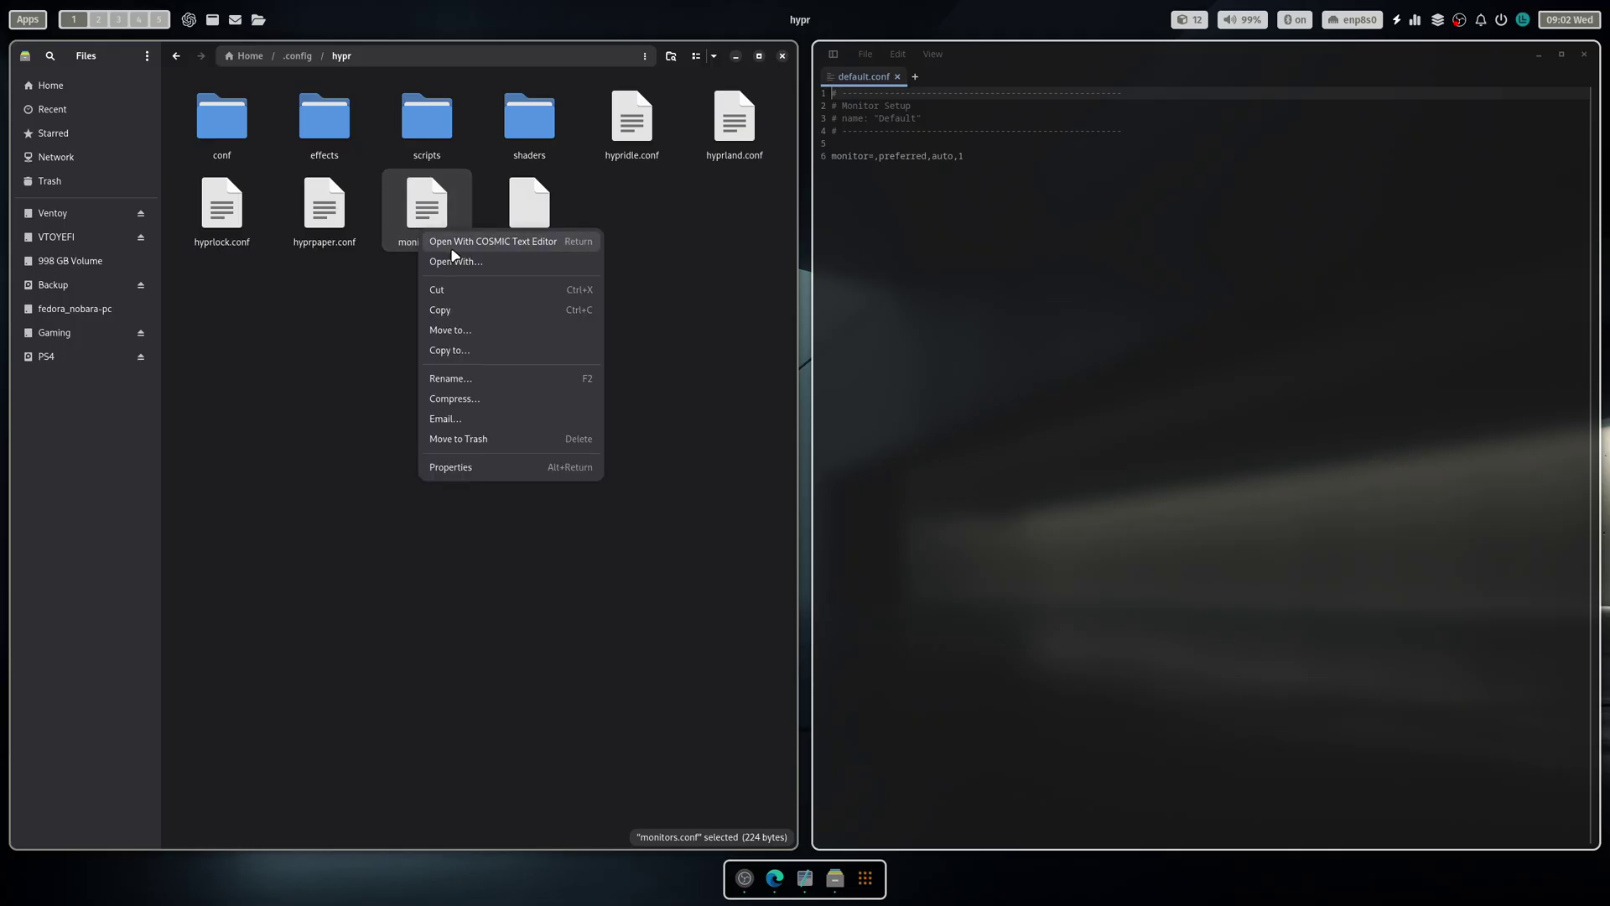
pyautogui.click(451, 252)
pyautogui.moveTo(320, 143); pyautogui.dragTo(27, 117)
# - Copy the DP-4, DP-5 and HDMI-A-2 lines and paste them over default.conf's monitor=,preferred,auto,1 line
pyautogui.rightClick(70, 122)
pyautogui.click(132, 208)
pyautogui.click(1012, 156)
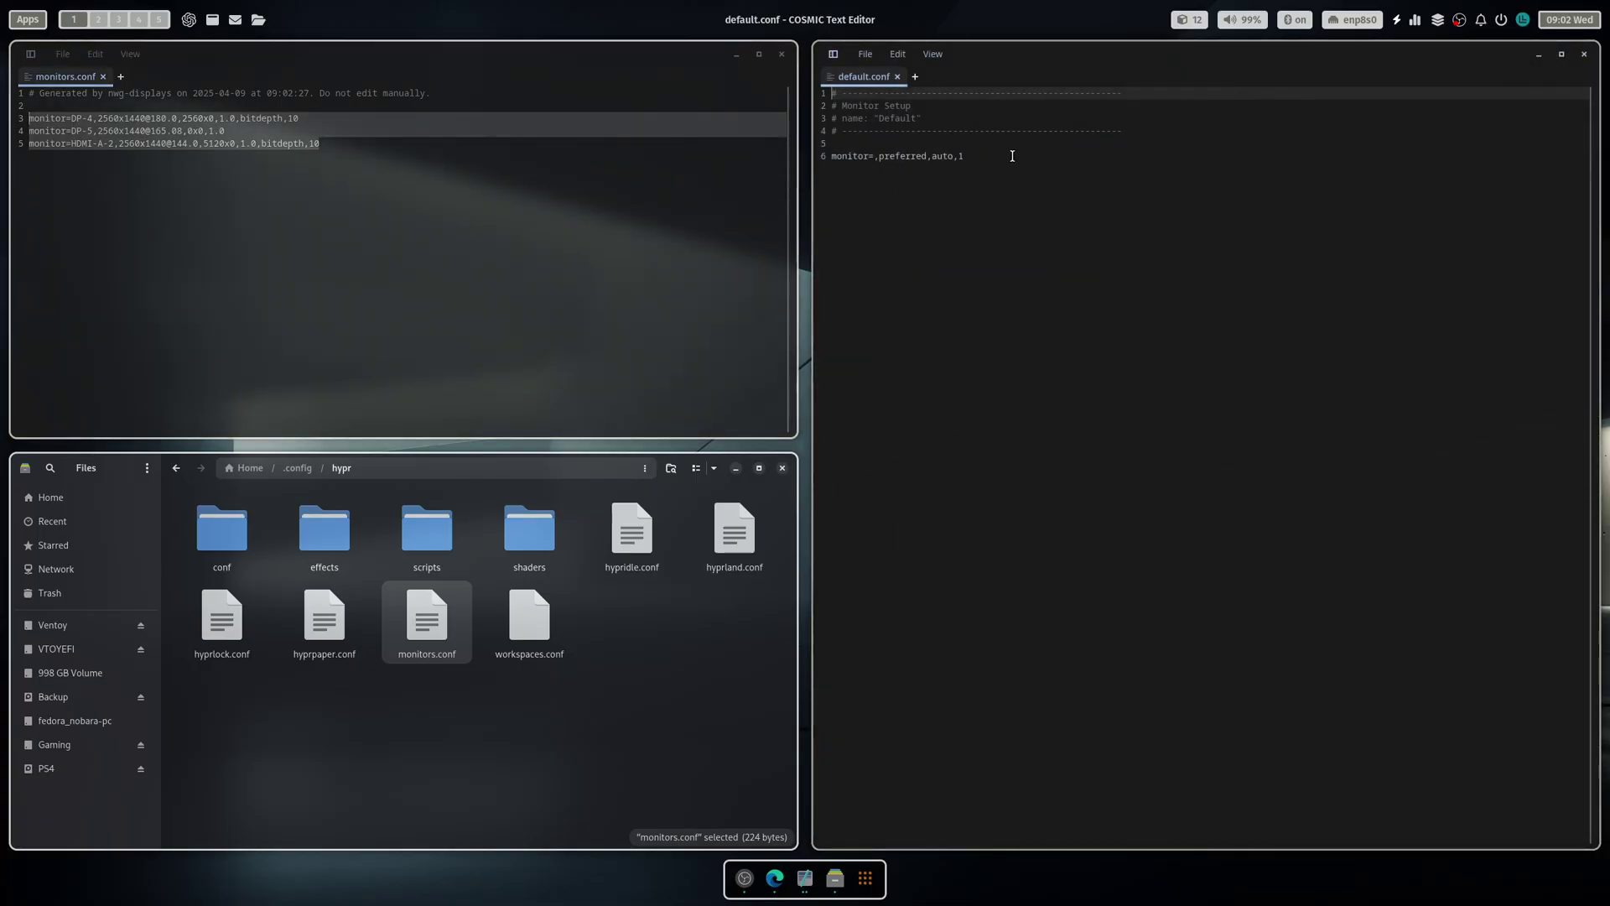
pyautogui.moveTo(1012, 156); pyautogui.dragTo(793, 156)
pyautogui.rightClick(883, 160)
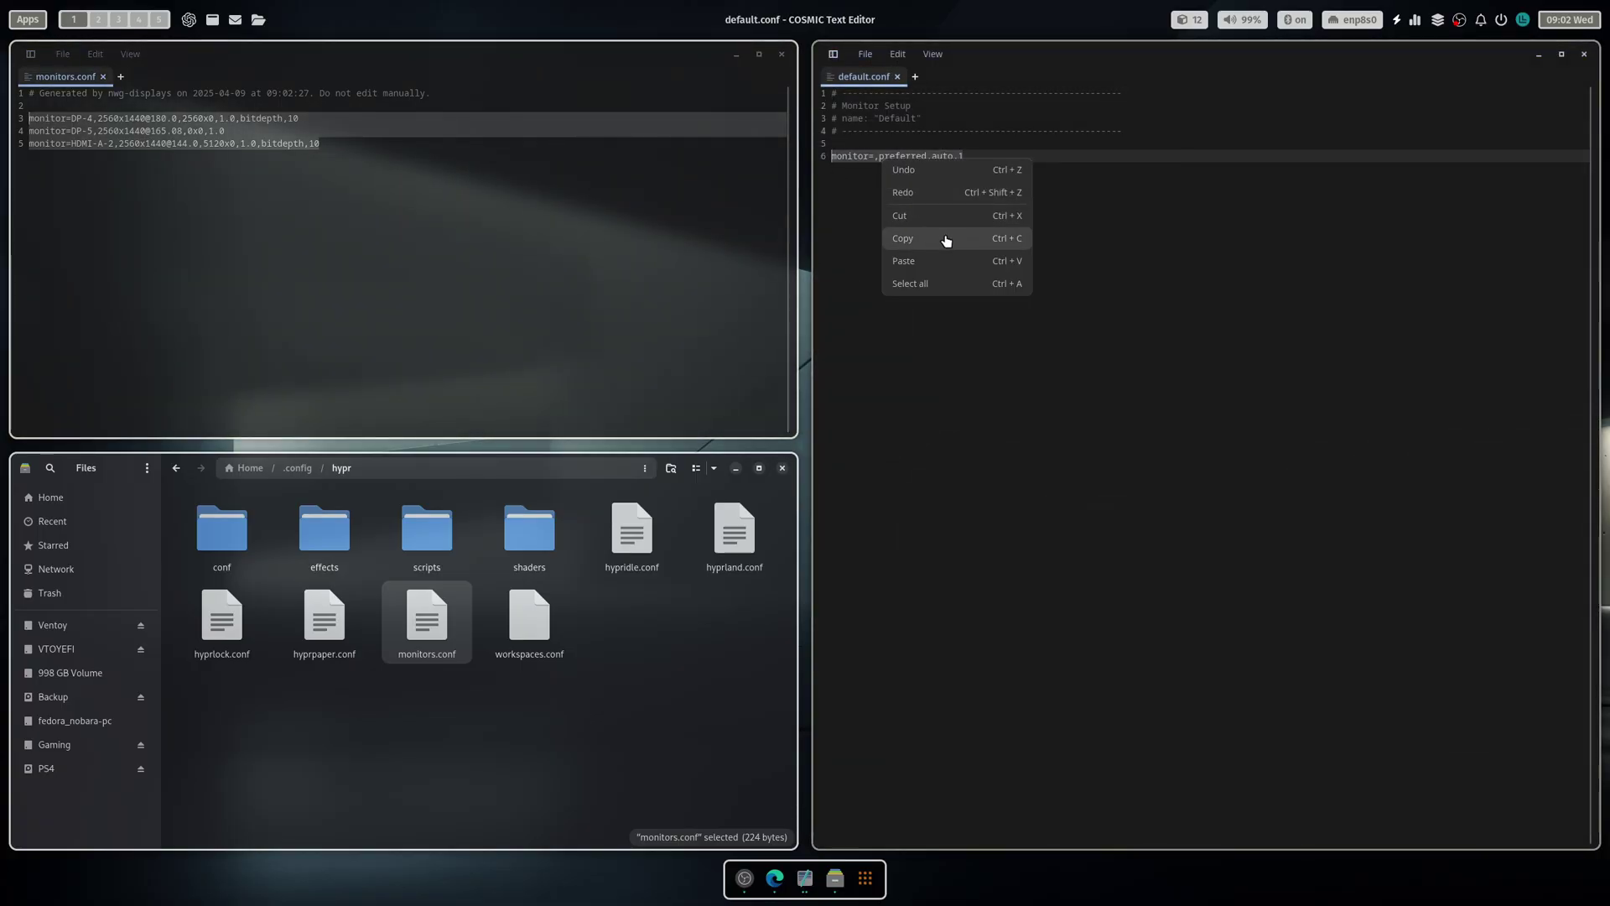
pyautogui.click(924, 261)
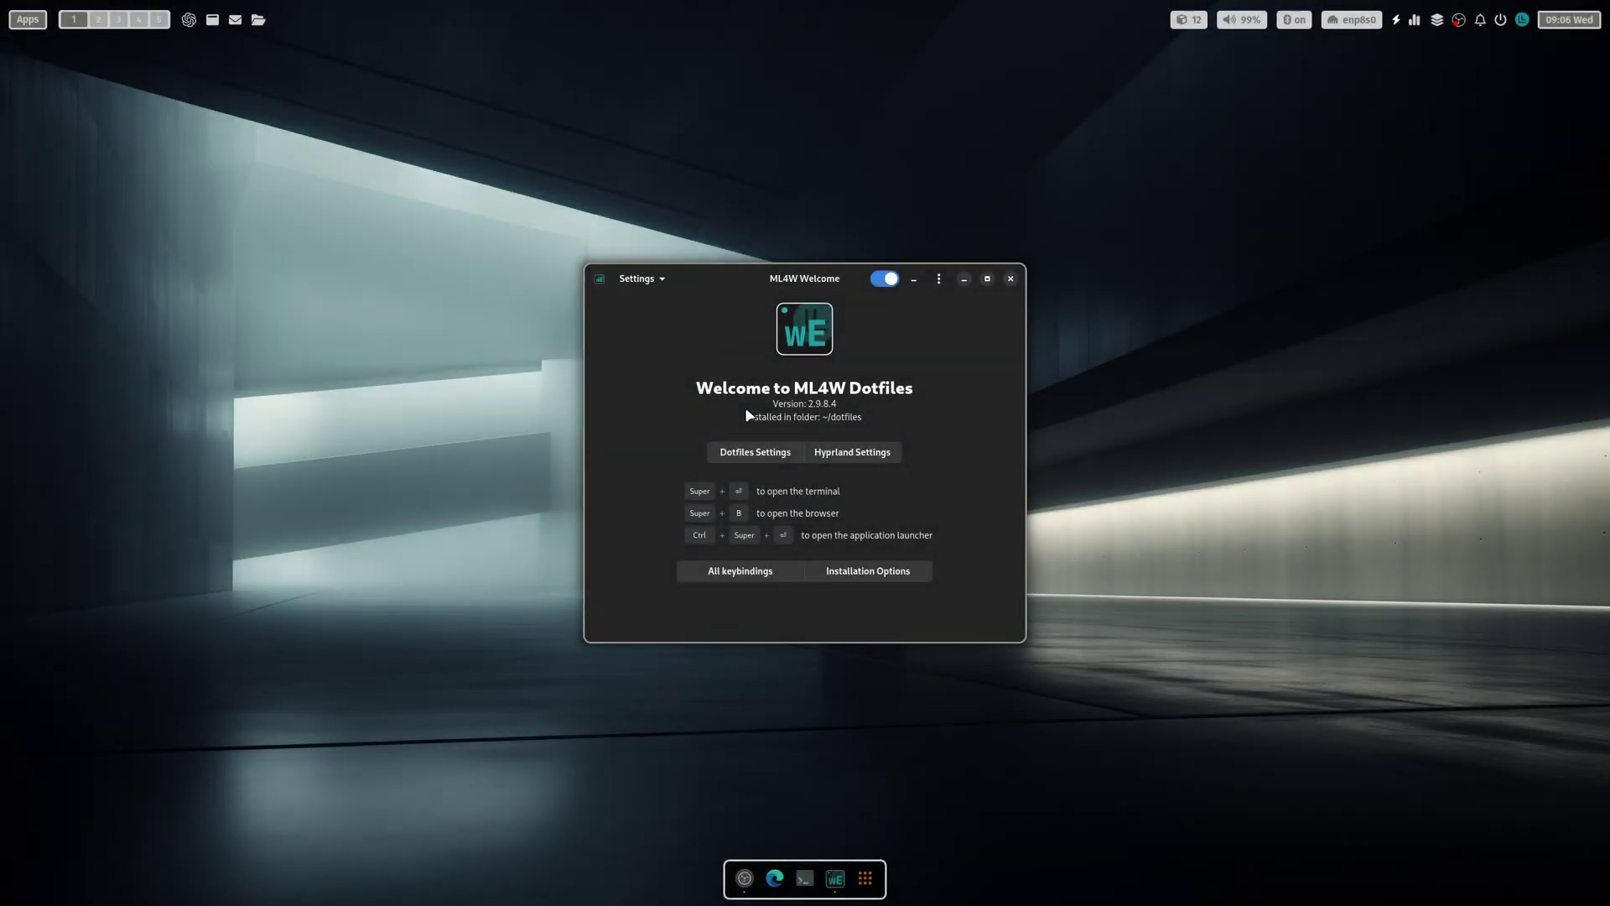
# - Close ML4W Welcome, then switch to workspace 2 and back to workspace 1
pyautogui.click(1009, 279)
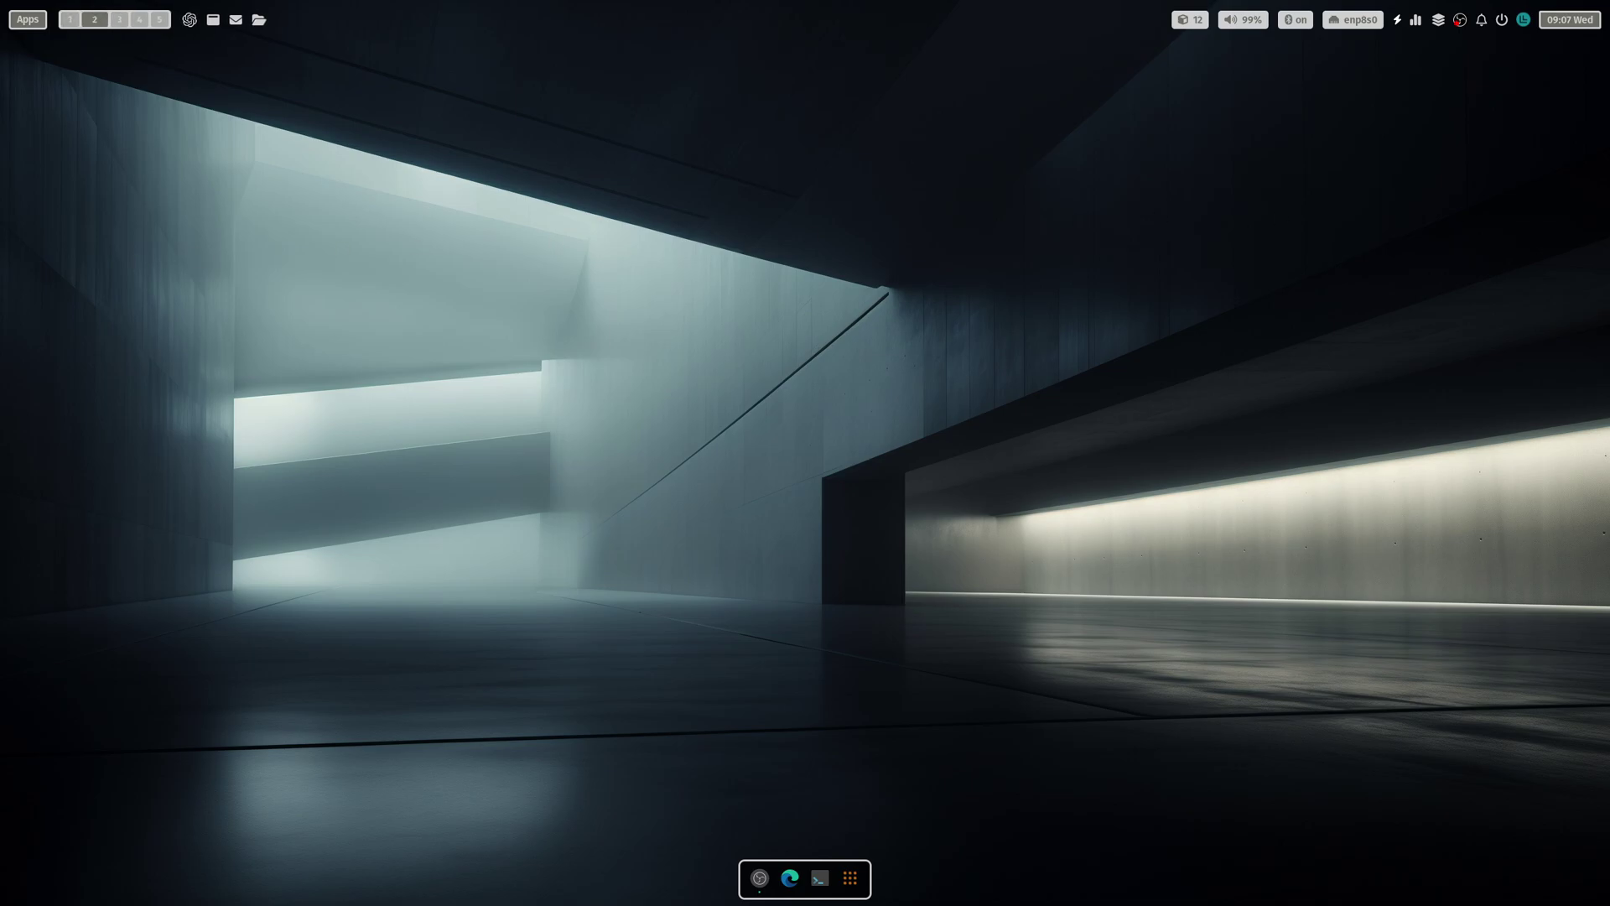
pyautogui.press('super+2')
pyautogui.press('super+1')
# - Open the ML4W Sidebar's wallpaper picker and set the mountain image as wallpaper
pyautogui.click(1523, 20)
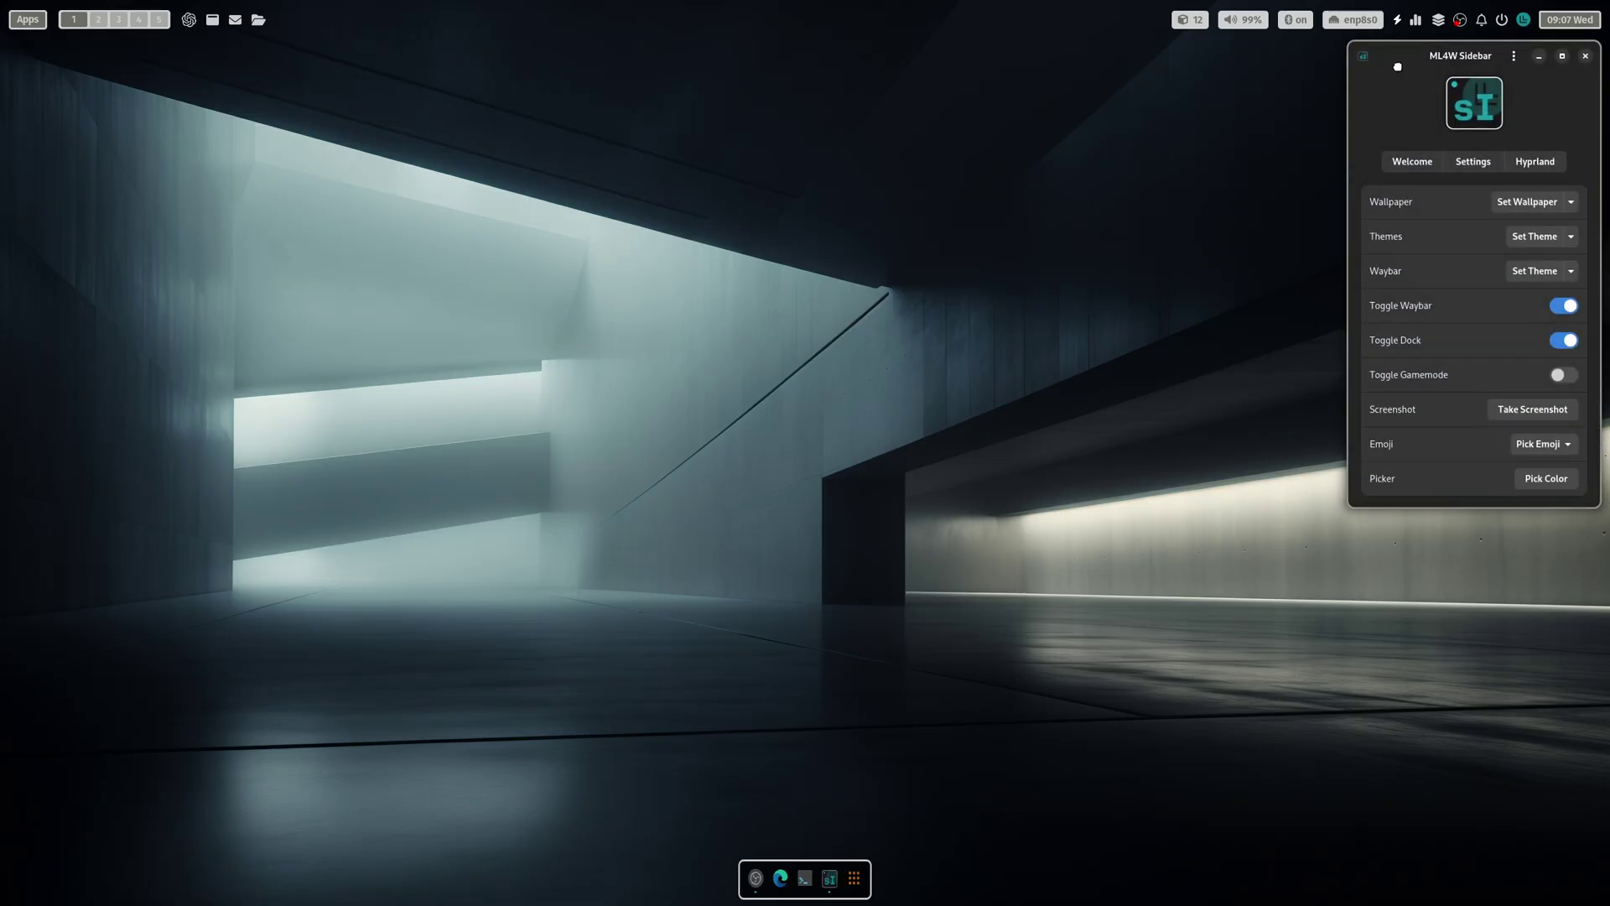
pyautogui.moveTo(1404, 73); pyautogui.dragTo(717, 227)
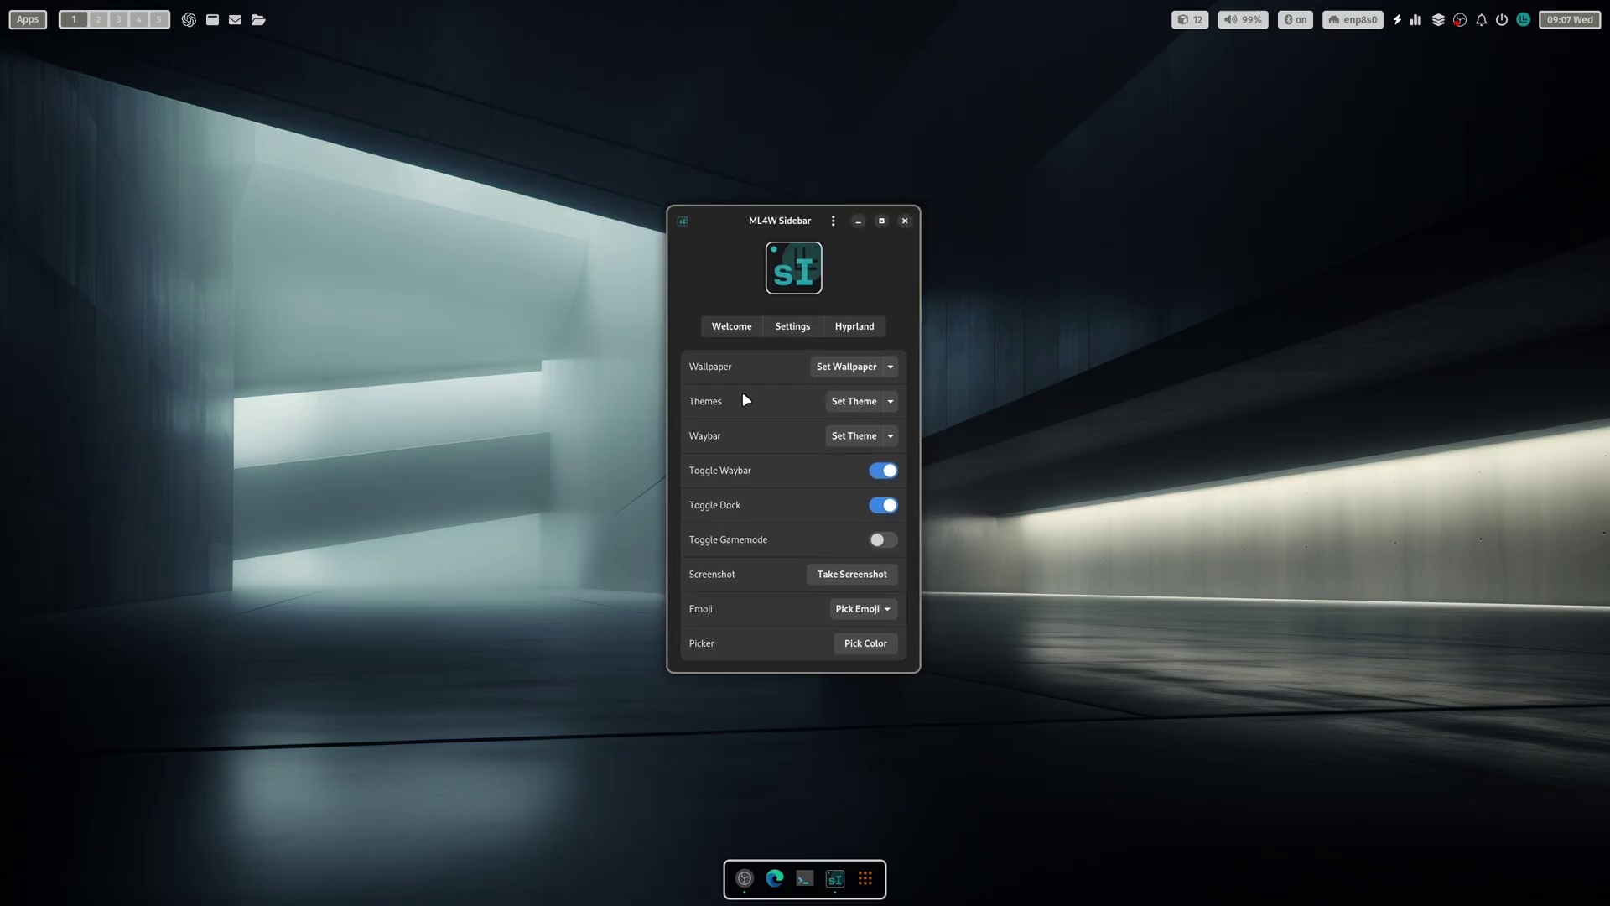
pyautogui.click(891, 366)
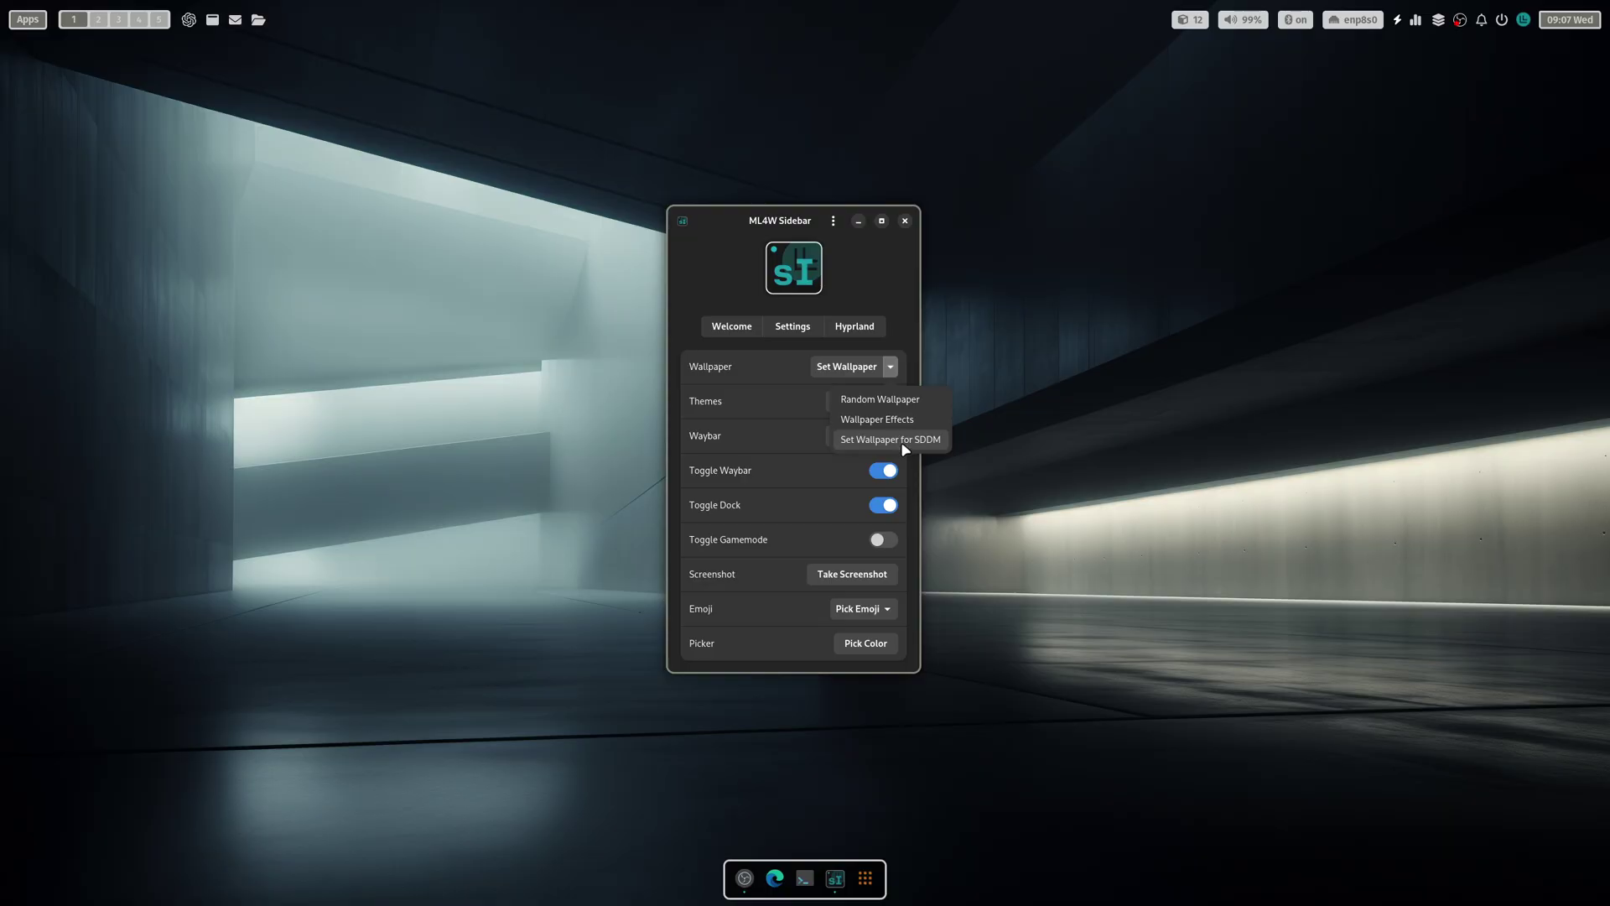
pyautogui.click(806, 378)
pyautogui.click(834, 369)
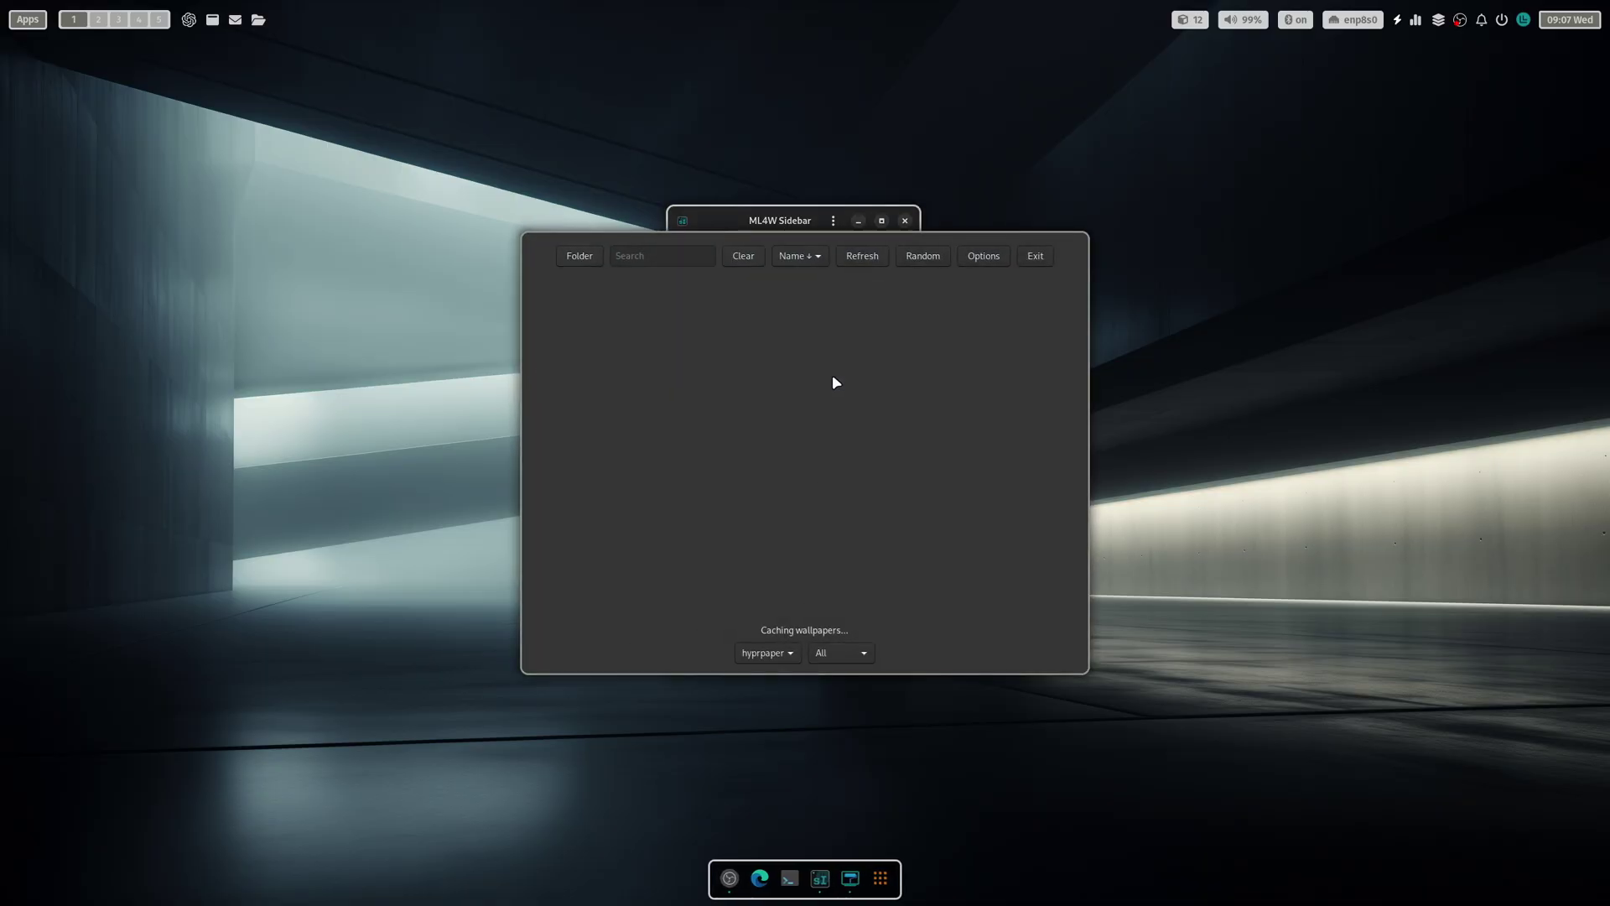
pyautogui.scroll(-1, 912, 498)
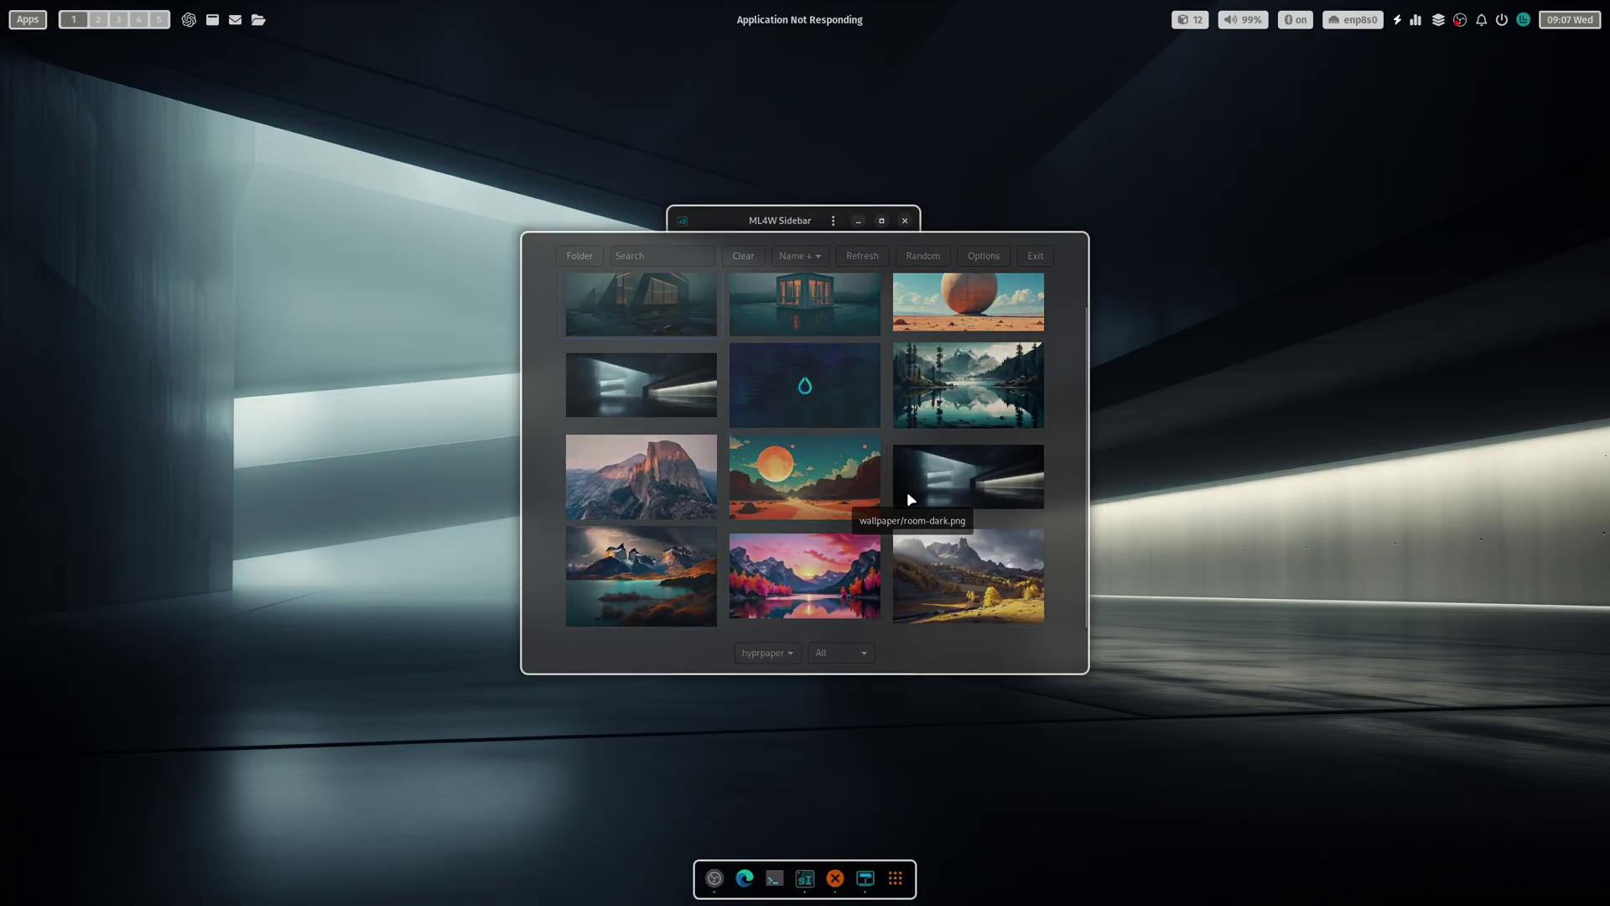
pyautogui.click(961, 582)
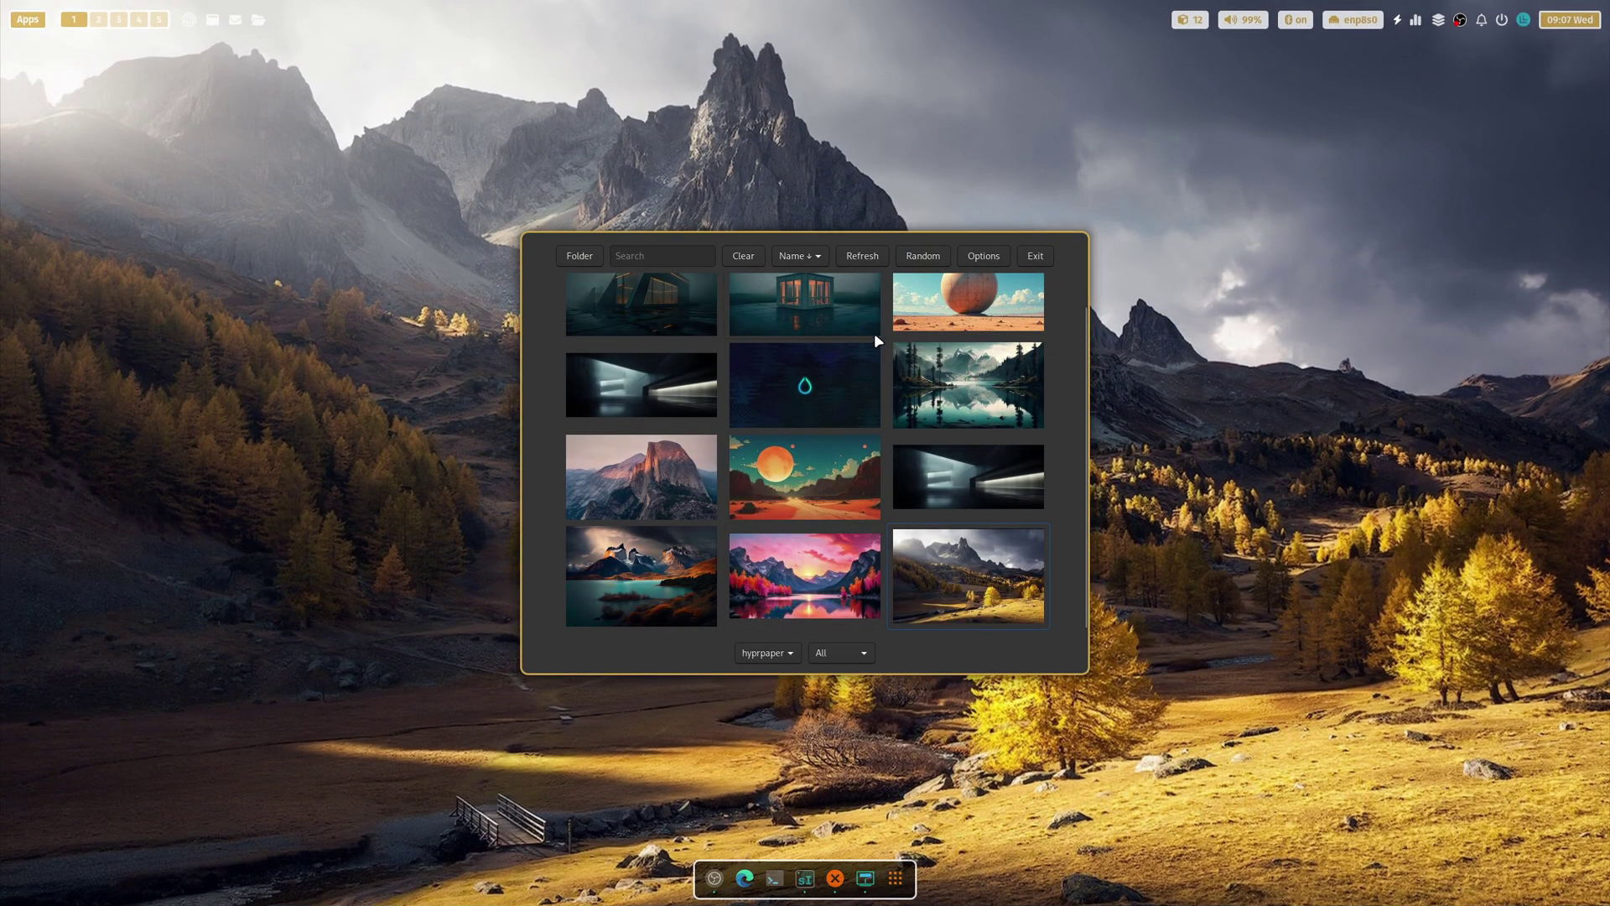
# - Load Pictures/BingWallpaper, set the sunset coastline image as wallpaper, and close the picker
pyautogui.click(577, 256)
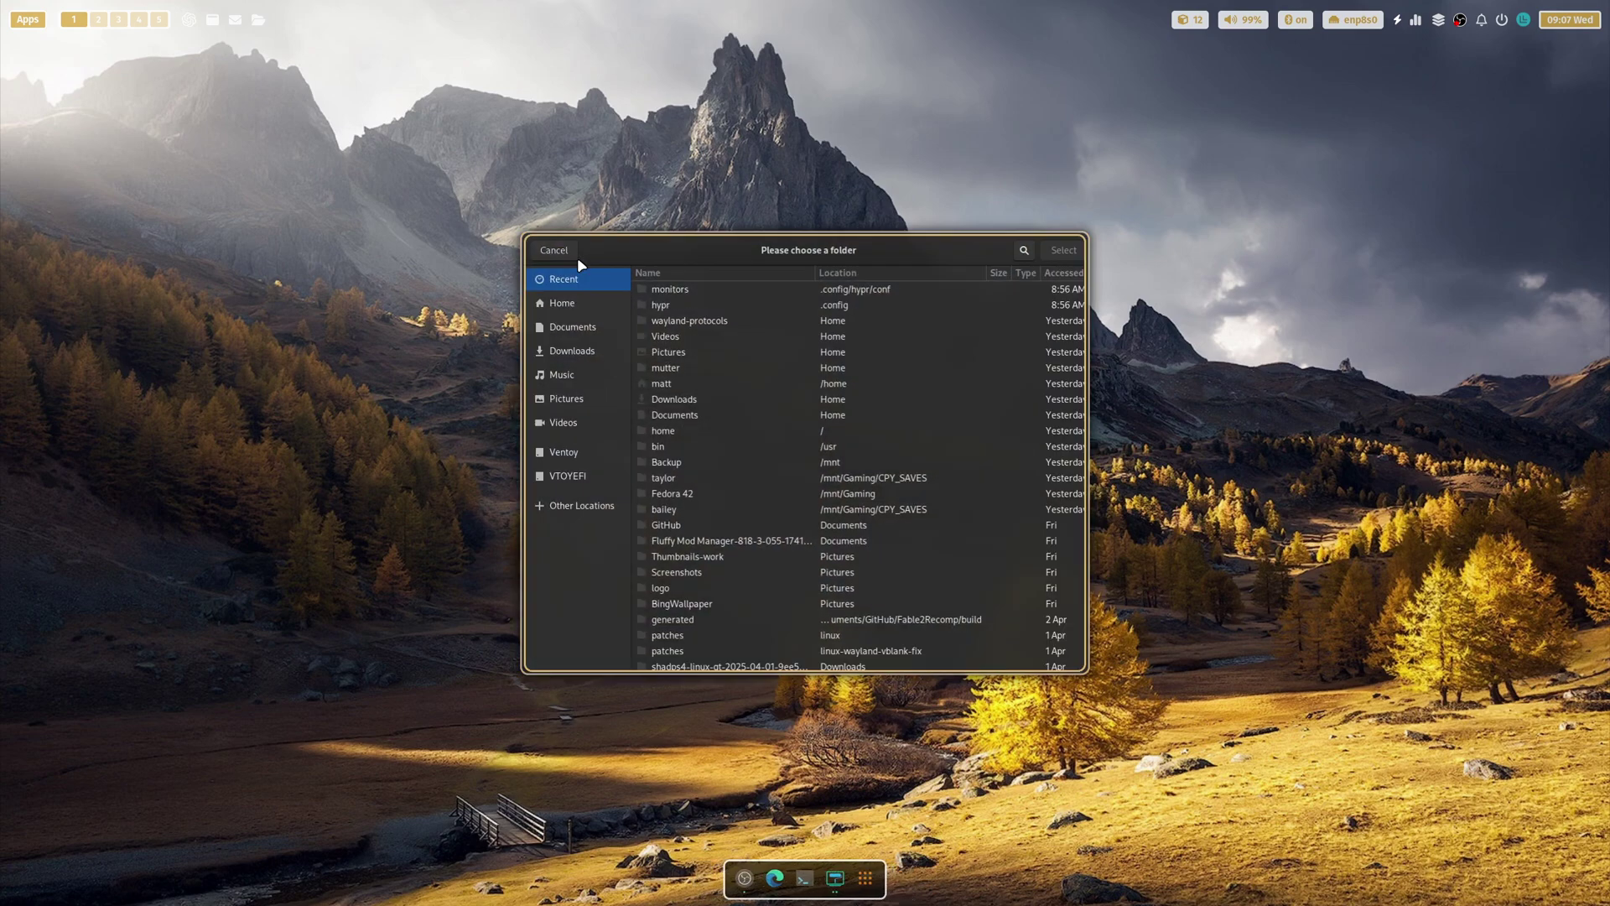
pyautogui.click(576, 395)
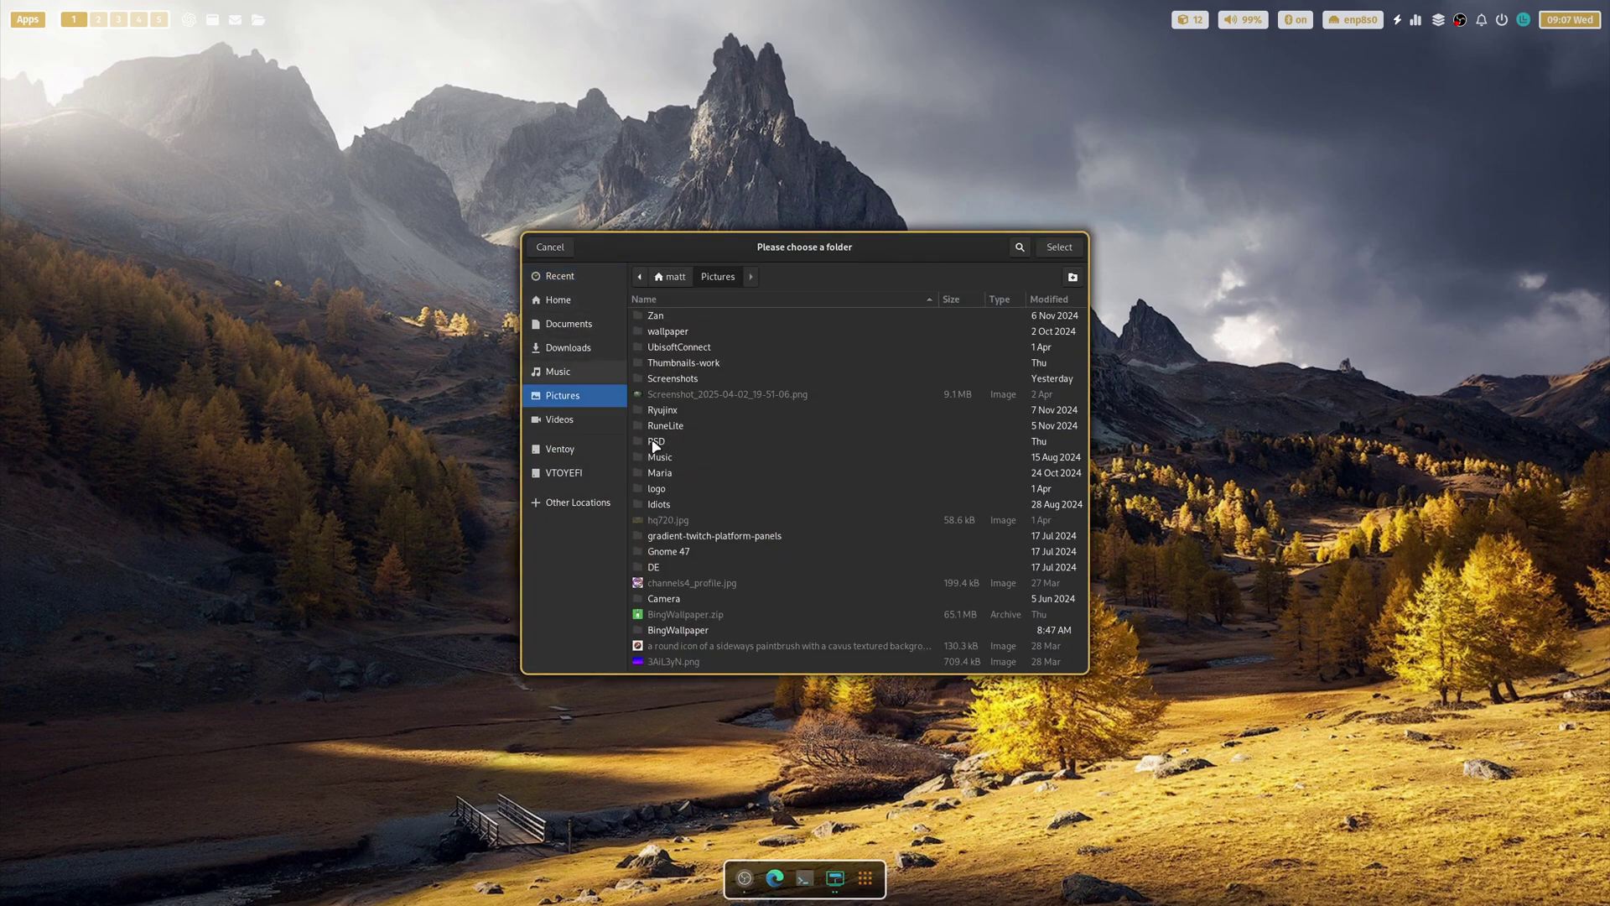
pyautogui.click(767, 630)
pyautogui.click(1059, 246)
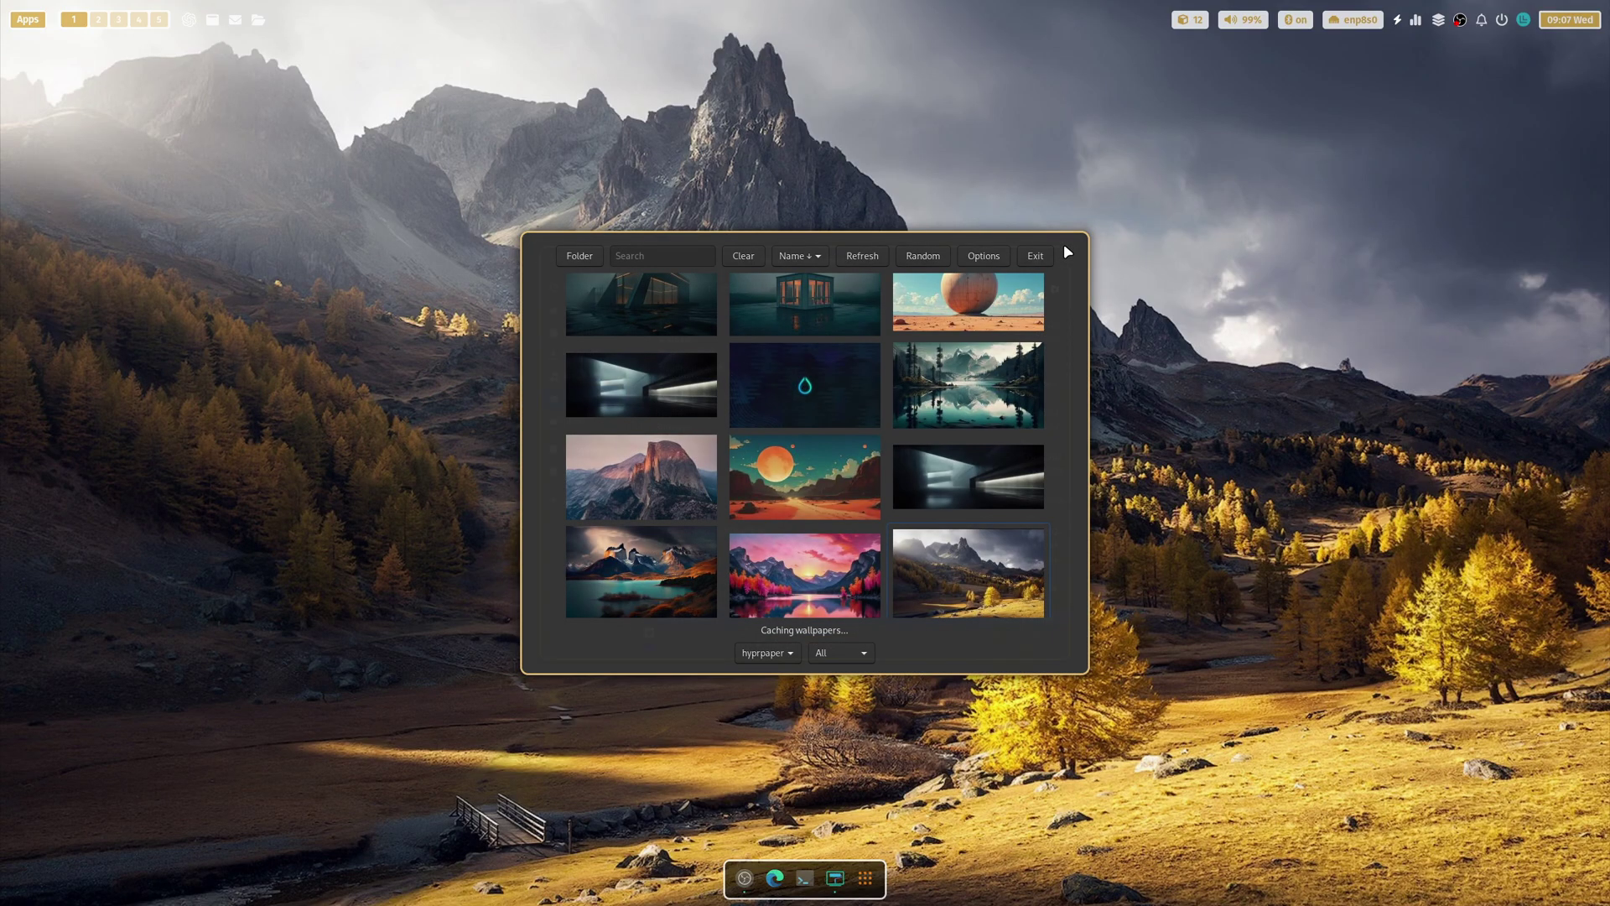
pyautogui.scroll(-3, 884, 495)
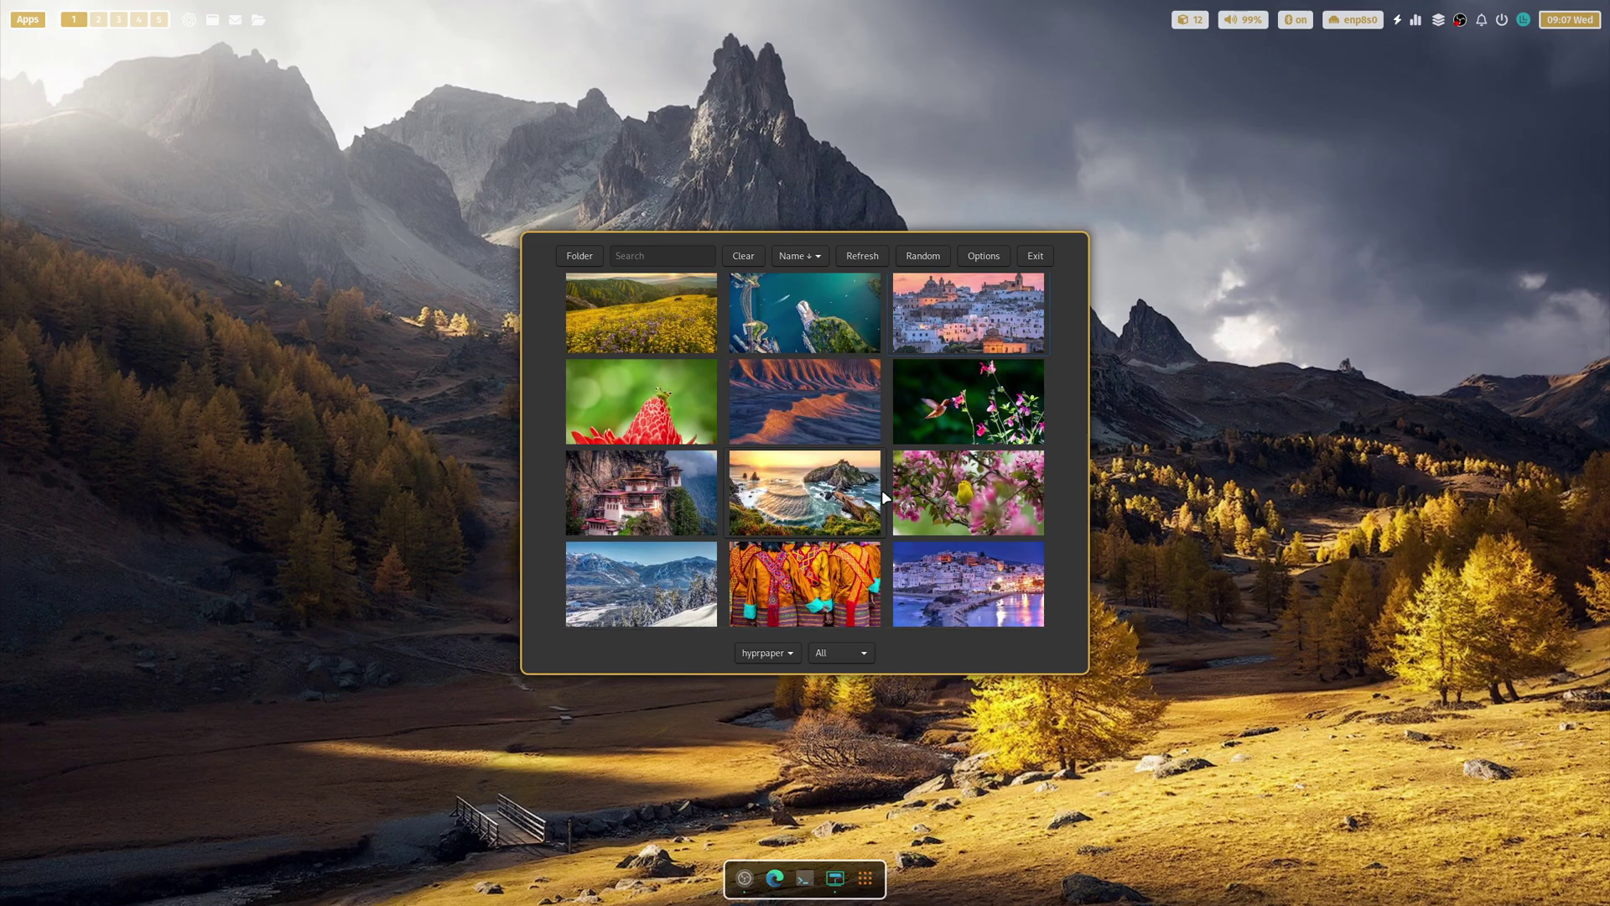
pyautogui.scroll(3, 882, 490)
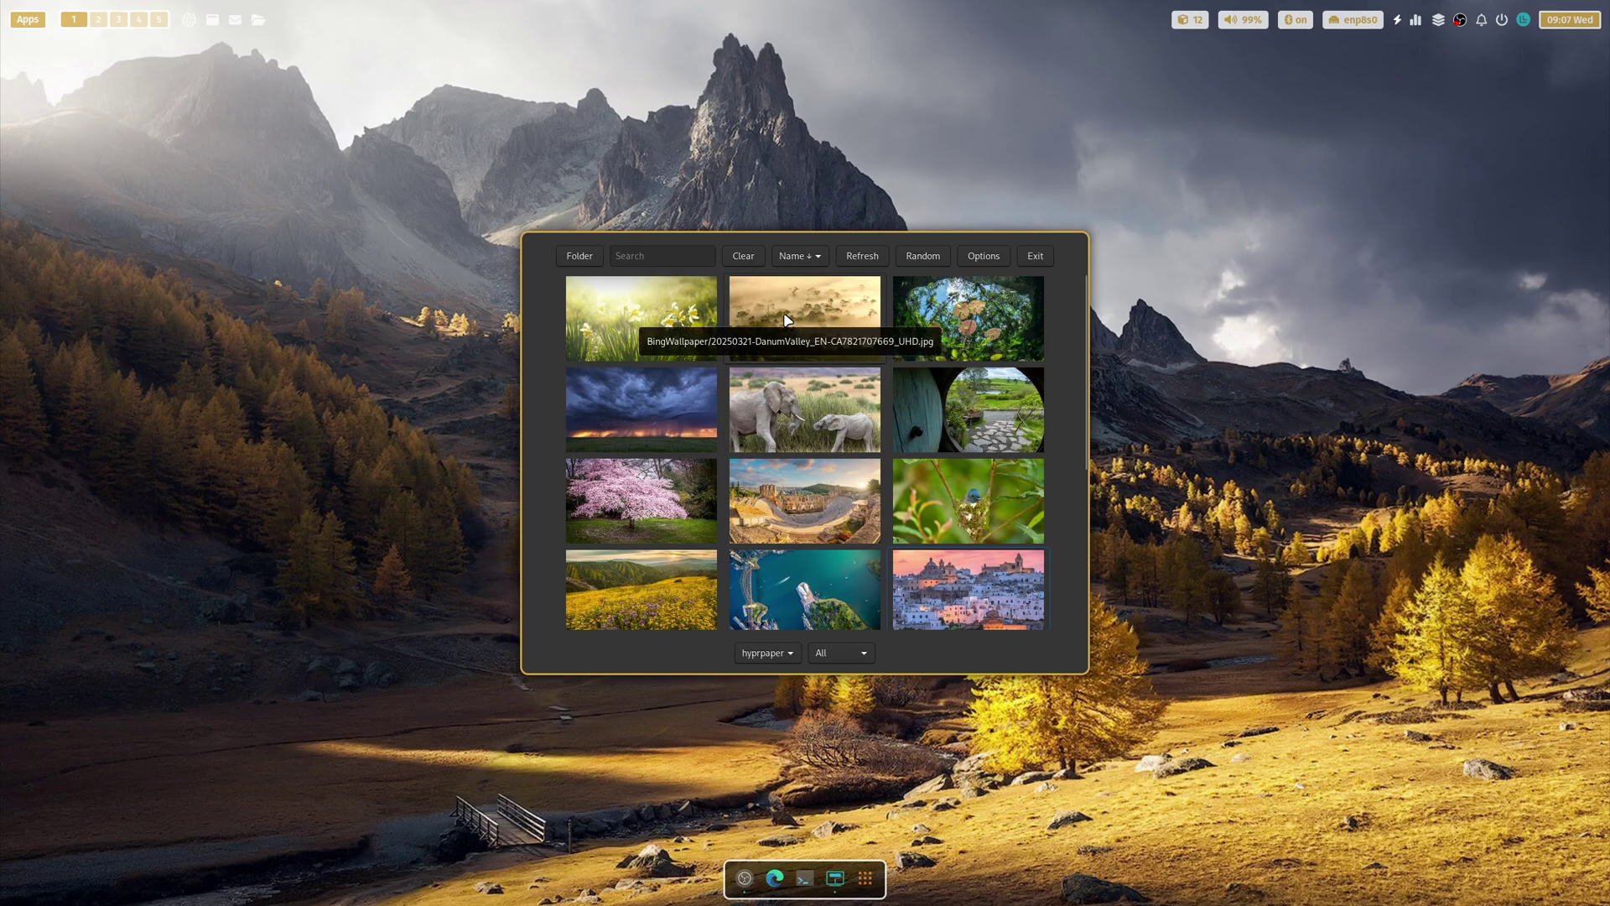
pyautogui.scroll(-3, 811, 371)
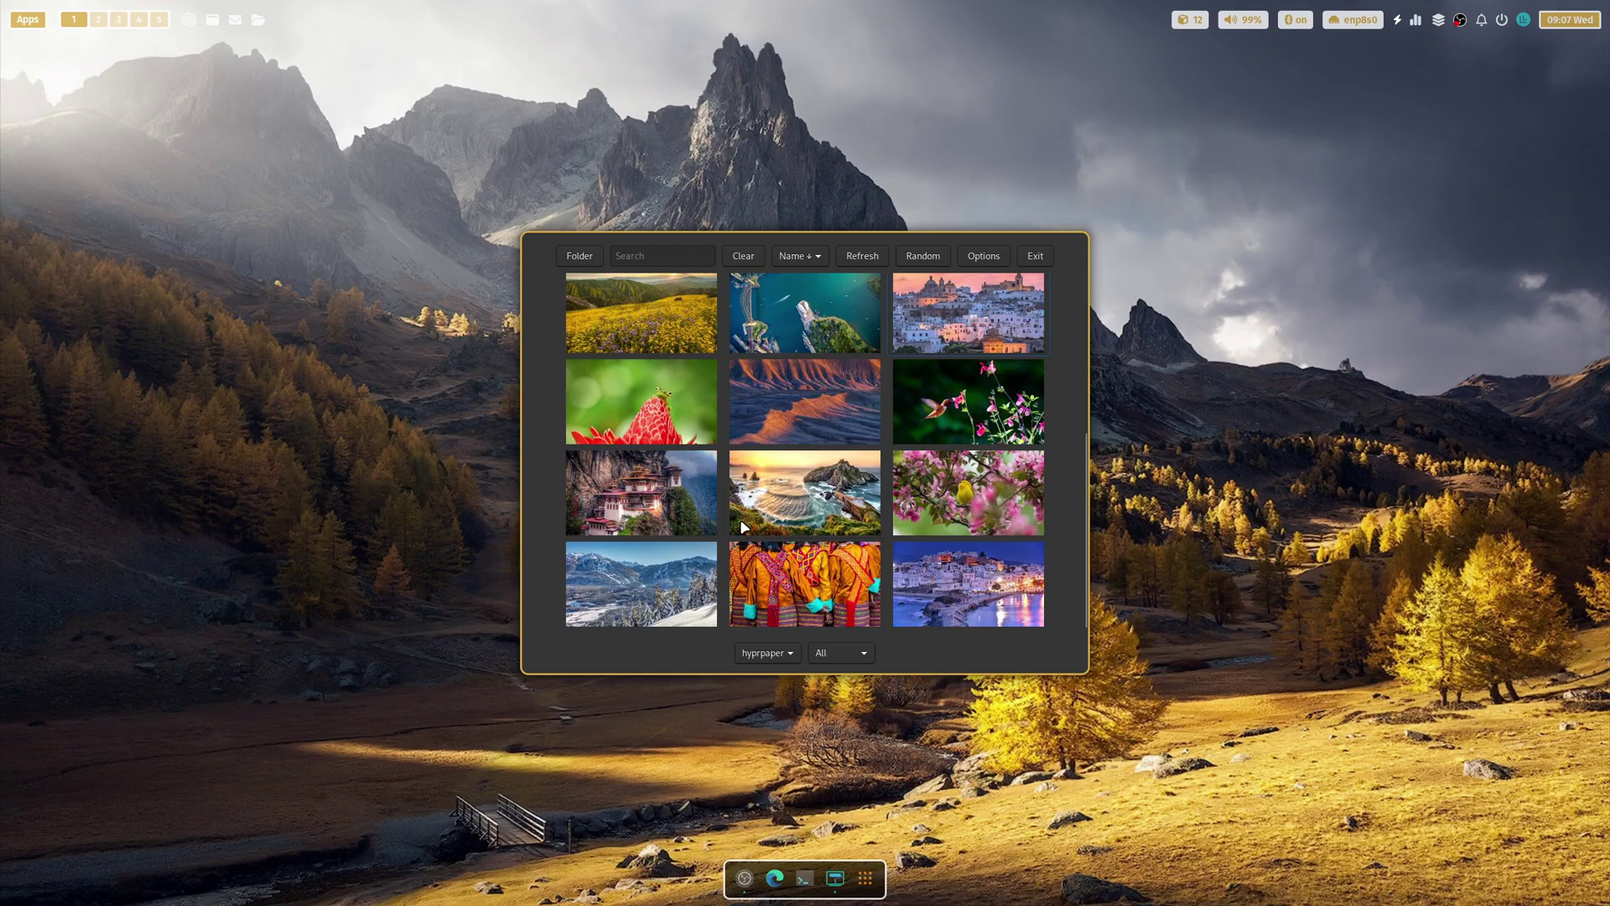
pyautogui.click(768, 515)
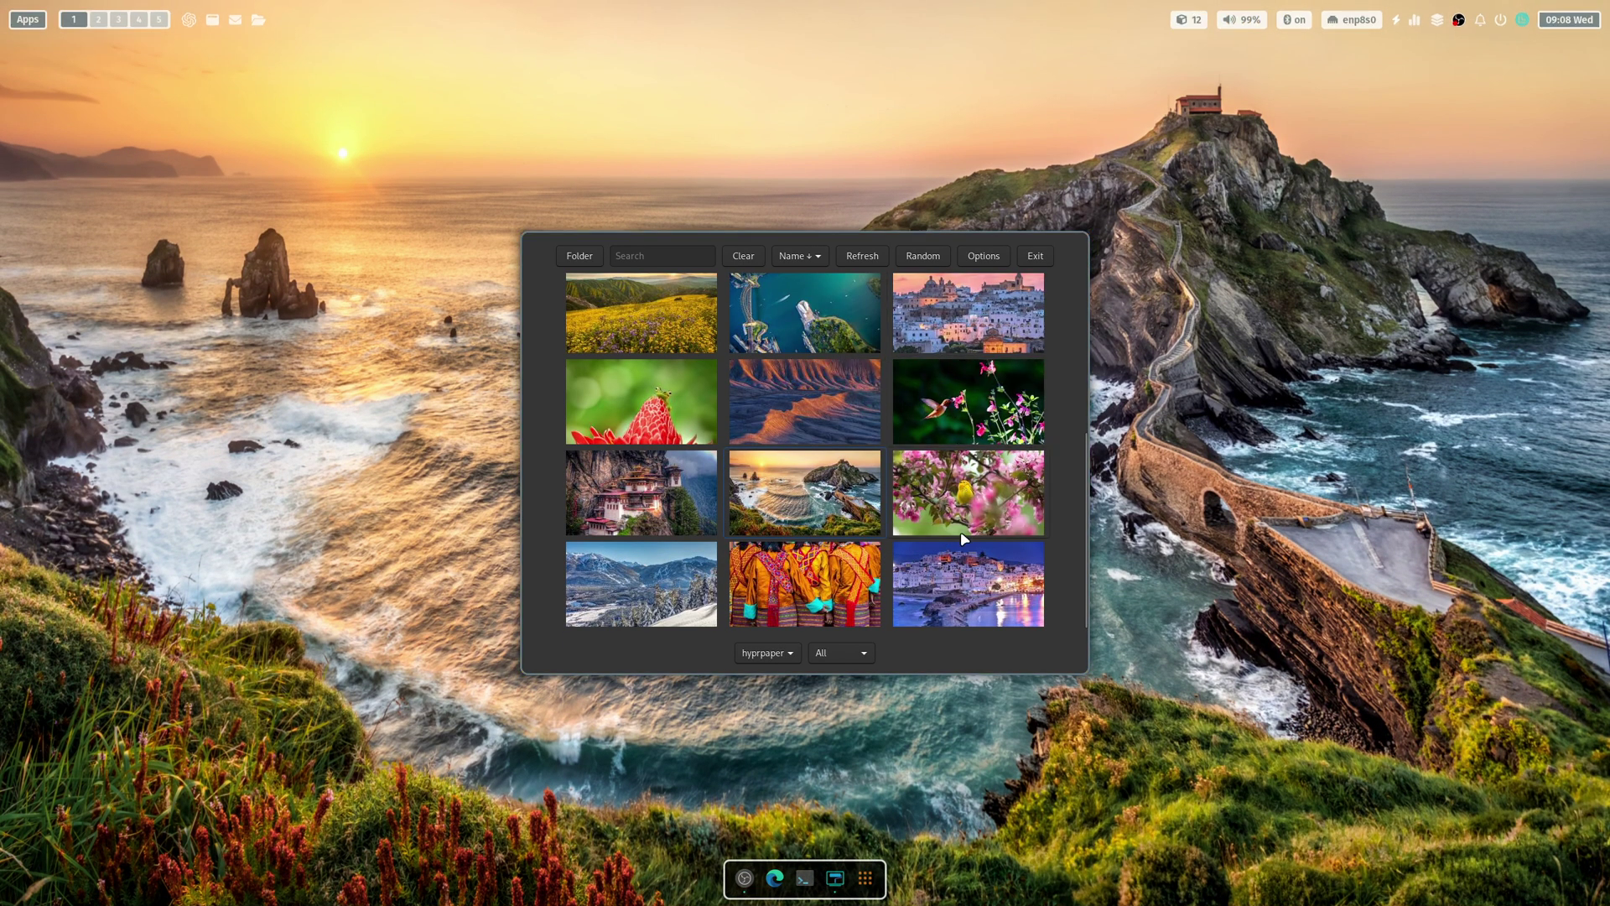
pyautogui.press('q')
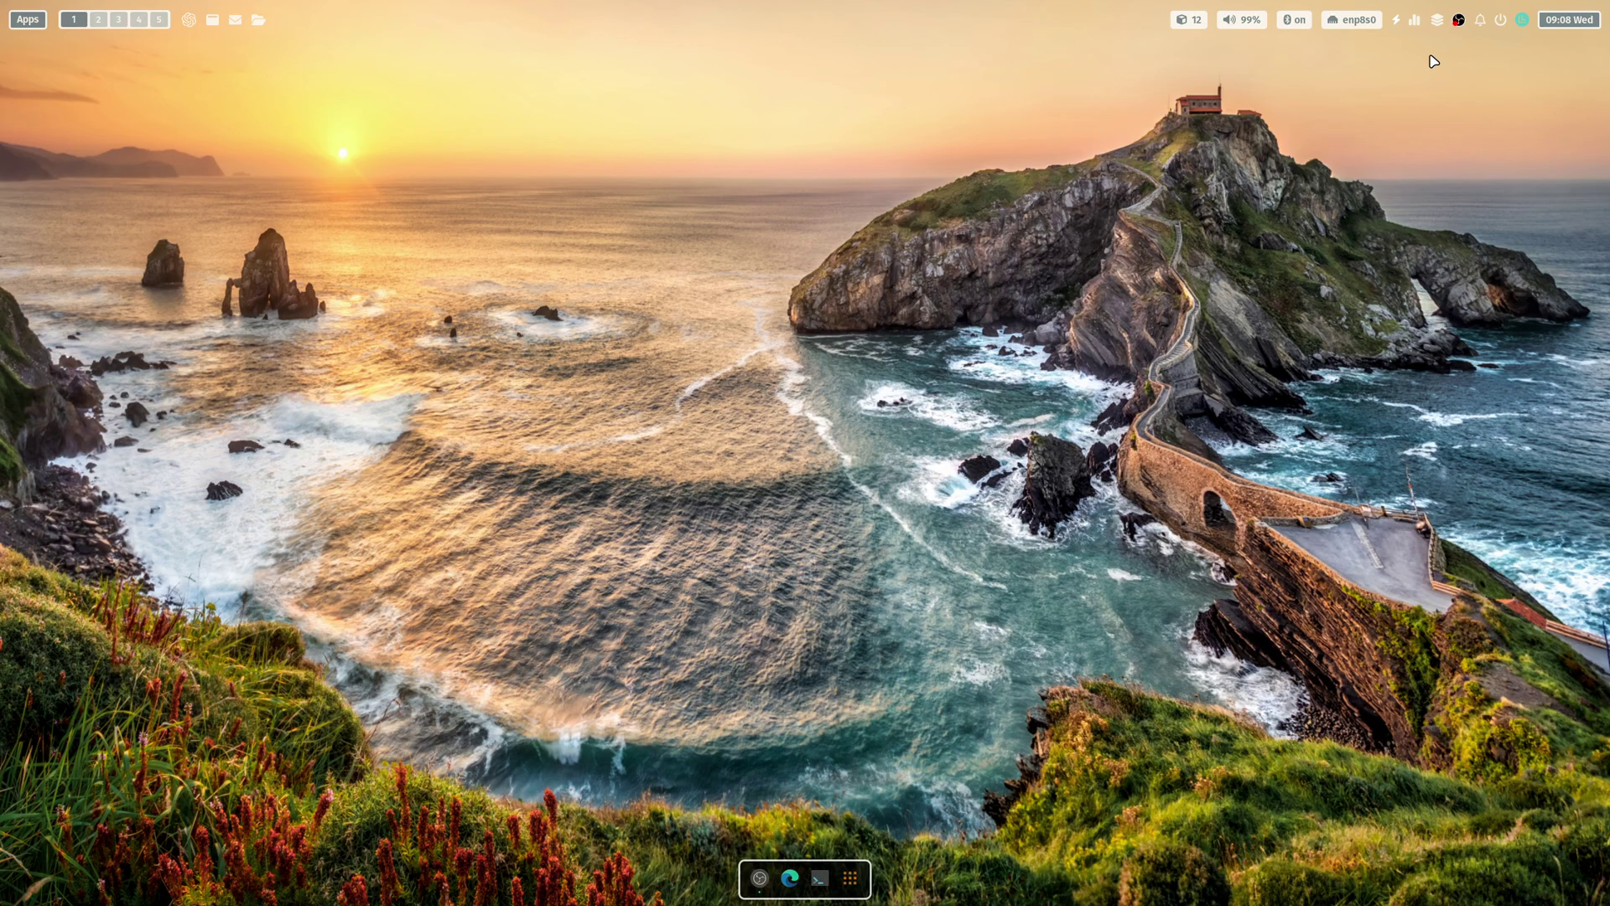
# - Apply the ML4W Blur Colored Waybar theme and sample a colour from the wallpaper's sea
pyautogui.click(1521, 19)
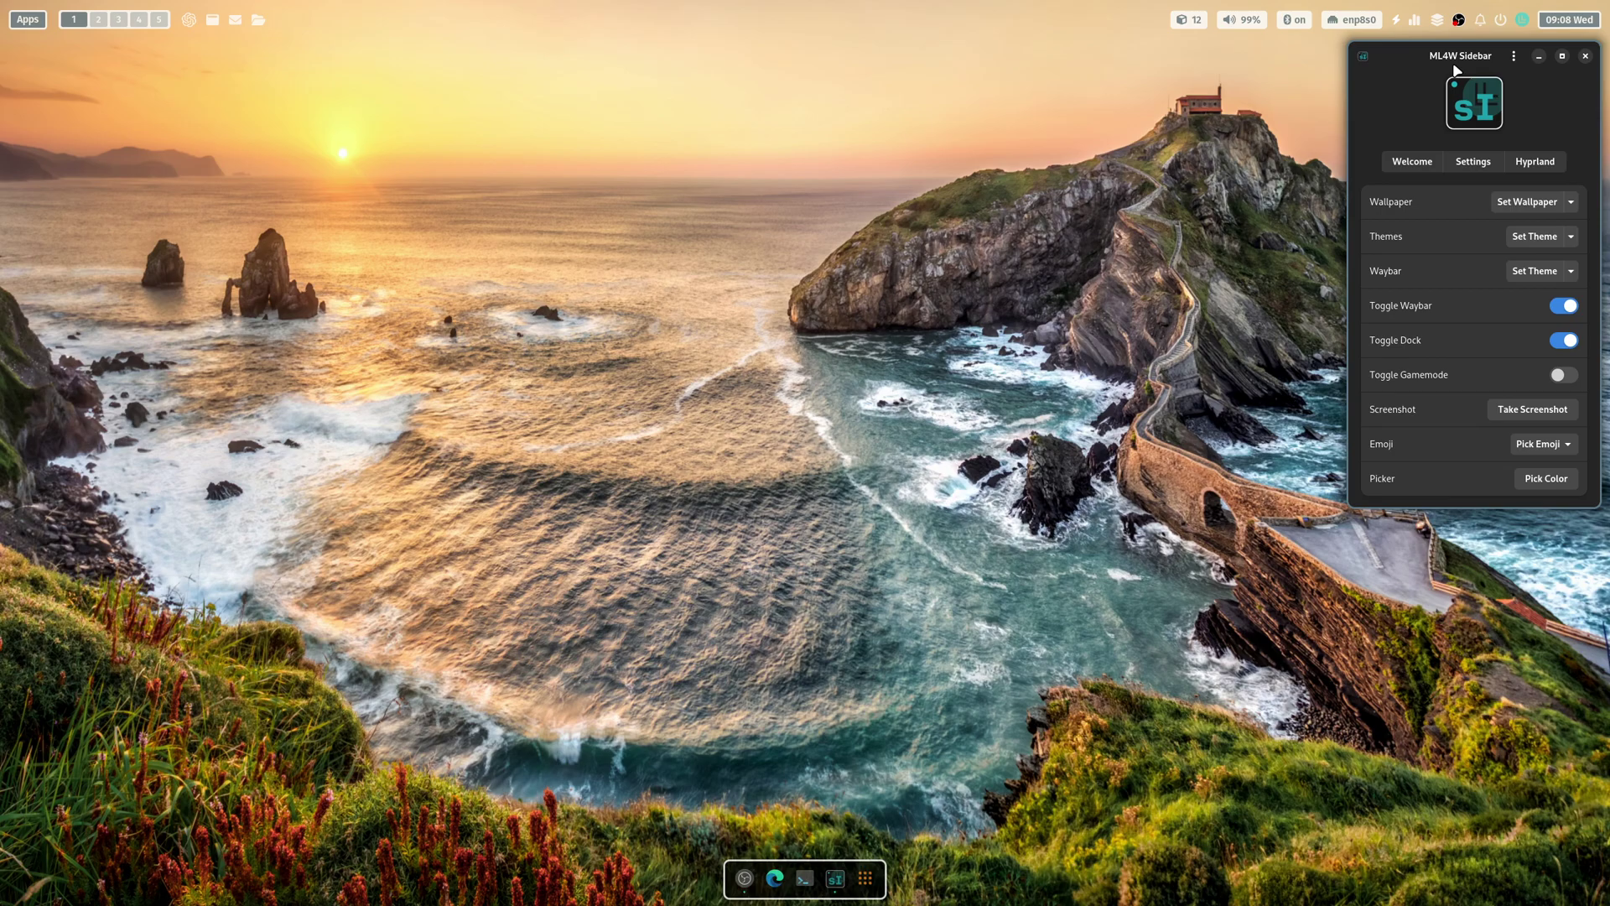
pyautogui.moveTo(1444, 67); pyautogui.dragTo(765, 219)
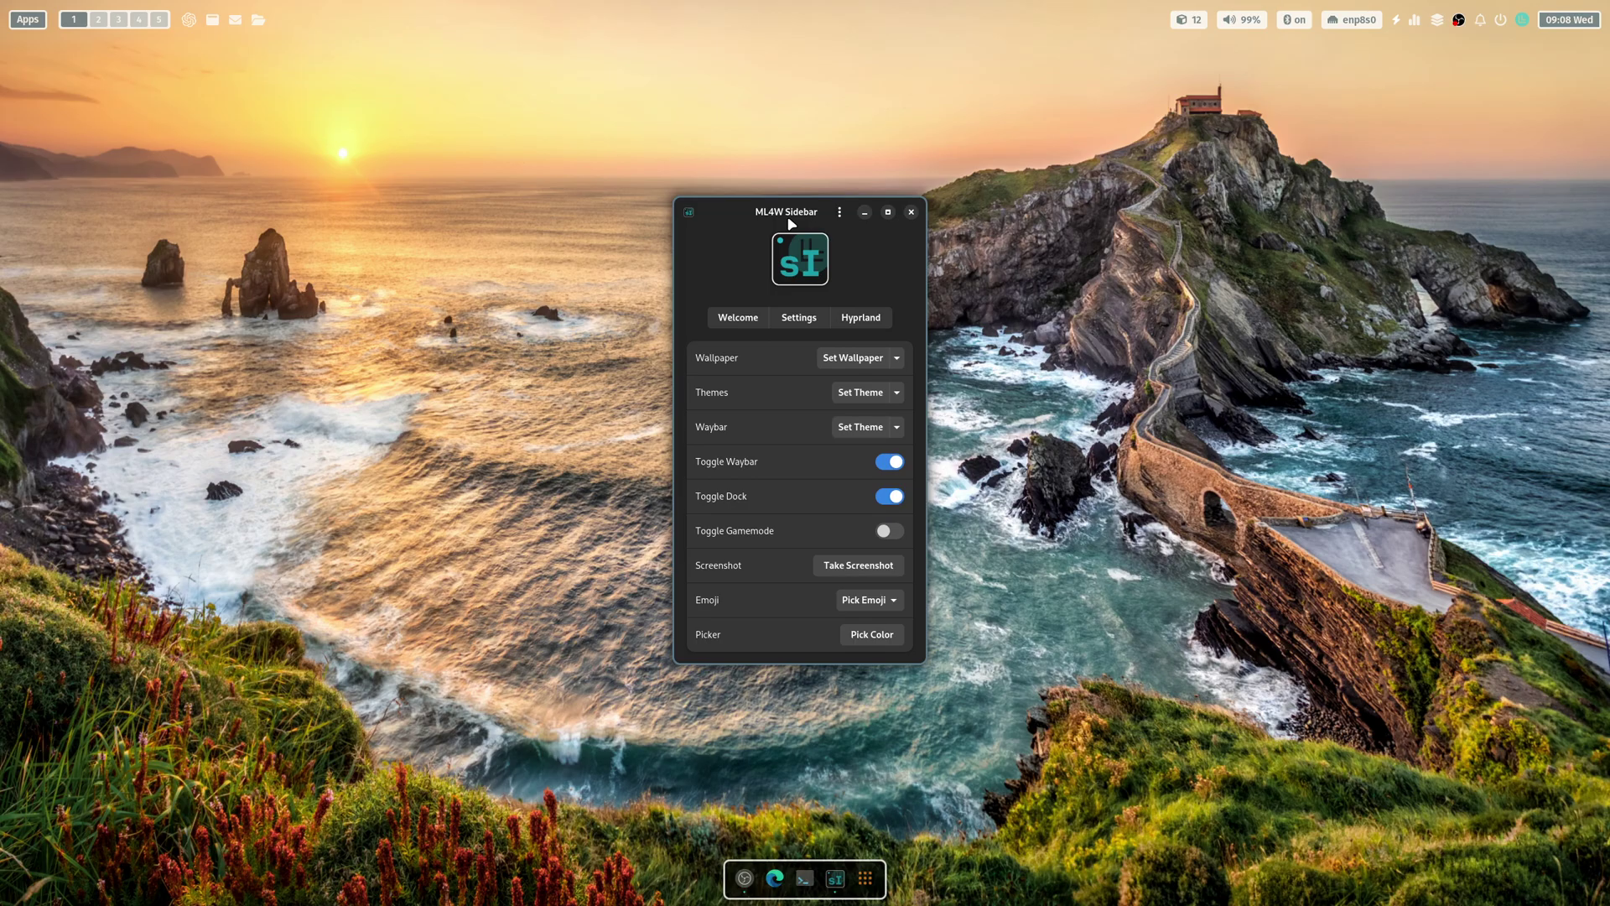
pyautogui.moveTo(792, 212); pyautogui.dragTo(798, 209)
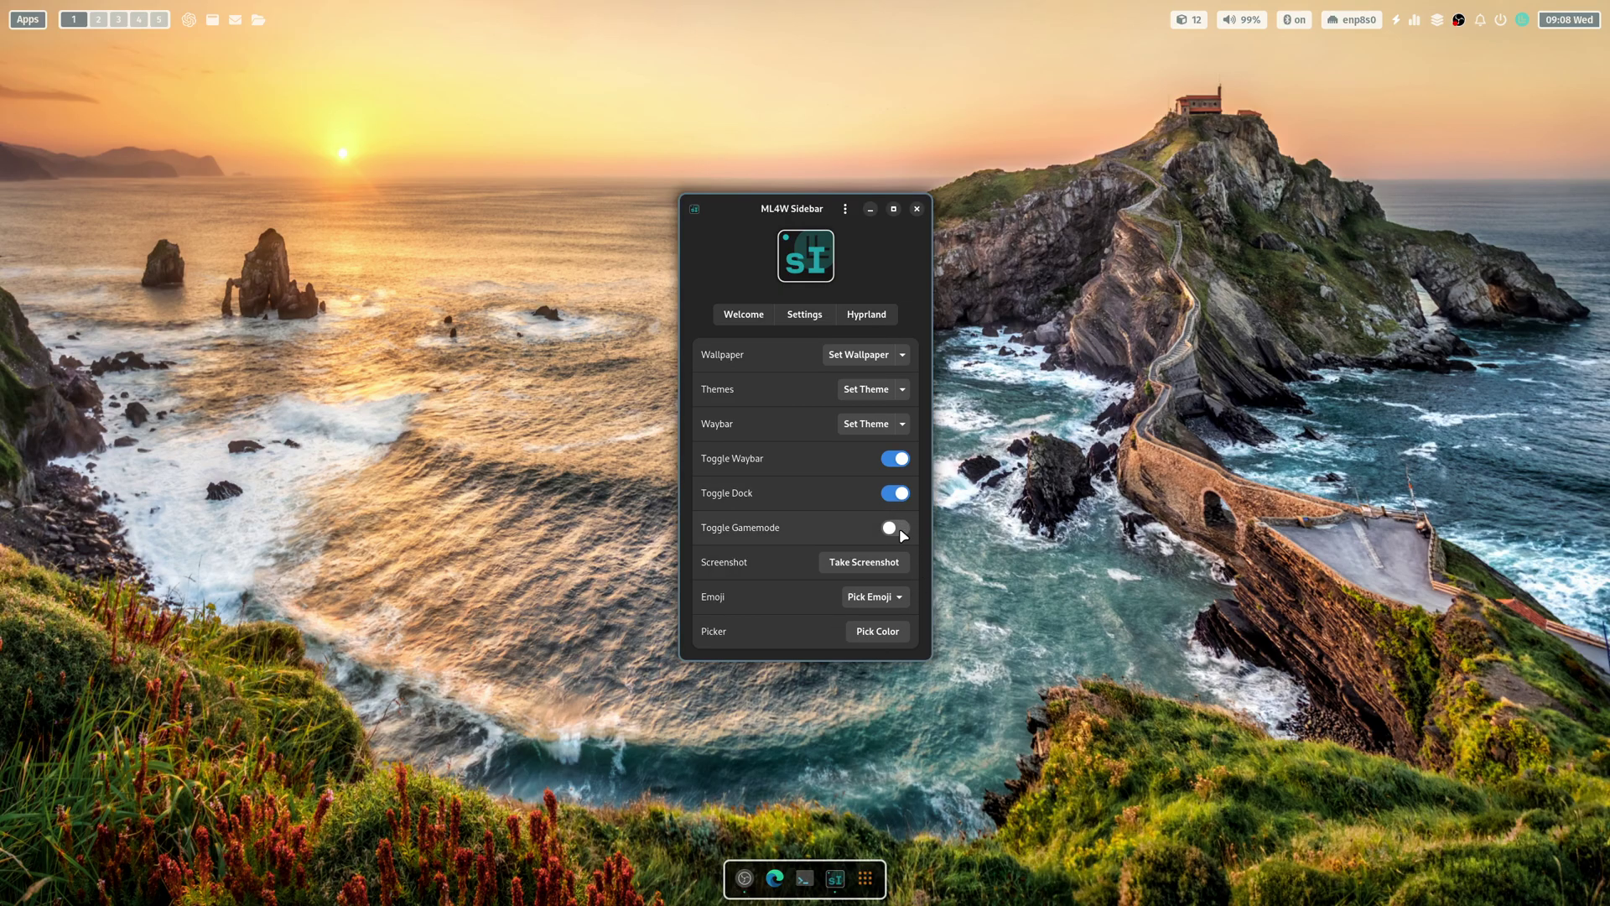
pyautogui.click(872, 425)
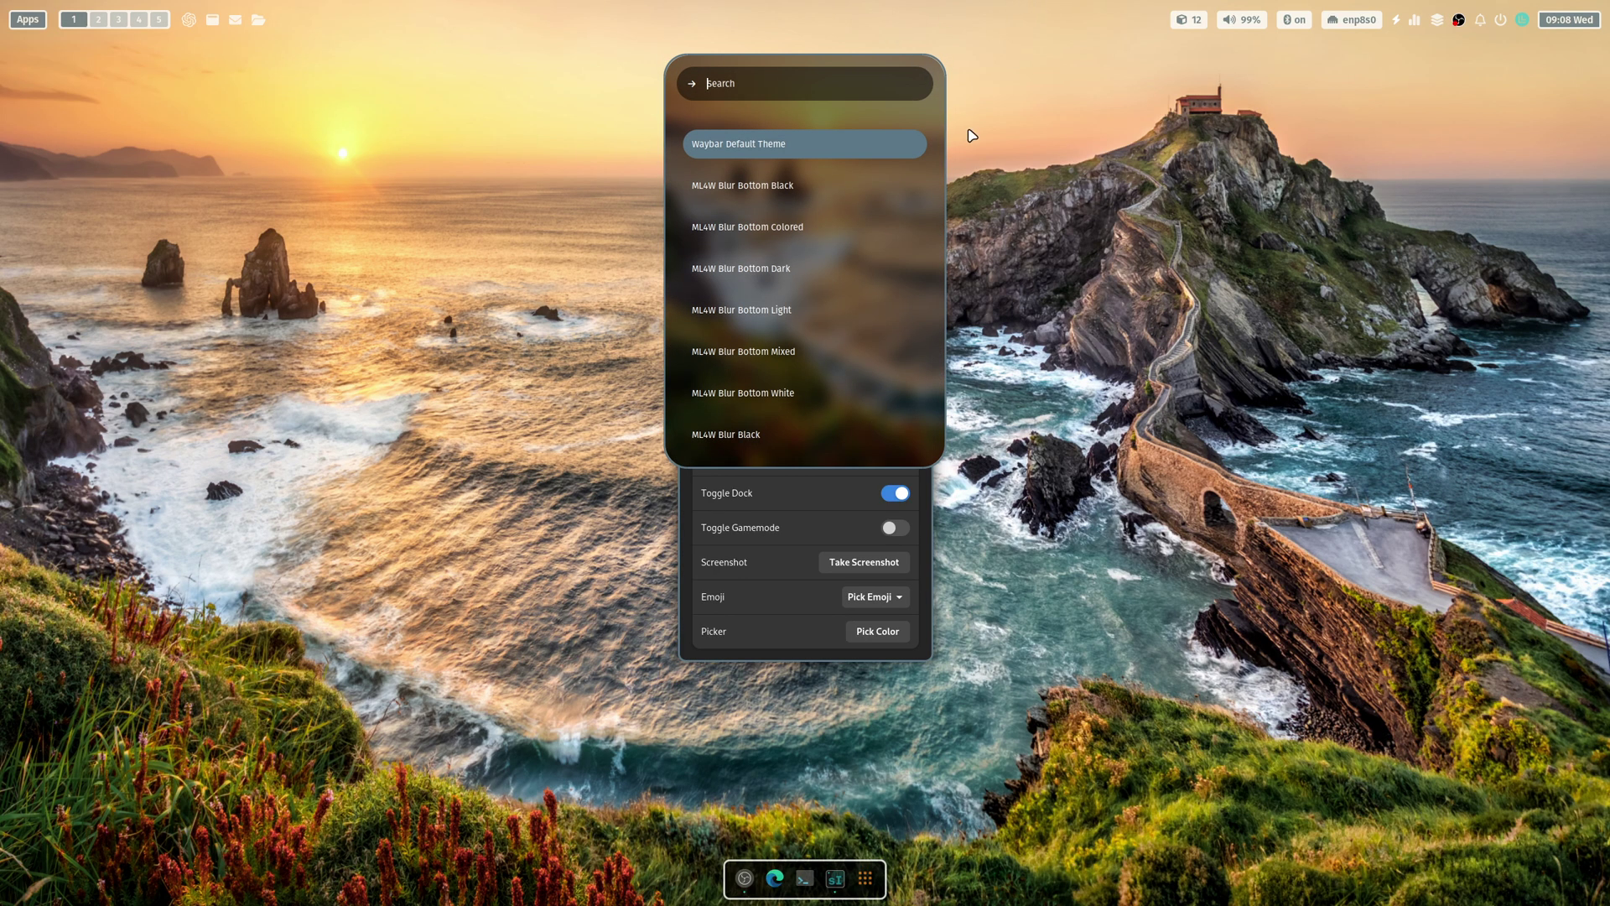
pyautogui.scroll(-6, 869, 389)
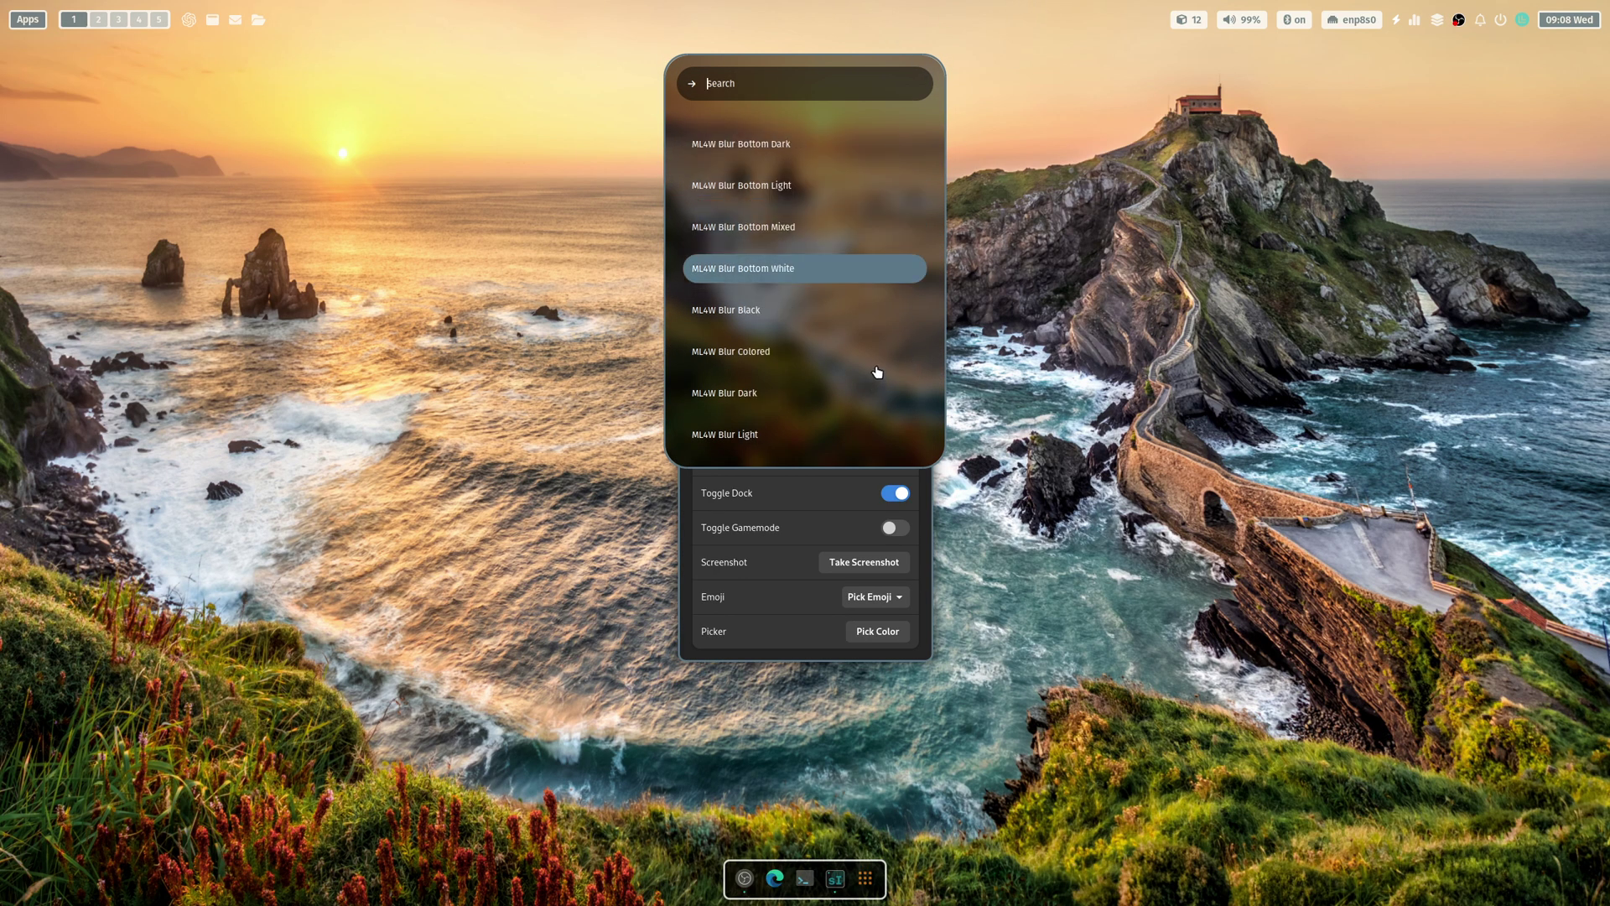
pyautogui.click(754, 351)
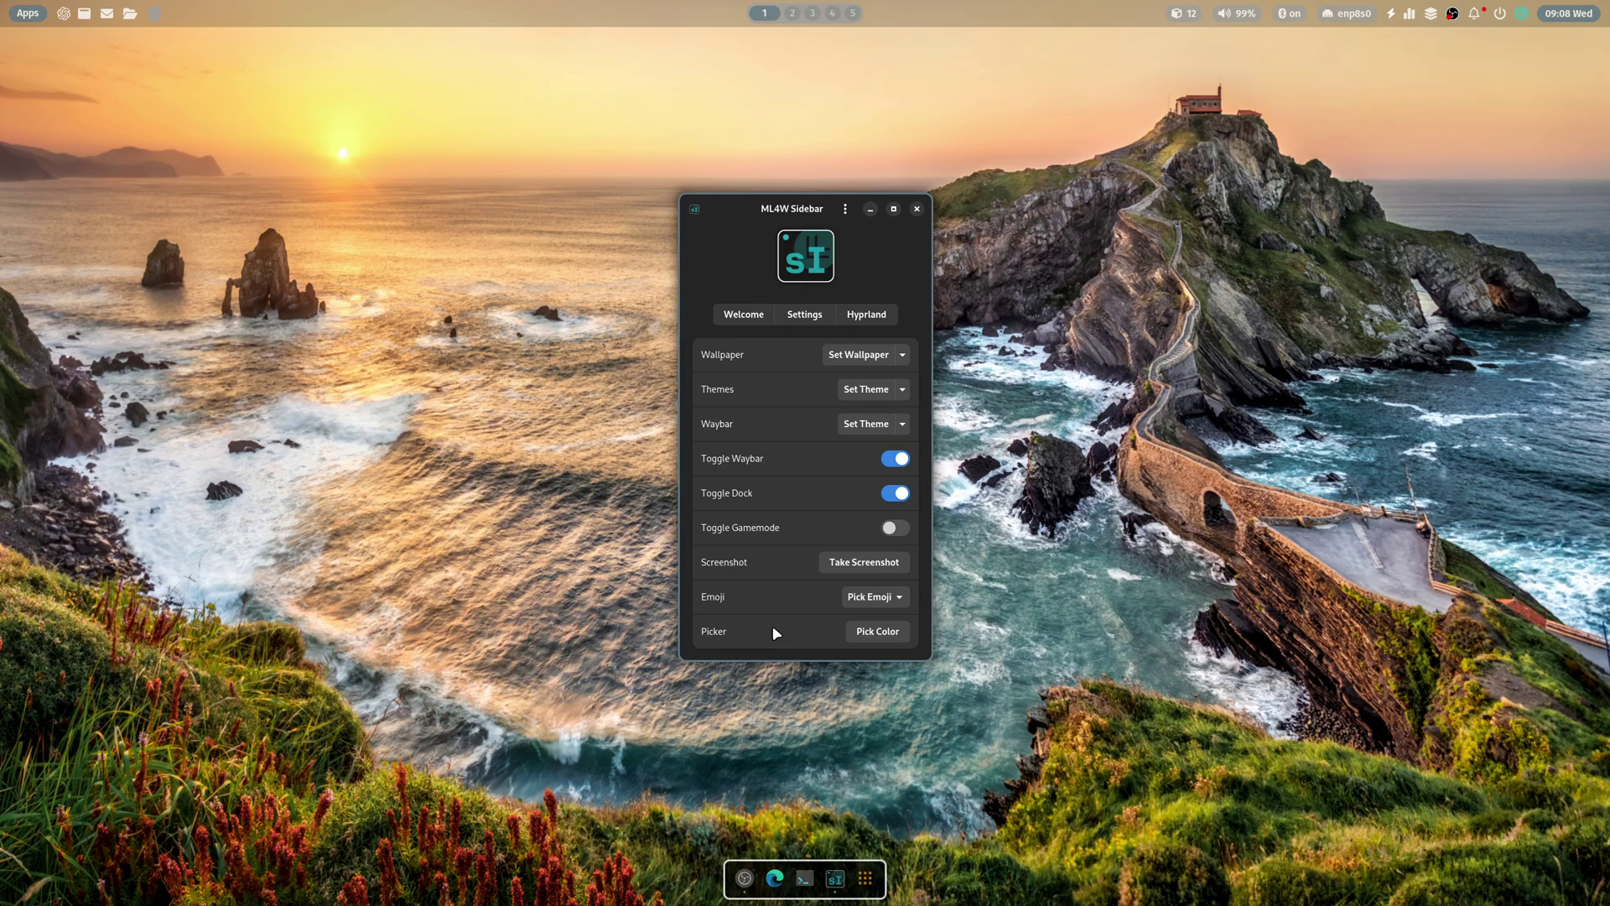
pyautogui.click(871, 638)
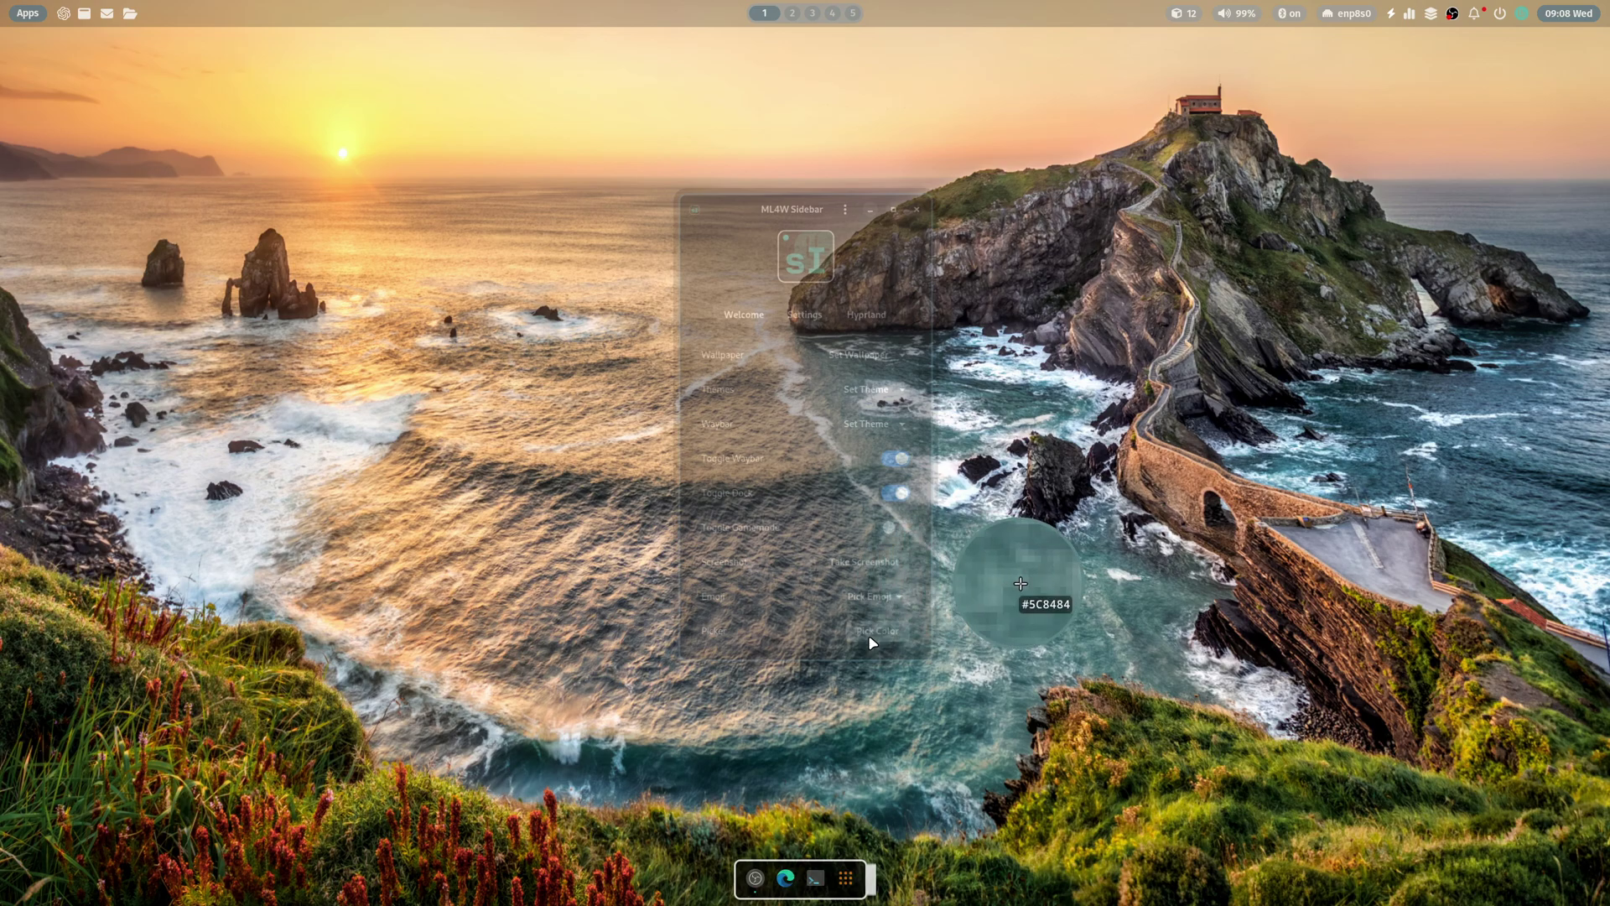
pyautogui.click(1043, 584)
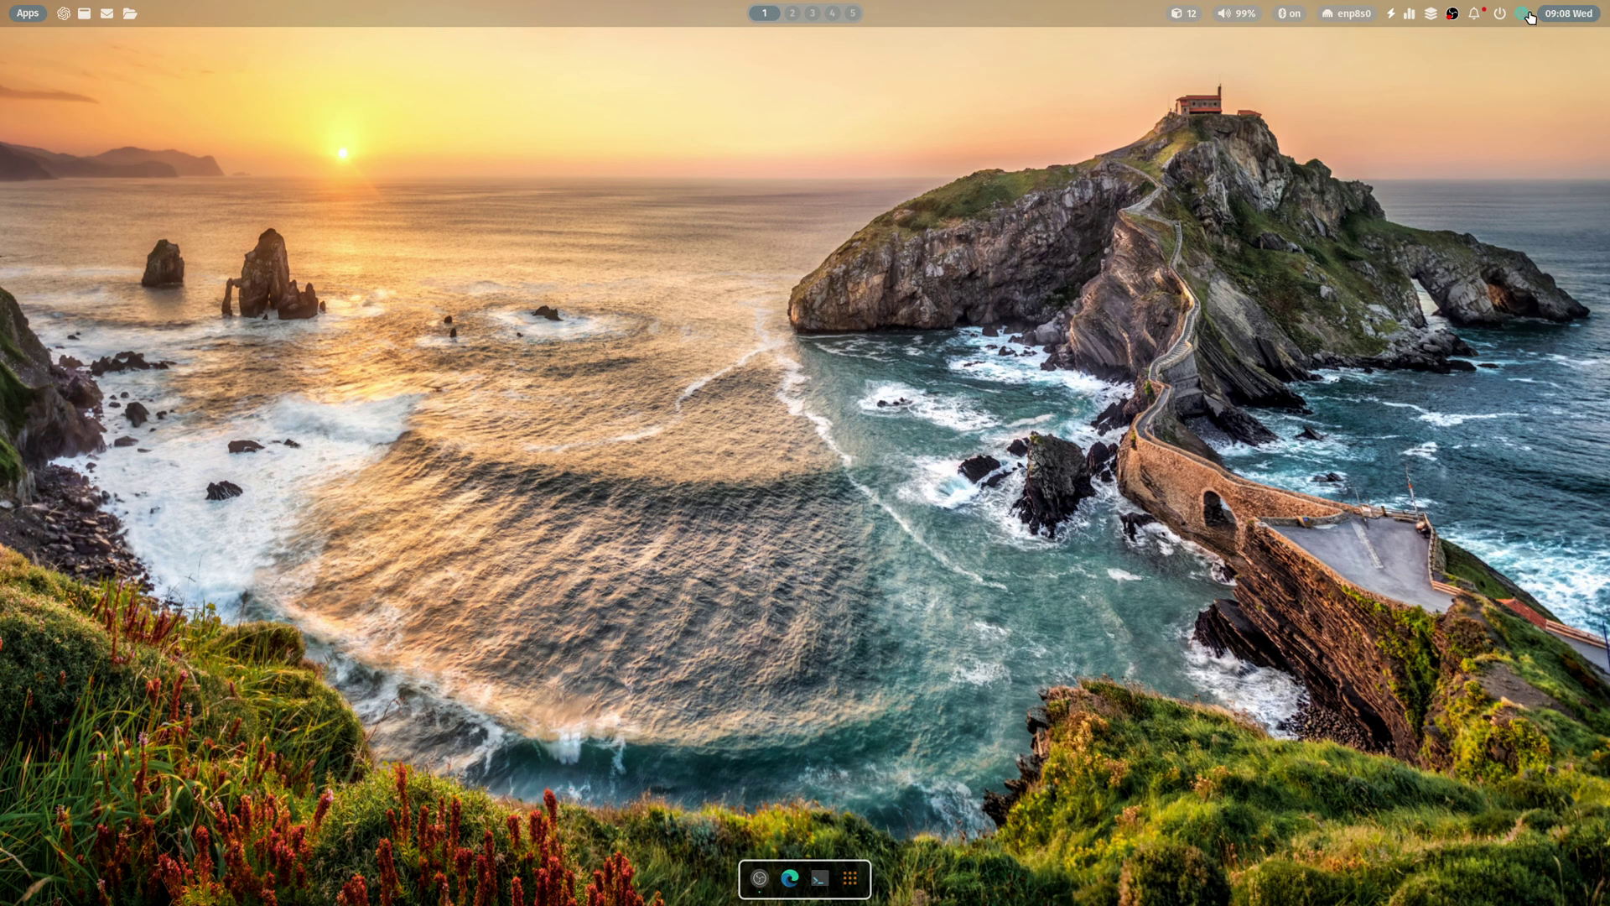
# - Open ML4W Dotfiles Settings, centre the window and enlarge it
pyautogui.press('super+ctrl+s')
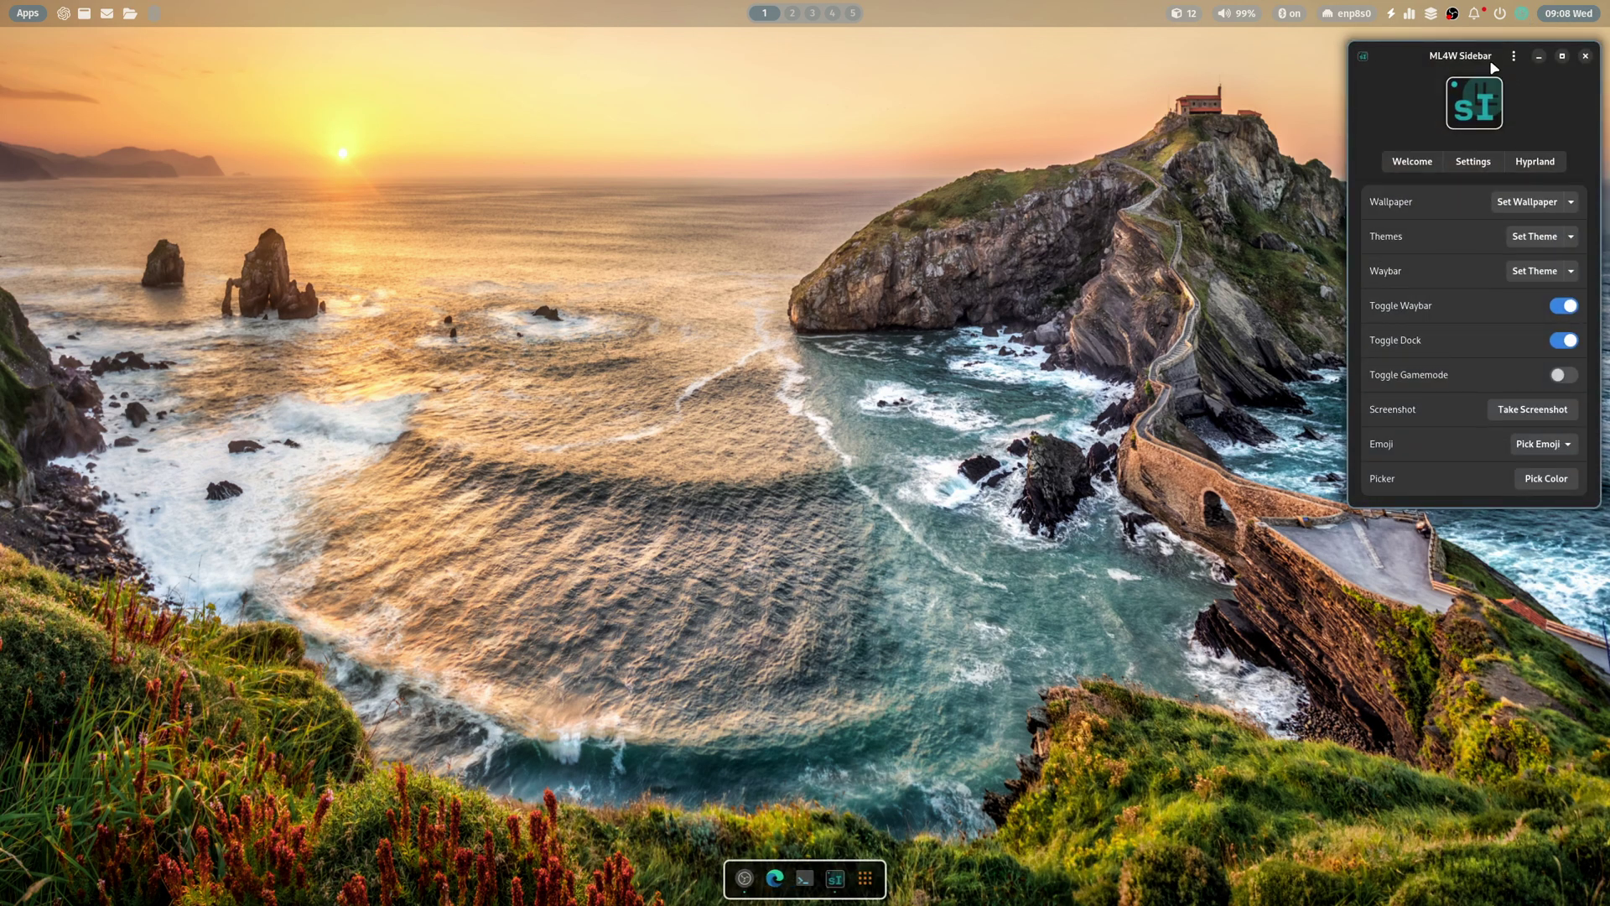
pyautogui.moveTo(1443, 53); pyautogui.dragTo(773, 183)
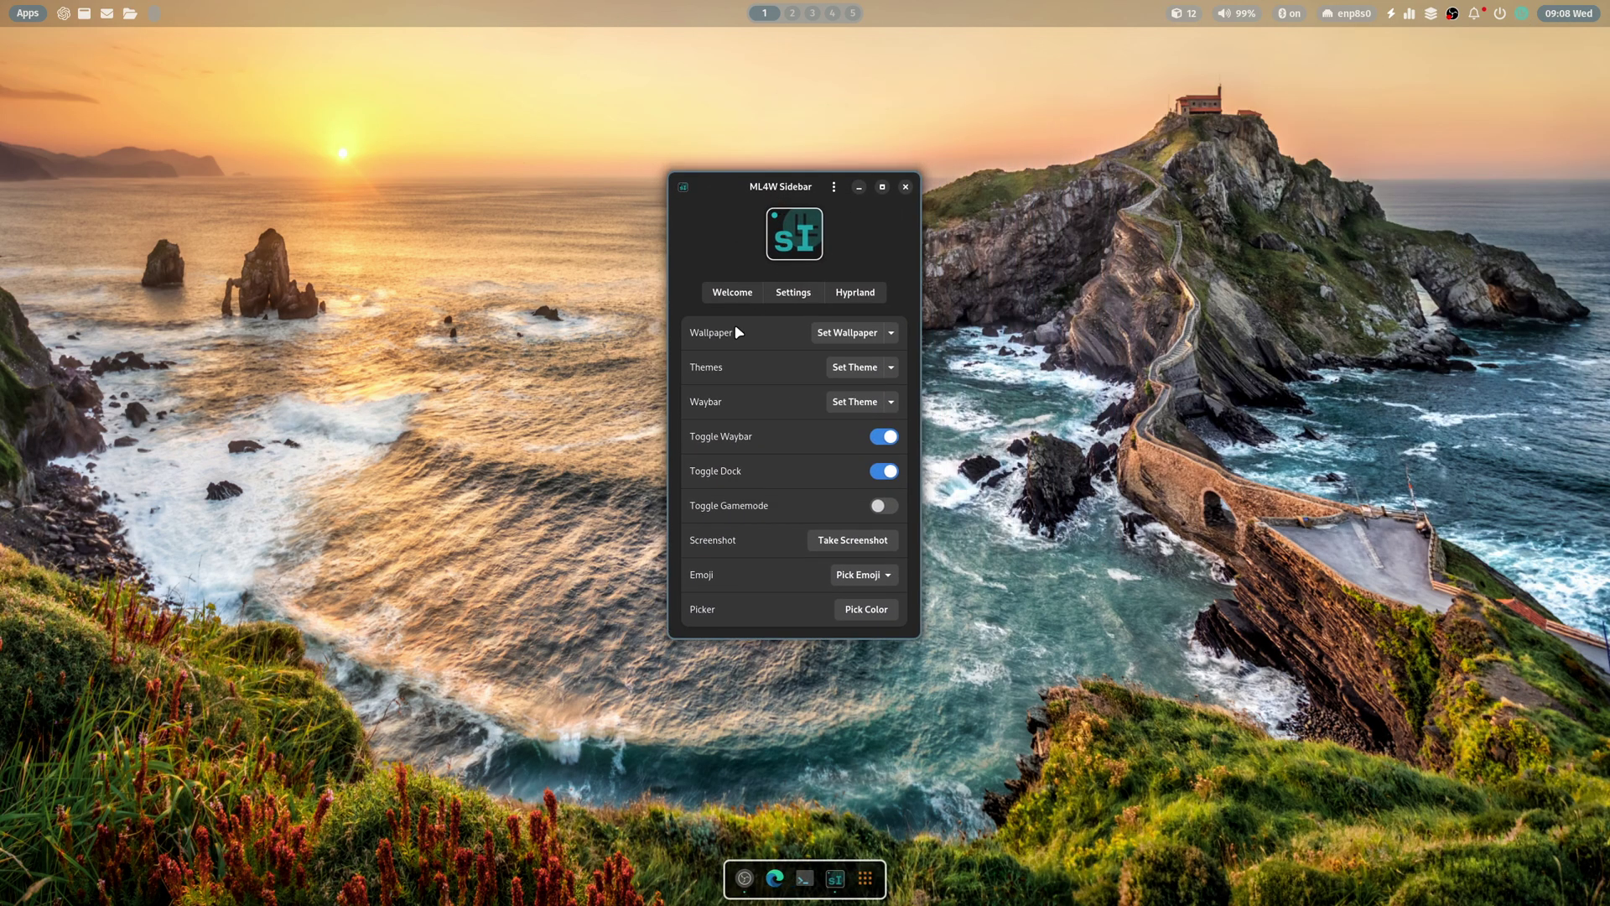
pyautogui.press('super+q')
pyautogui.press('super+ctrl+s')
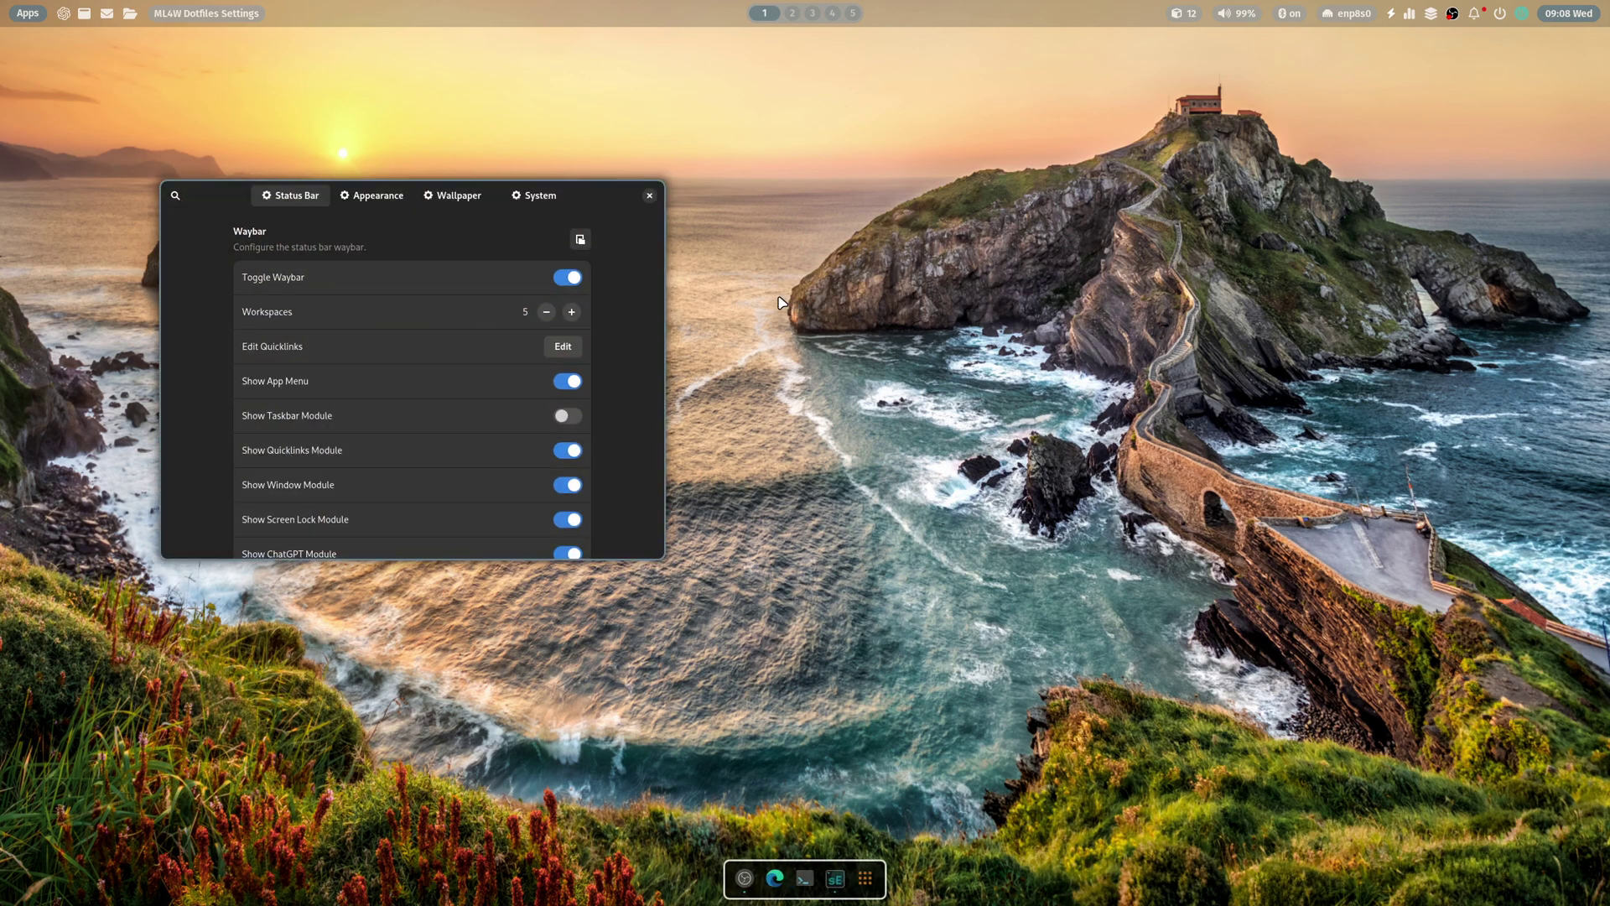
pyautogui.moveTo(577, 187); pyautogui.dragTo(990, 234)
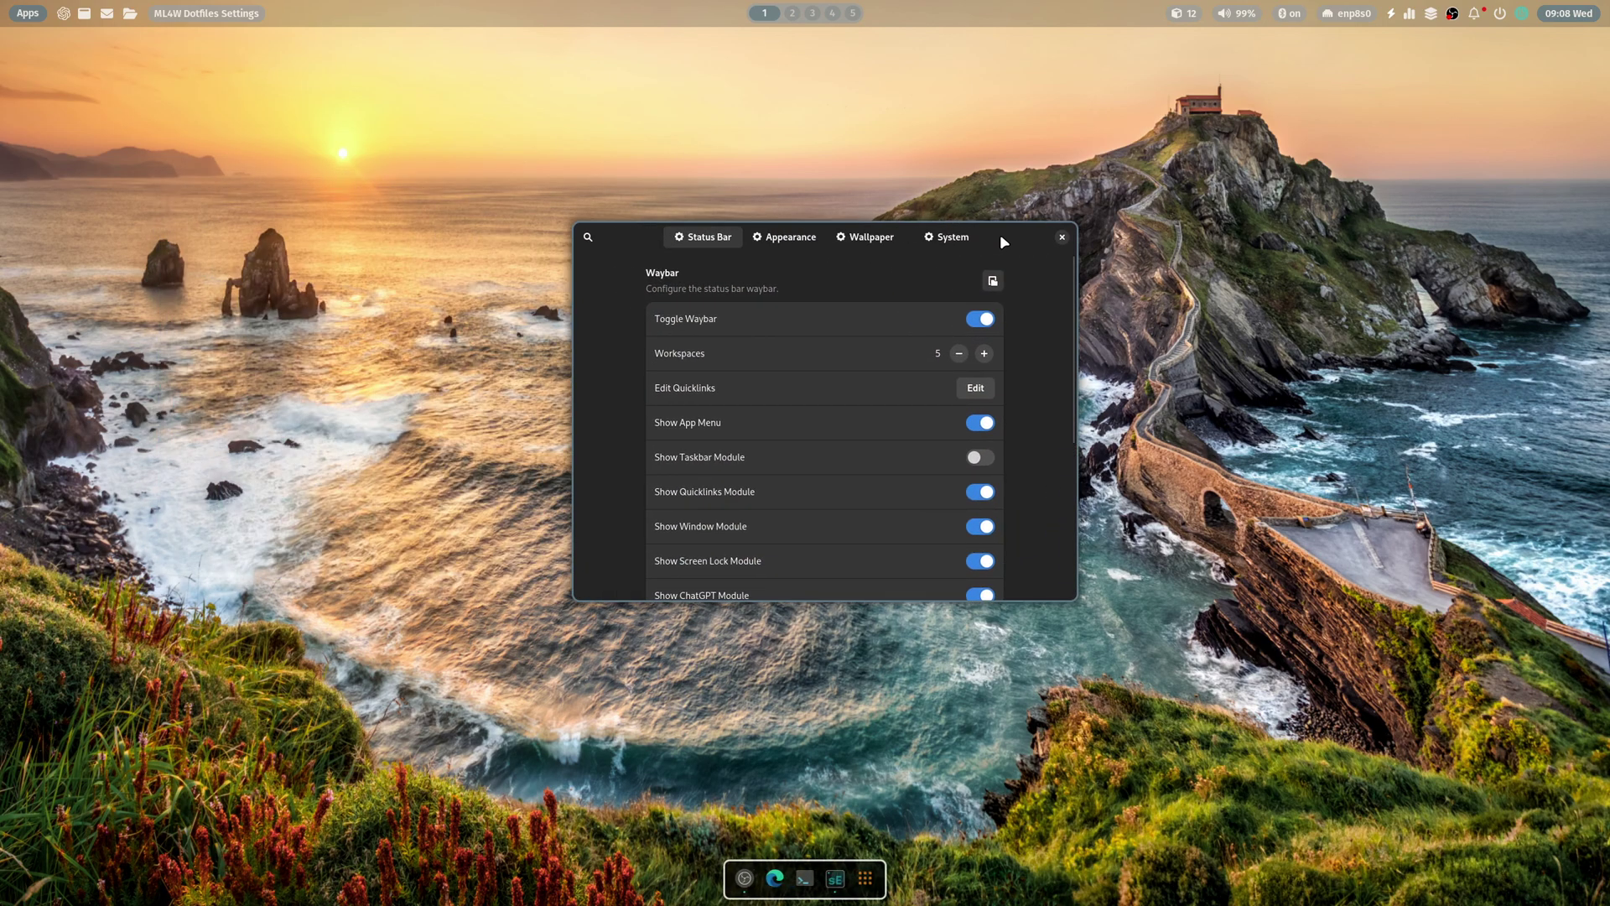
pyautogui.moveTo(579, 225); pyautogui.dragTo(419, 111)
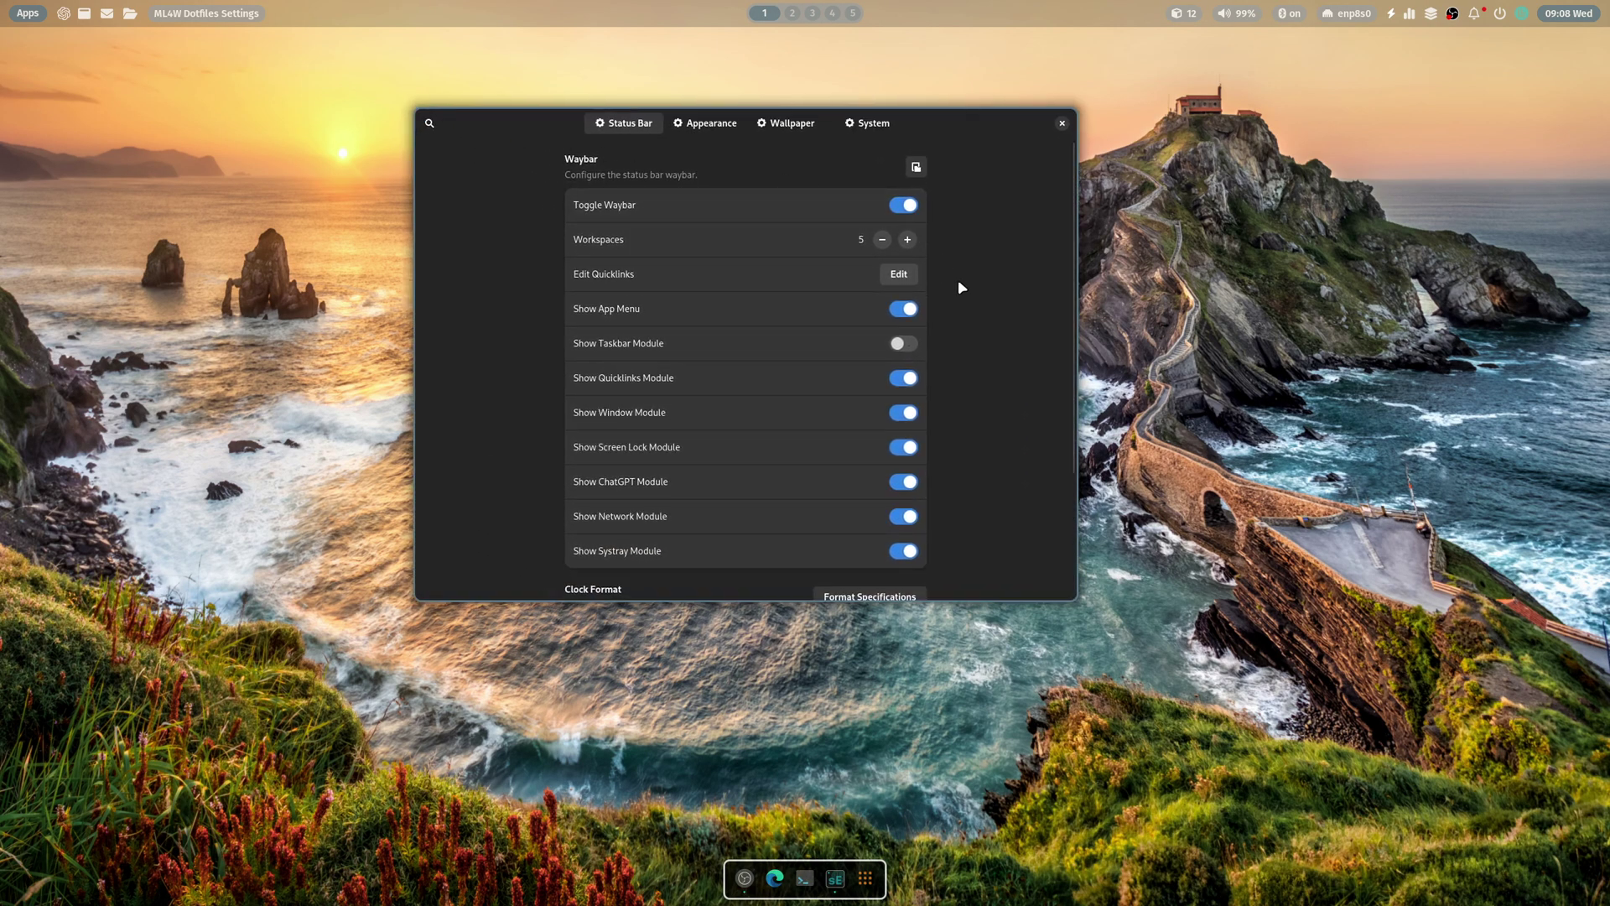
# - Turn the Waybar taskbar module on, then back off
pyautogui.scroll(-2, 944, 303)
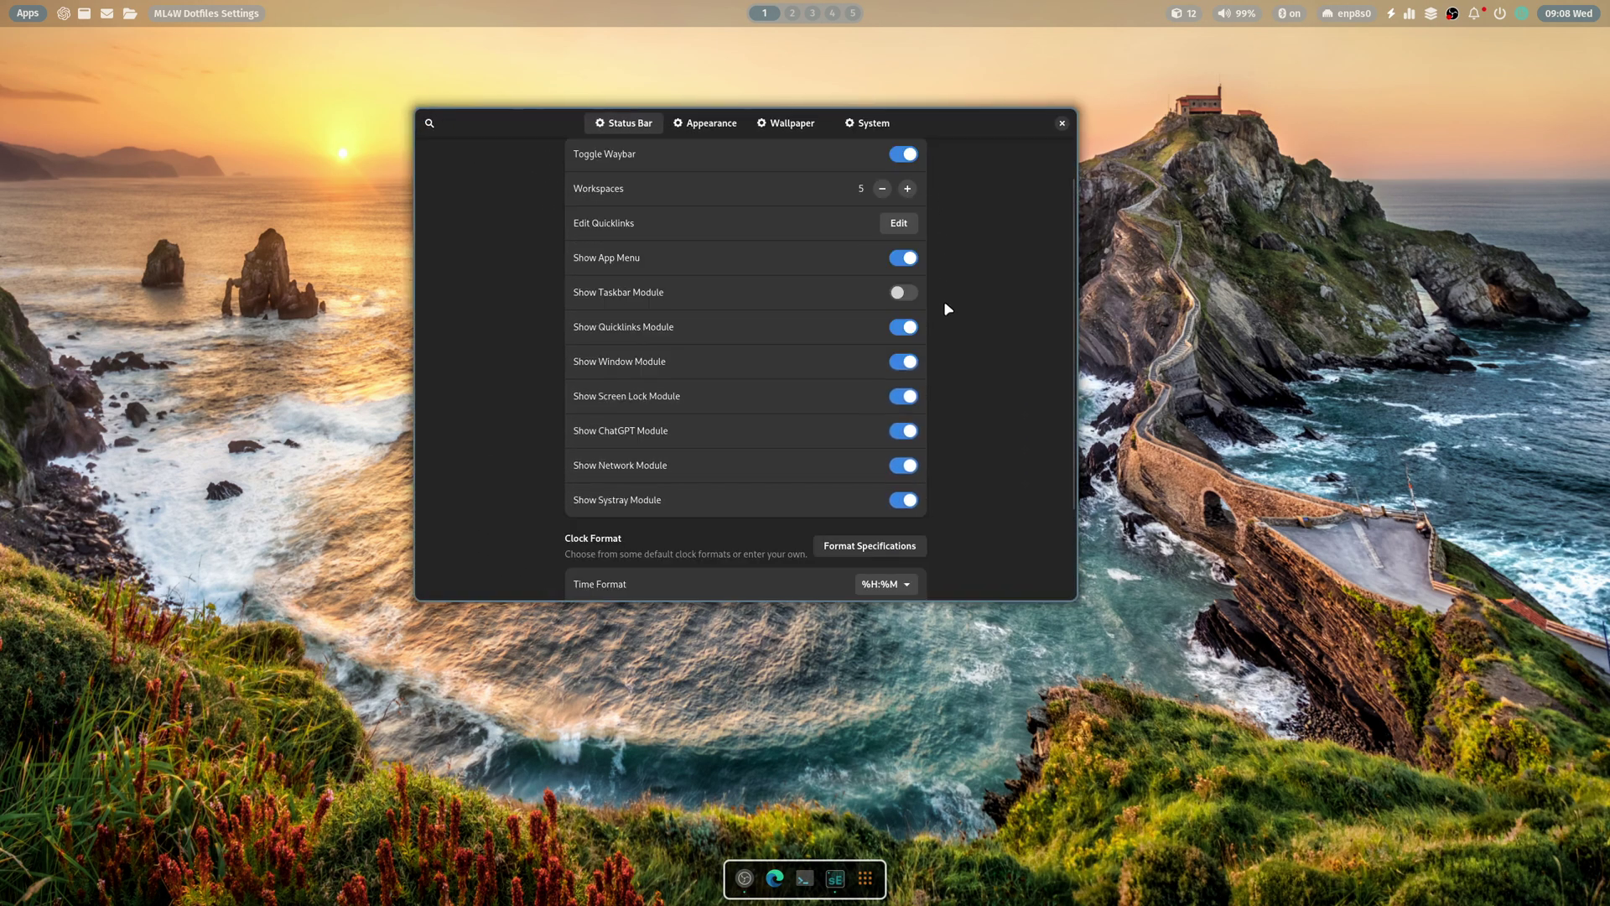
pyautogui.scroll(2, 931, 289)
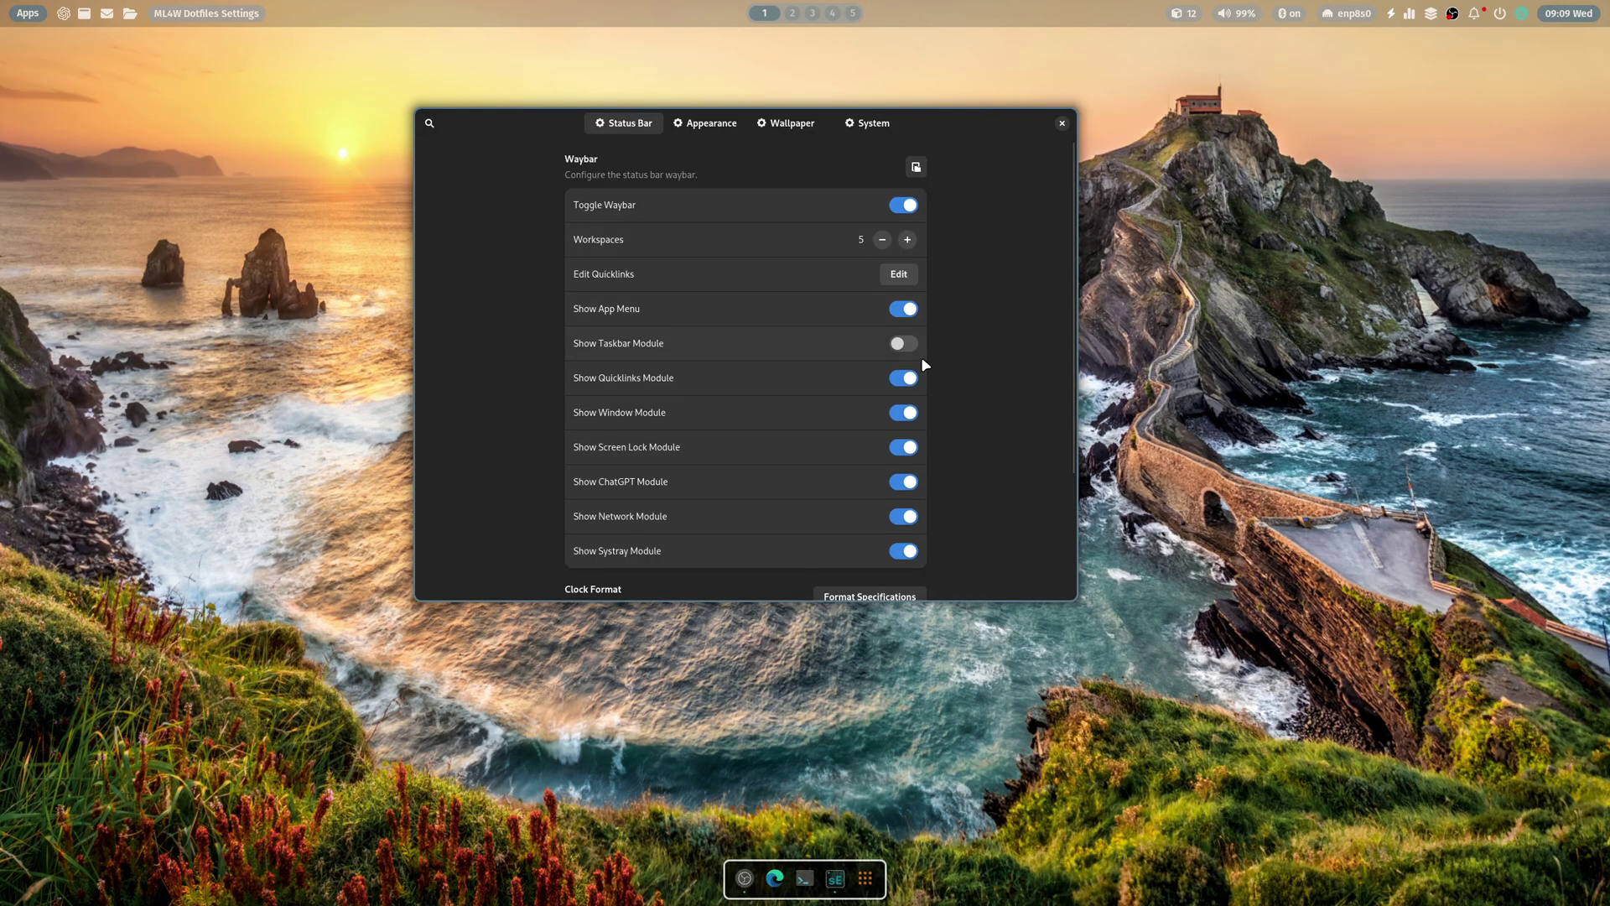
pyautogui.scroll(-1, 950, 410)
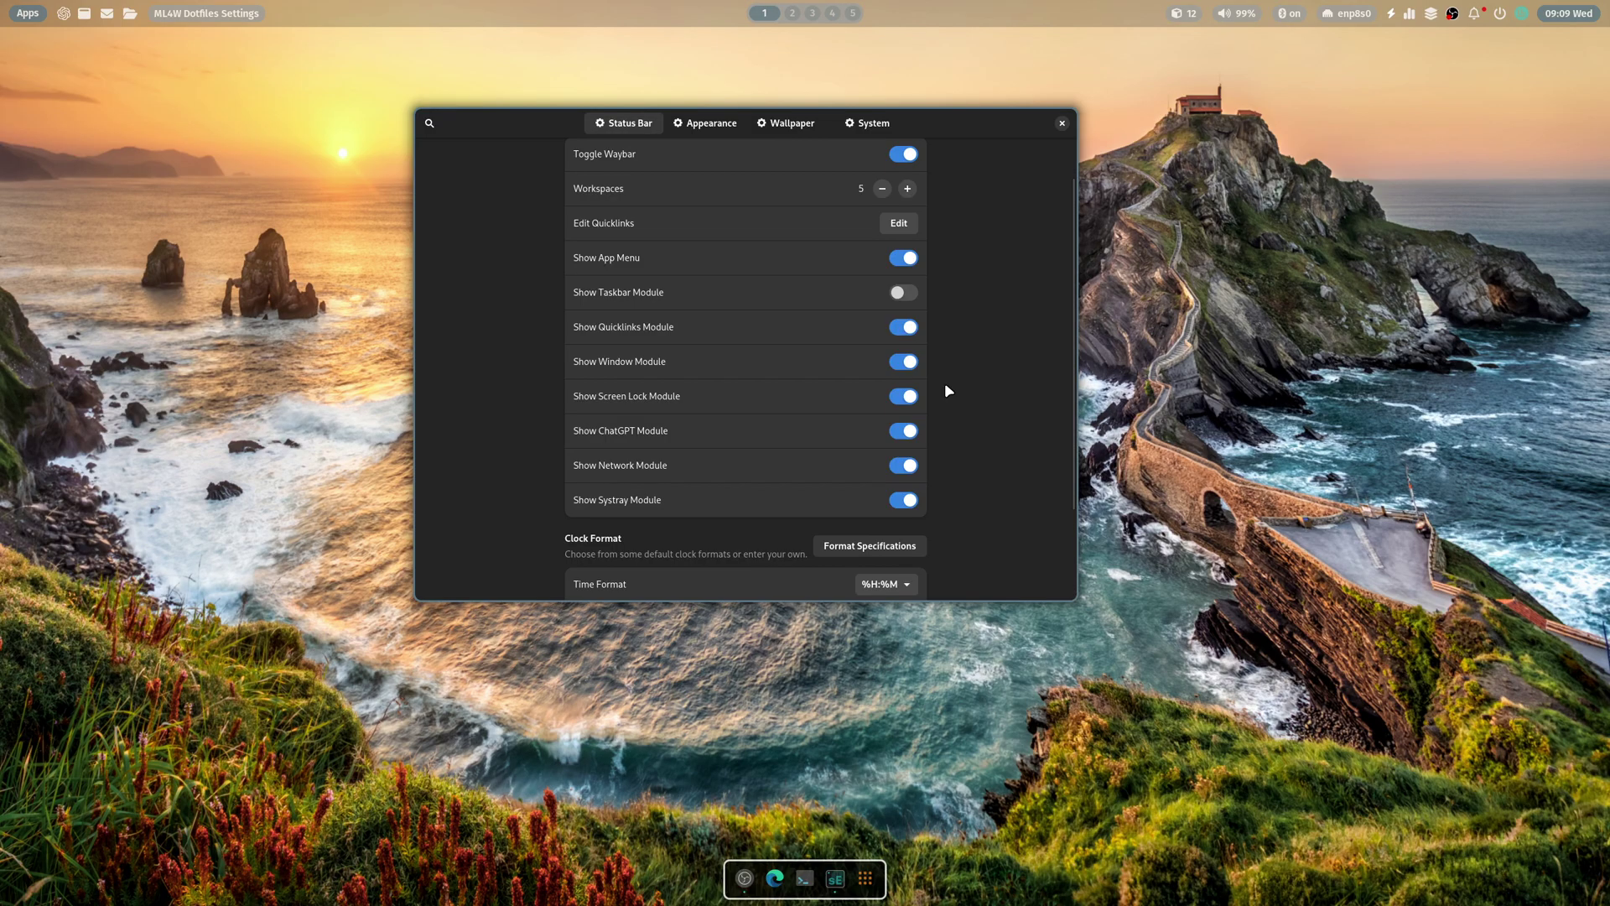
pyautogui.click(913, 292)
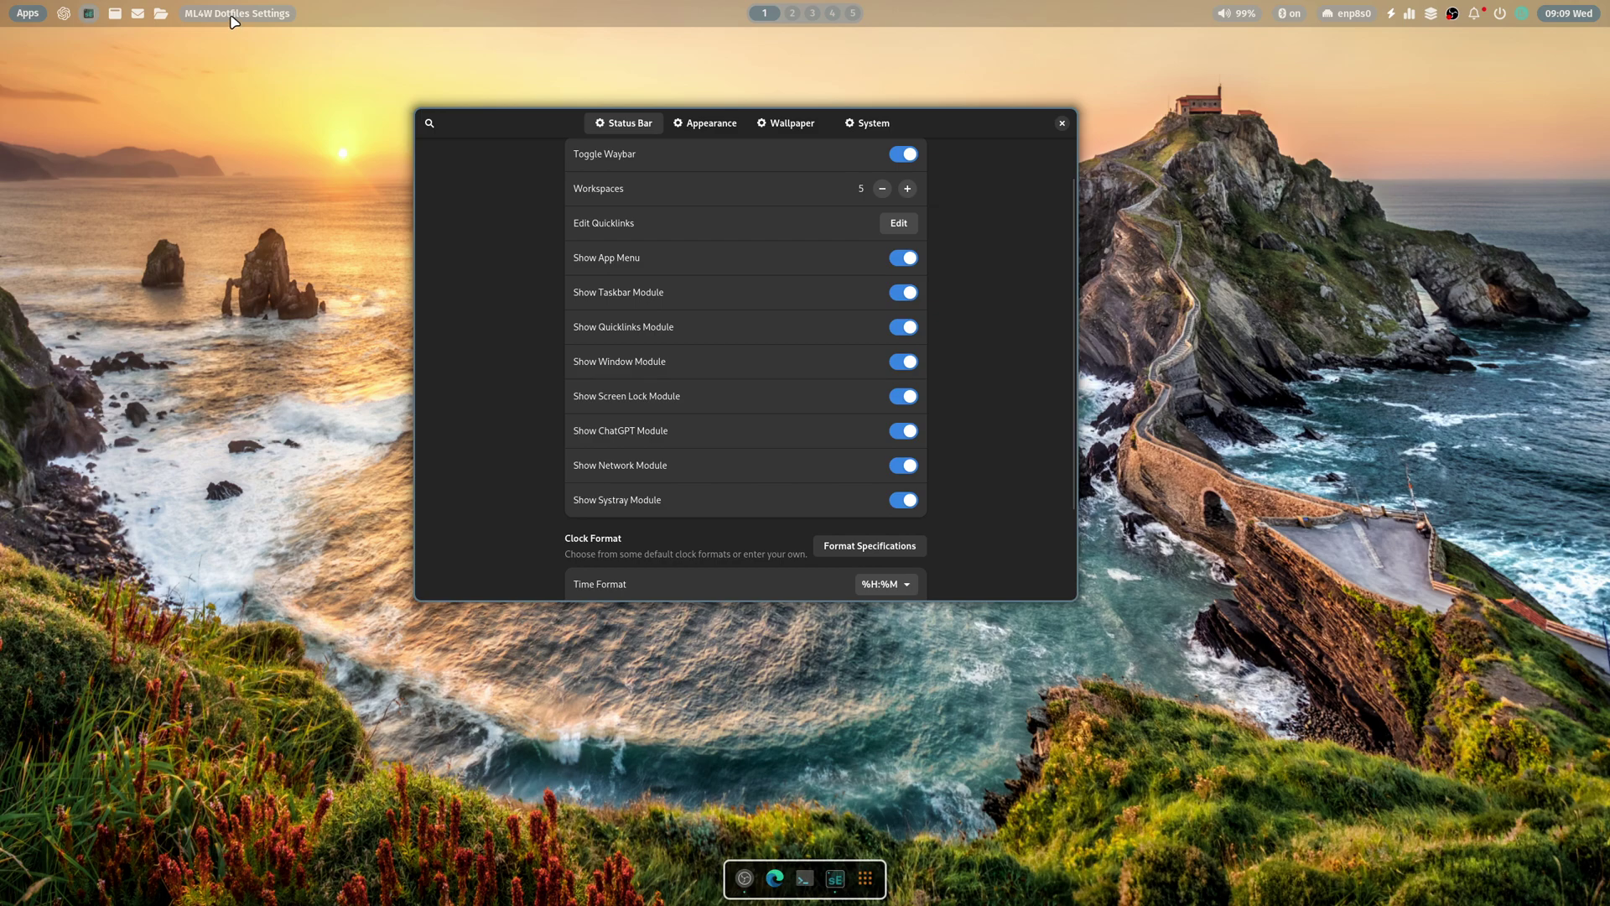
pyautogui.click(904, 294)
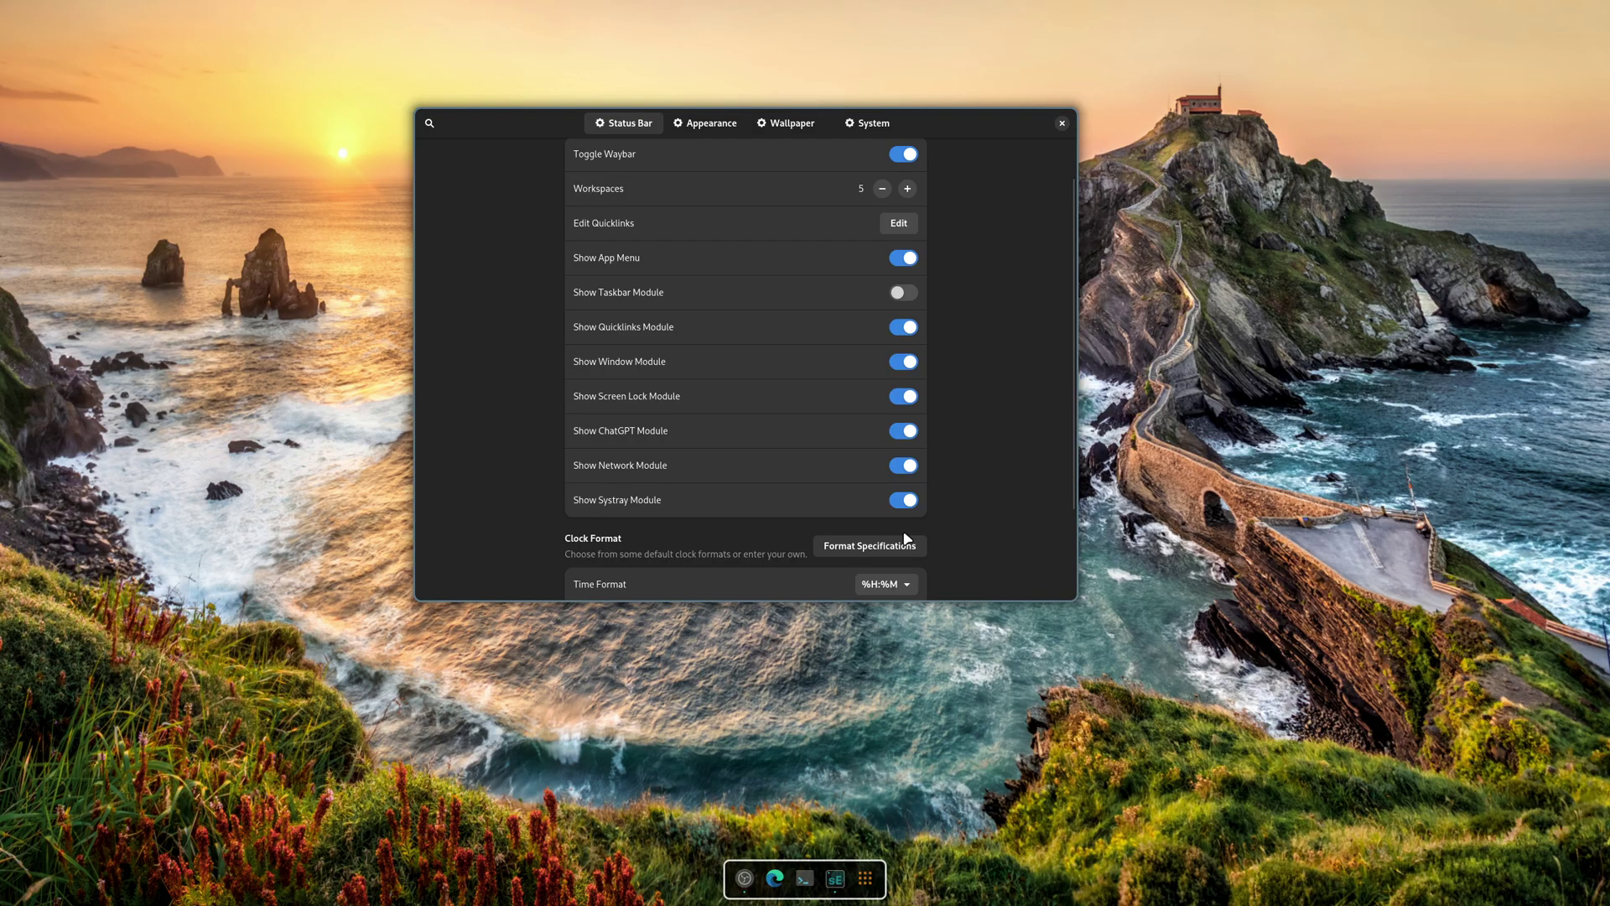
# - Go to the Appearance page showing Rofi border size 3 and blur radius 50, sigma 30
pyautogui.scroll(-3, 905, 539)
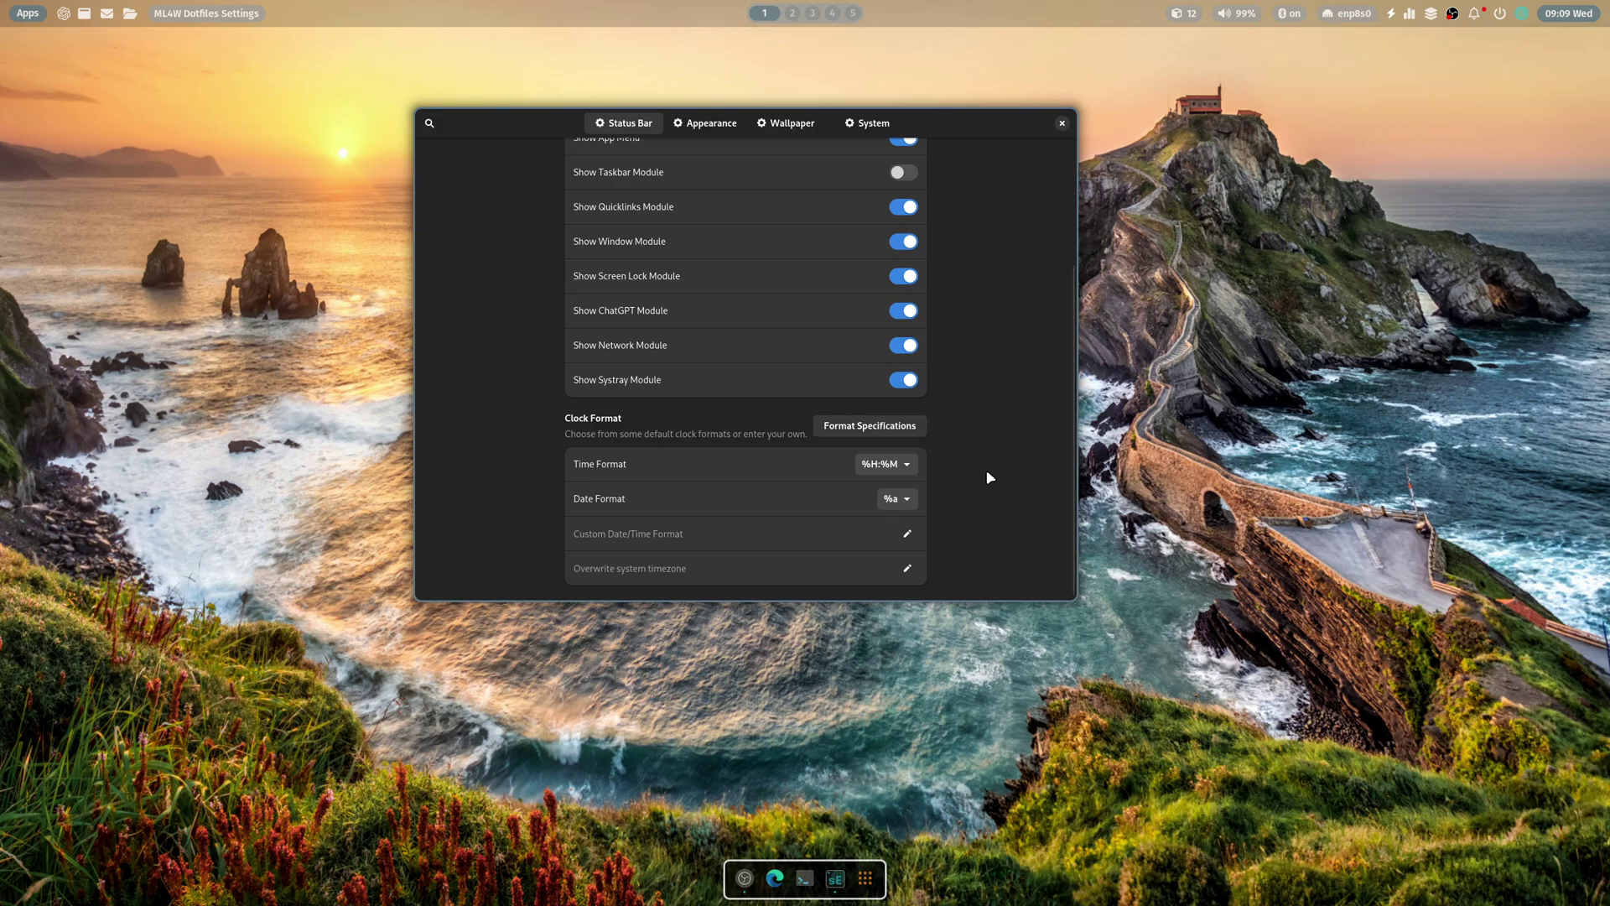
pyautogui.scroll(5, 986, 476)
pyautogui.scroll(-5, 986, 476)
pyautogui.scroll(-1, 989, 476)
pyautogui.scroll(4, 986, 413)
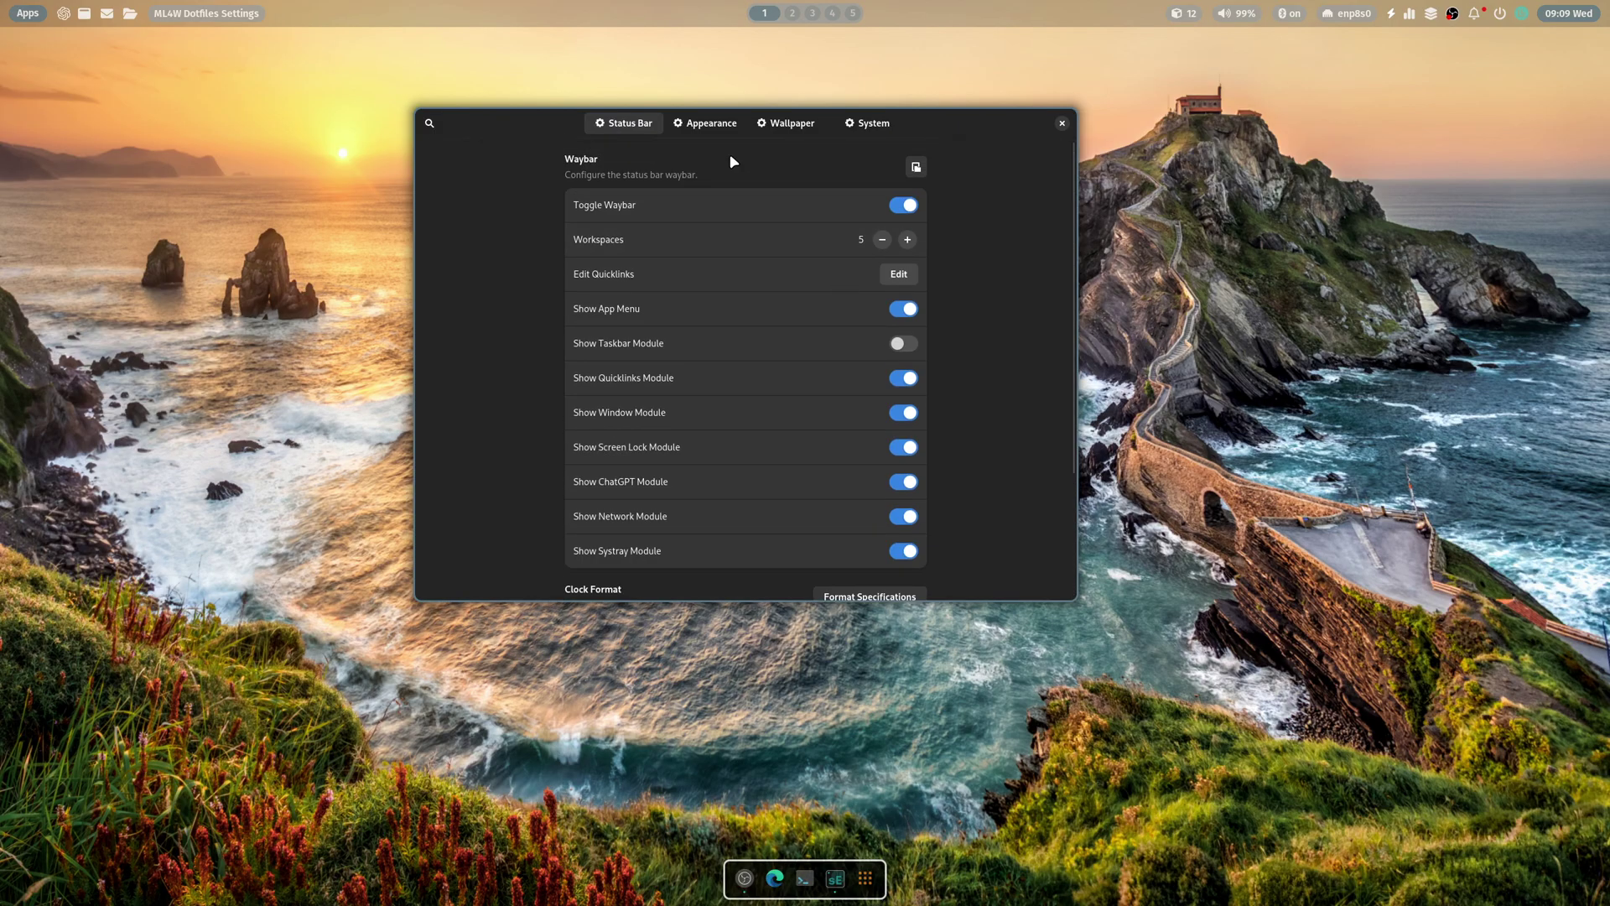
pyautogui.click(696, 123)
pyautogui.scroll(-3, 953, 409)
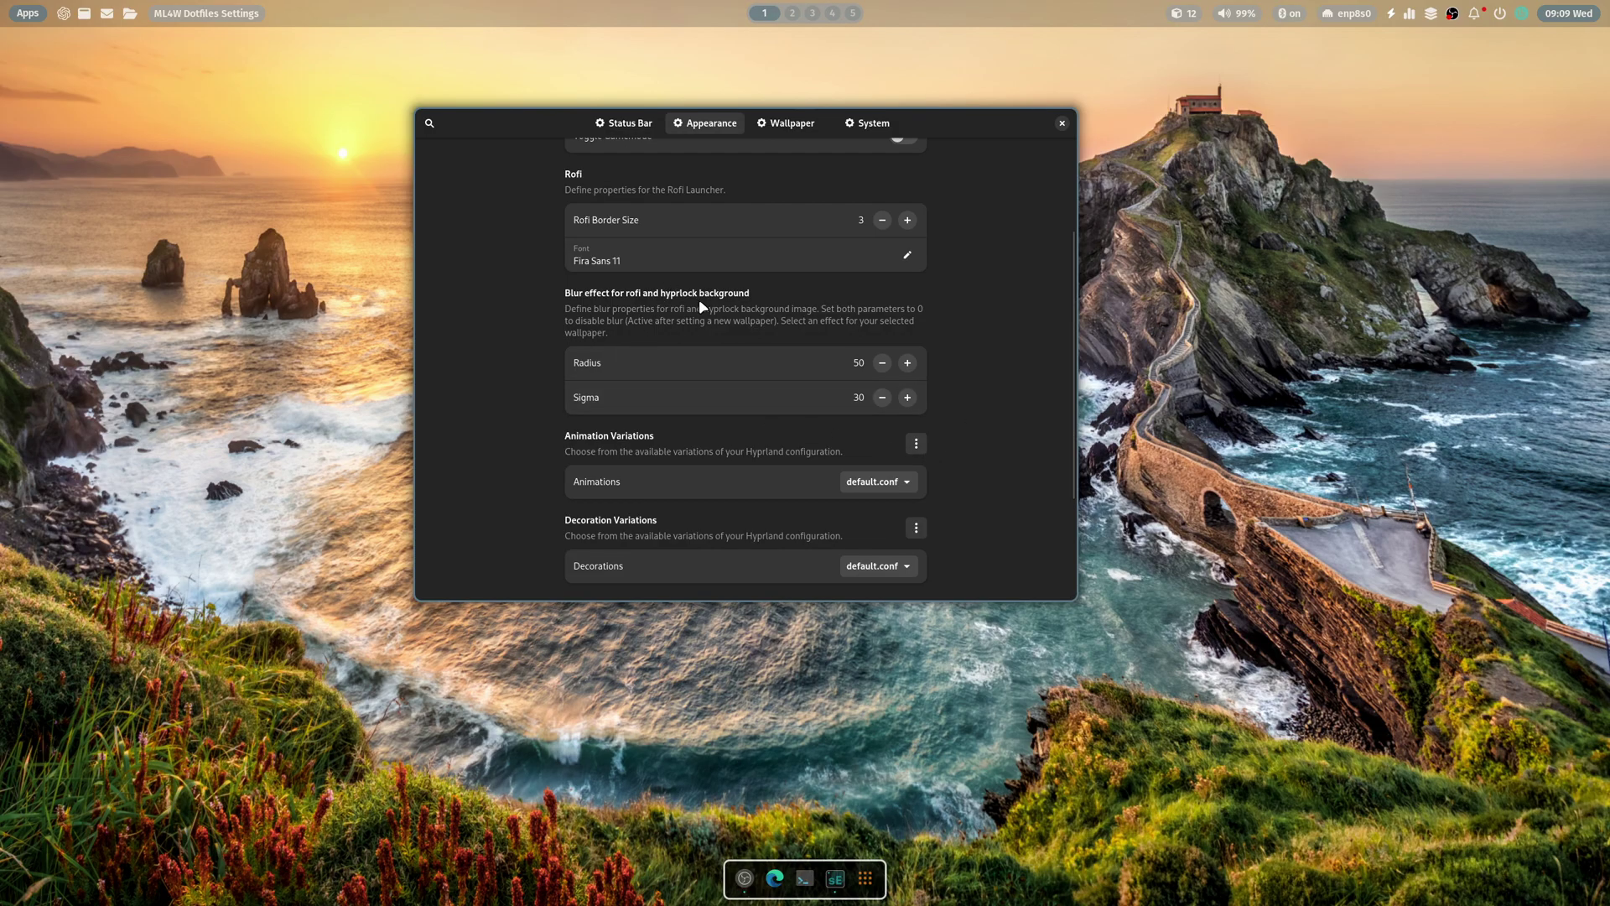
# - Leave Animations on default.conf and set Decorations to rounding.conf
pyautogui.scroll(-3, 751, 429)
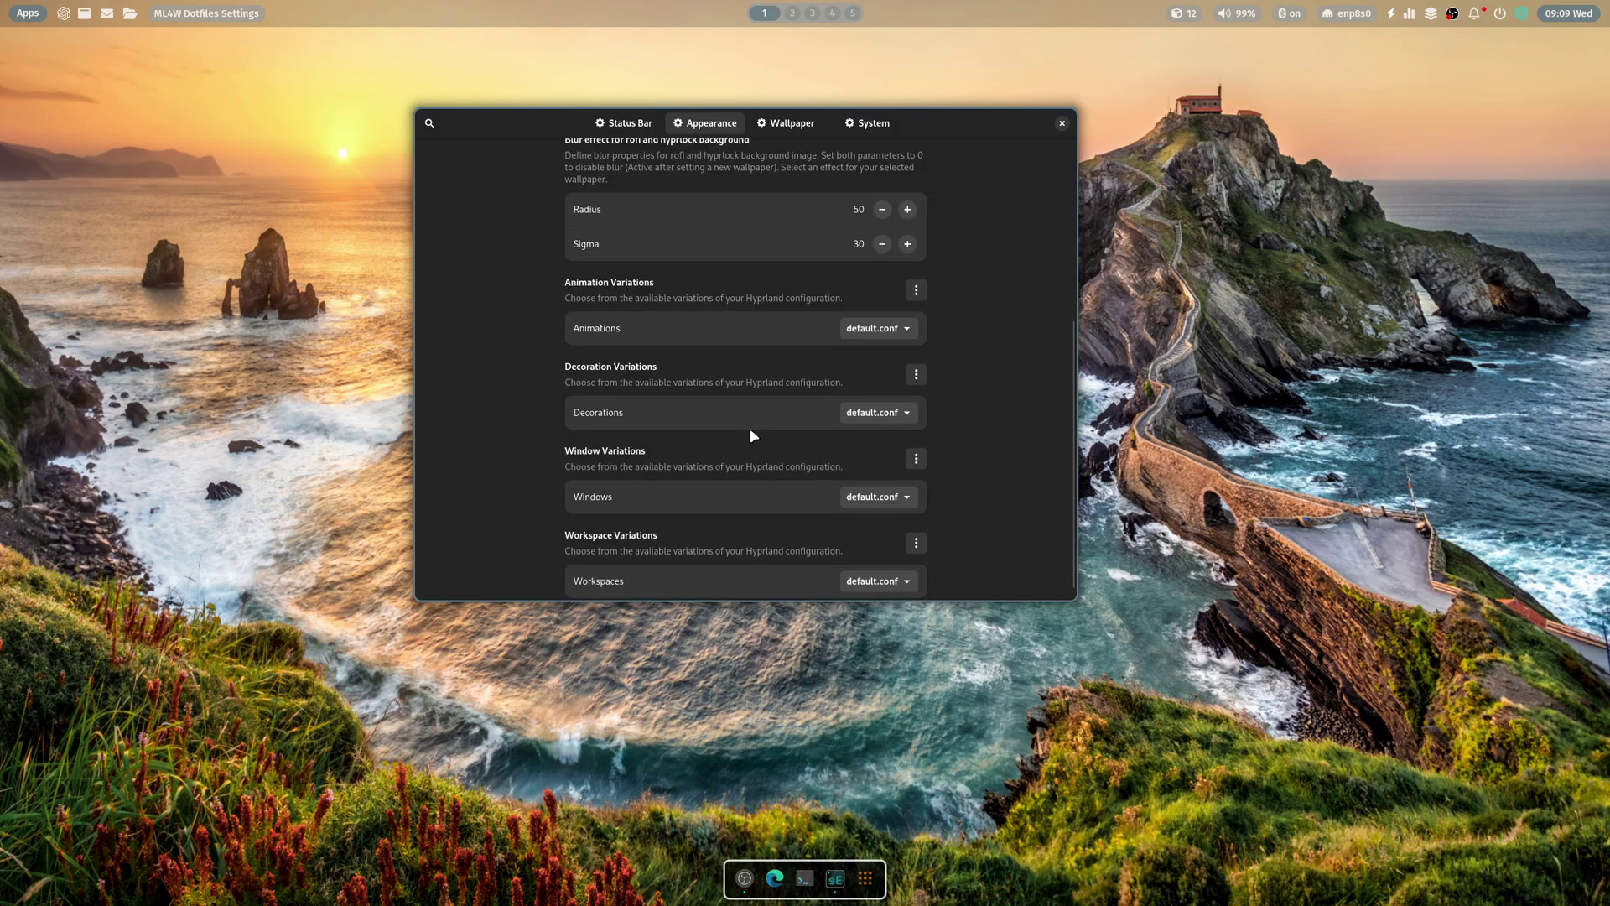
pyautogui.click(882, 332)
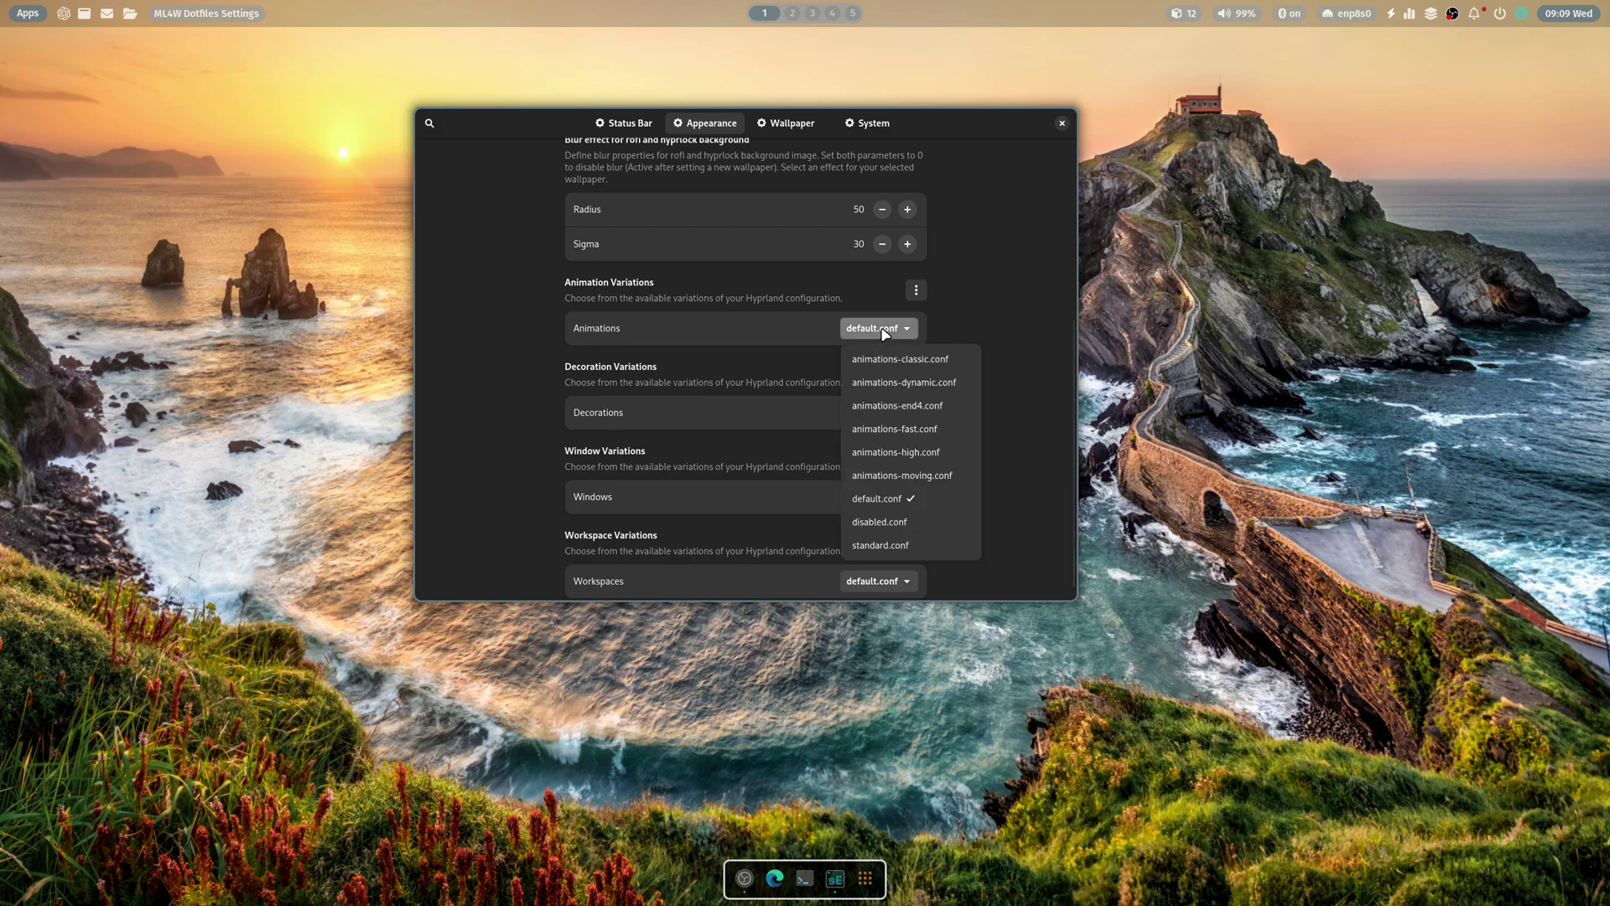
pyautogui.click(884, 332)
pyautogui.scroll(-1, 998, 435)
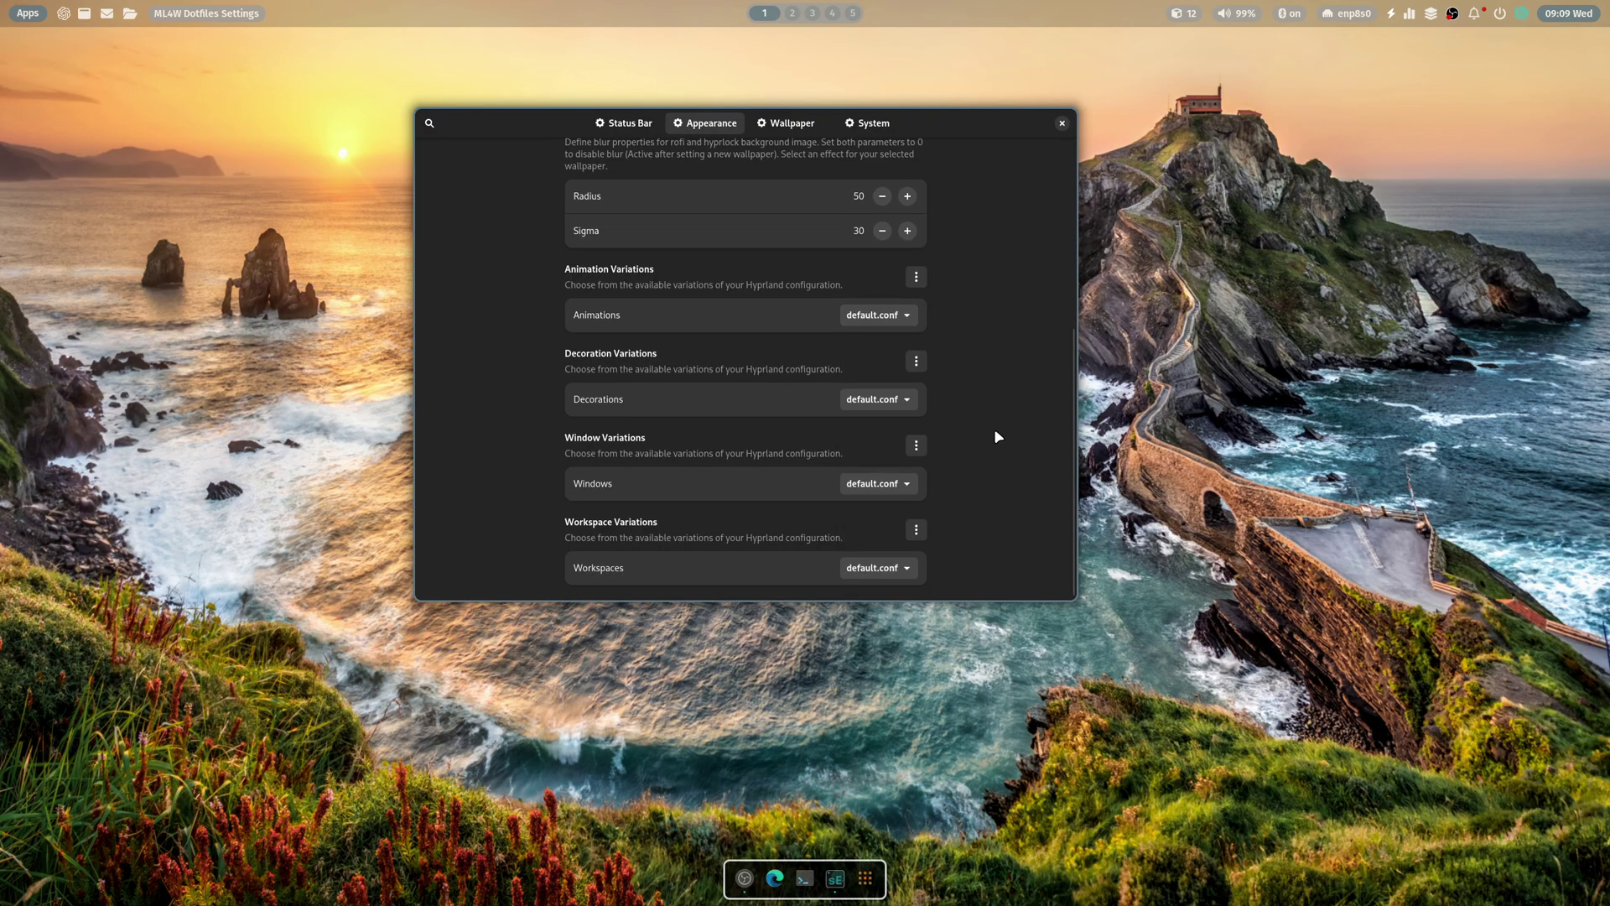
pyautogui.click(884, 400)
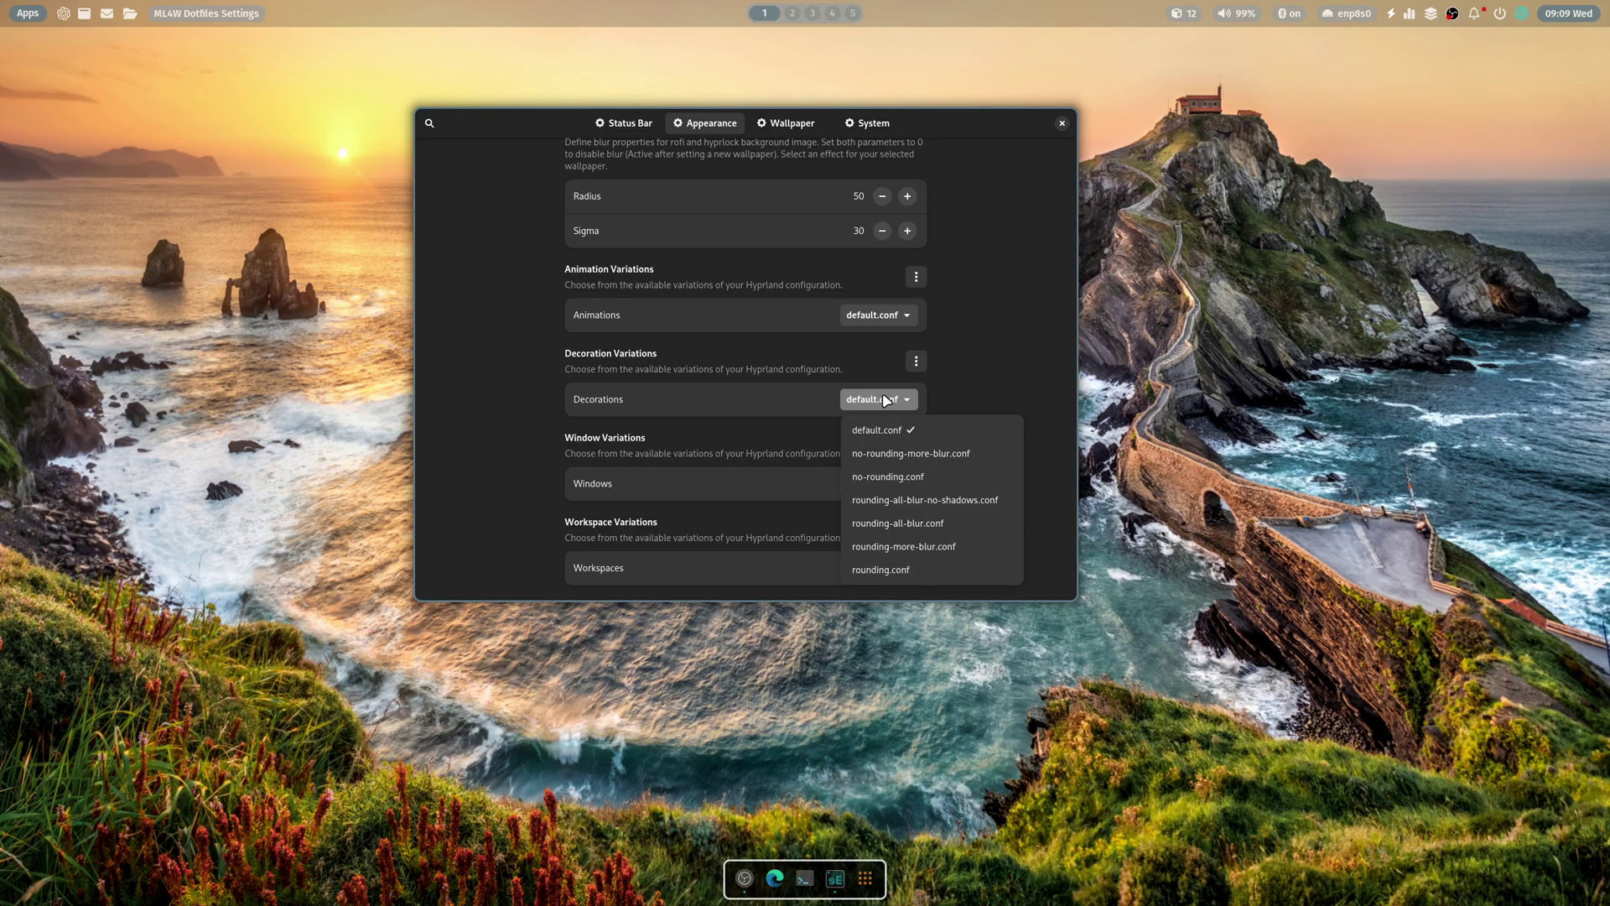
pyautogui.click(933, 565)
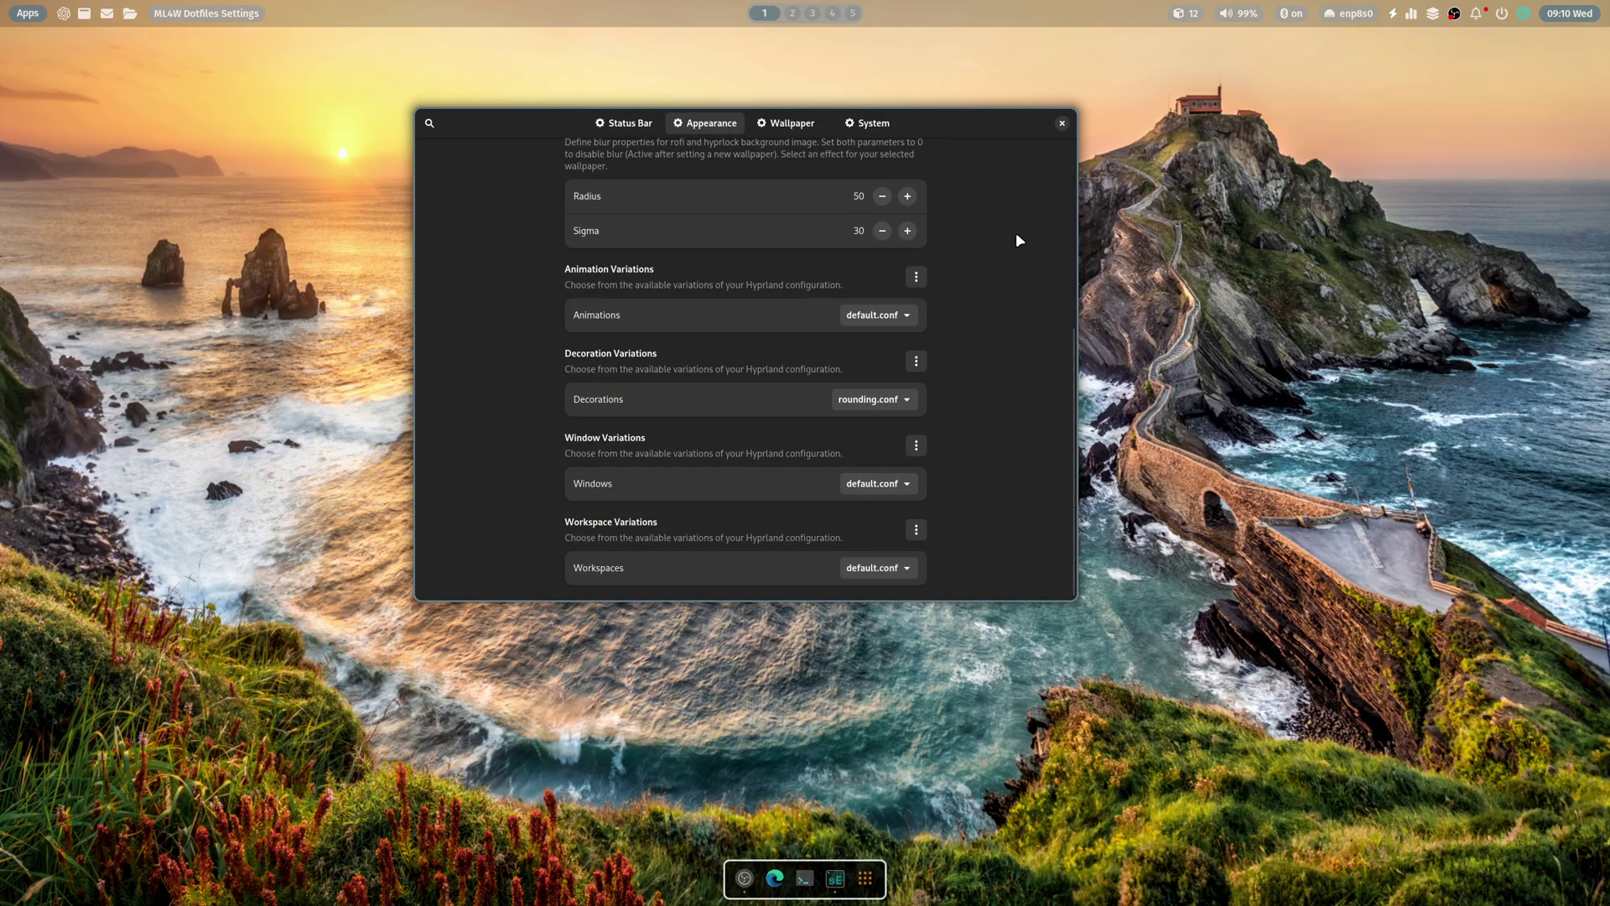
# - In the Wallpaper settings, leave Wallpaper Effect off and switch Wallpaper Cache on
pyautogui.click(801, 129)
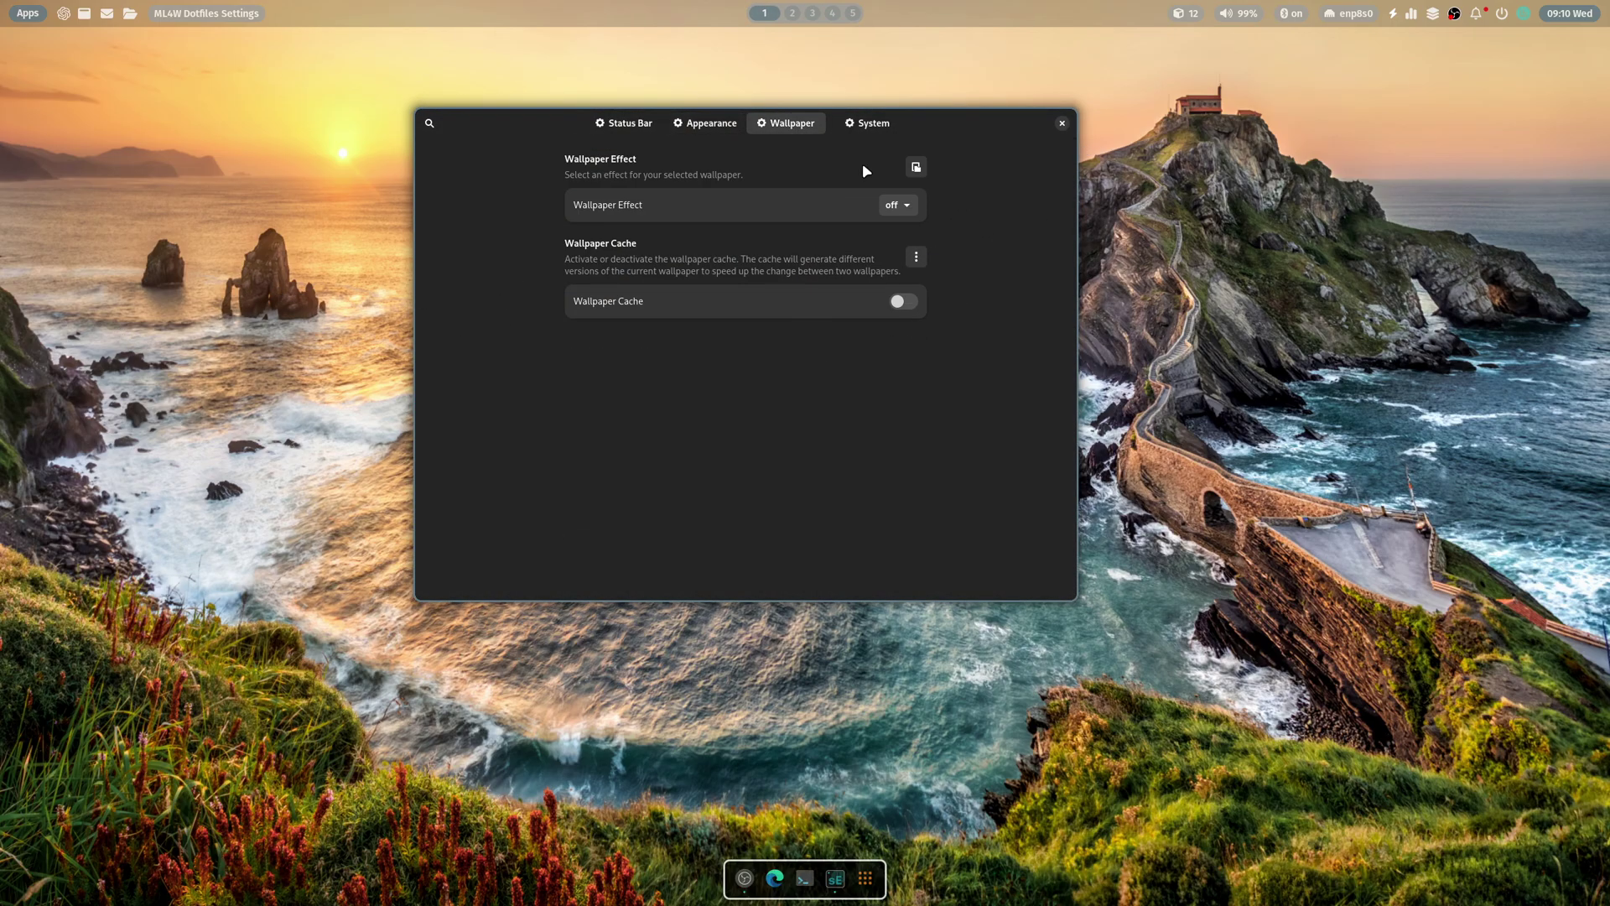
pyautogui.click(913, 215)
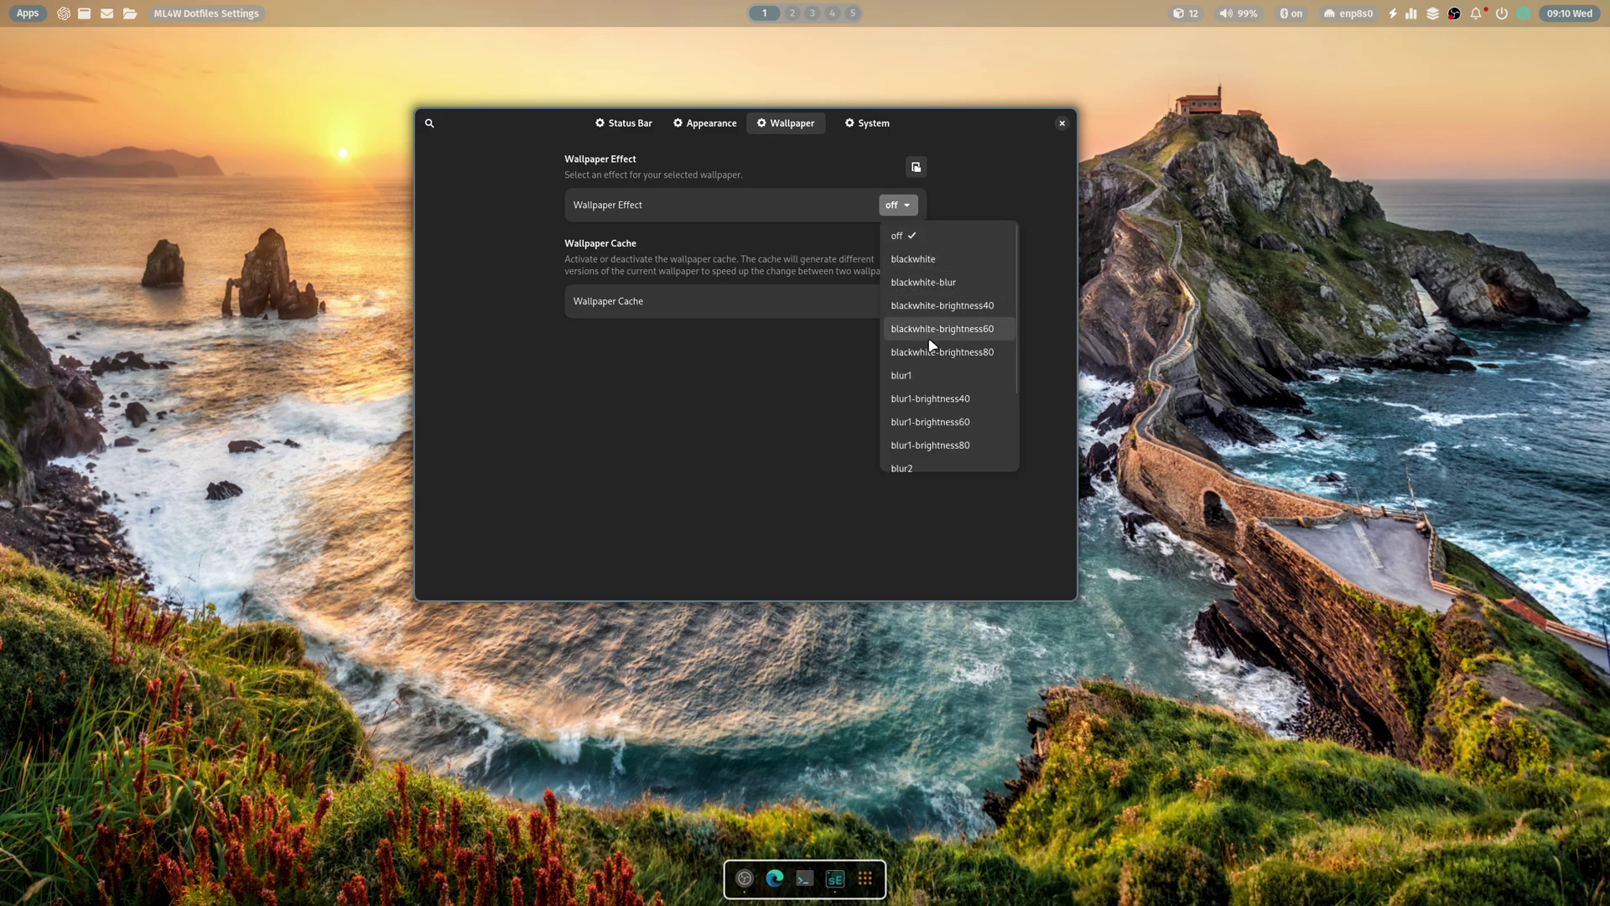
pyautogui.scroll(-3, 931, 353)
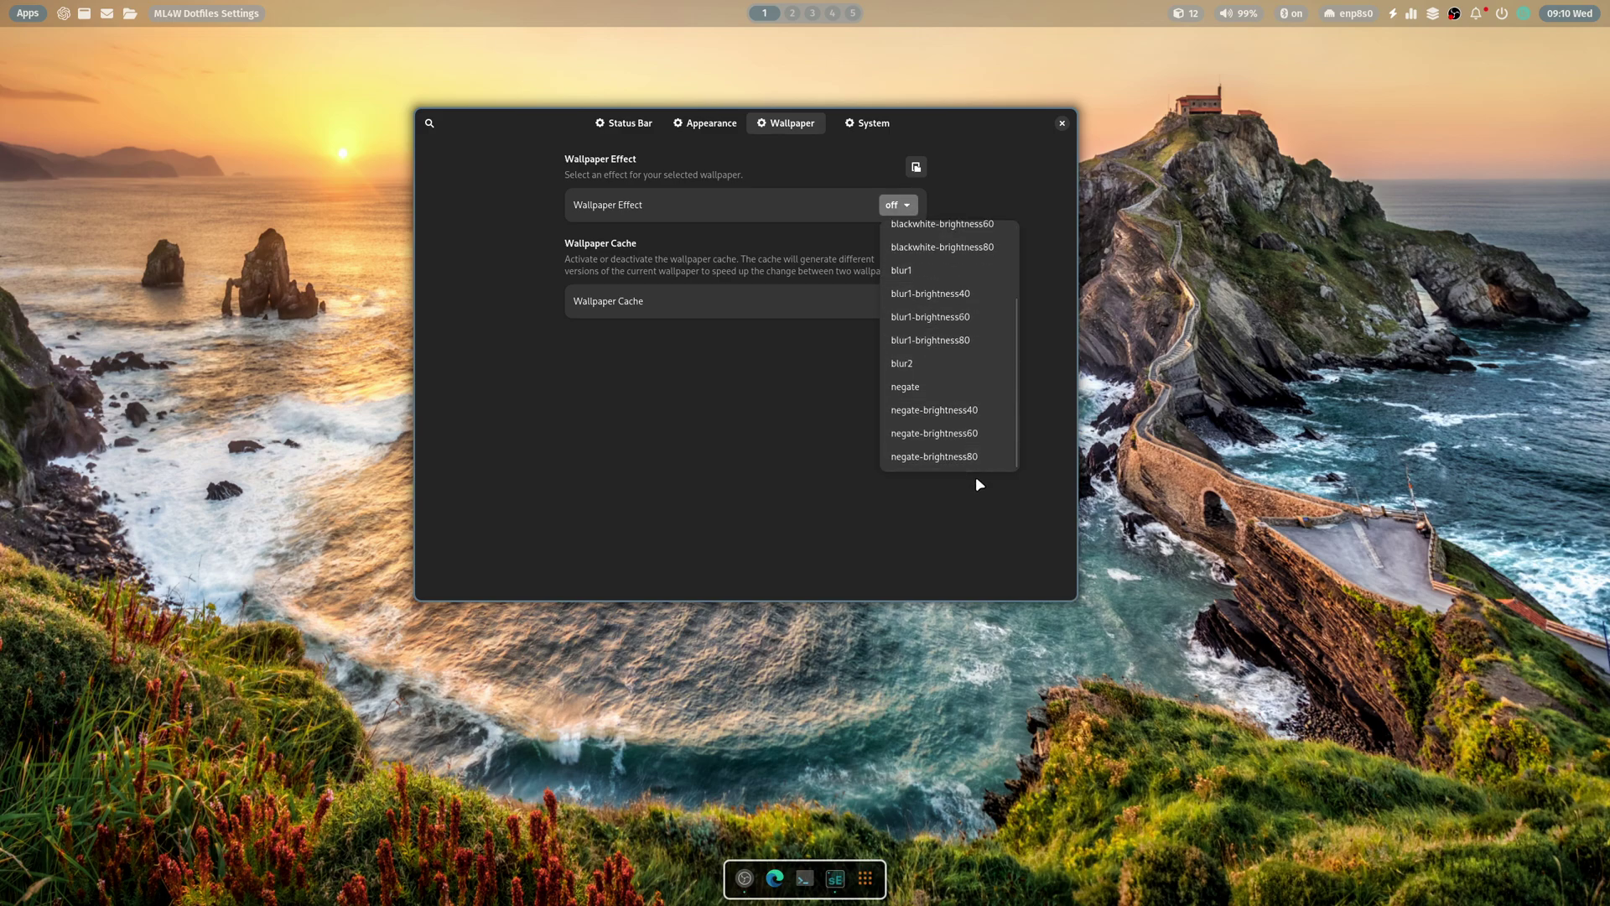
pyautogui.scroll(3, 989, 420)
pyautogui.click(1029, 252)
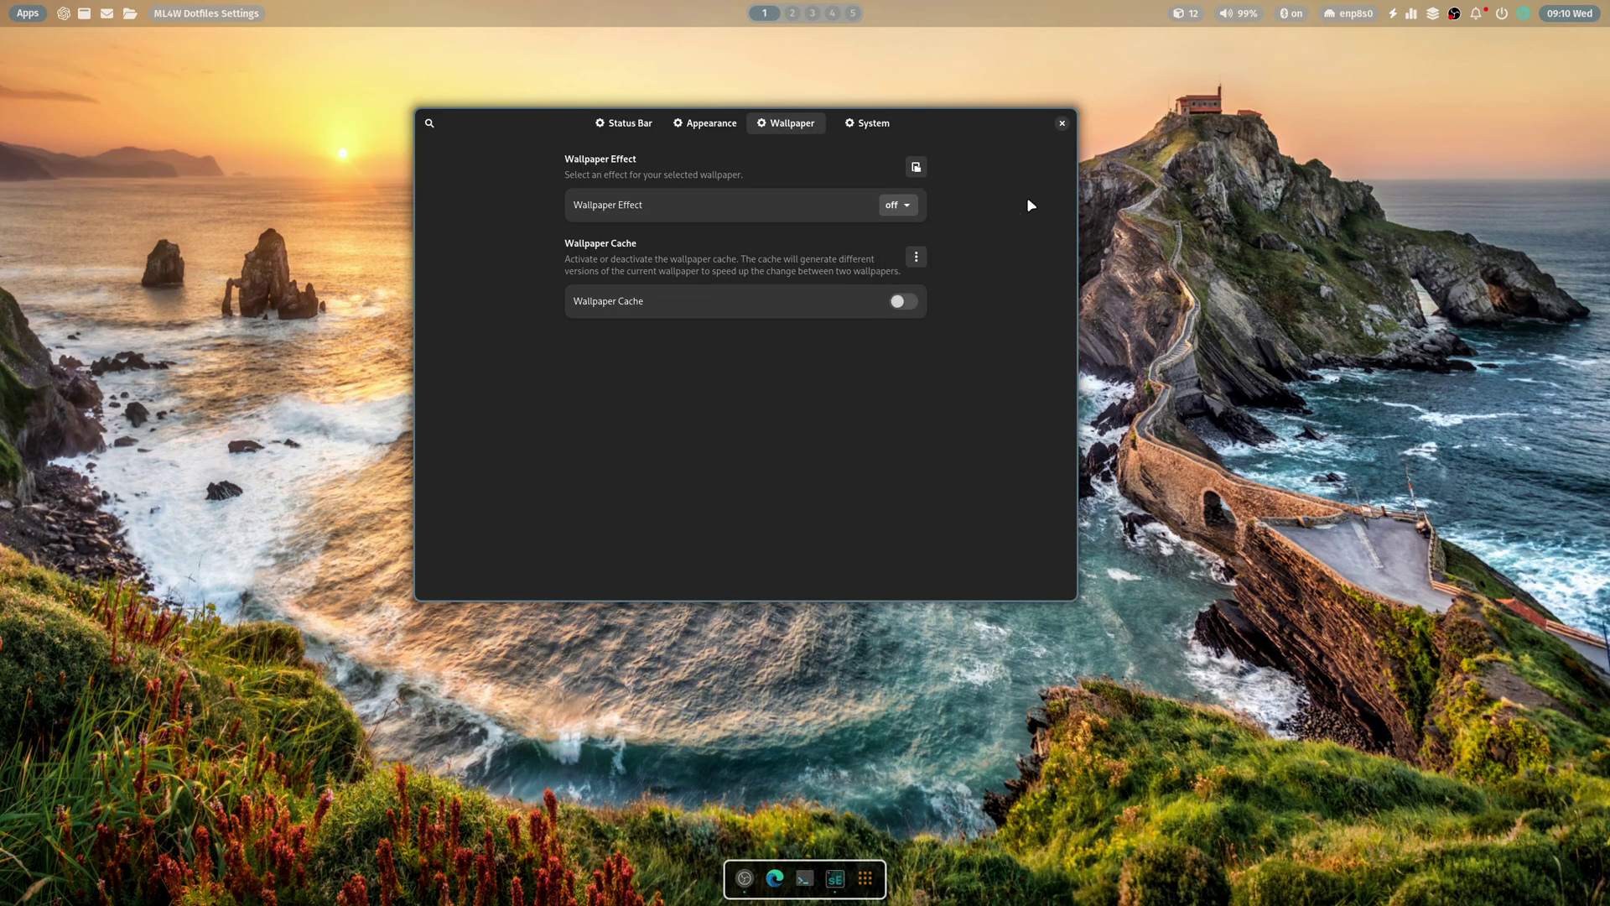
pyautogui.click(903, 302)
# - Change the default terminal to ptyxis on the System page
pyautogui.click(870, 124)
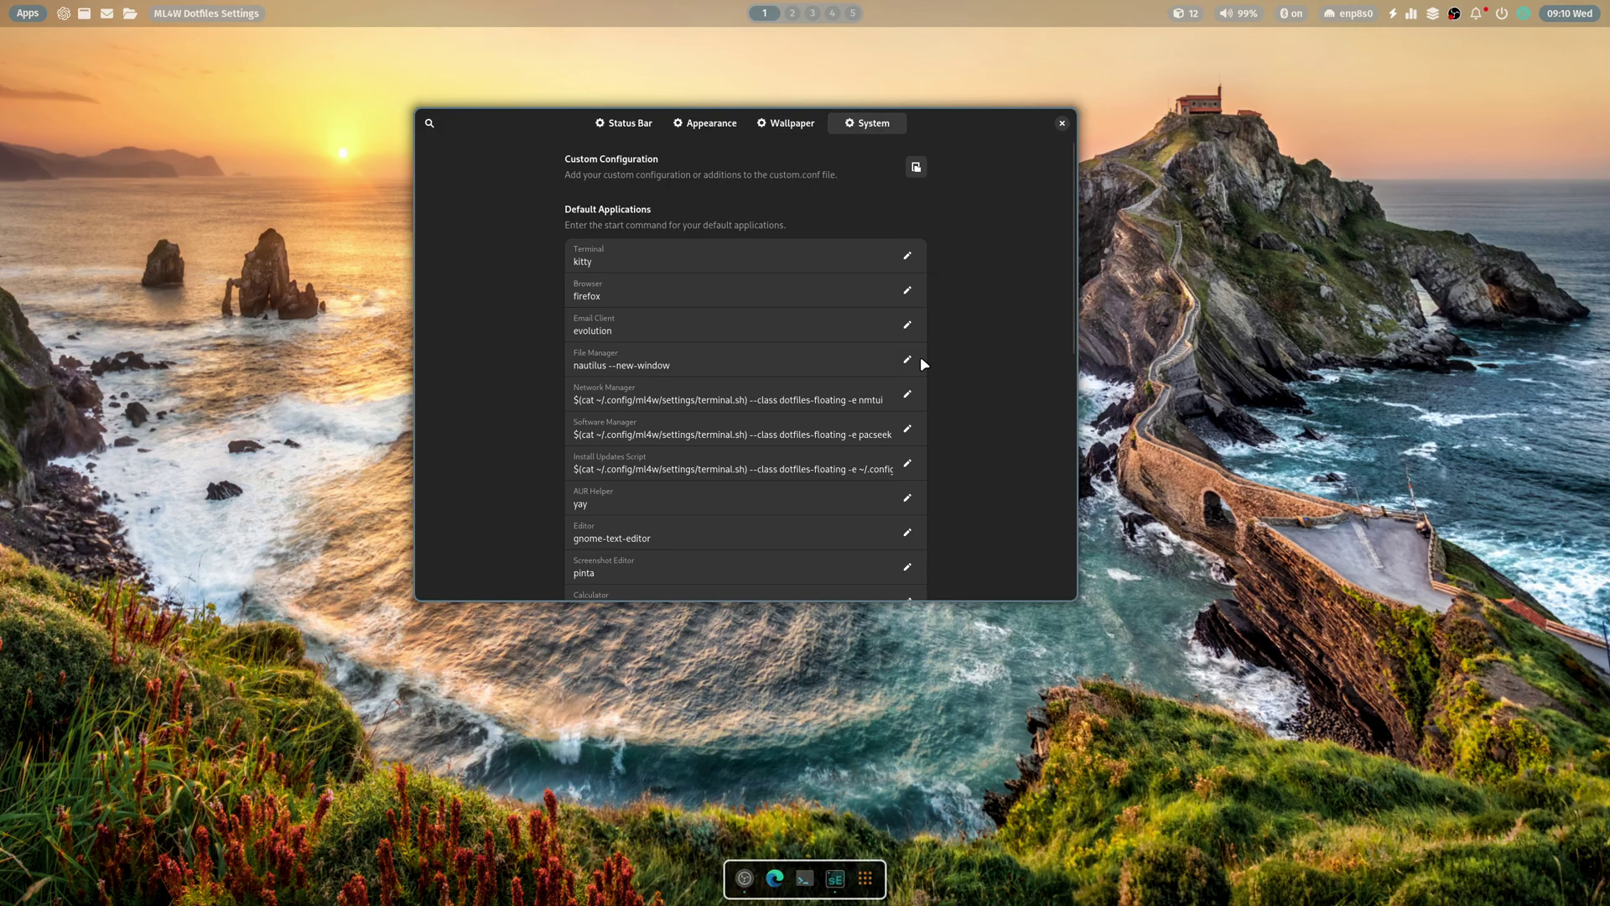
pyautogui.scroll(-1, 931, 366)
pyautogui.click(908, 206)
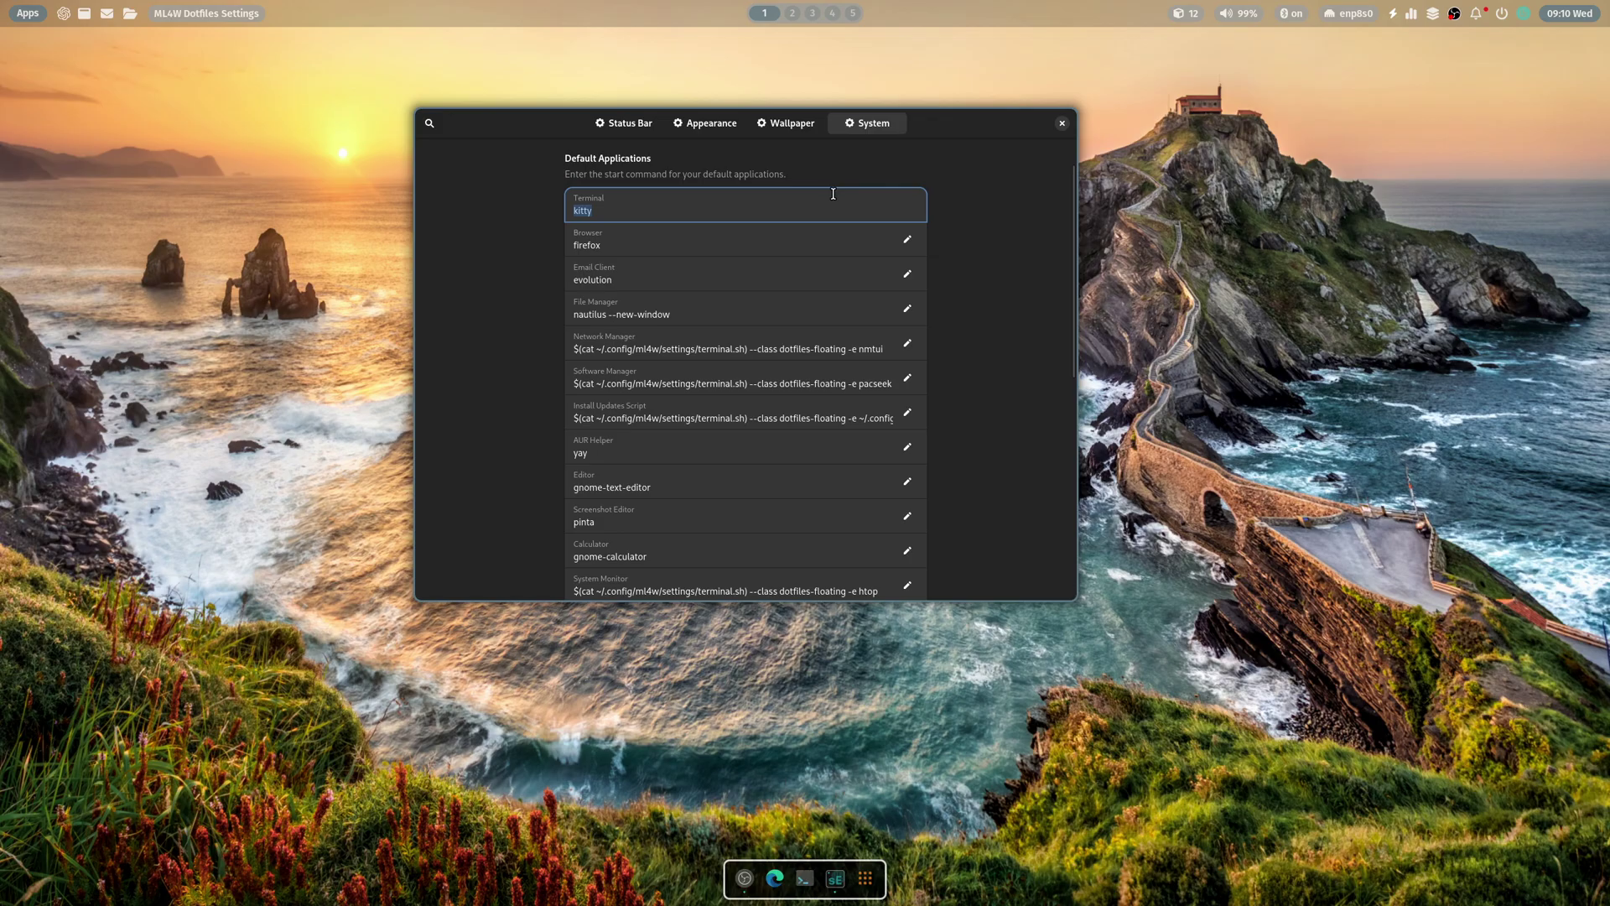
pyautogui.write('ptyxis')
# - Change the default browser to microsoft-edge-stable and close the settings window
pyautogui.click(777, 244)
pyautogui.click(732, 244)
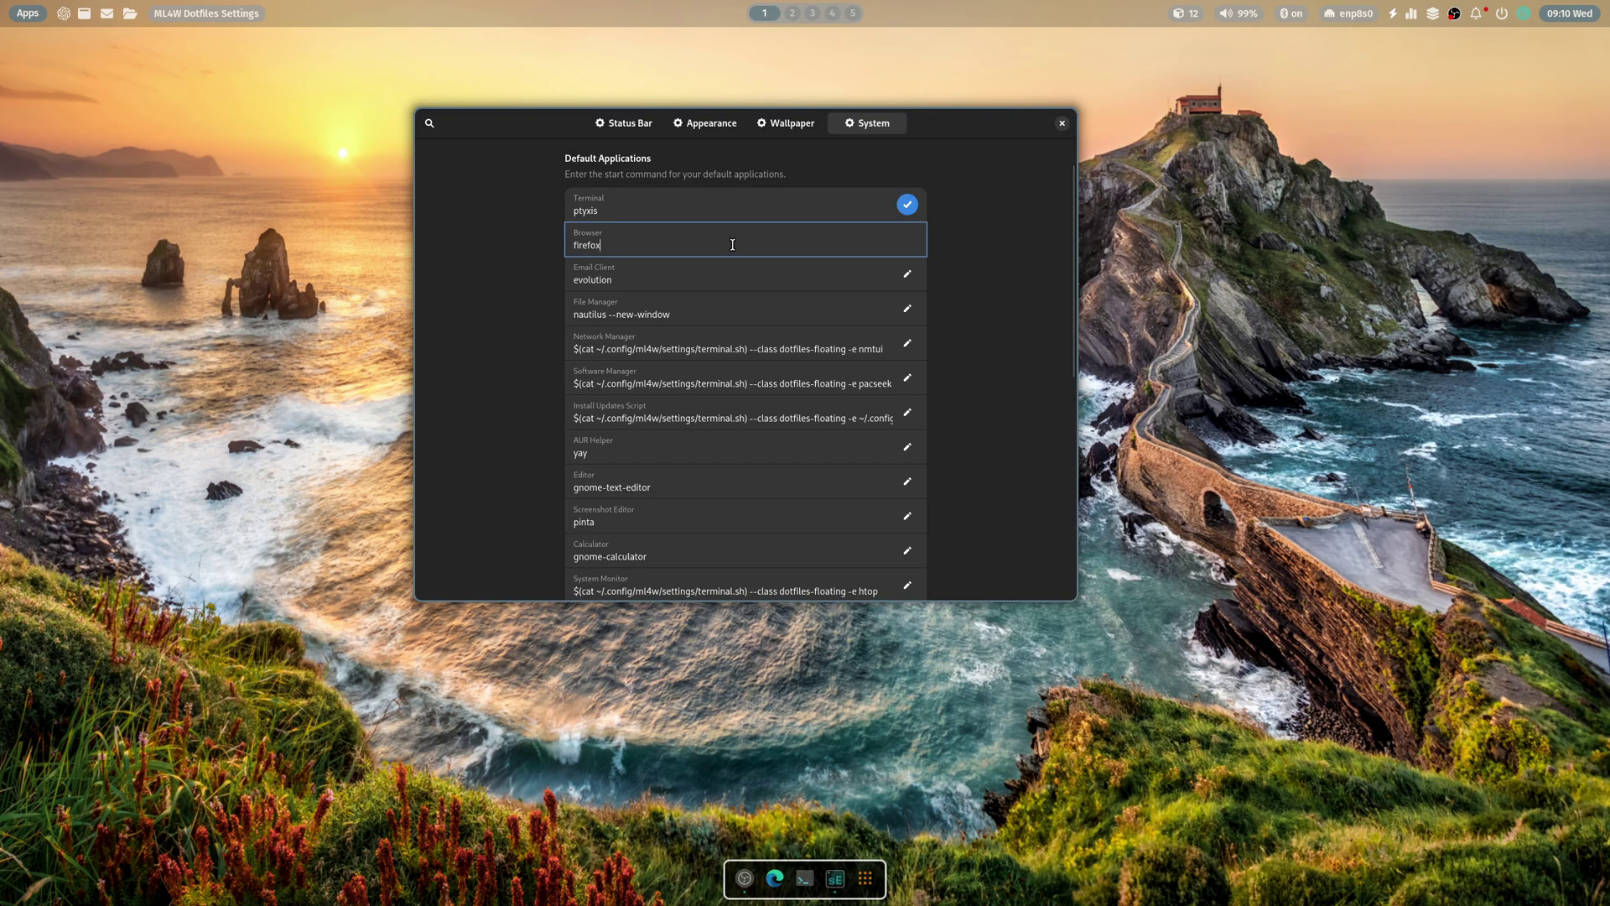
pyautogui.press('BackSpace')
pyautogui.press('BackSpace')
pyautogui.press('BackSpace')
pyautogui.press('BackSpace')
pyautogui.press('BackSpace')
pyautogui.press('BackSpace')
pyautogui.press('BackSpace')
pyautogui.write('Mi')
pyautogui.press('BackSpace')
pyautogui.press('BackSpace')
pyautogui.write('microsoft-edge-stab')
pyautogui.moveTo(1075, 209); pyautogui.dragTo(1084, 466)
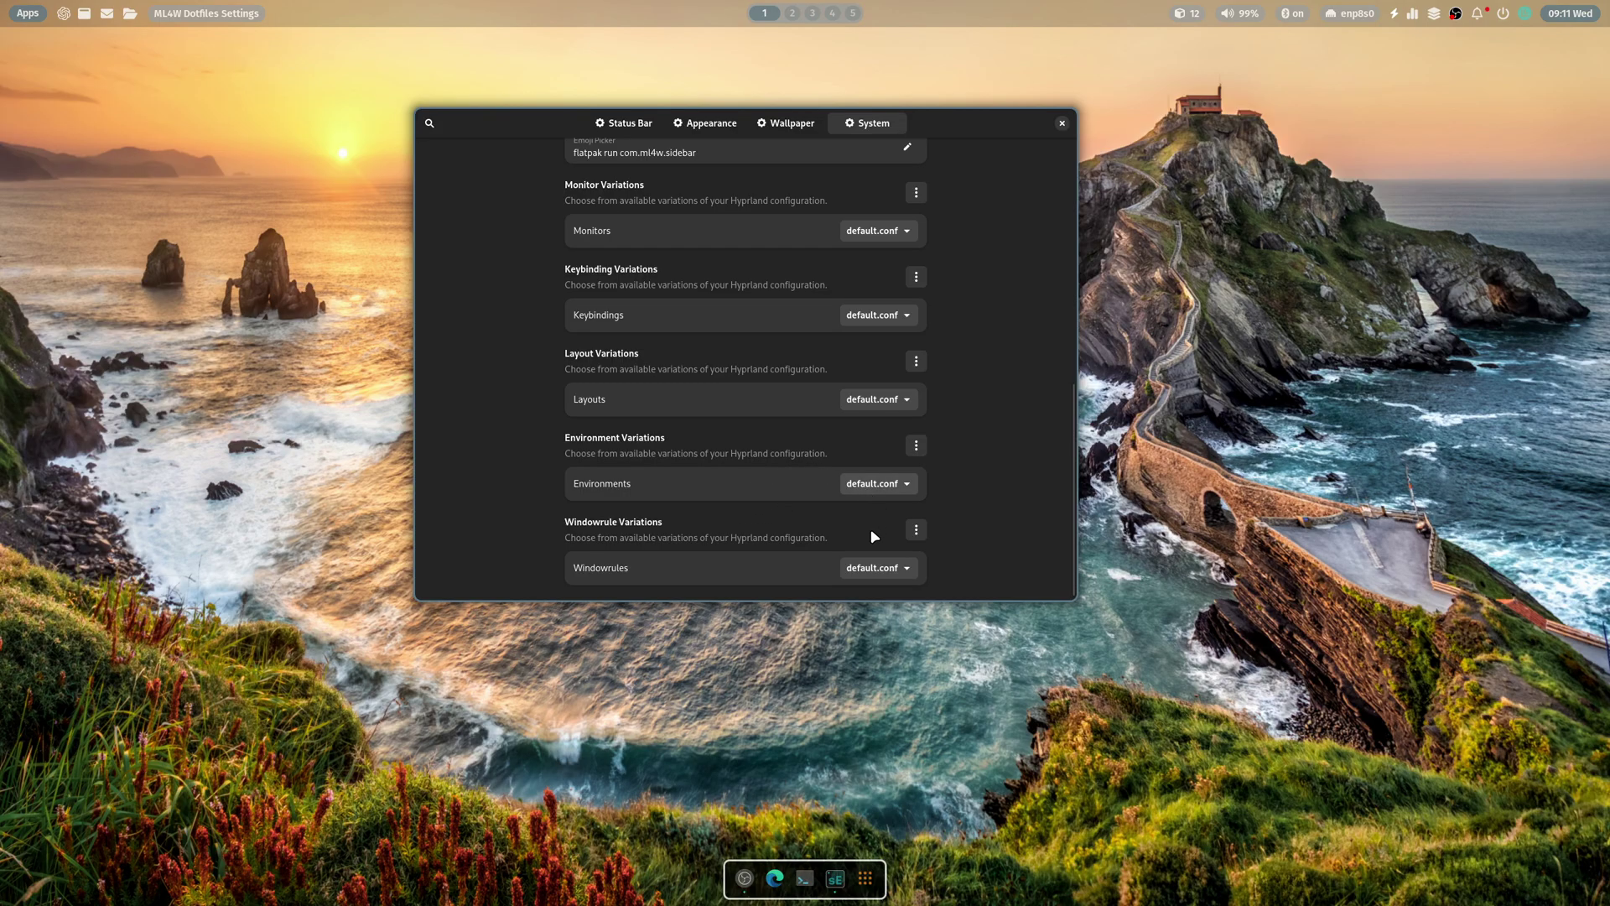
pyautogui.click(1062, 123)
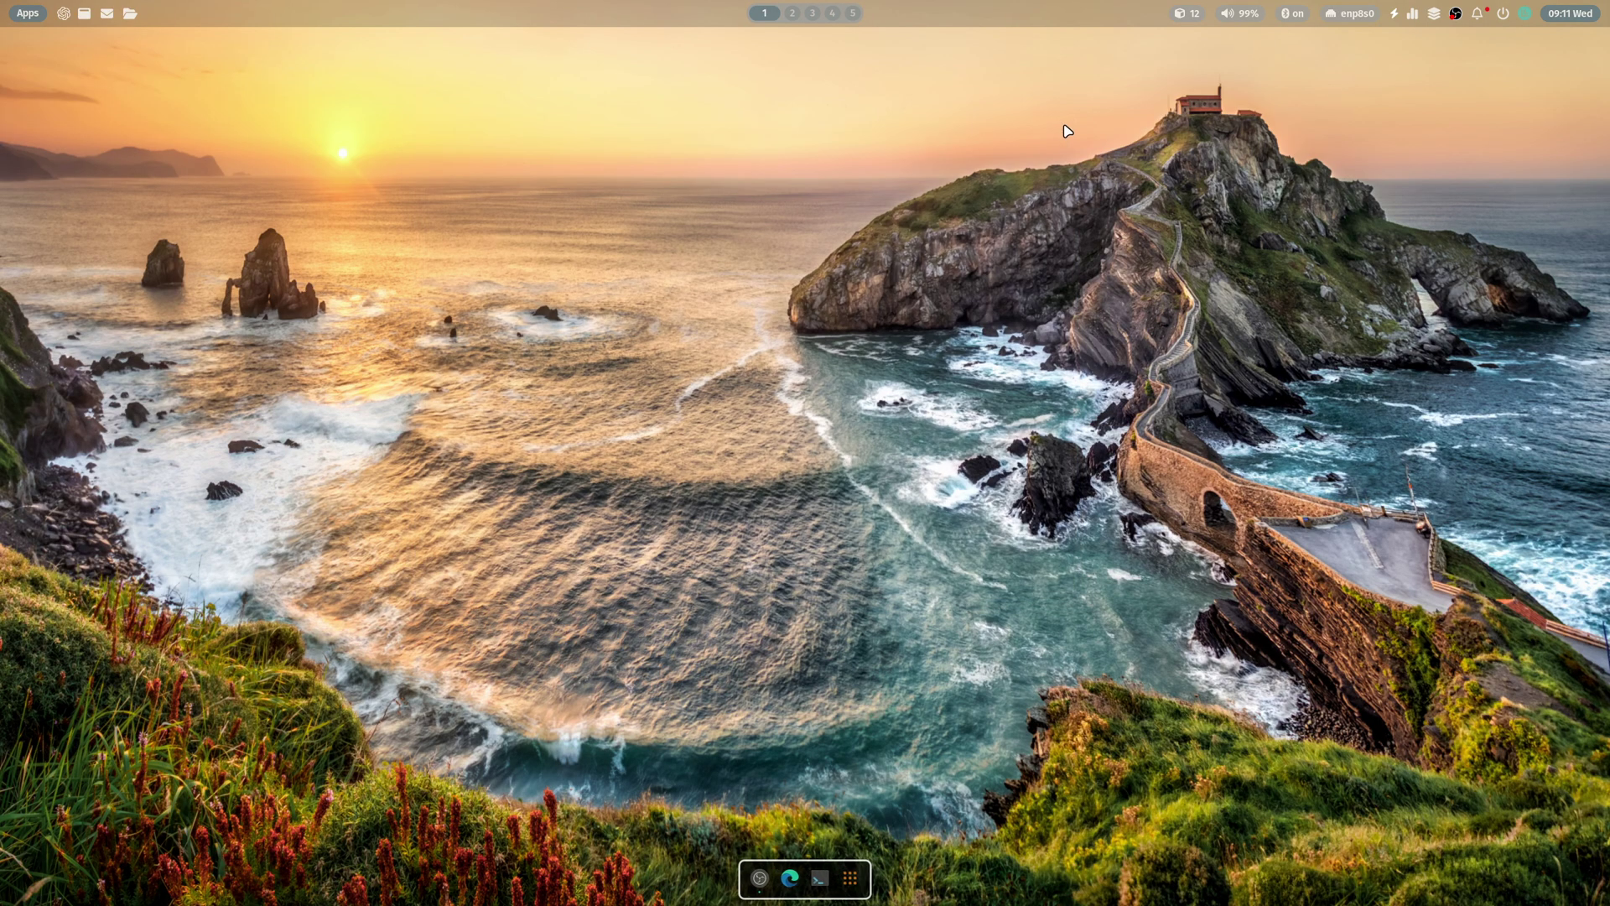
# - Launch the system update script, confirm starting it, and submit the administrator password
pyautogui.press('super+2')
pyautogui.press('super+1')
pyautogui.click(1186, 13)
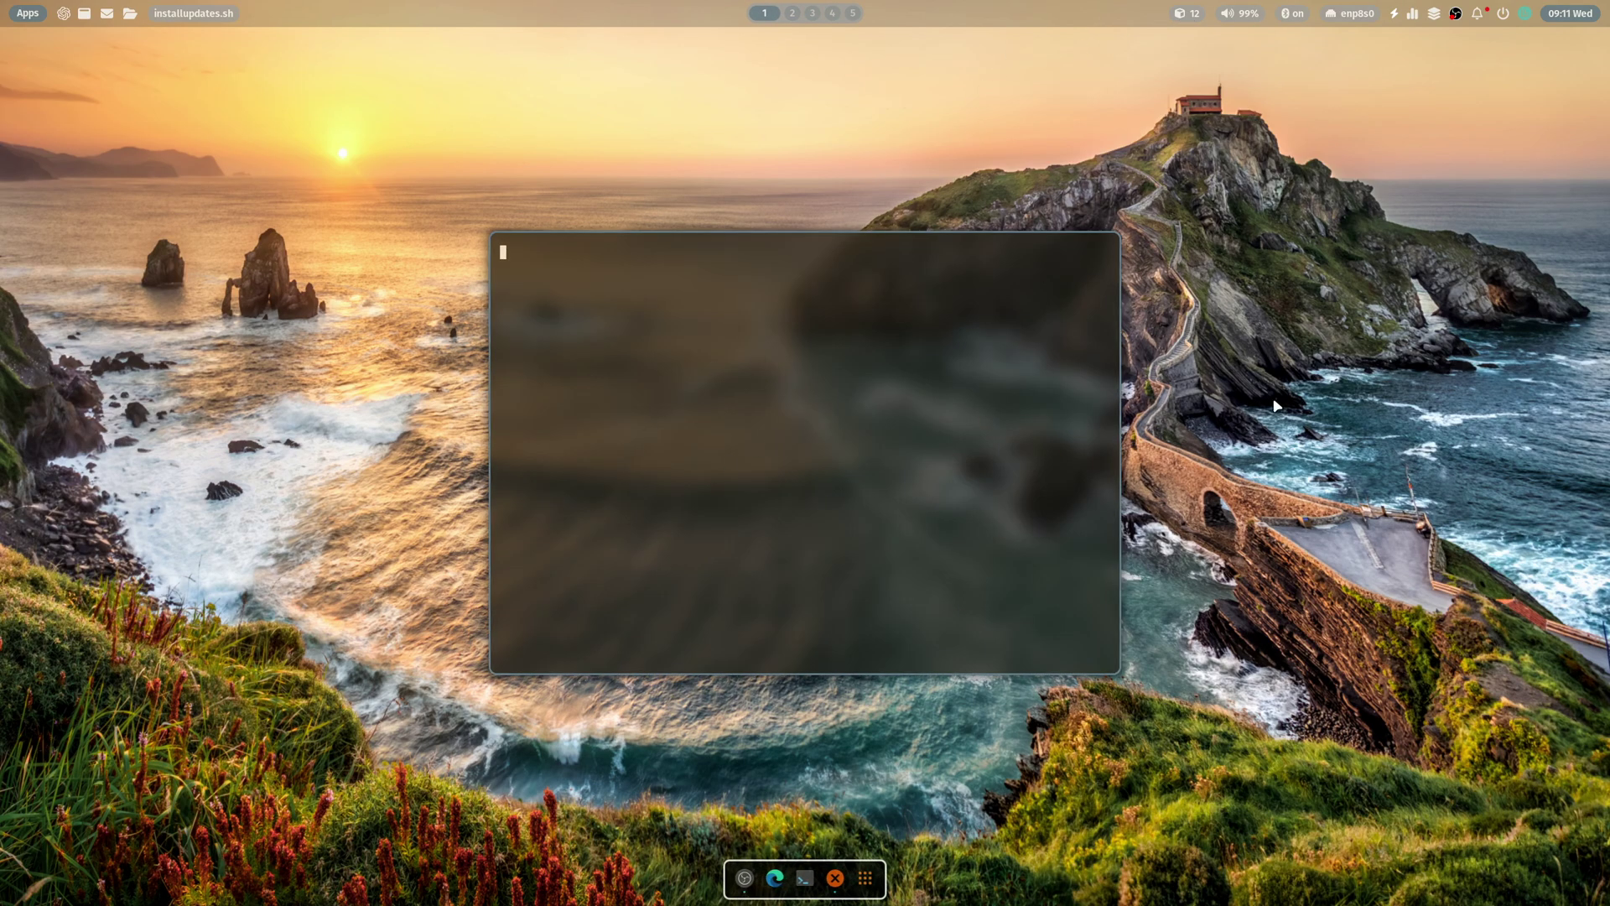
pyautogui.press('Return')
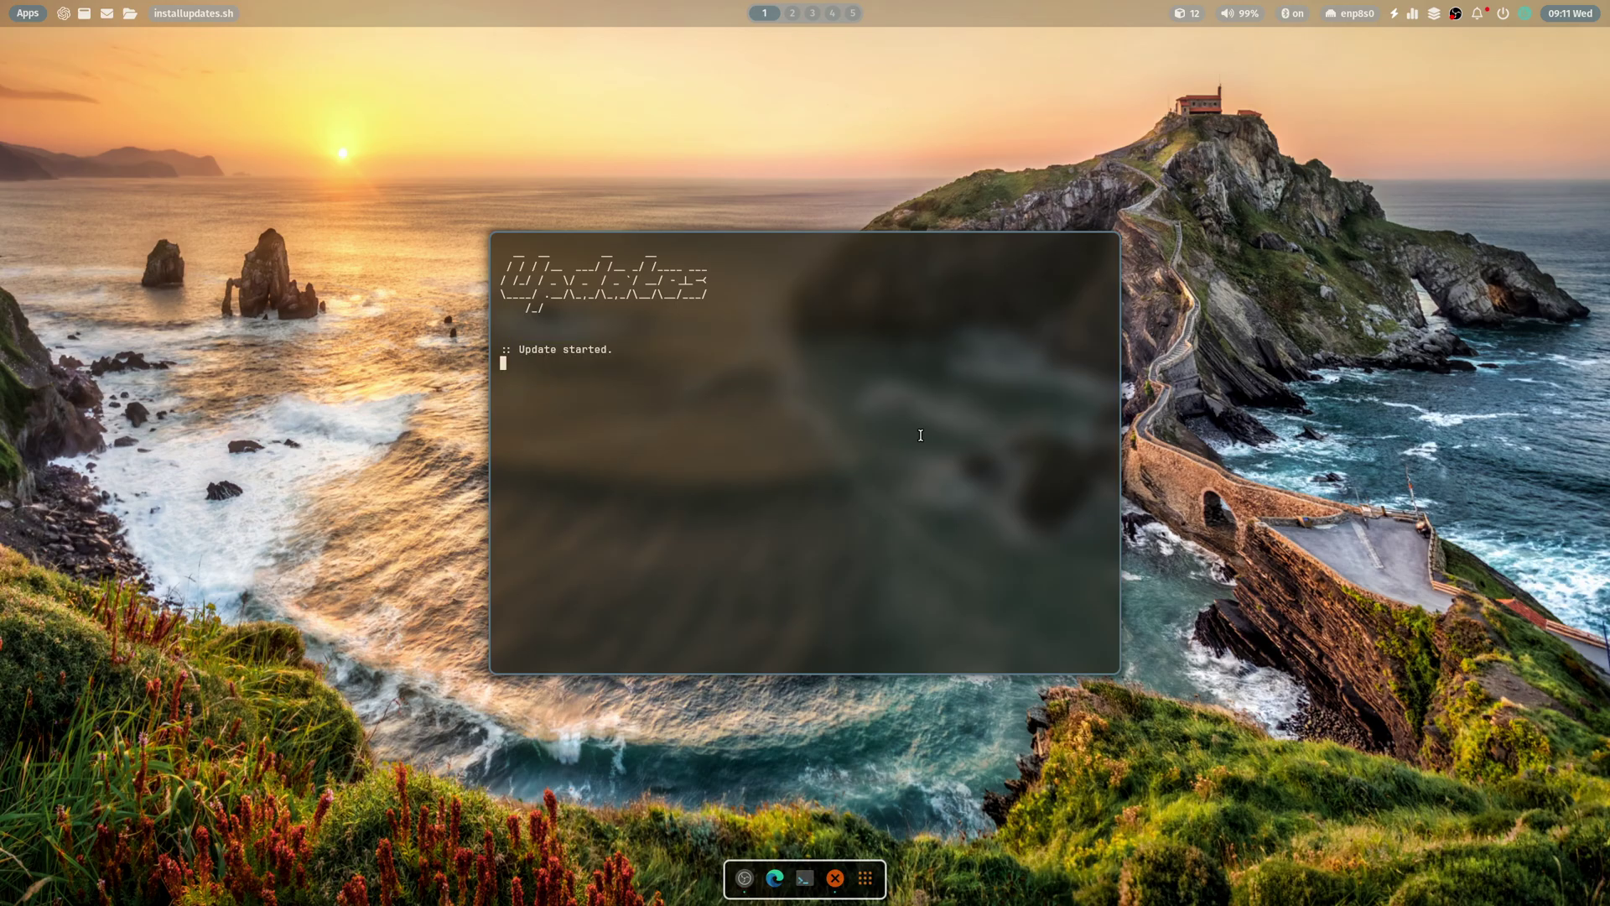
pyautogui.press('Return')
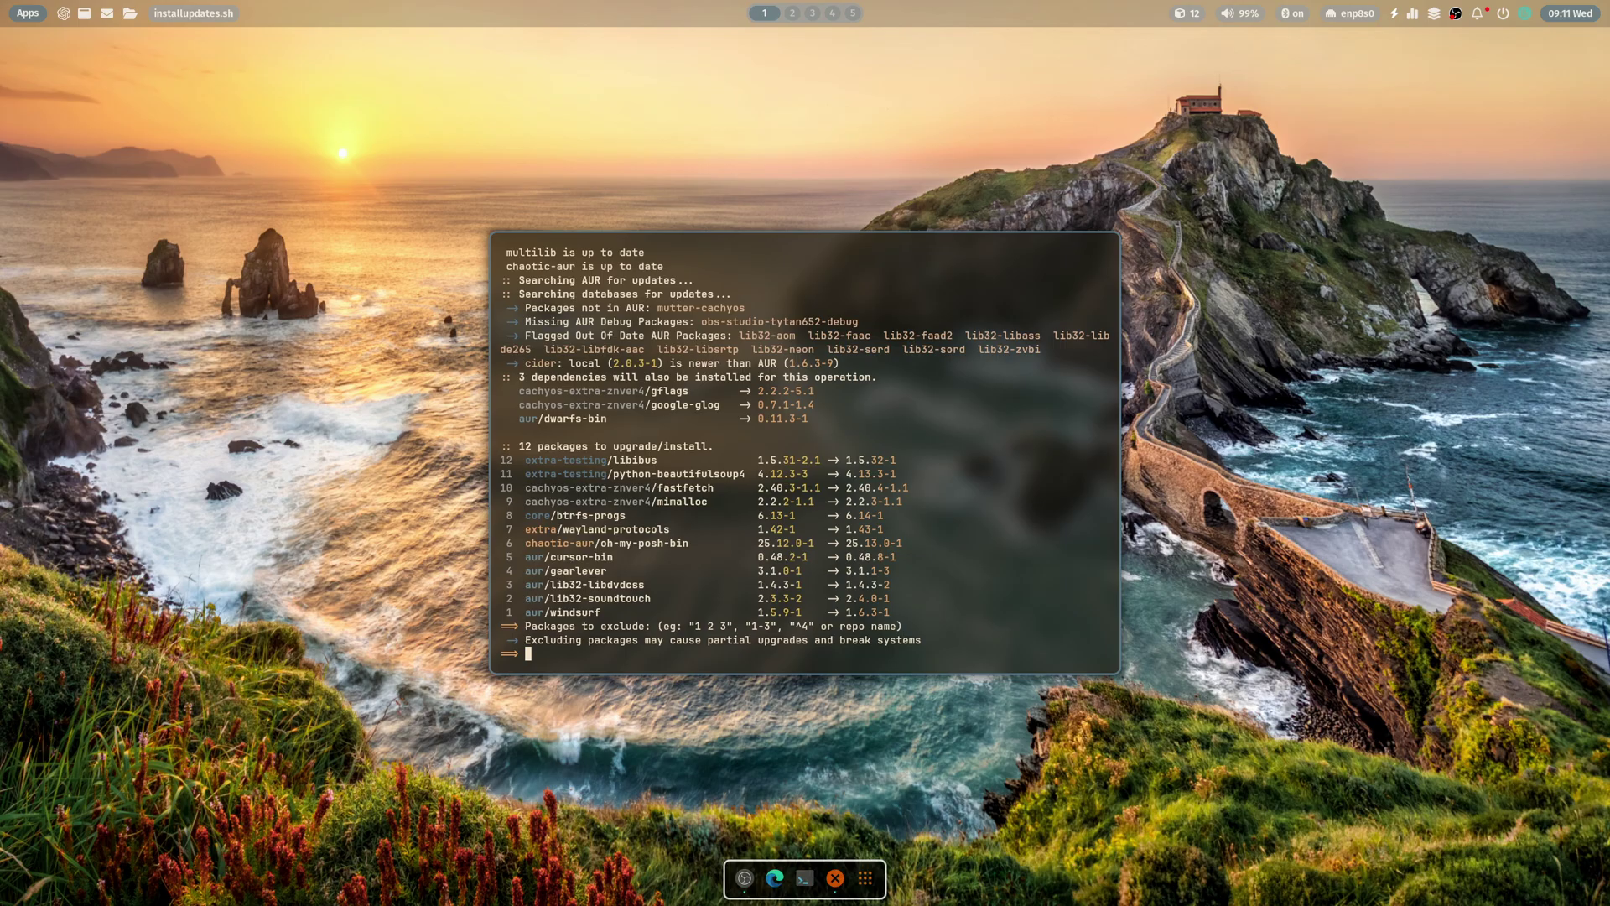
# - Exclude no packages, skip AUR clean builds, and answer y to upgrade
pyautogui.press('Return')
pyautogui.press('Return')
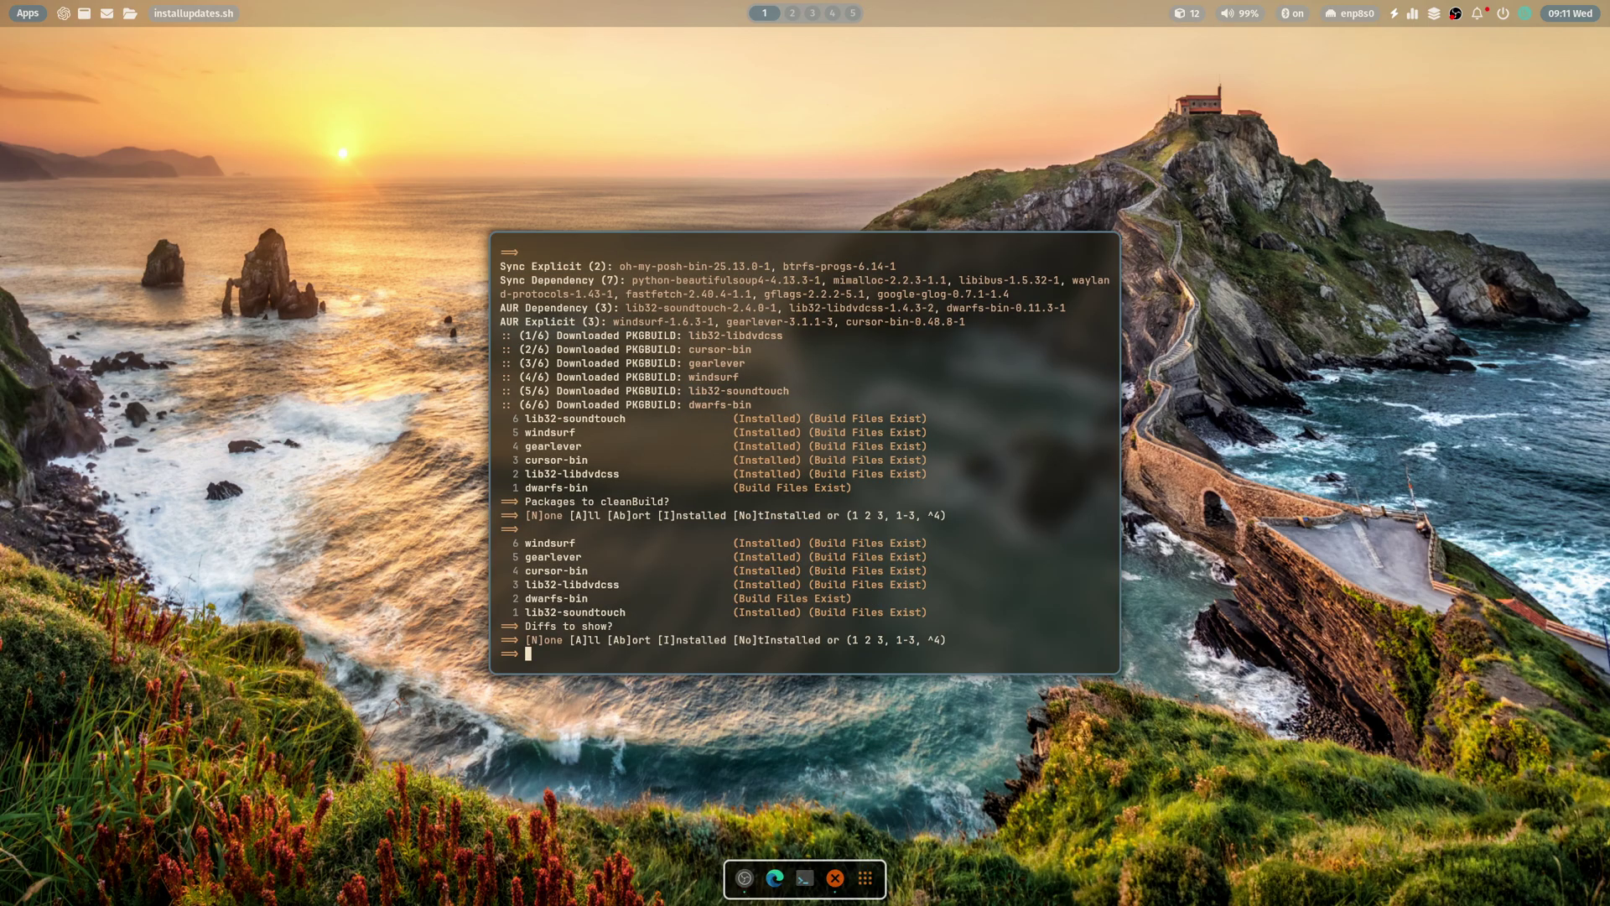
pyautogui.press('Return')
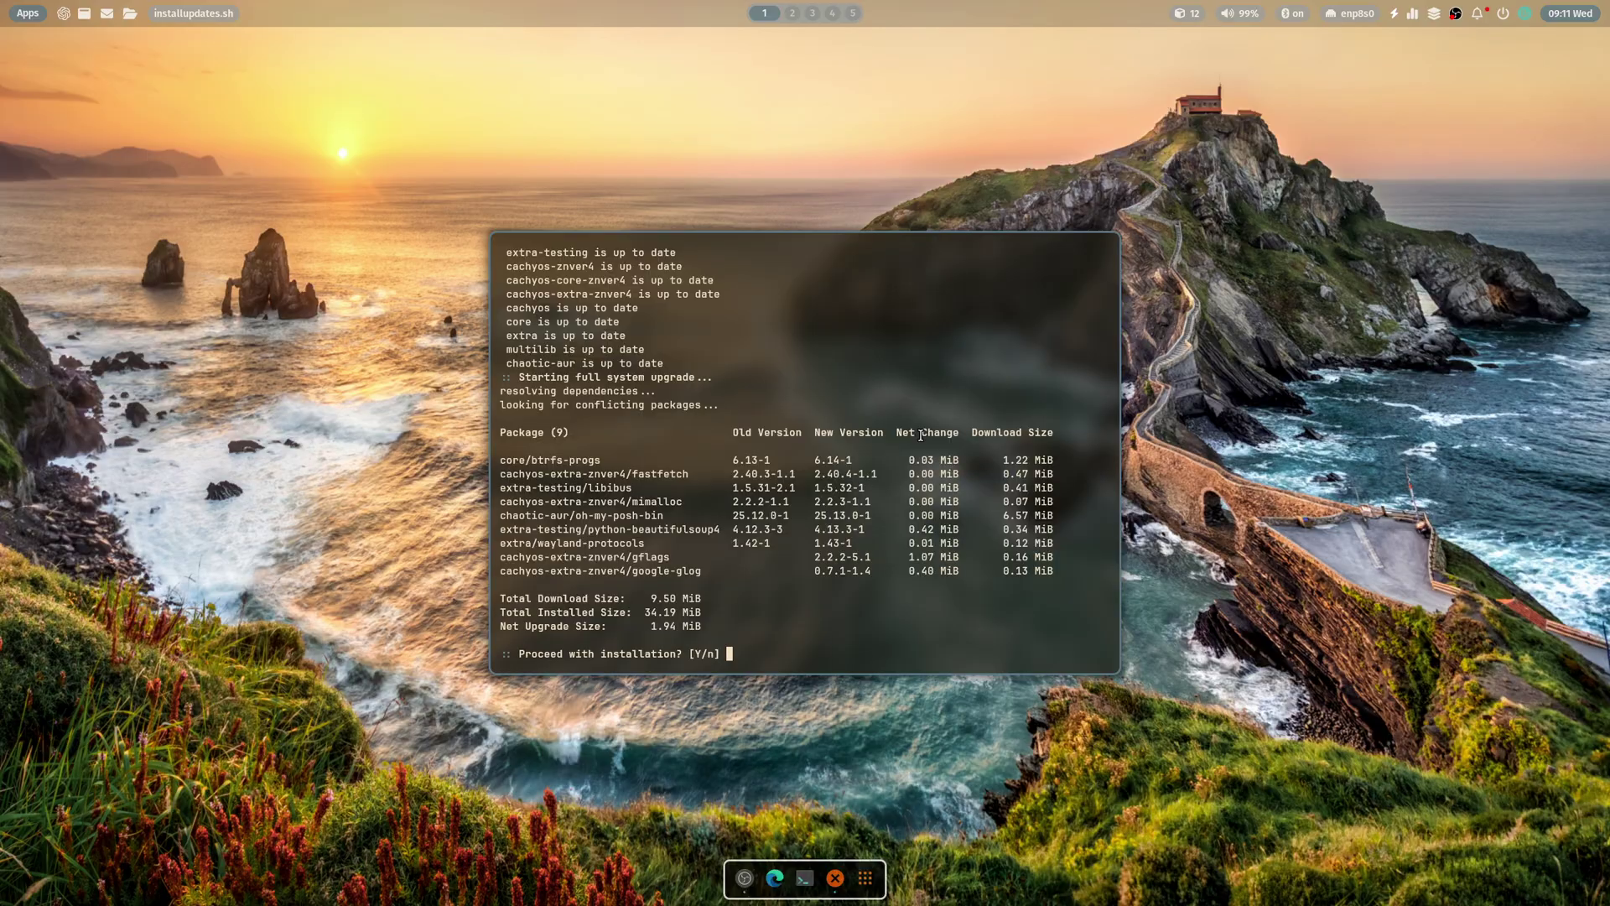
pyautogui.write('y')
pyautogui.press('Return')
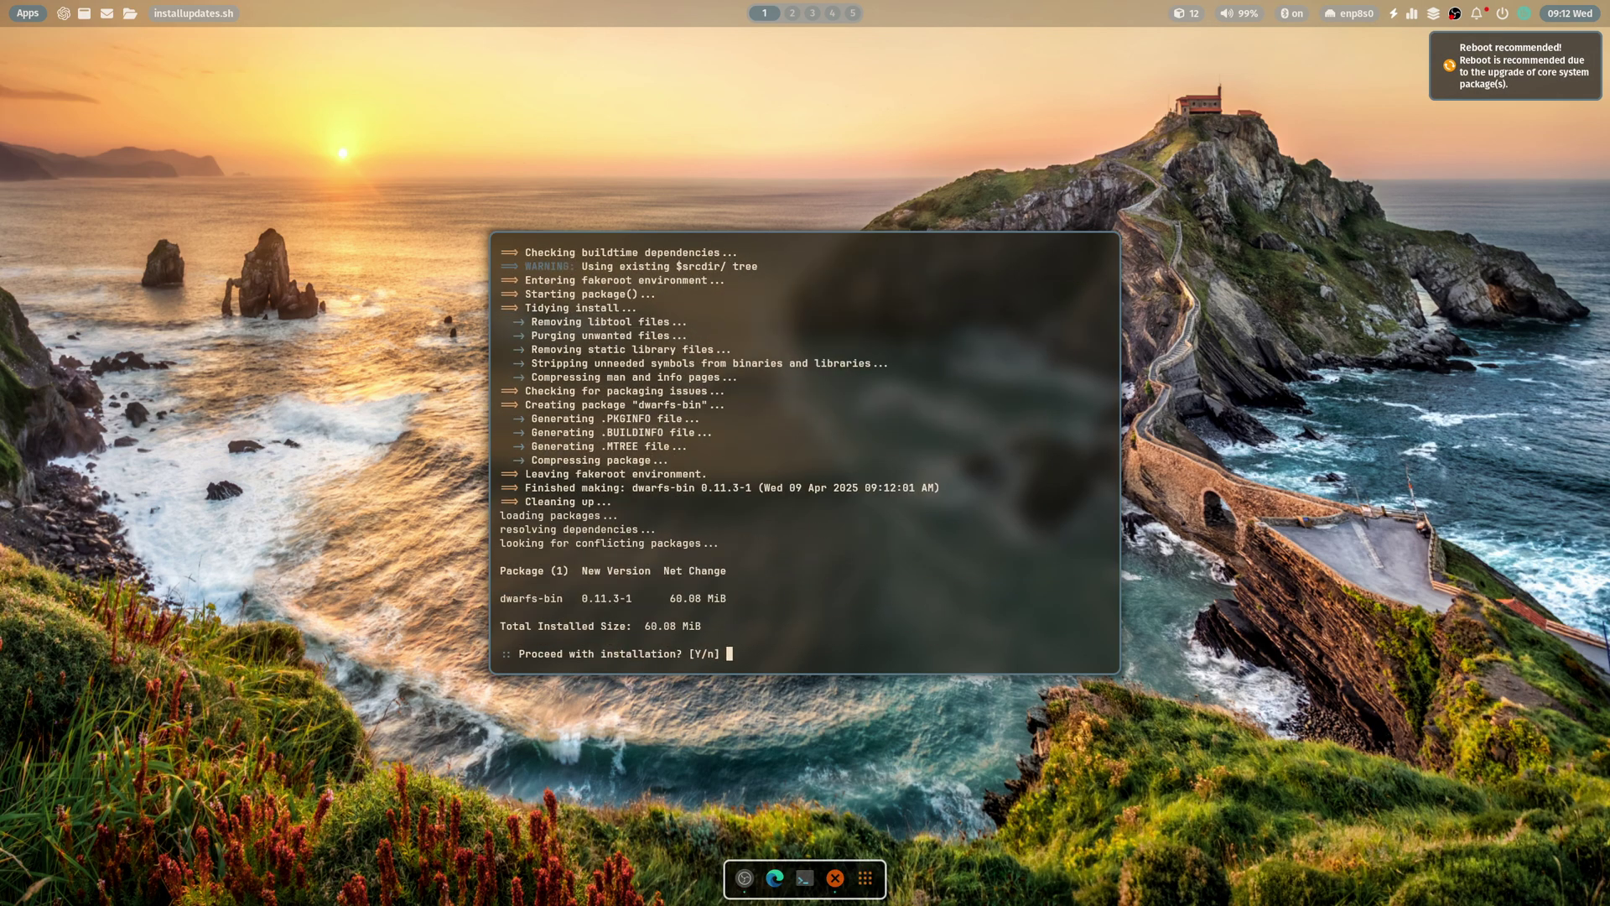
# - Approve the dwarfs-bin install, the five AUR upgrades and the Flatpak update, then close the window
pyautogui.write('y')
pyautogui.press('Return')
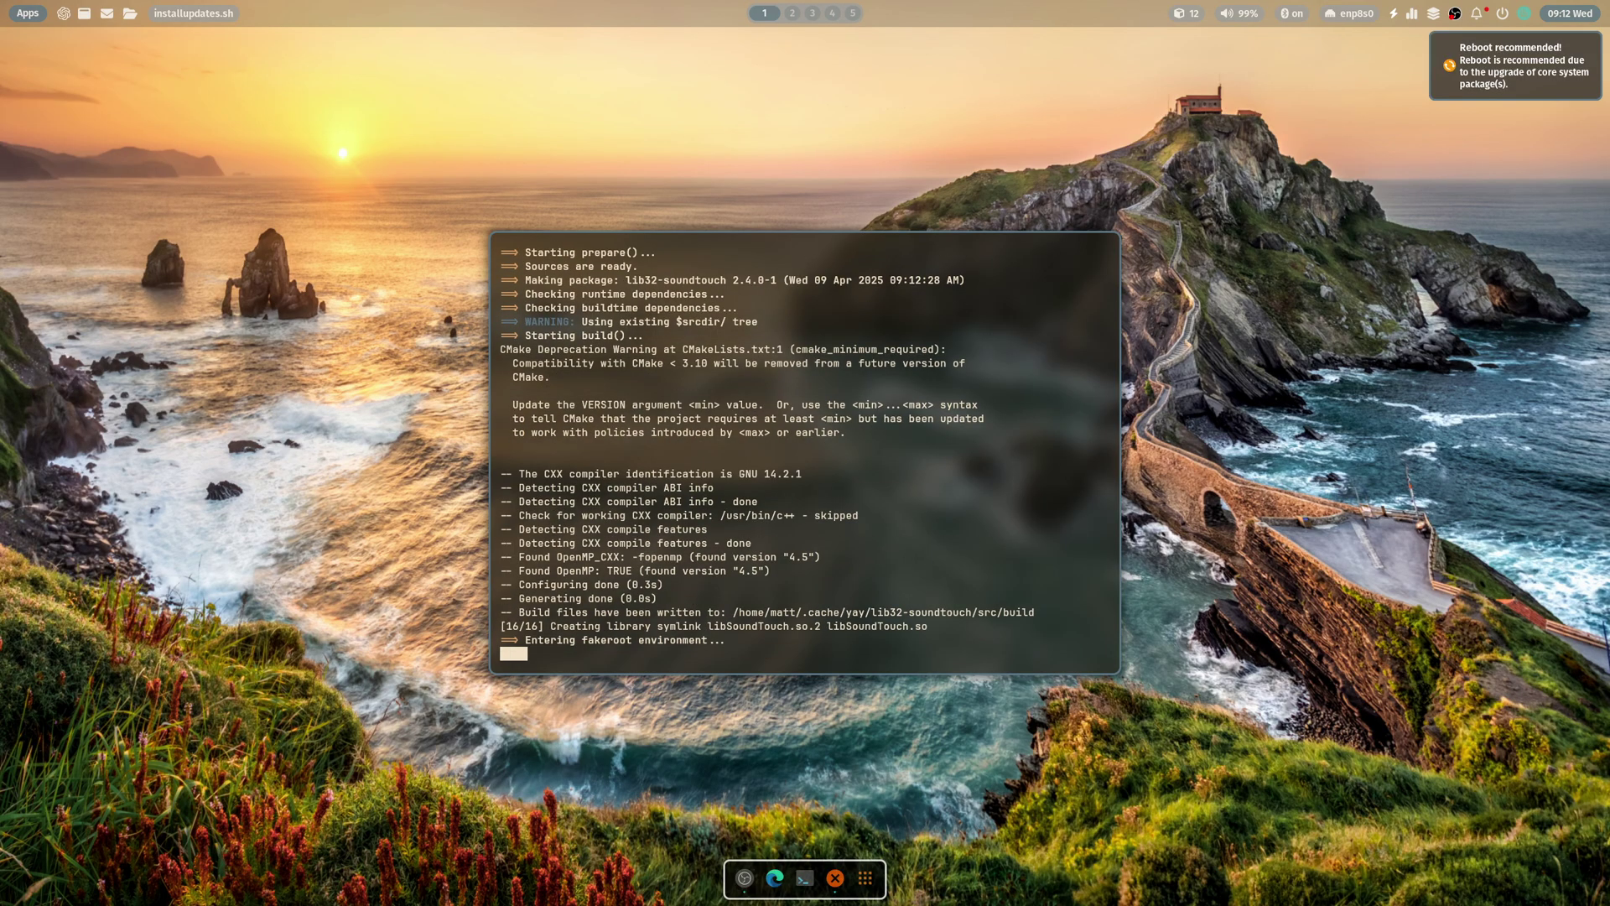
pyautogui.write('y')
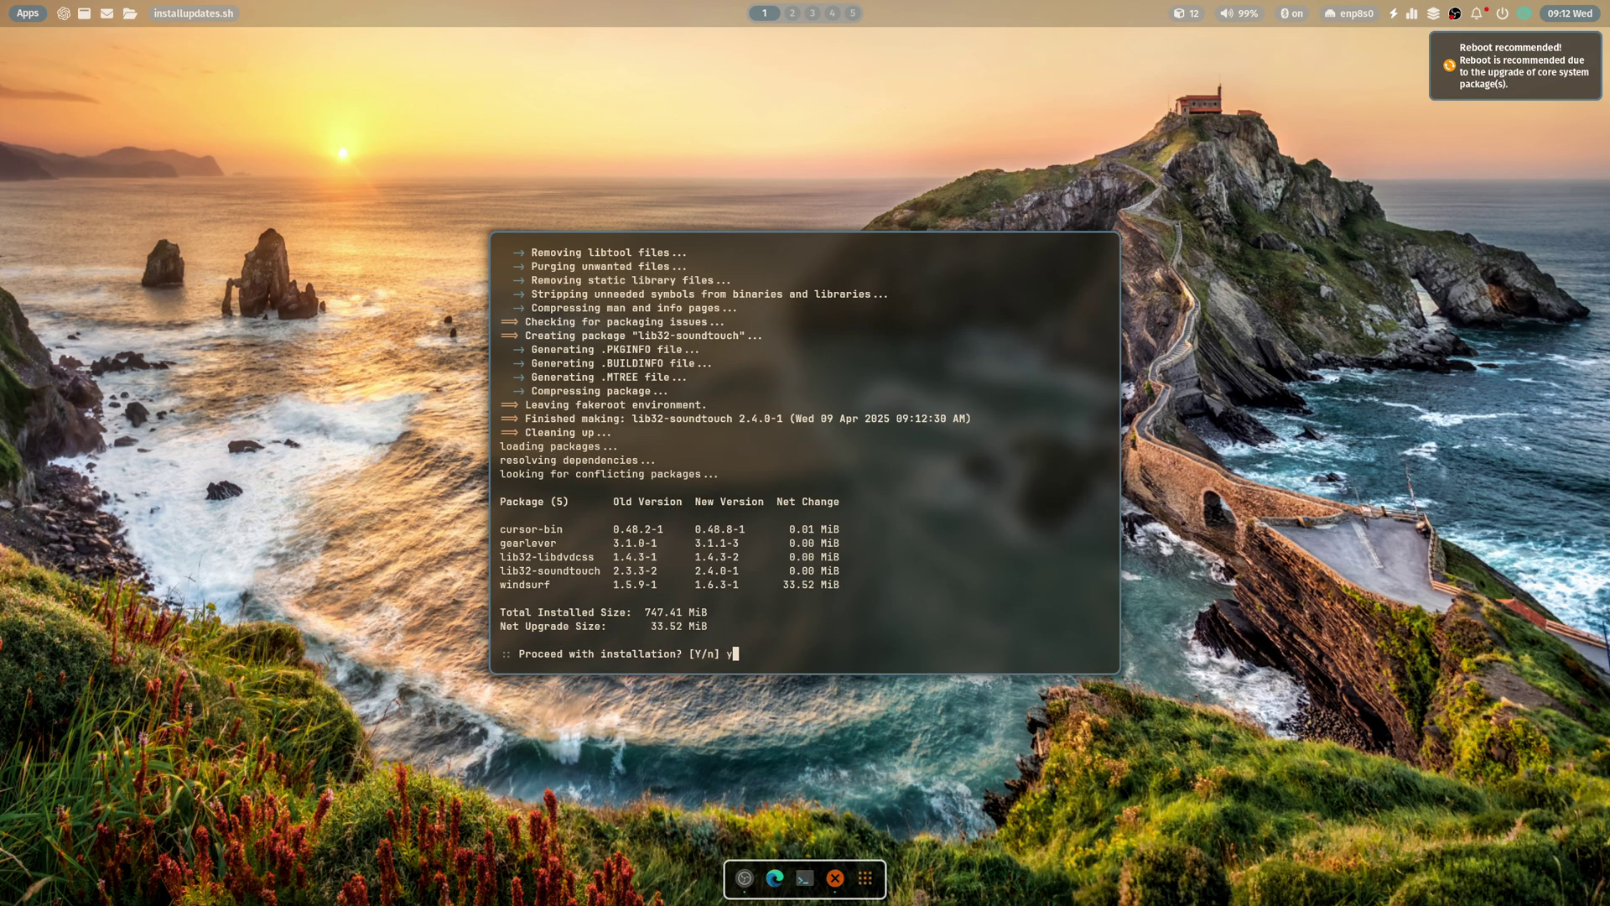
pyautogui.press('Return')
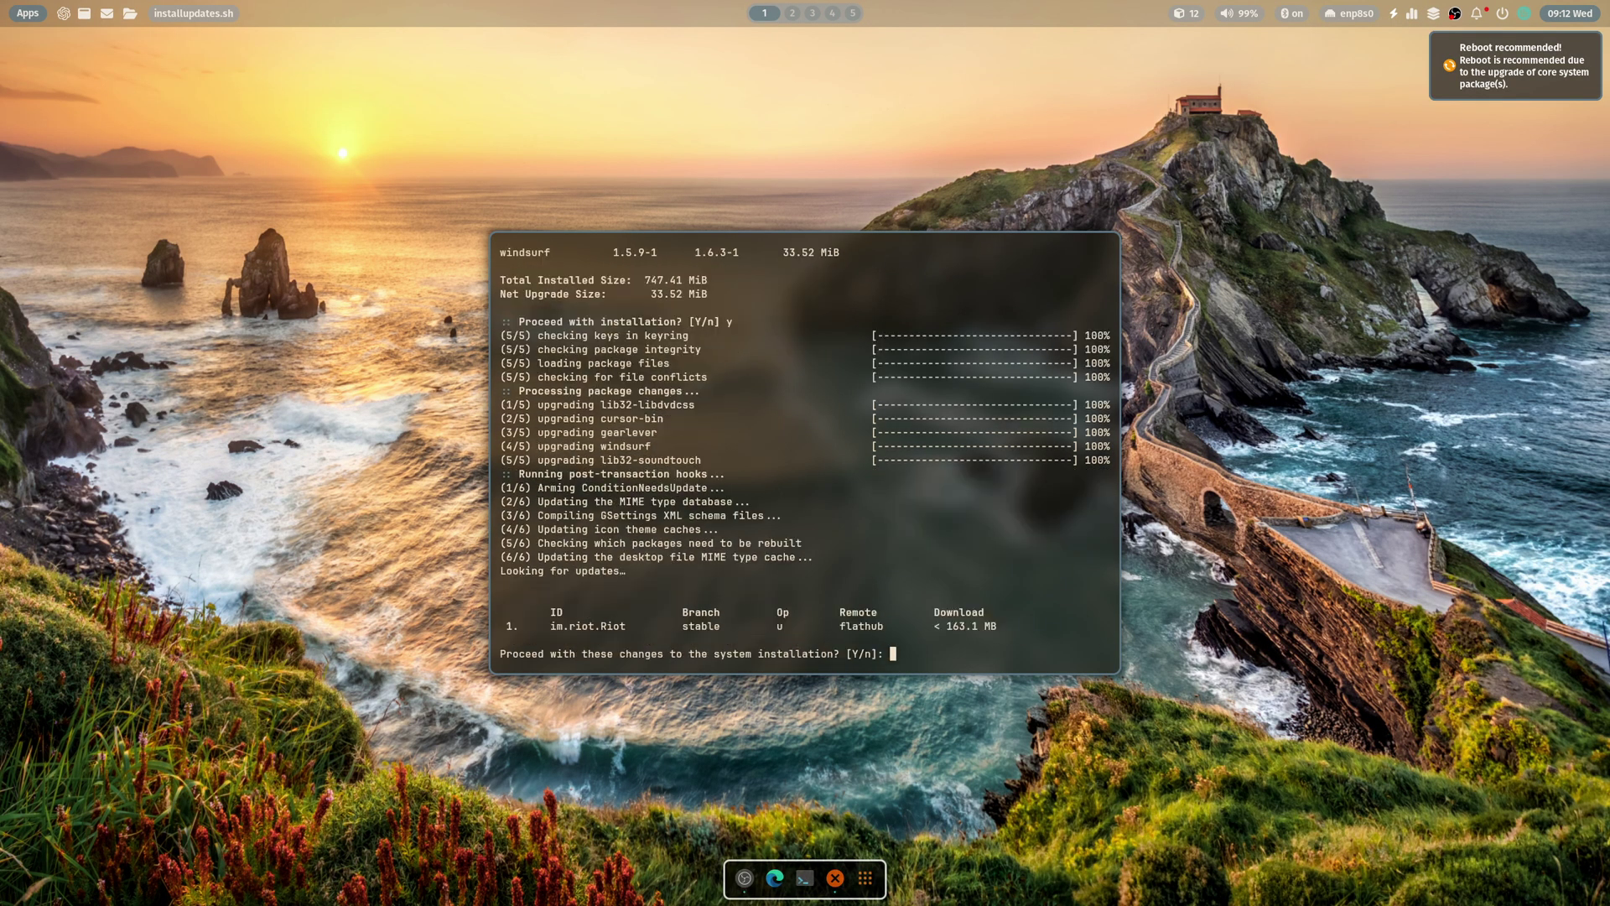
pyautogui.write('y')
pyautogui.press('Return')
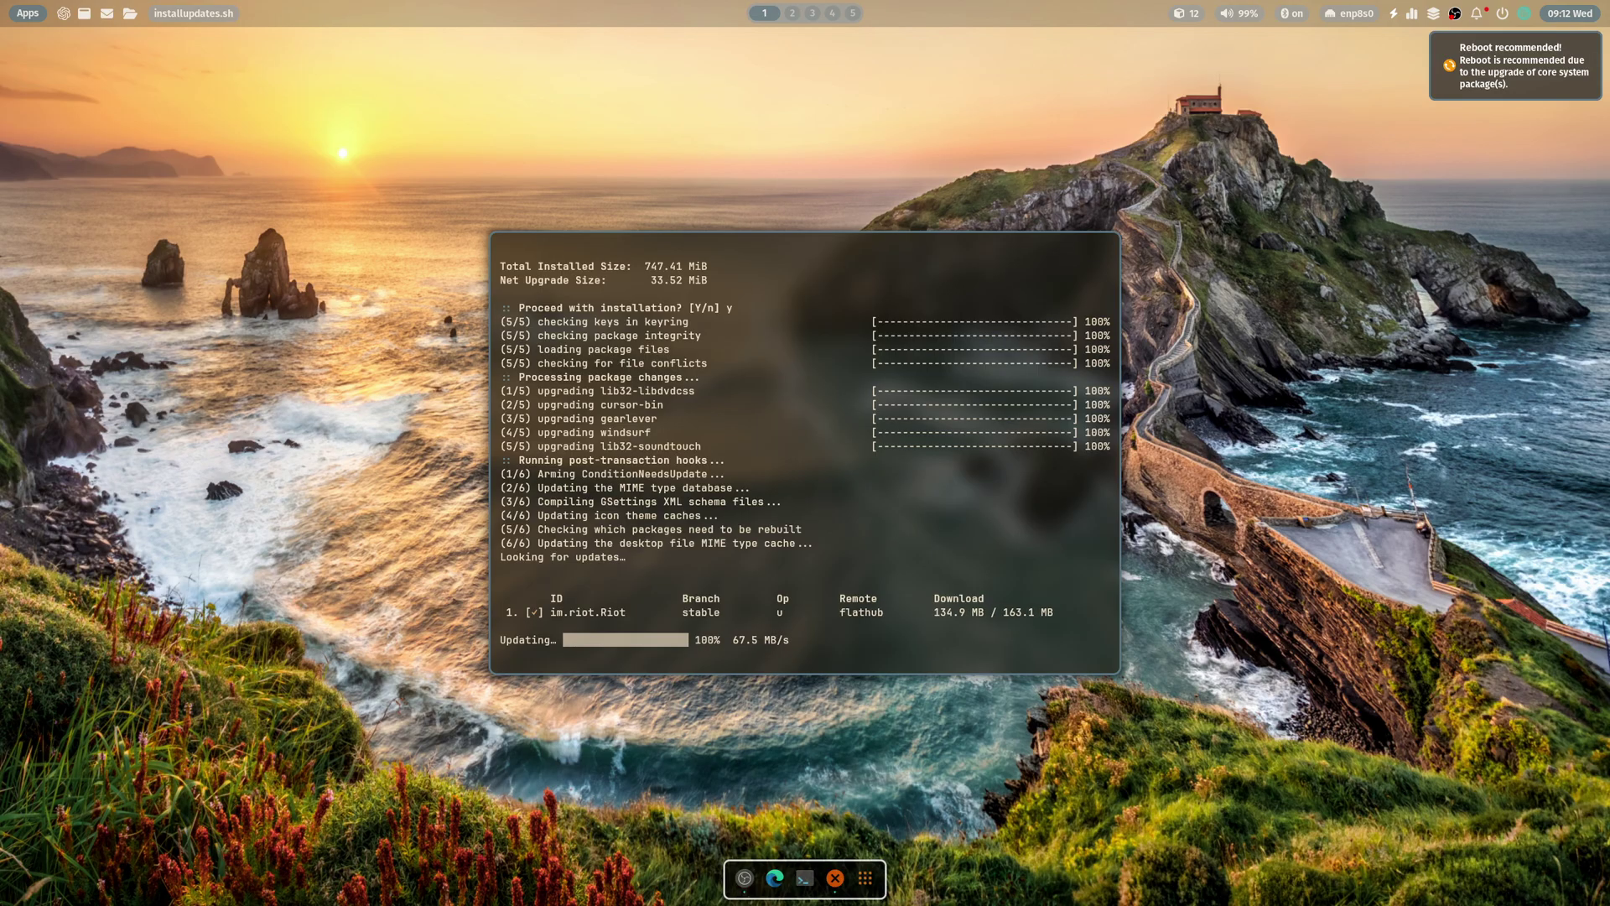
pyautogui.press('Return')
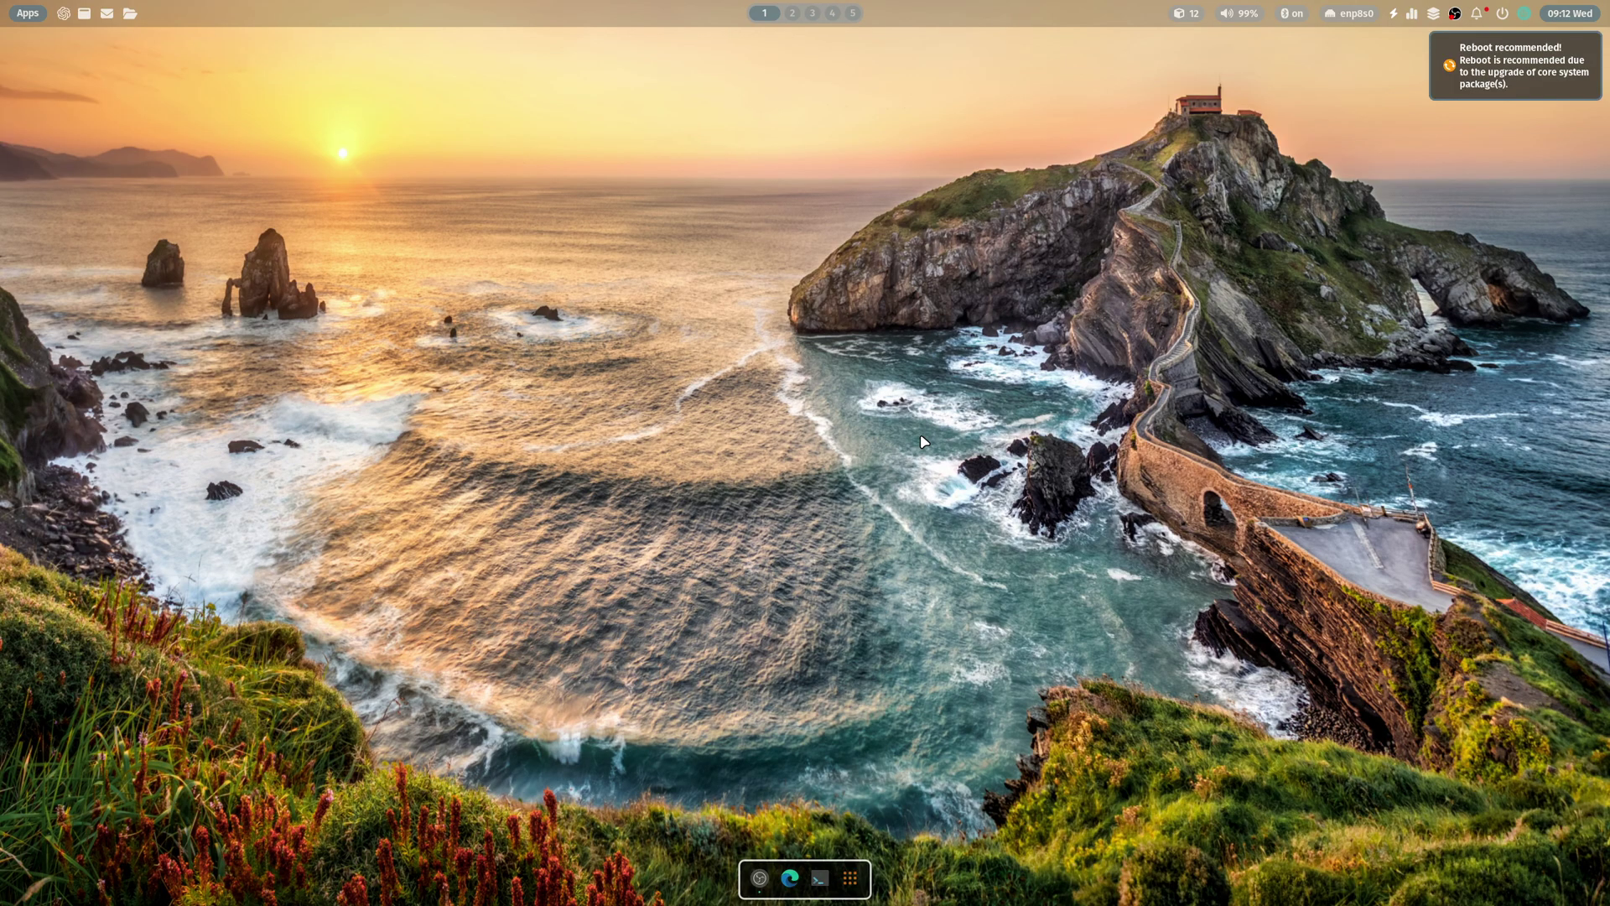
# - Open Files at Home, then navigate into .config/nwg-dock-hyprland after a brief detour into .cache
pyautogui.click(130, 13)
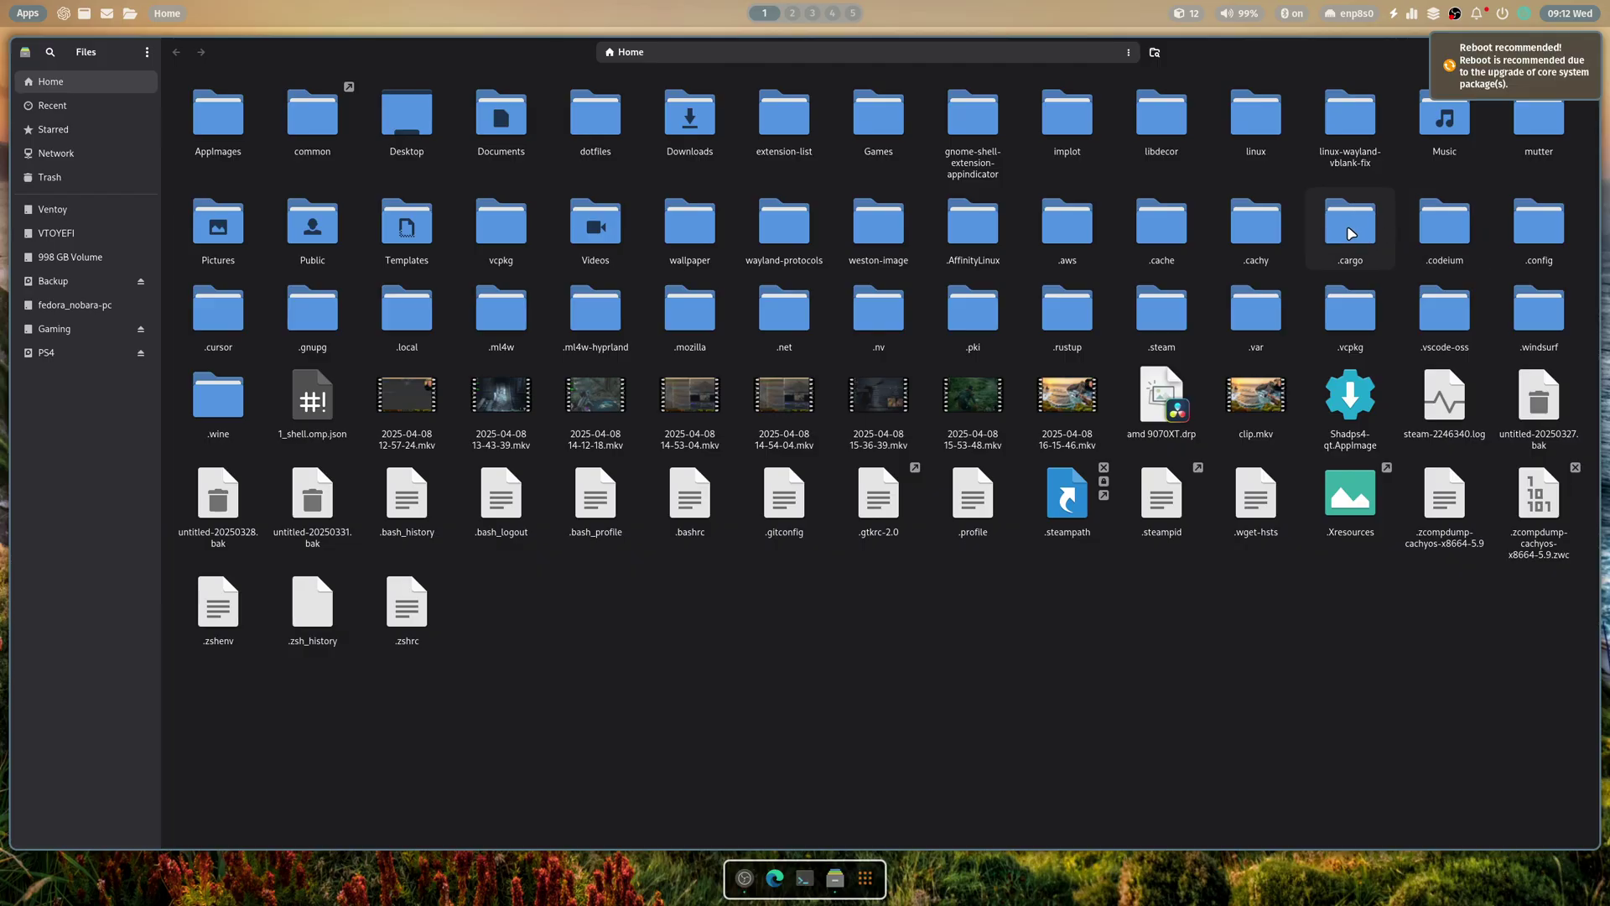
pyautogui.doubleClick(1138, 237)
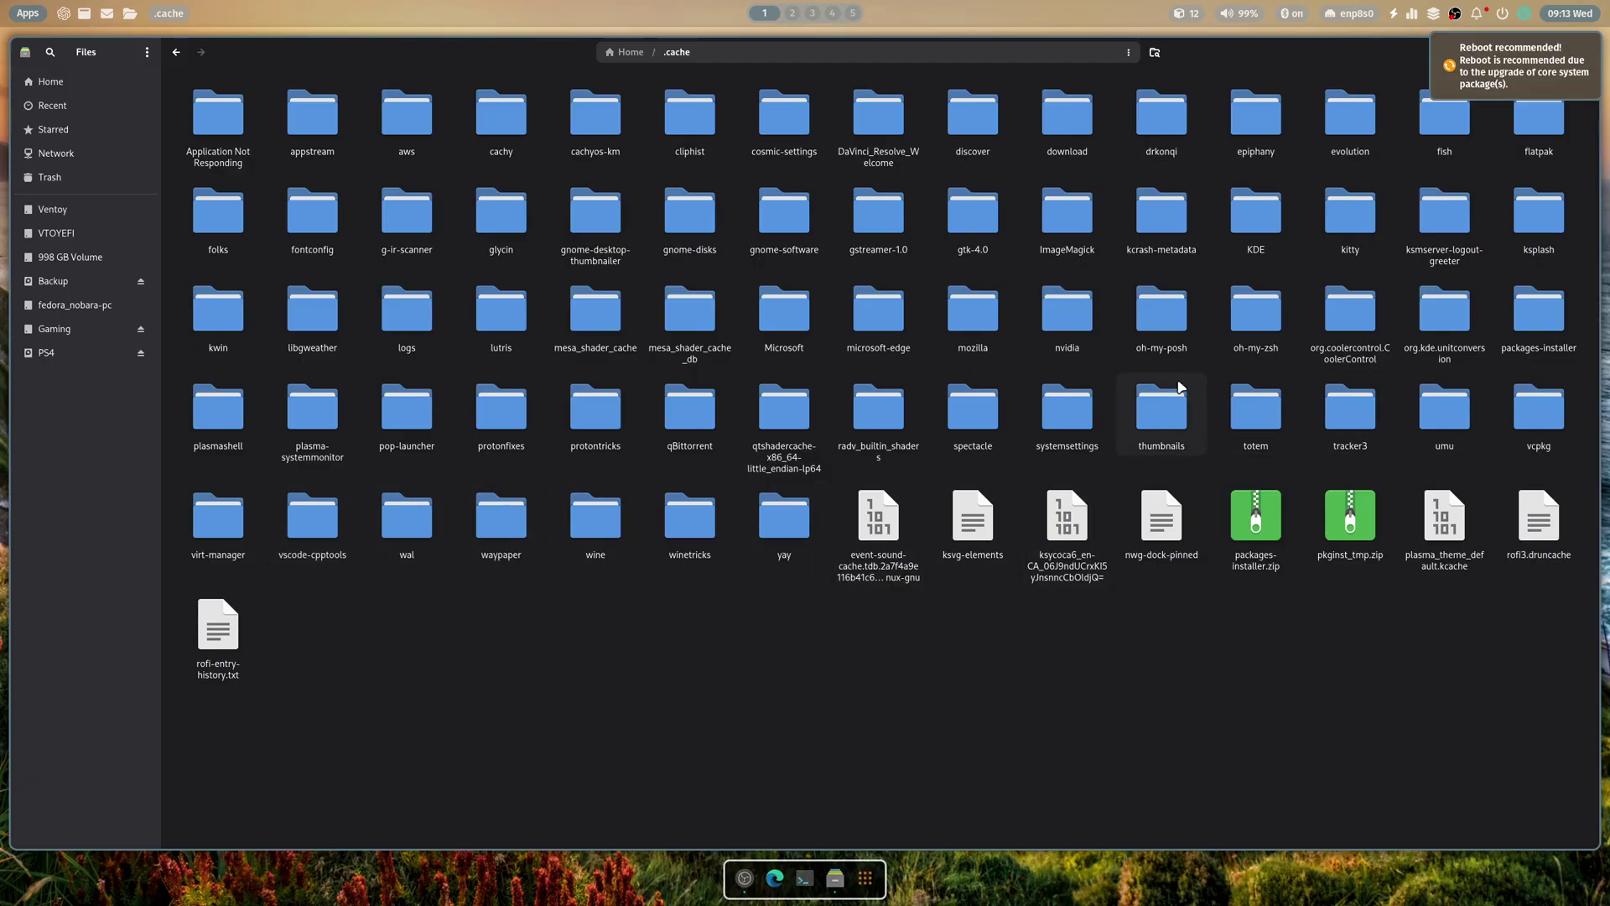
pyautogui.click(644, 57)
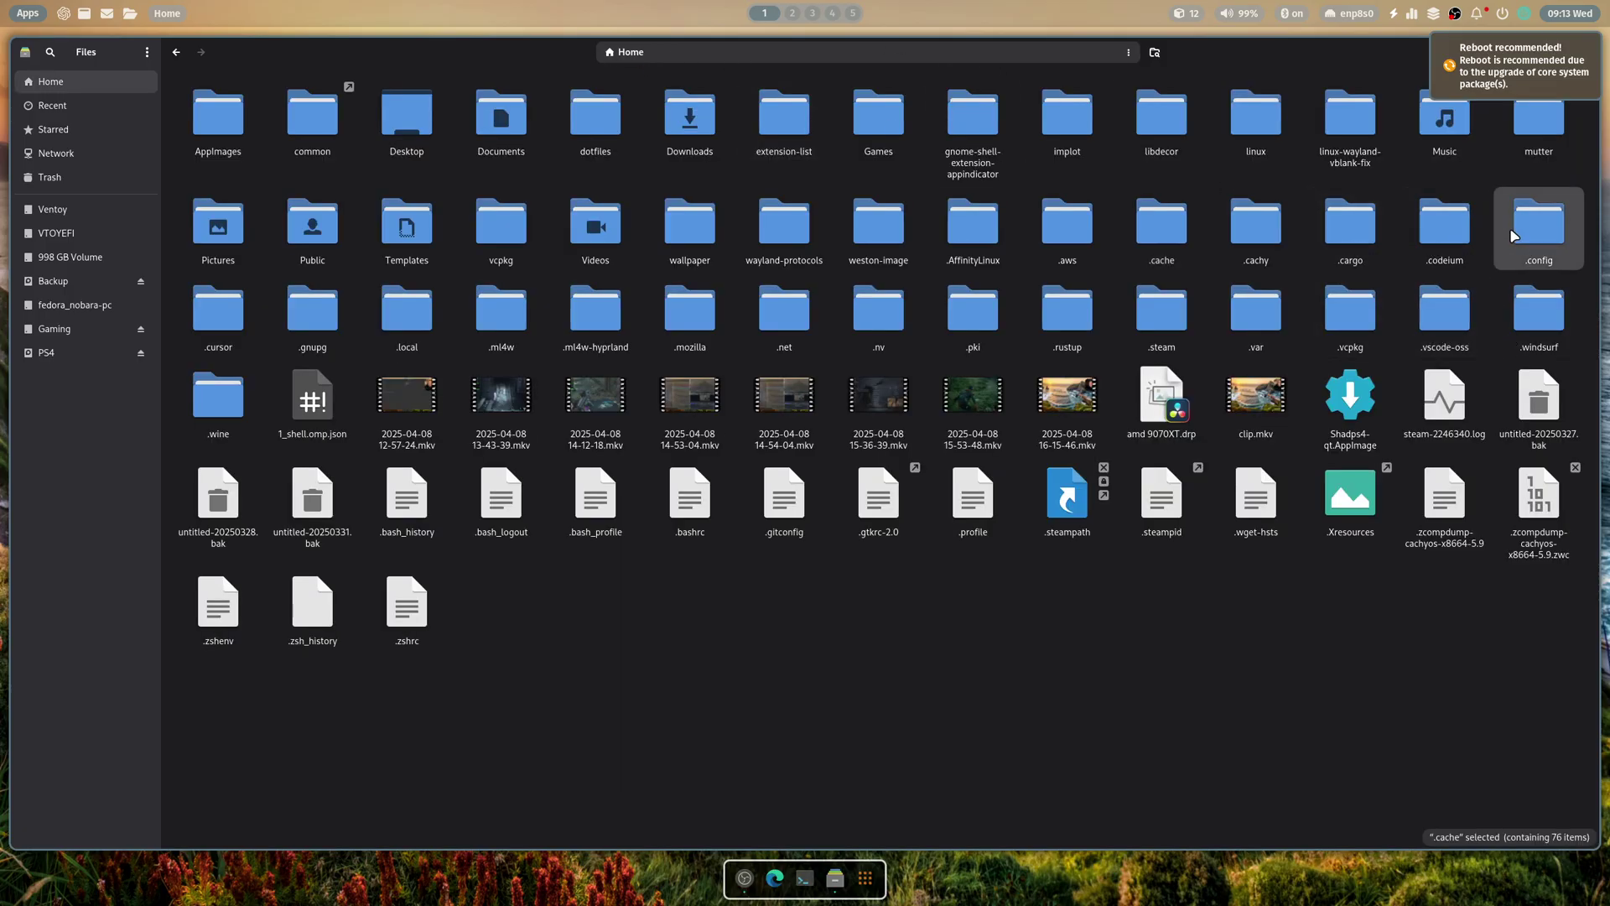
pyautogui.doubleClick(1513, 236)
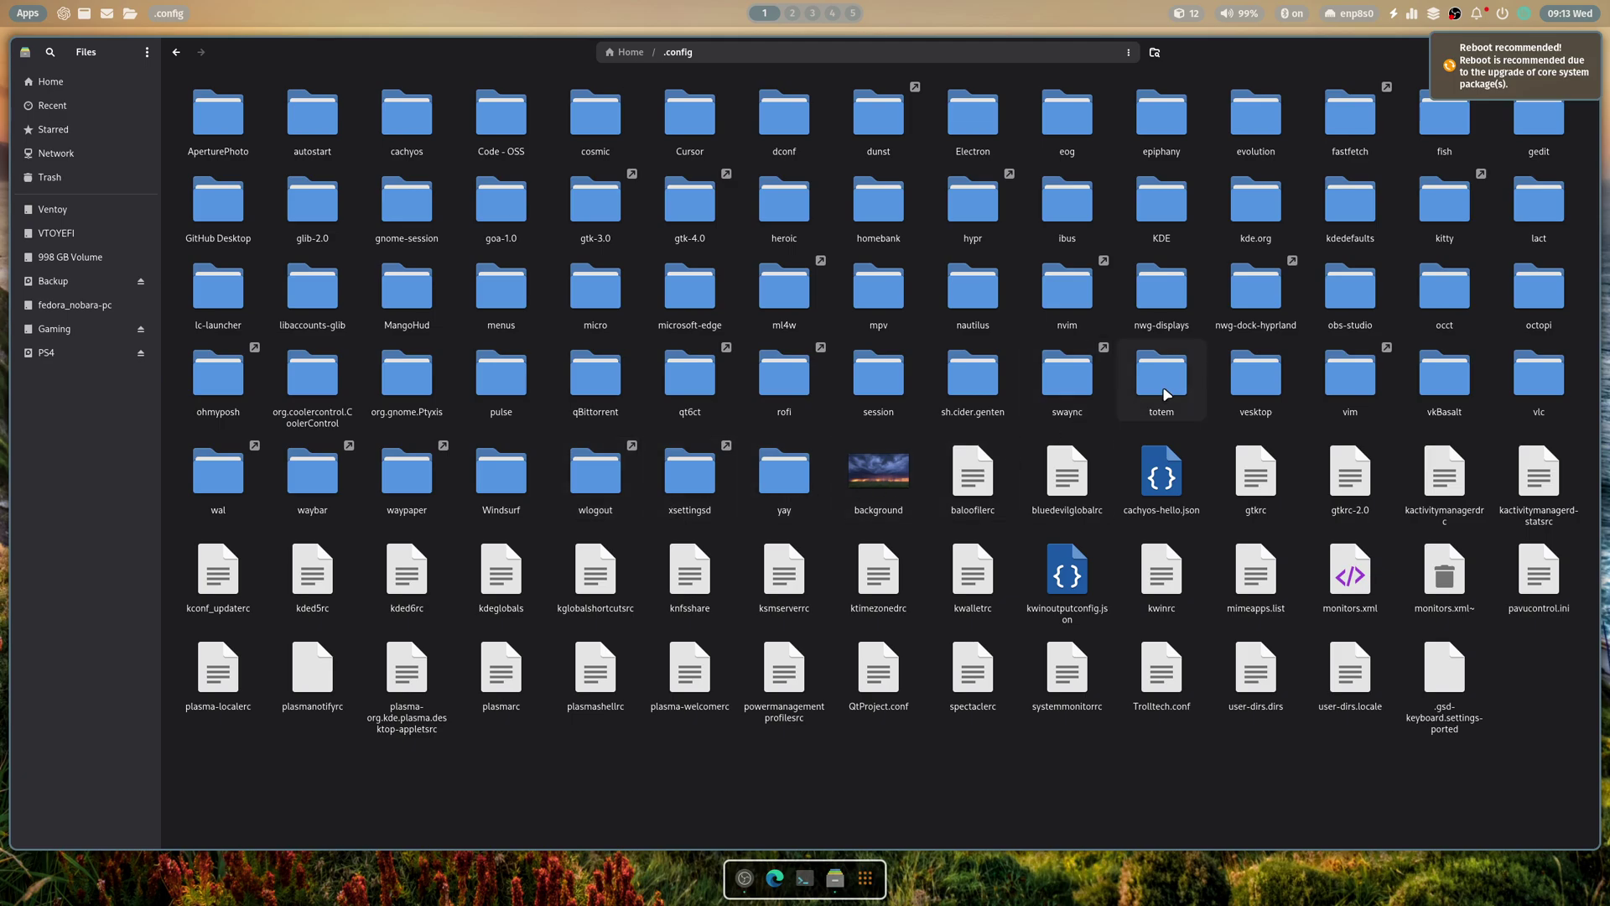
pyautogui.doubleClick(1247, 300)
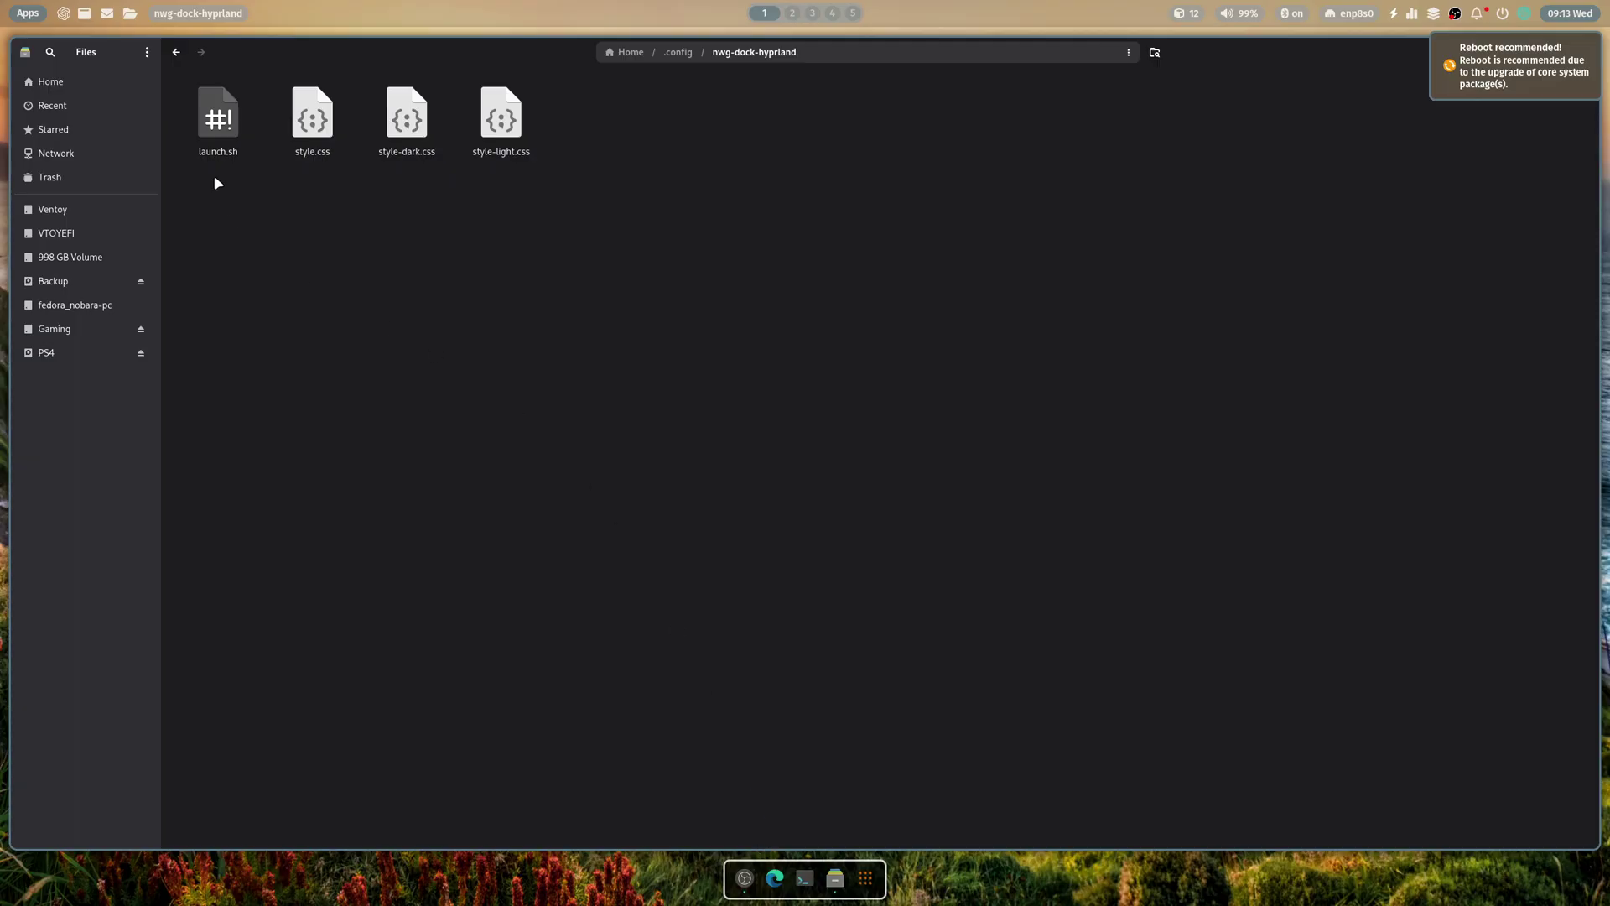
# - Return from nwg-dock-hyprland to Home, open .cache and inspect the nwg-dock-pinned file's options
pyautogui.click(681, 53)
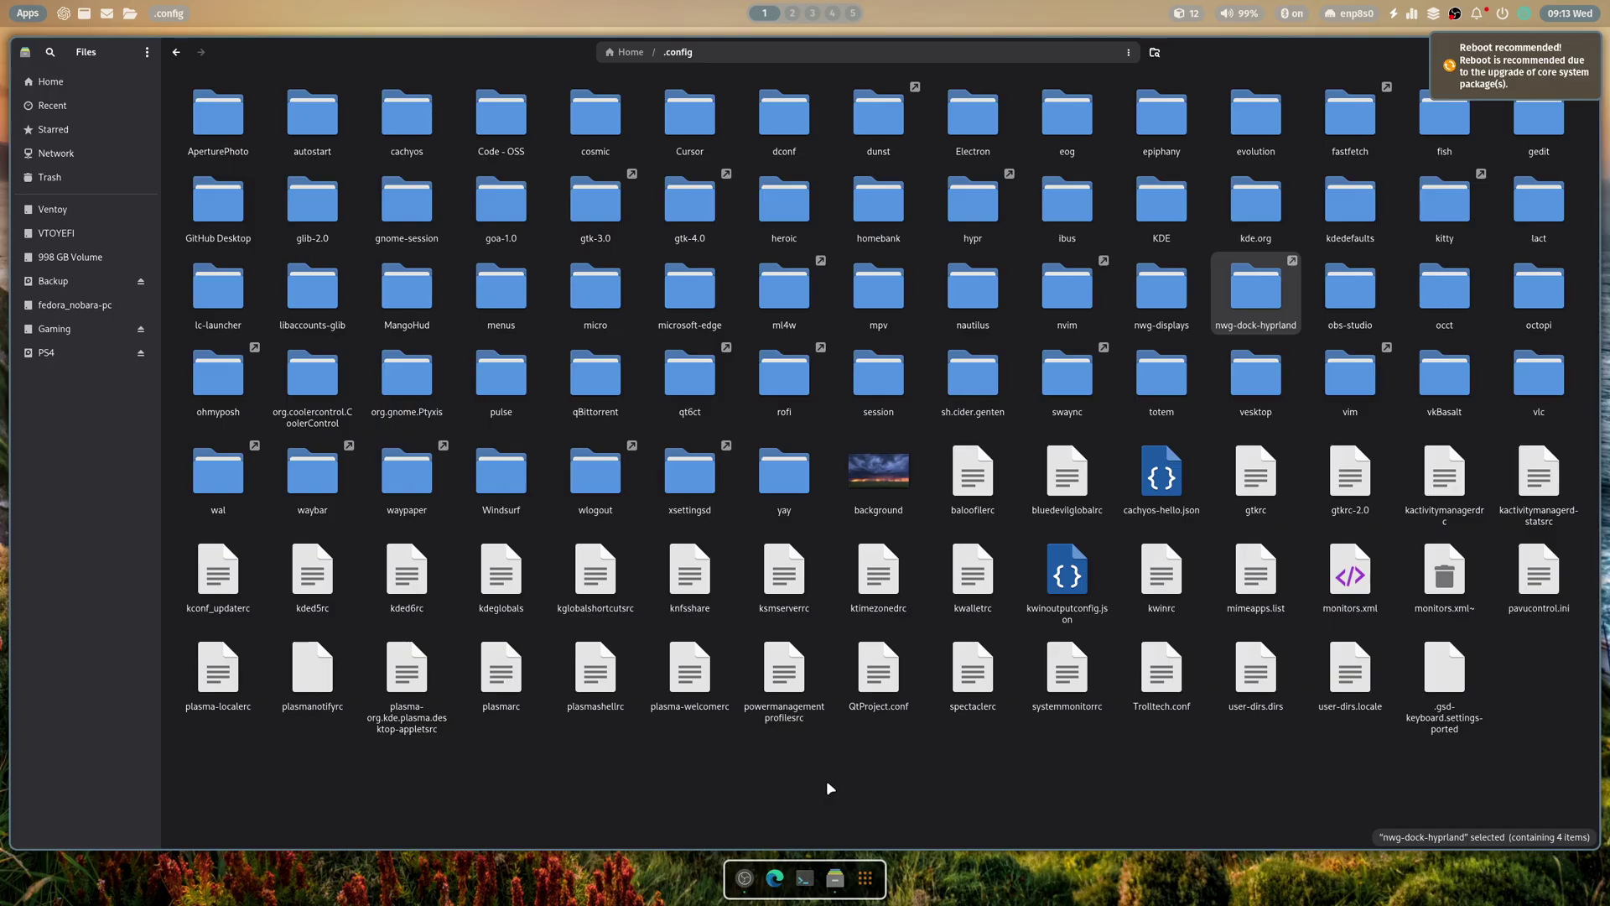
pyautogui.click(631, 52)
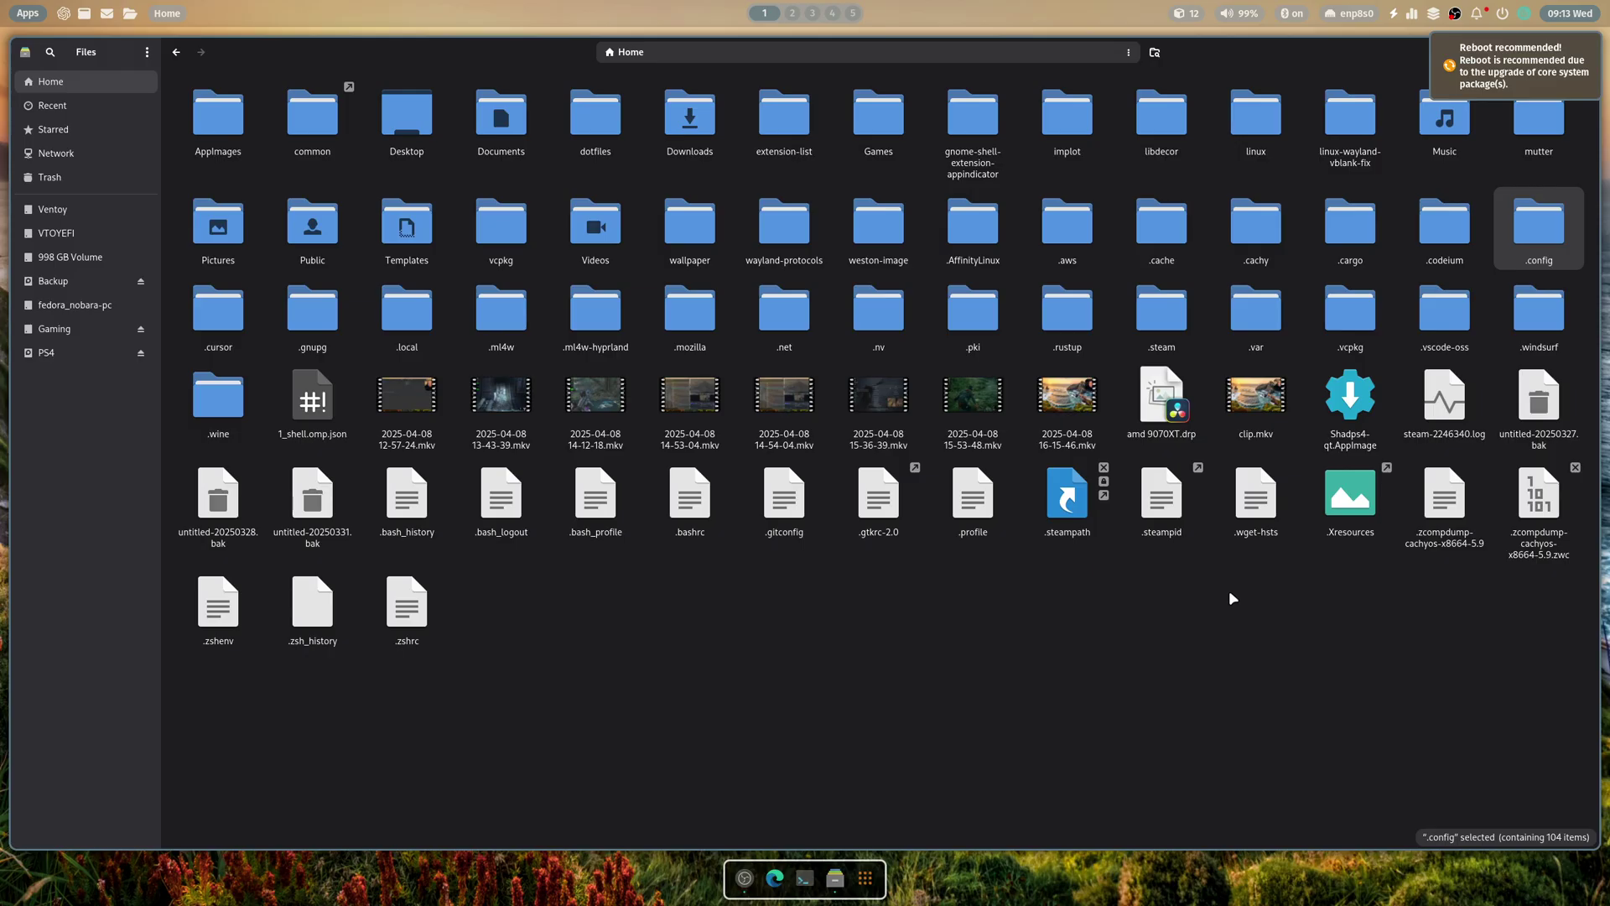
pyautogui.doubleClick(1174, 250)
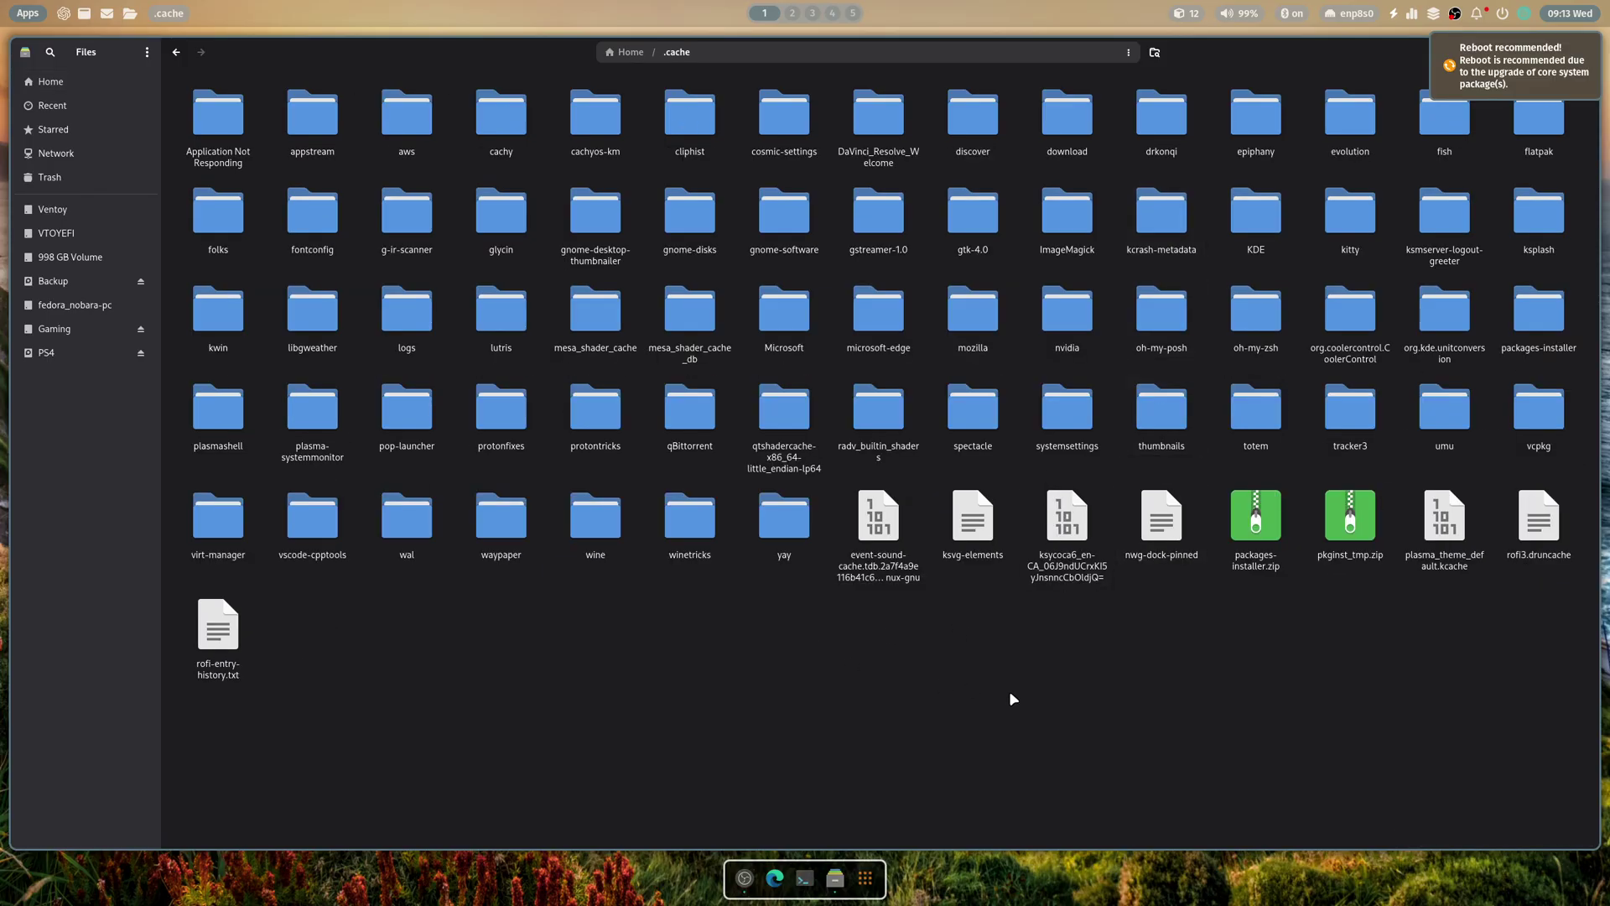
pyautogui.rightClick(1140, 542)
pyautogui.press('Escape')
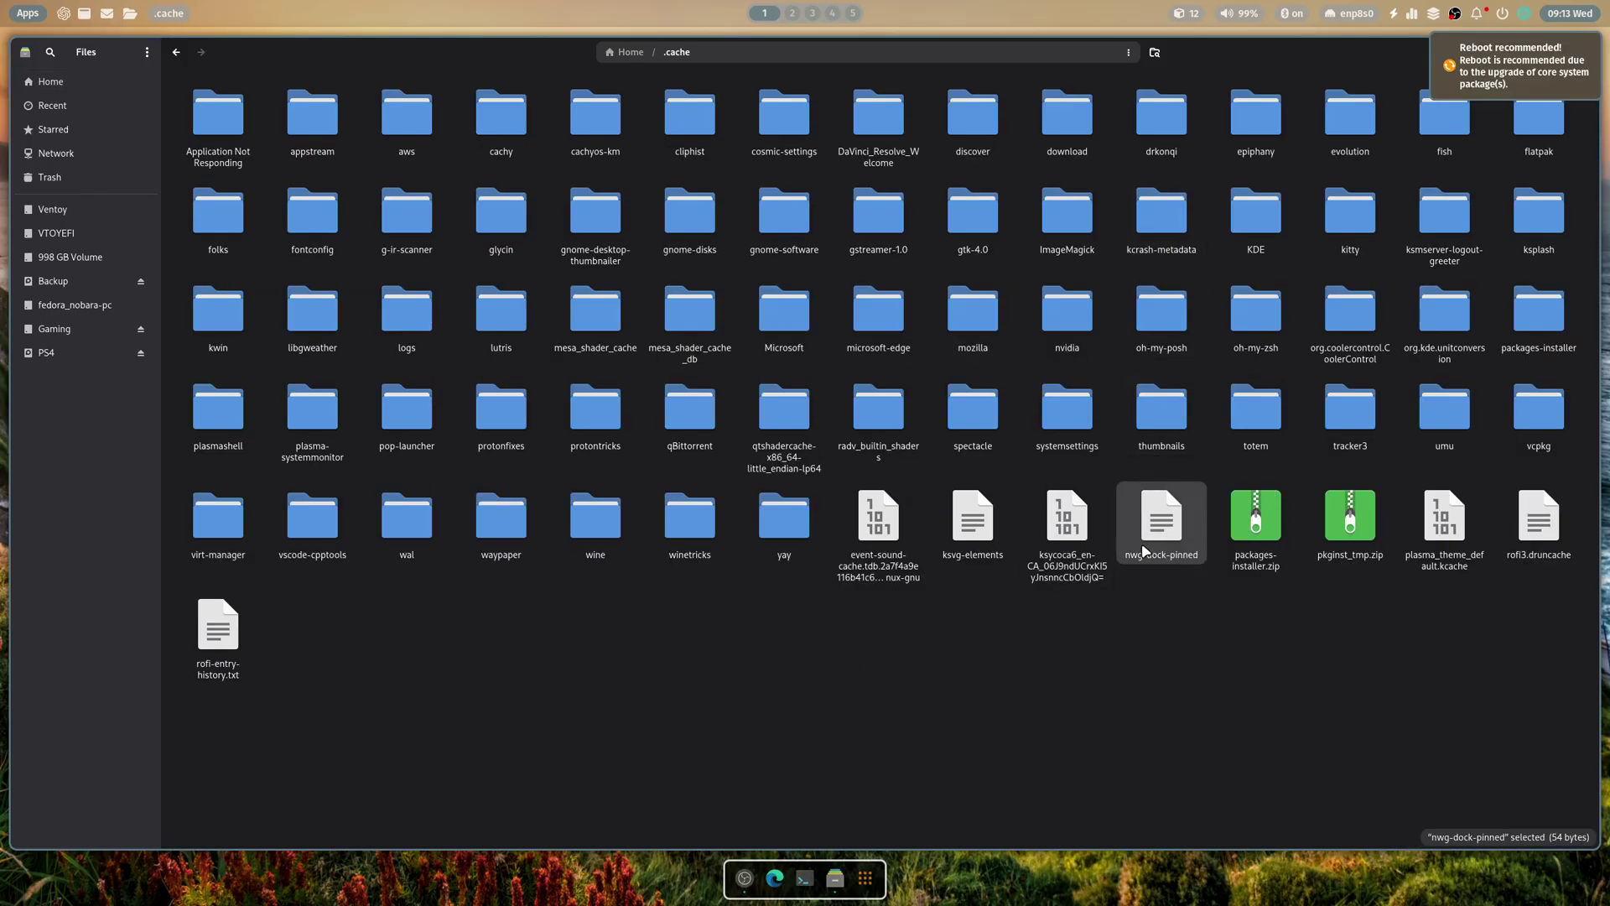
# - Open nwg-dock-pinned in the text editor and copy the word 'nautilus' from a new terminal
pyautogui.doubleClick(1140, 541)
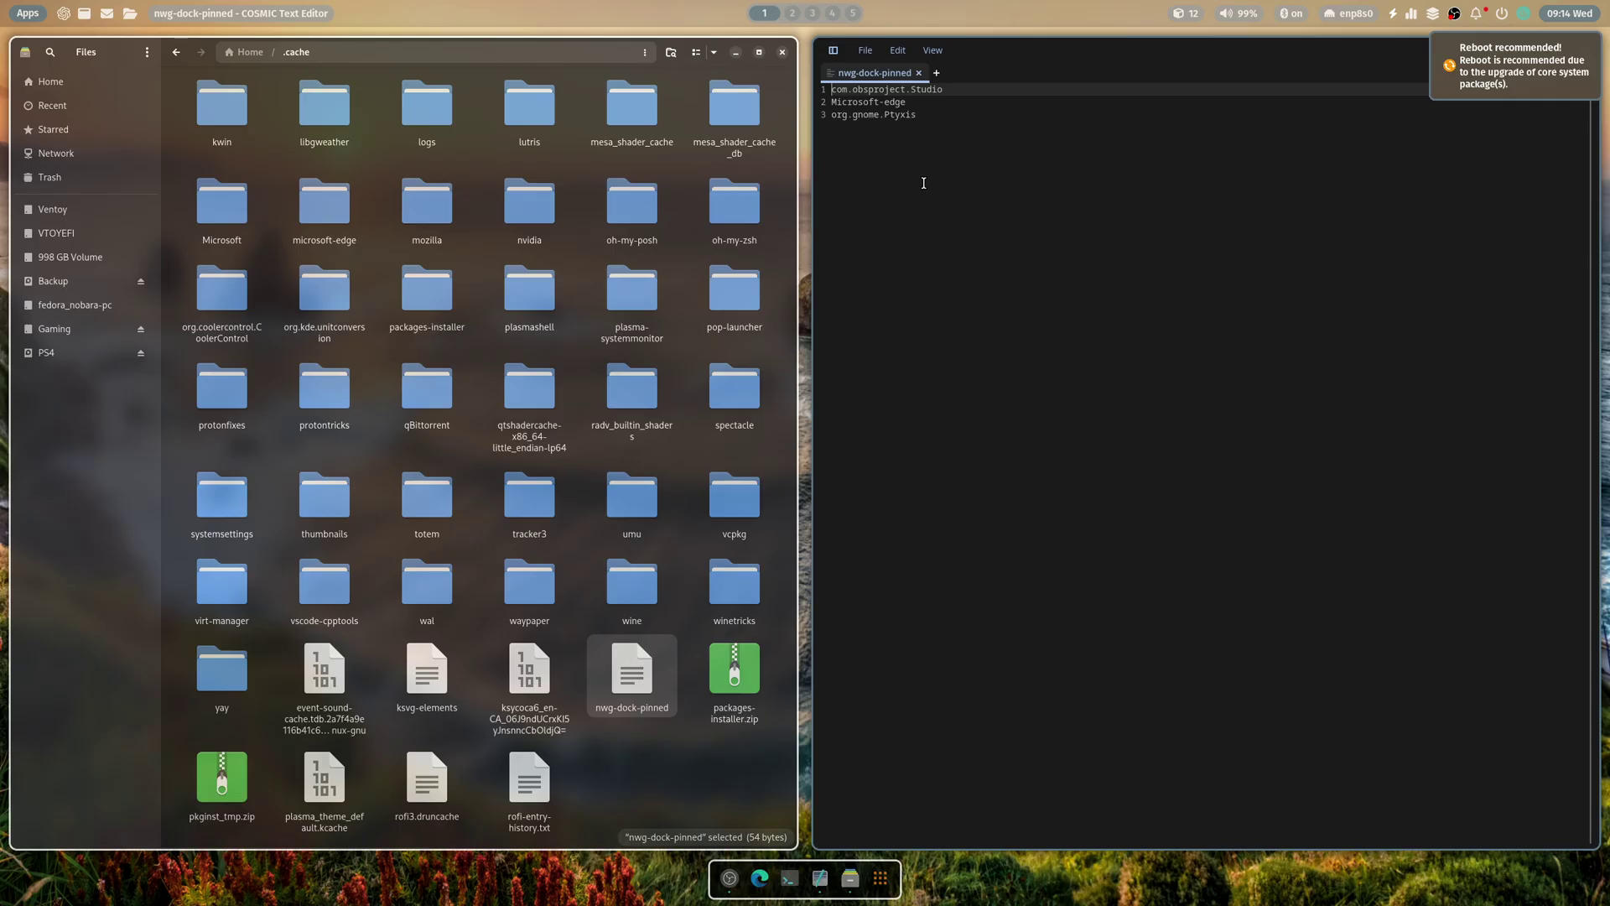
pyautogui.click(938, 118)
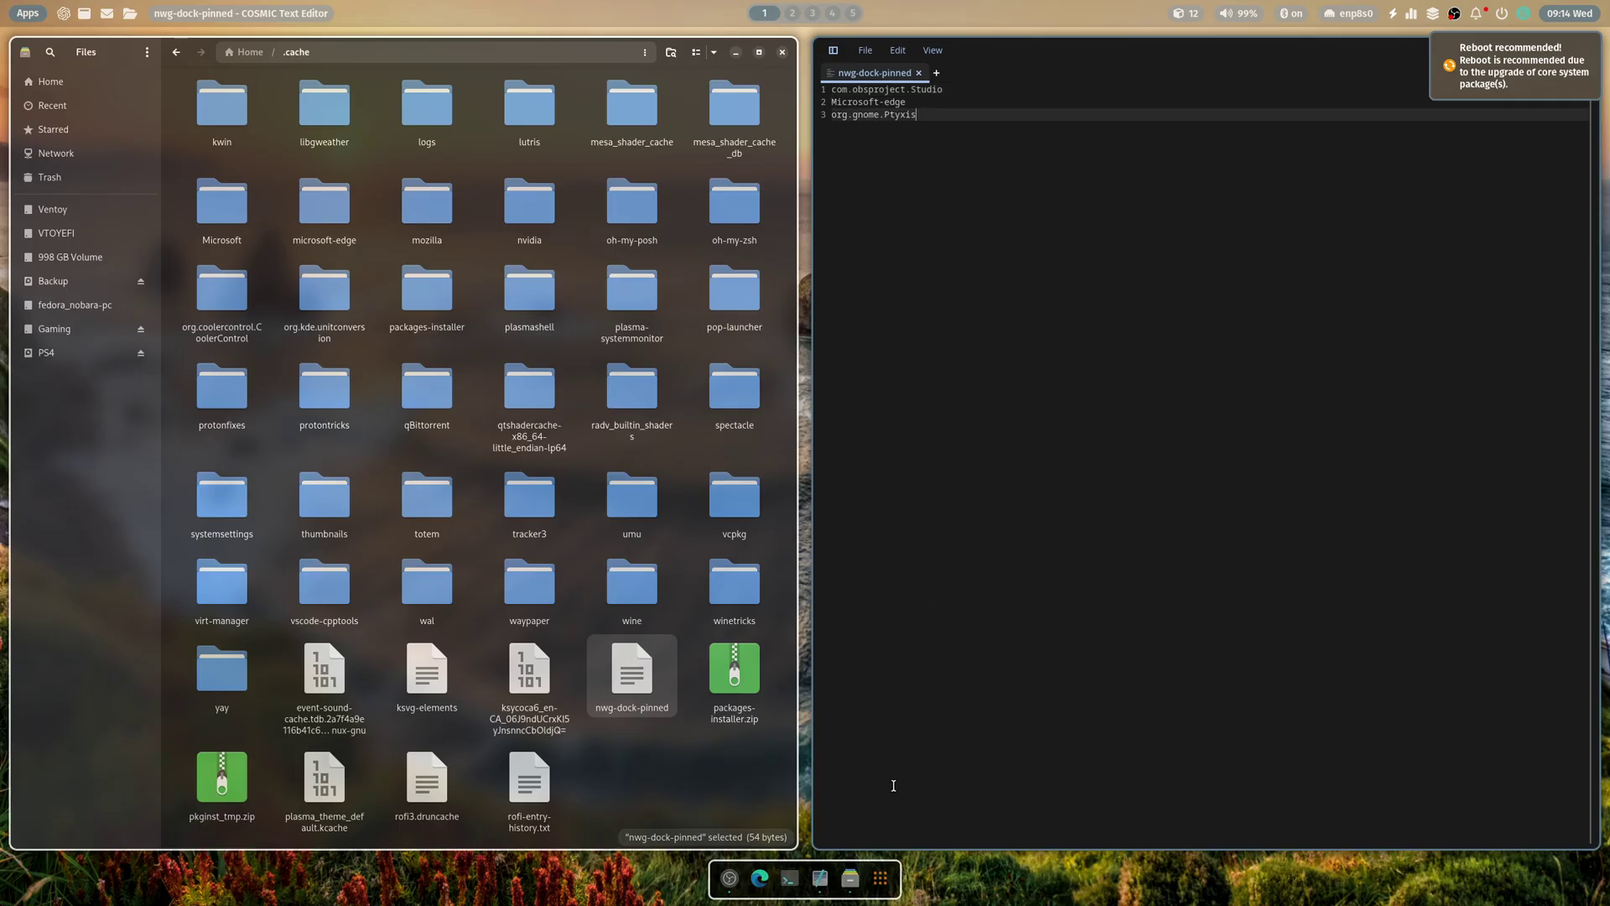
pyautogui.click(789, 878)
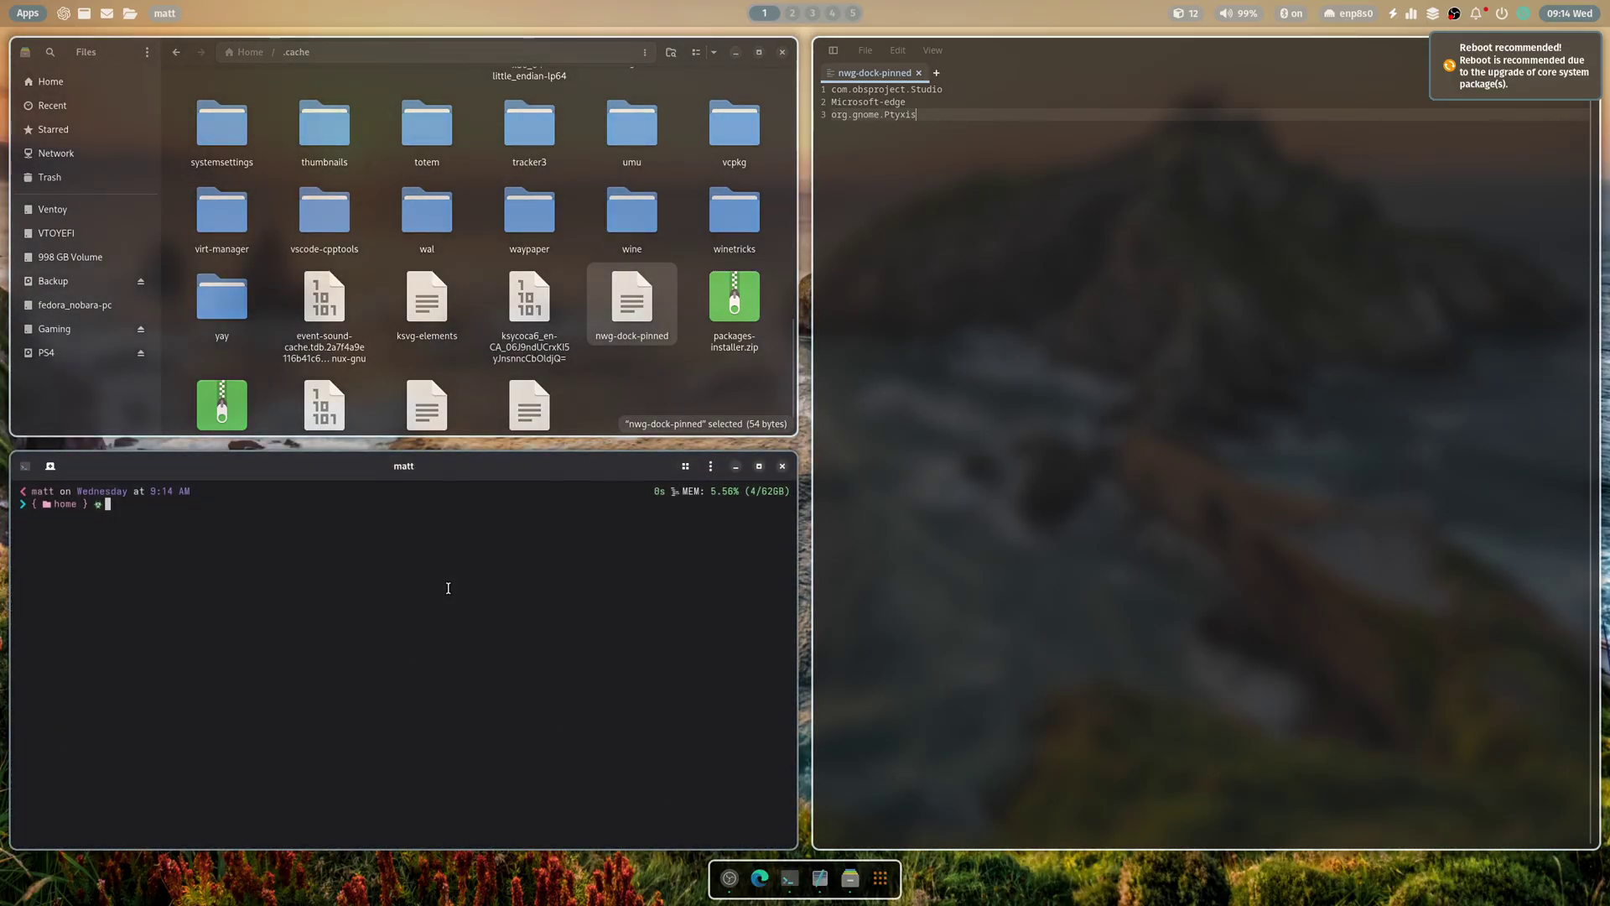
pyautogui.write('nautilus')
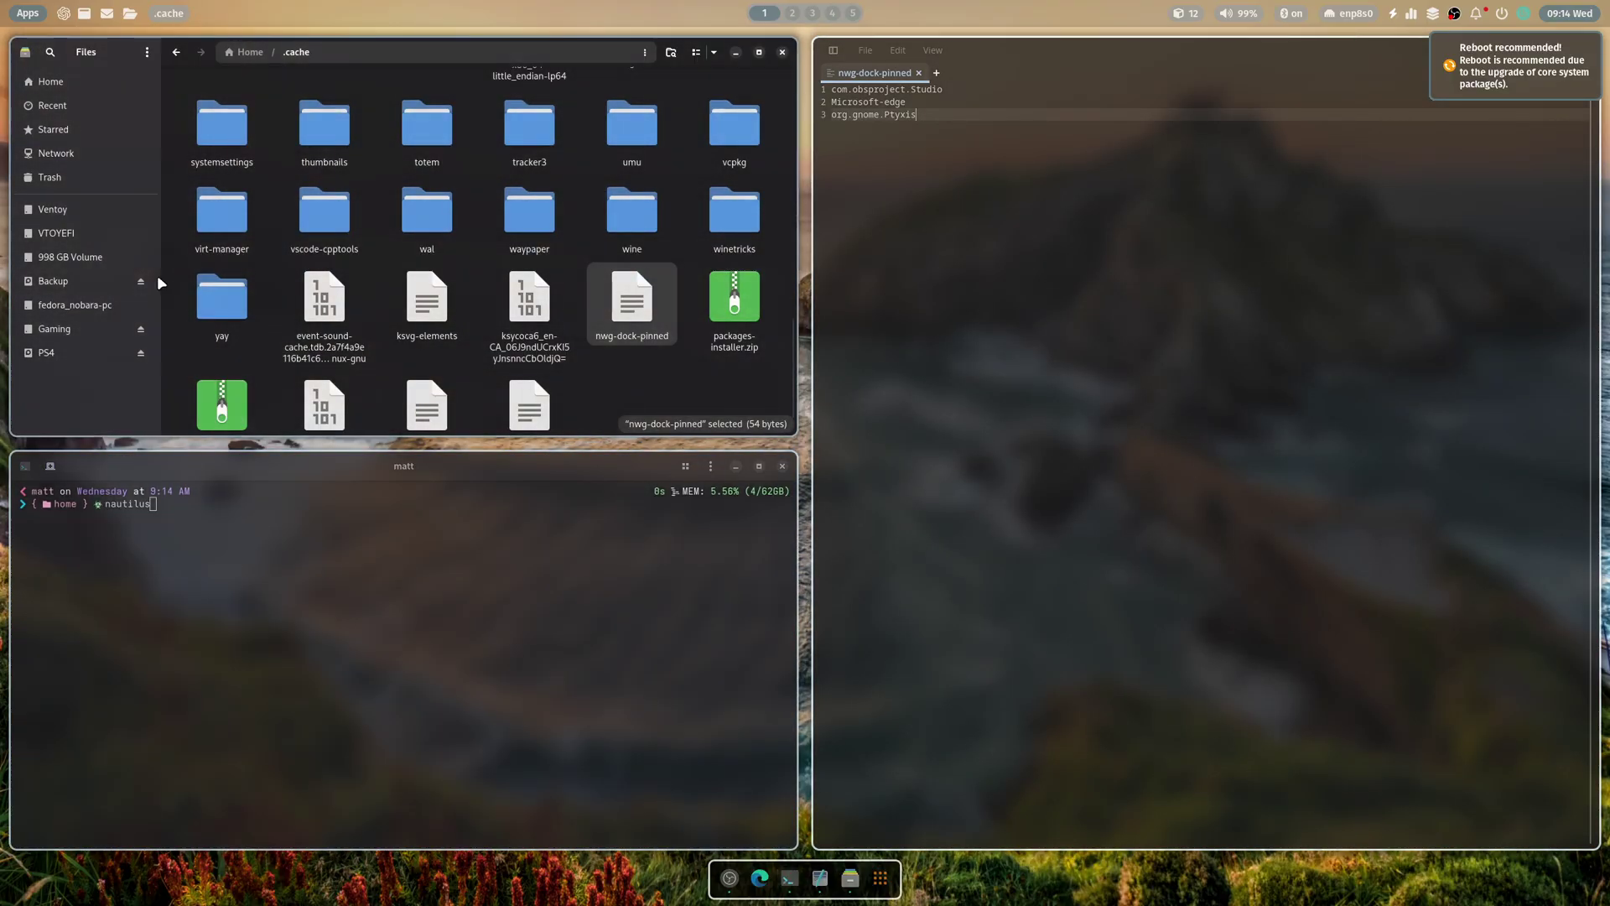
pyautogui.moveTo(152, 504); pyautogui.dragTo(104, 504)
pyautogui.rightClick(115, 508)
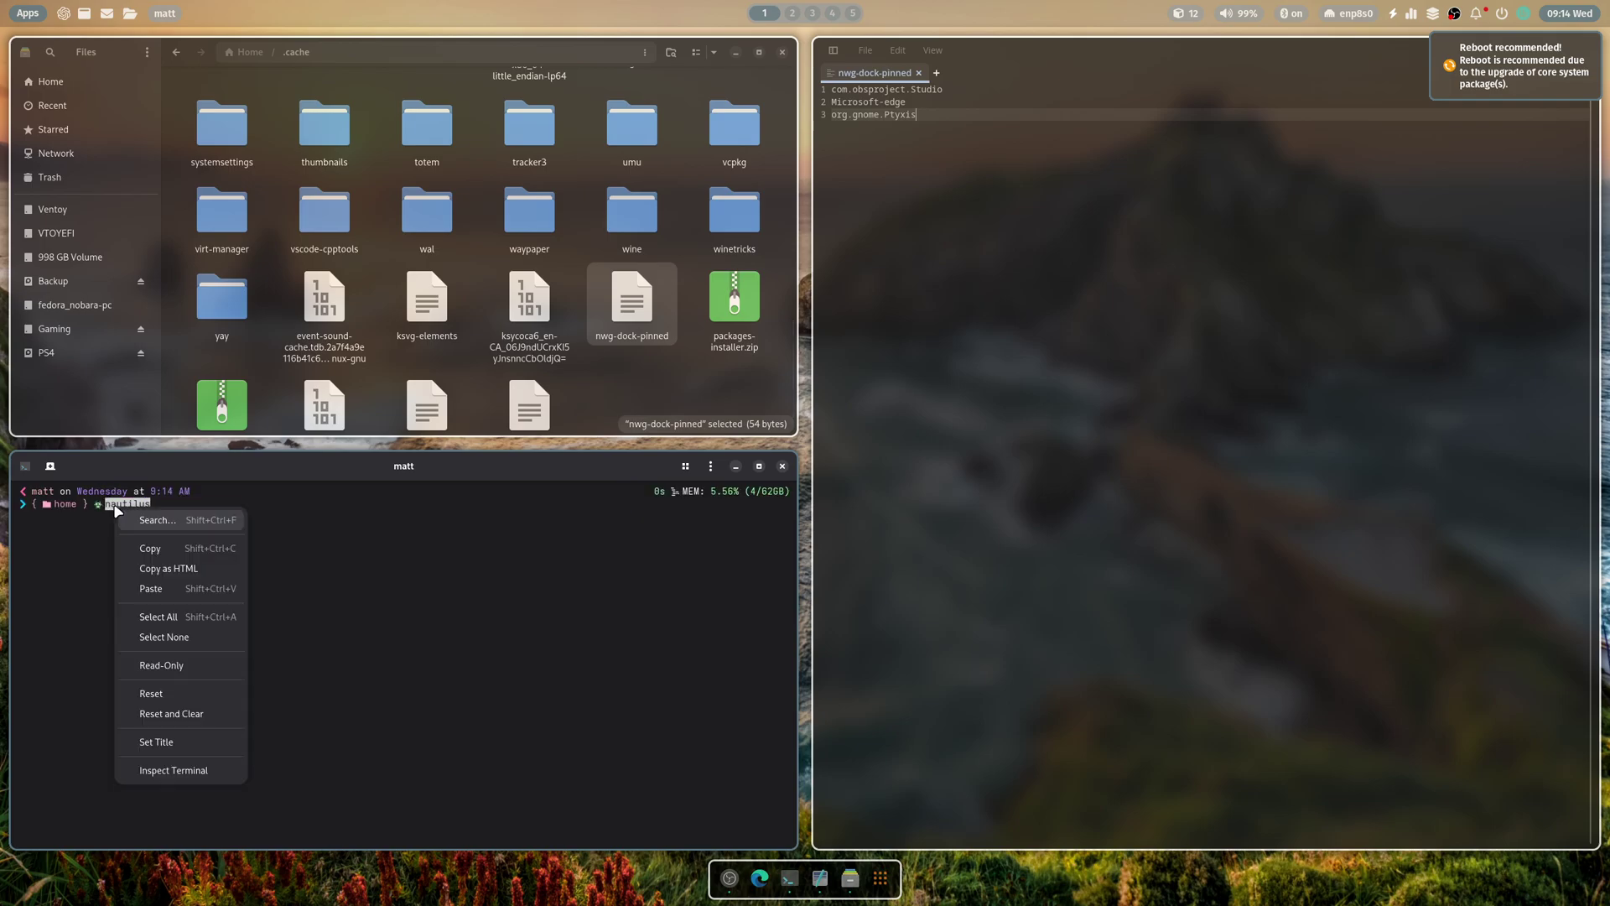
pyautogui.click(144, 549)
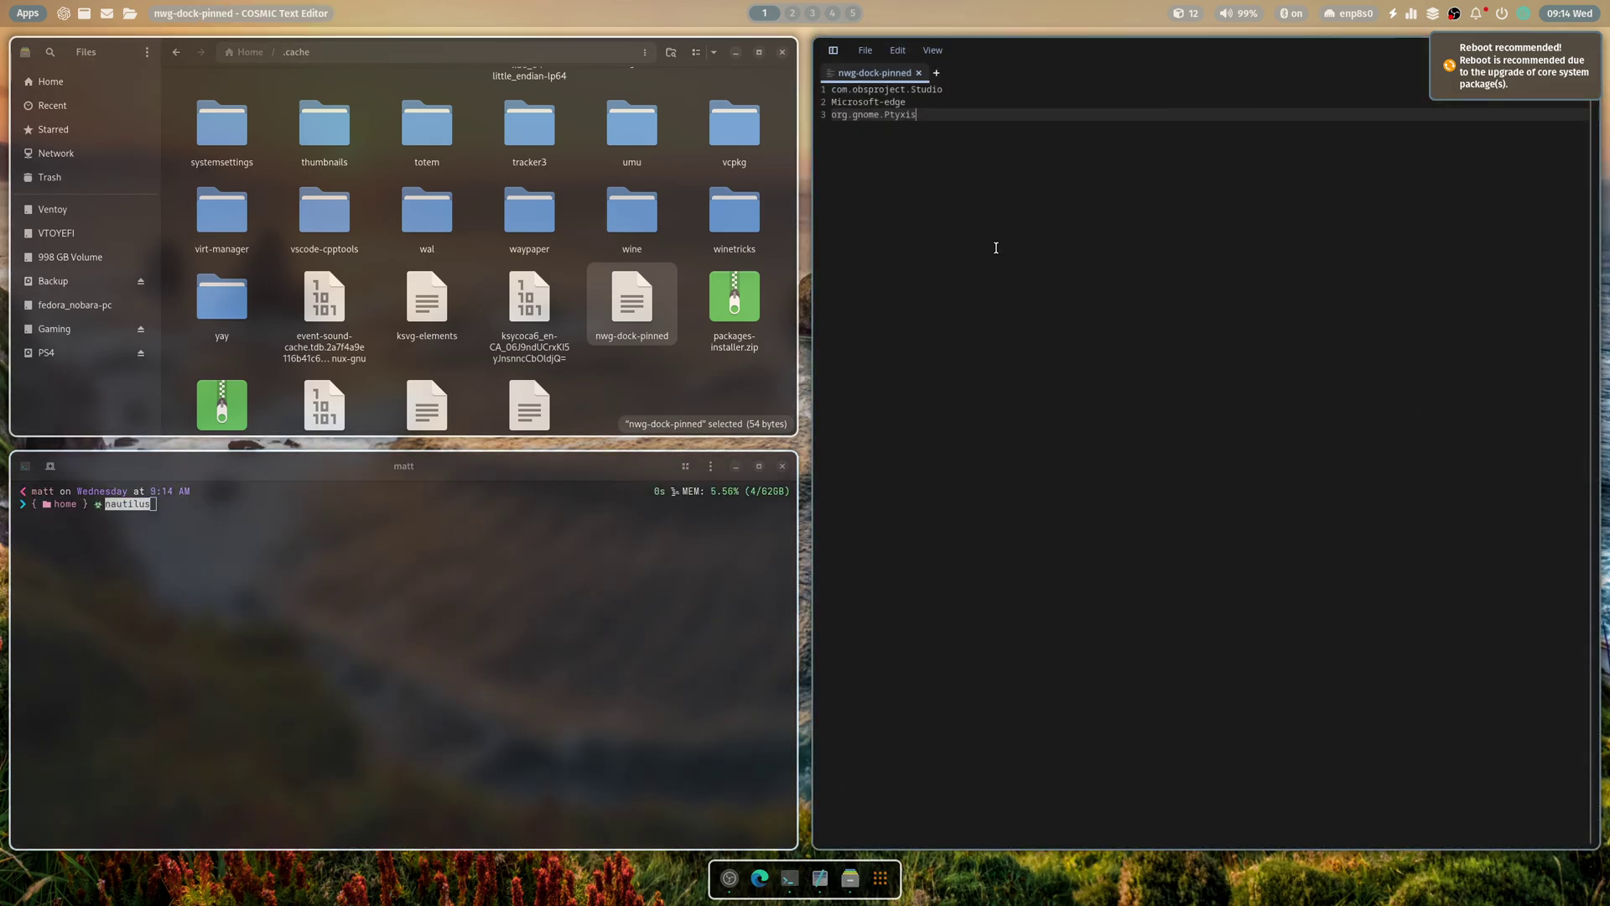
# - Paste nautilus on a new line 3 after Microsoft-edge and dismiss the reboot notification
pyautogui.press('Up')
pyautogui.press('Up')
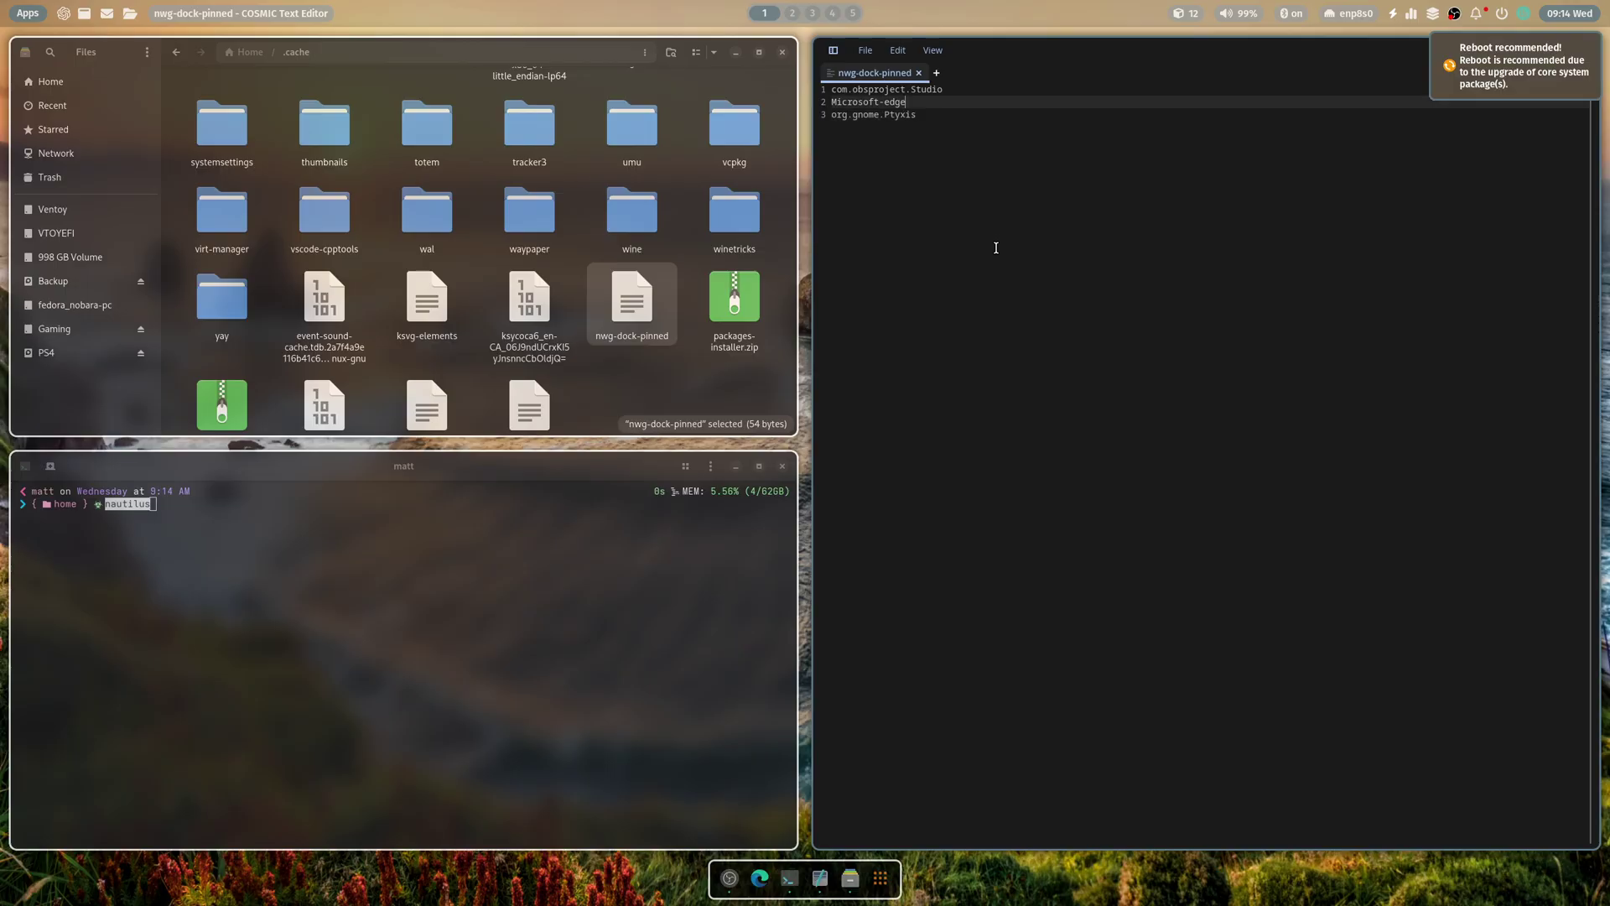
pyautogui.press('Down')
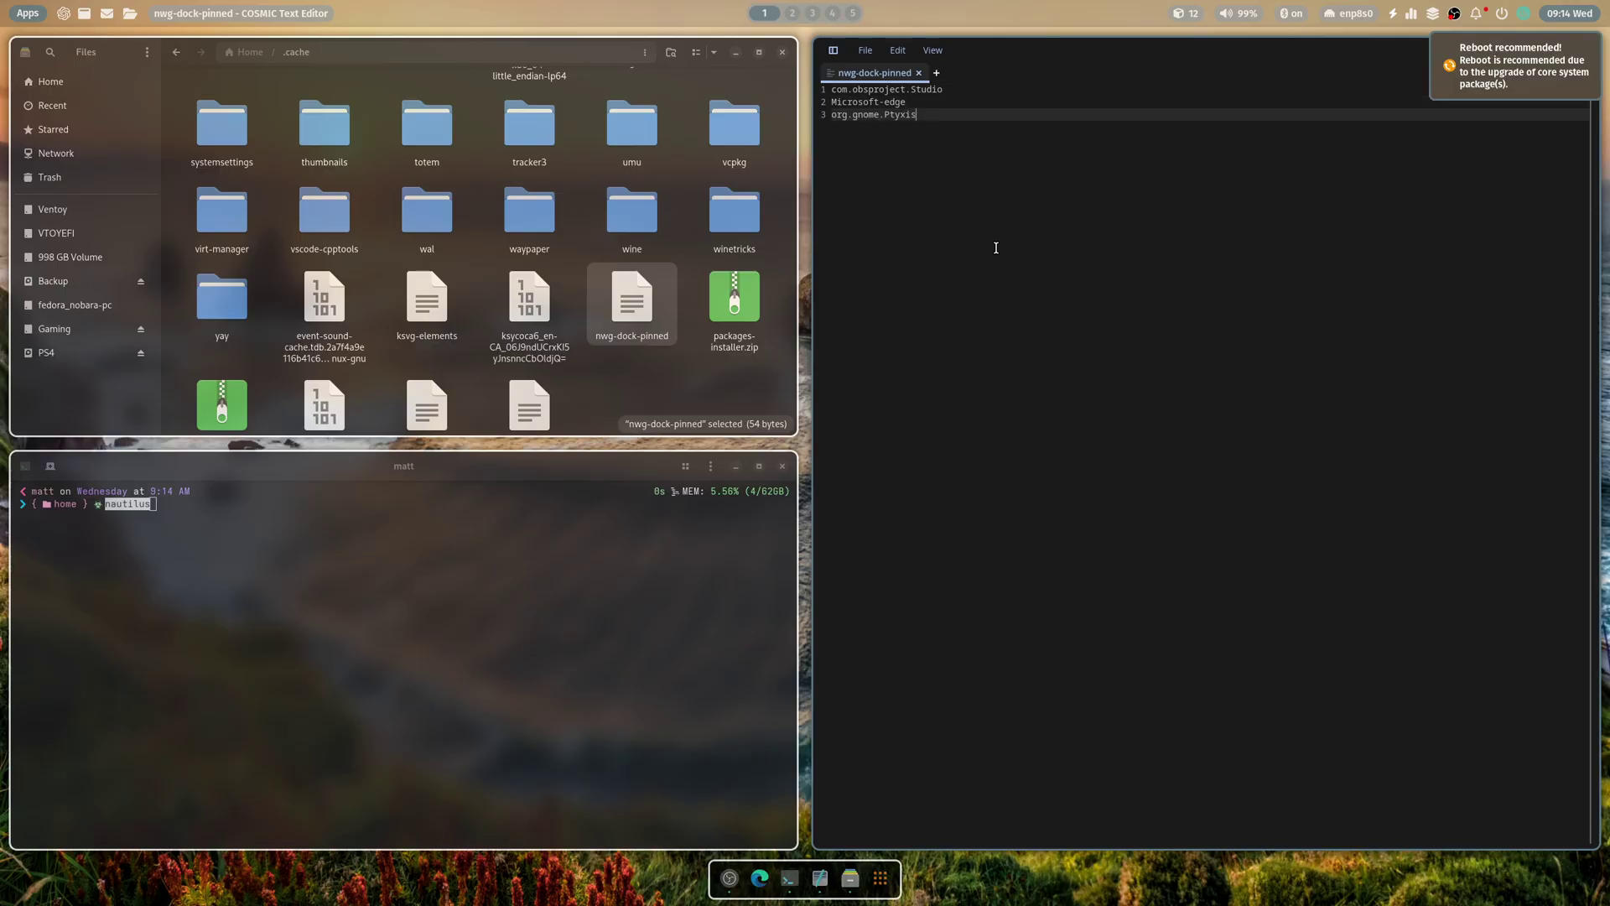
pyautogui.press('Return')
pyautogui.hotkey('ctrl', 'v')
pyautogui.click(1581, 46)
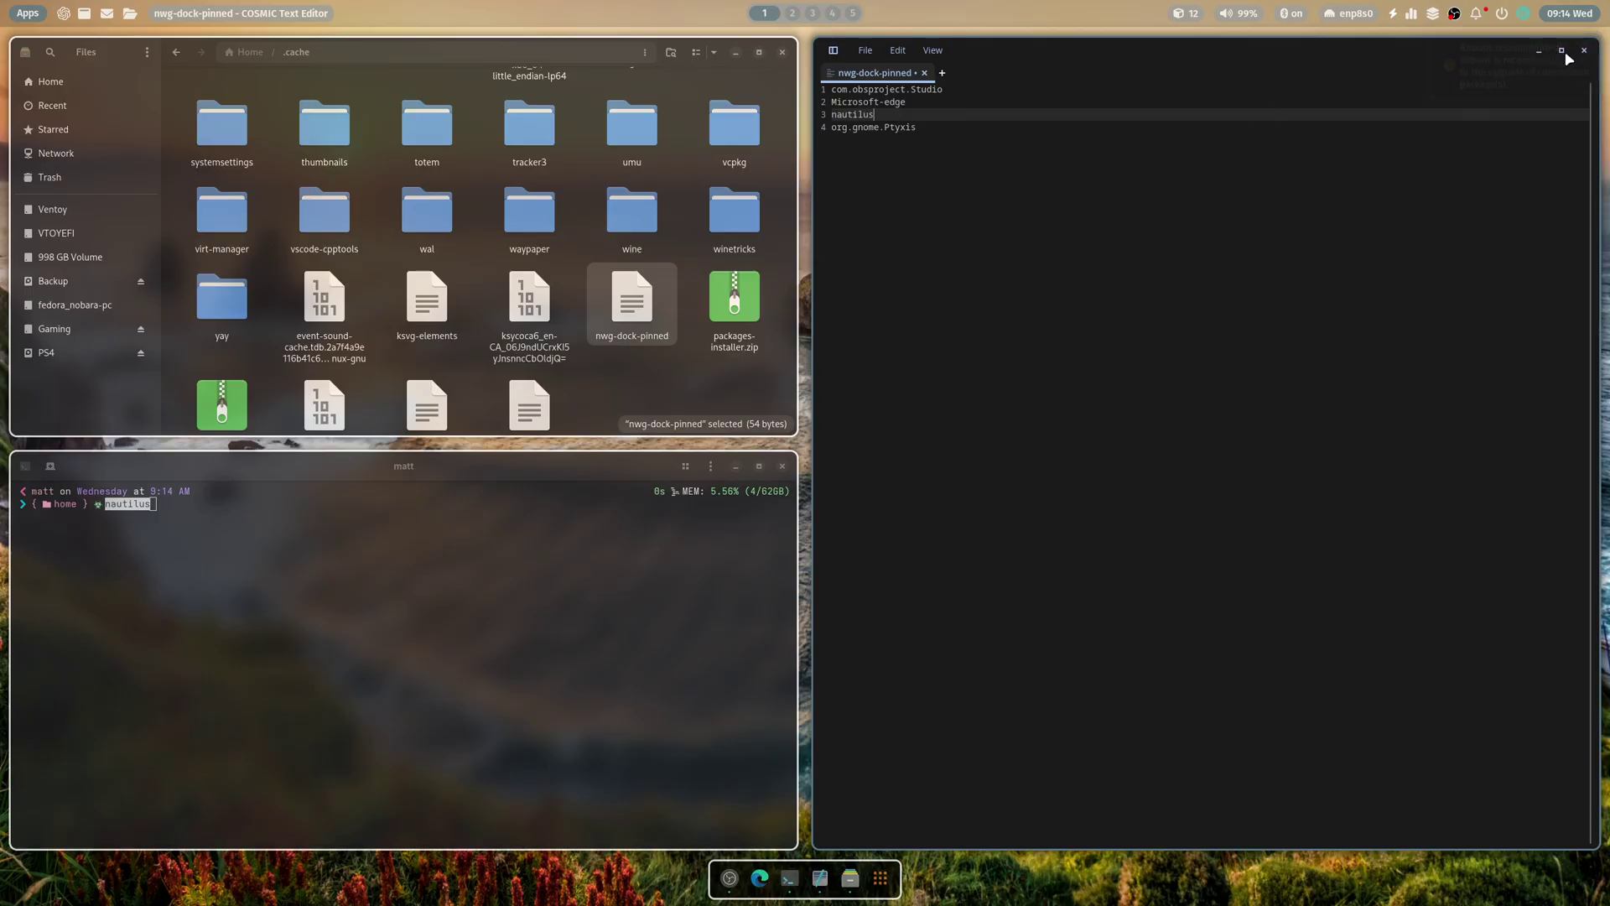
pyautogui.click(862, 49)
# - Save the list, then cut com.obsproject.Studio out of line 1 and remove the empty line
pyautogui.click(894, 251)
pyautogui.hotkey('ctrl', 's')
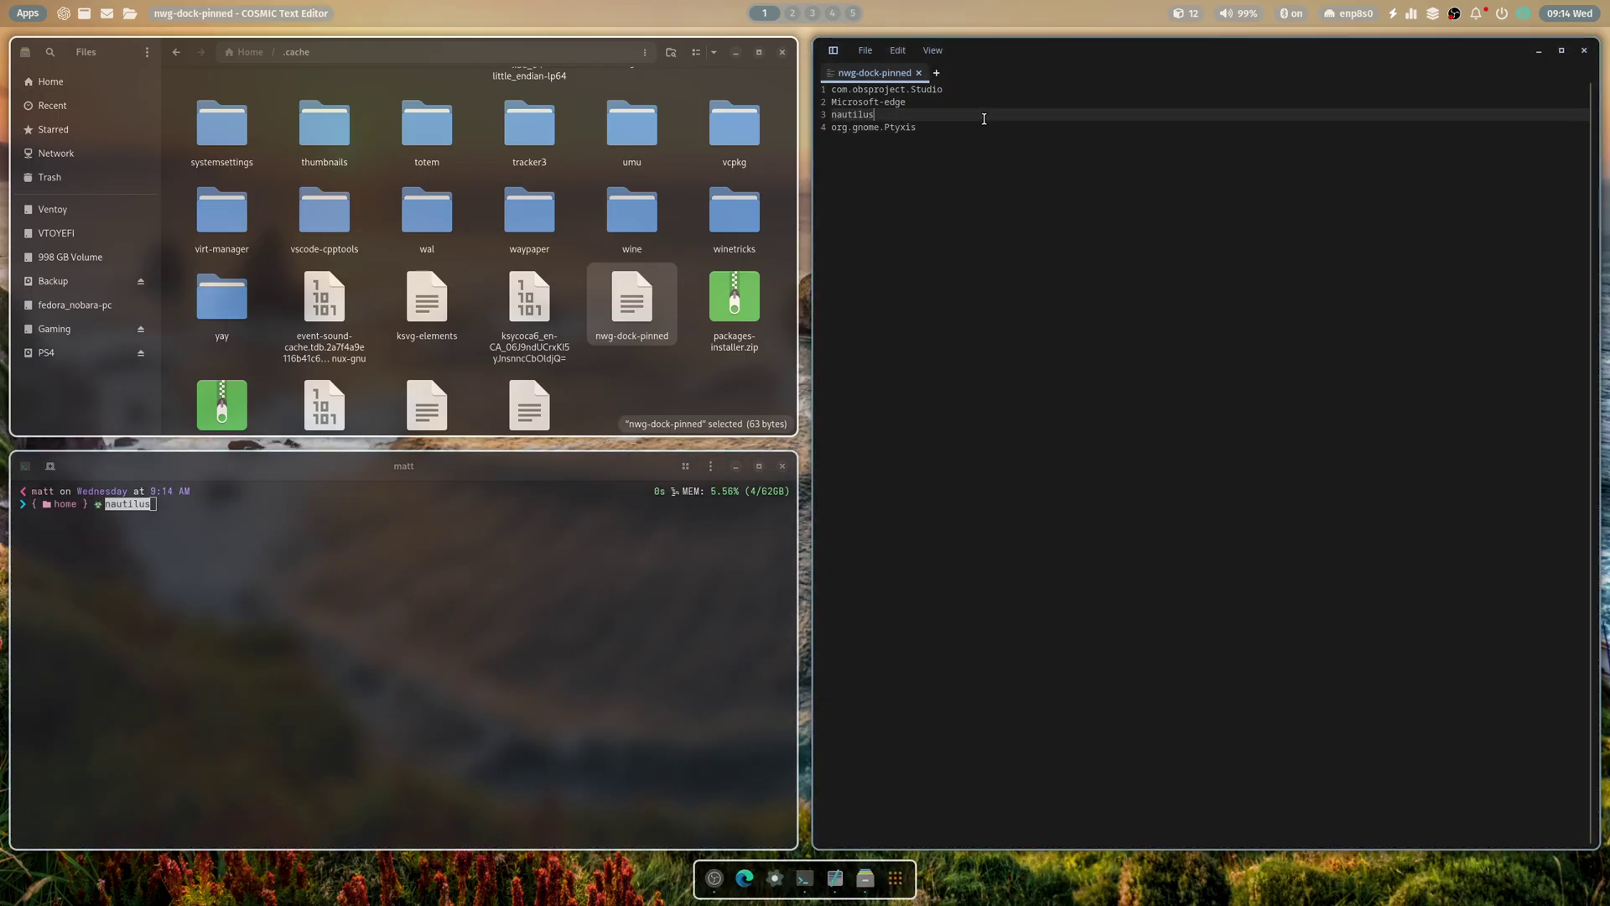
pyautogui.moveTo(944, 89); pyautogui.dragTo(826, 92)
pyautogui.rightClick(845, 90)
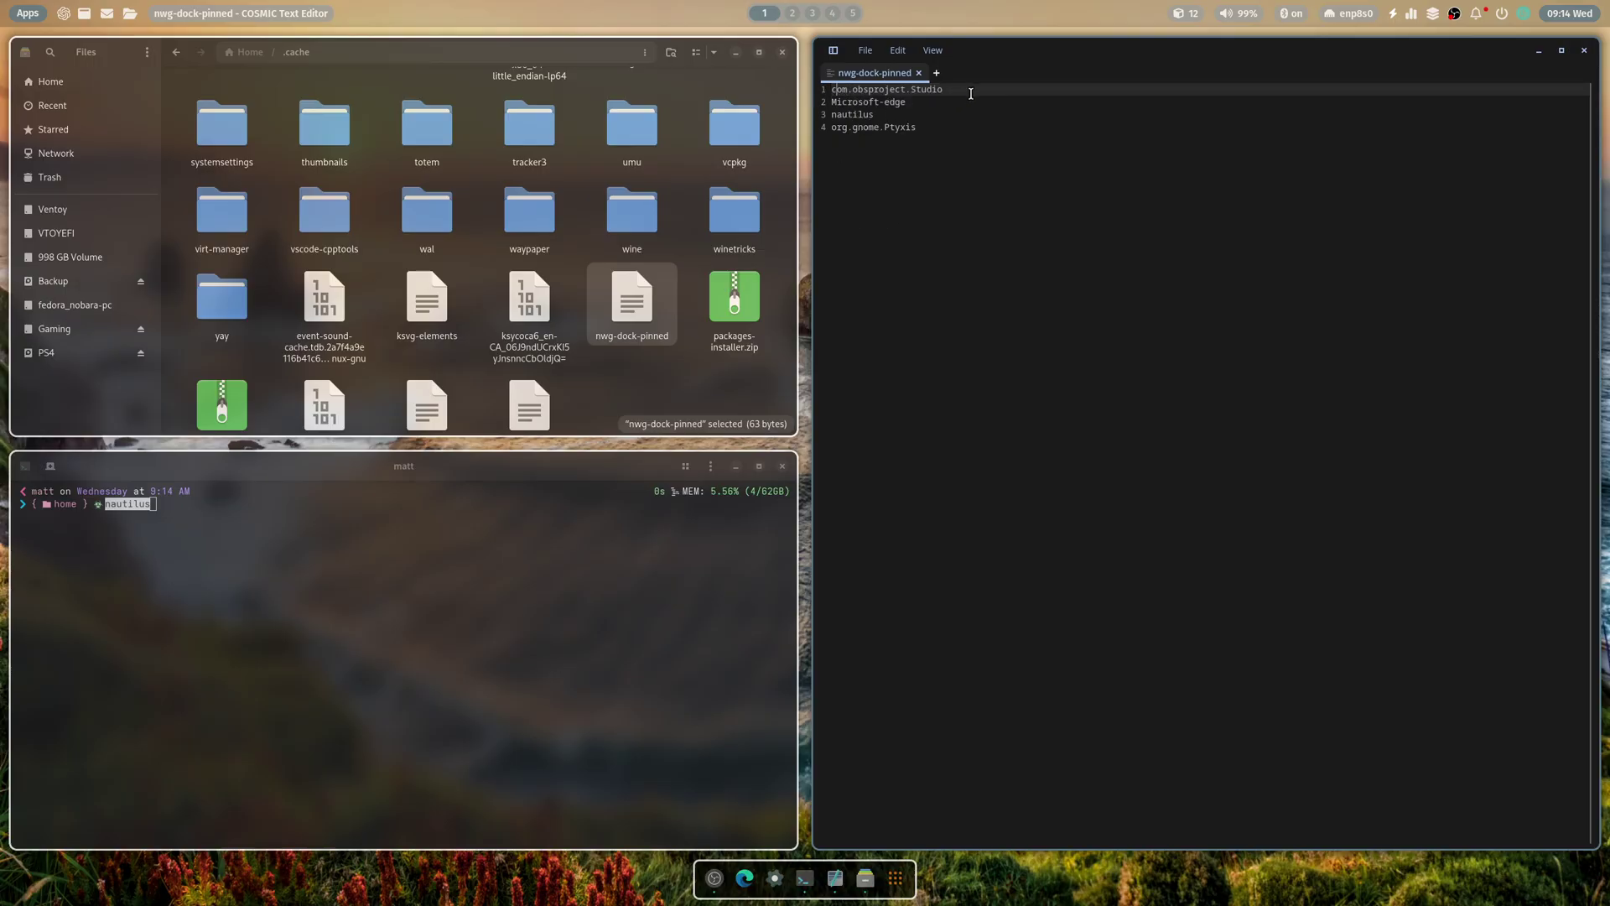
pyautogui.moveTo(971, 93); pyautogui.dragTo(824, 90)
pyautogui.rightClick(870, 90)
pyautogui.click(924, 158)
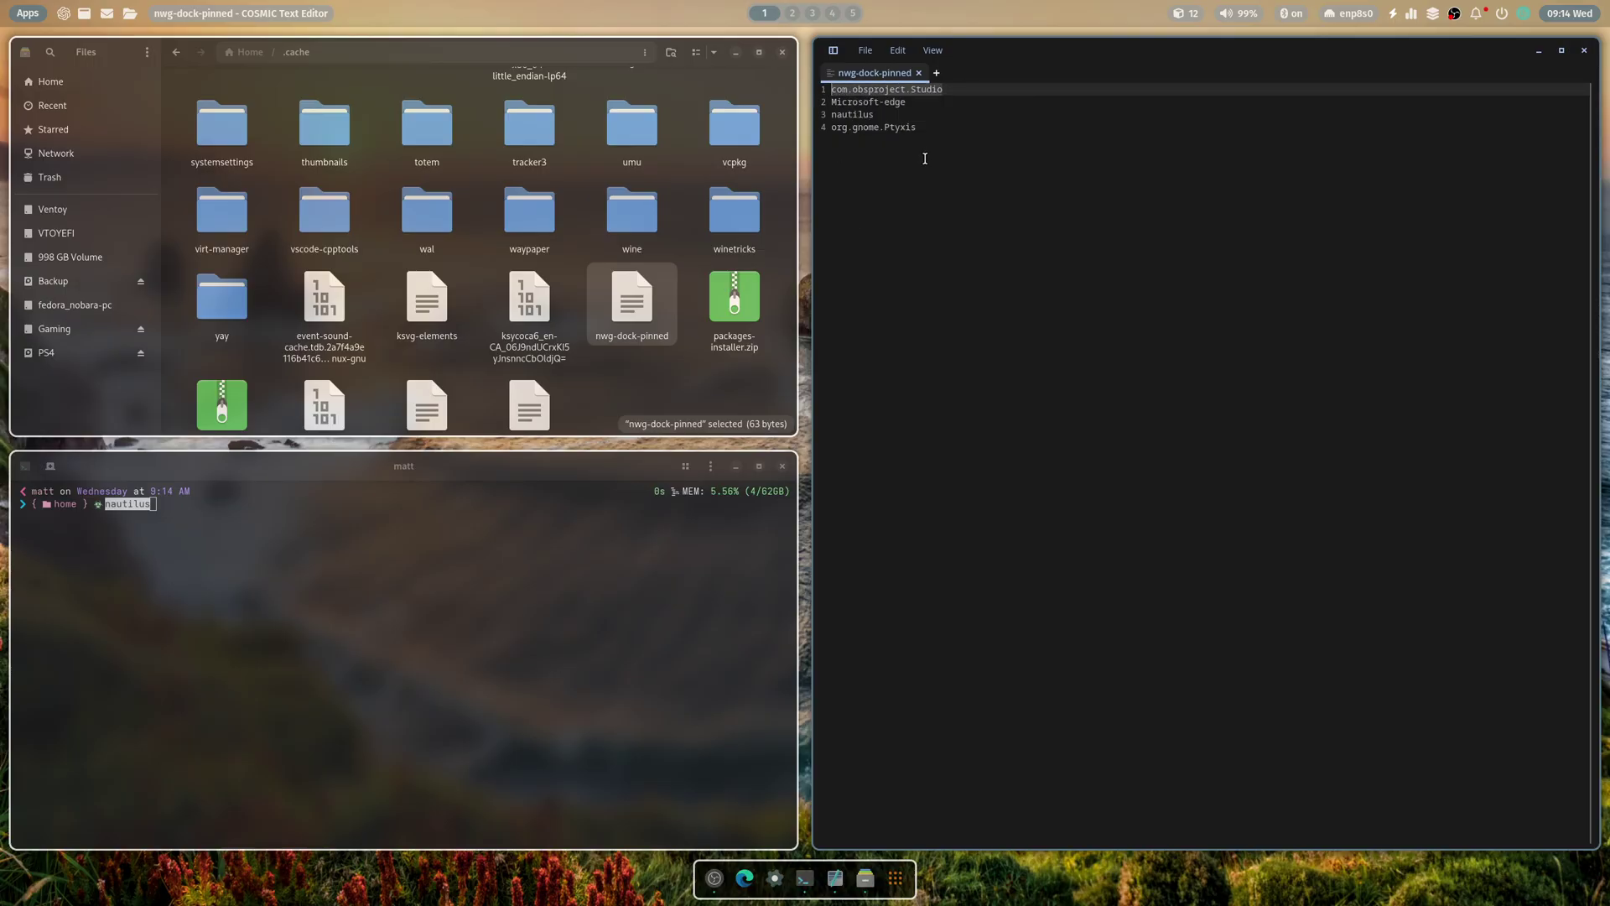
pyautogui.rightClick(903, 89)
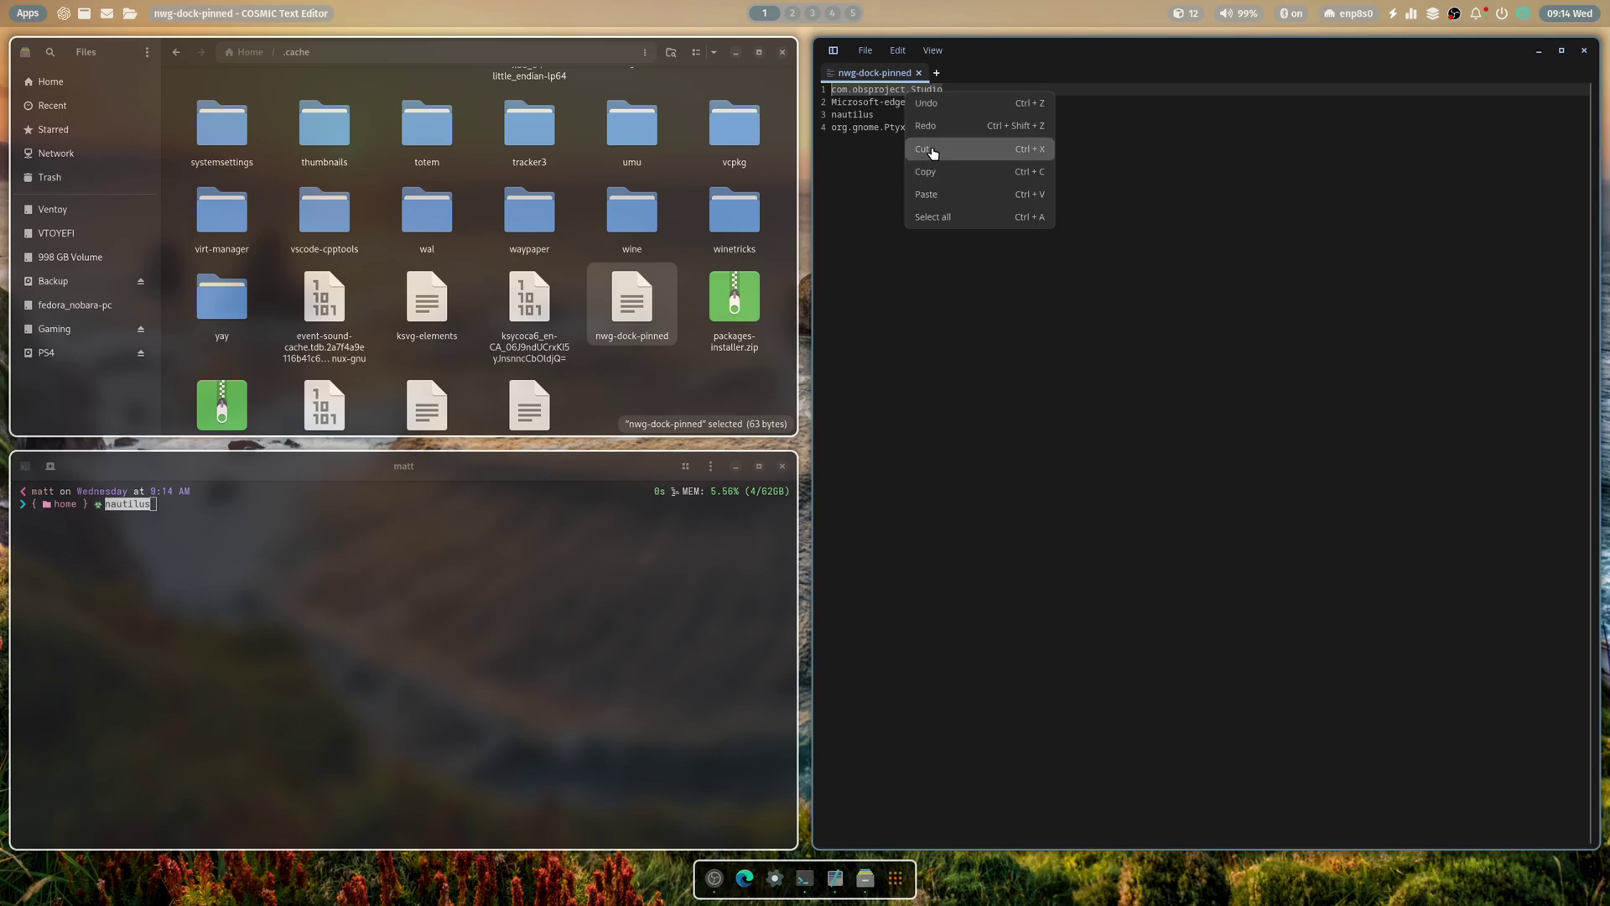
pyautogui.click(919, 116)
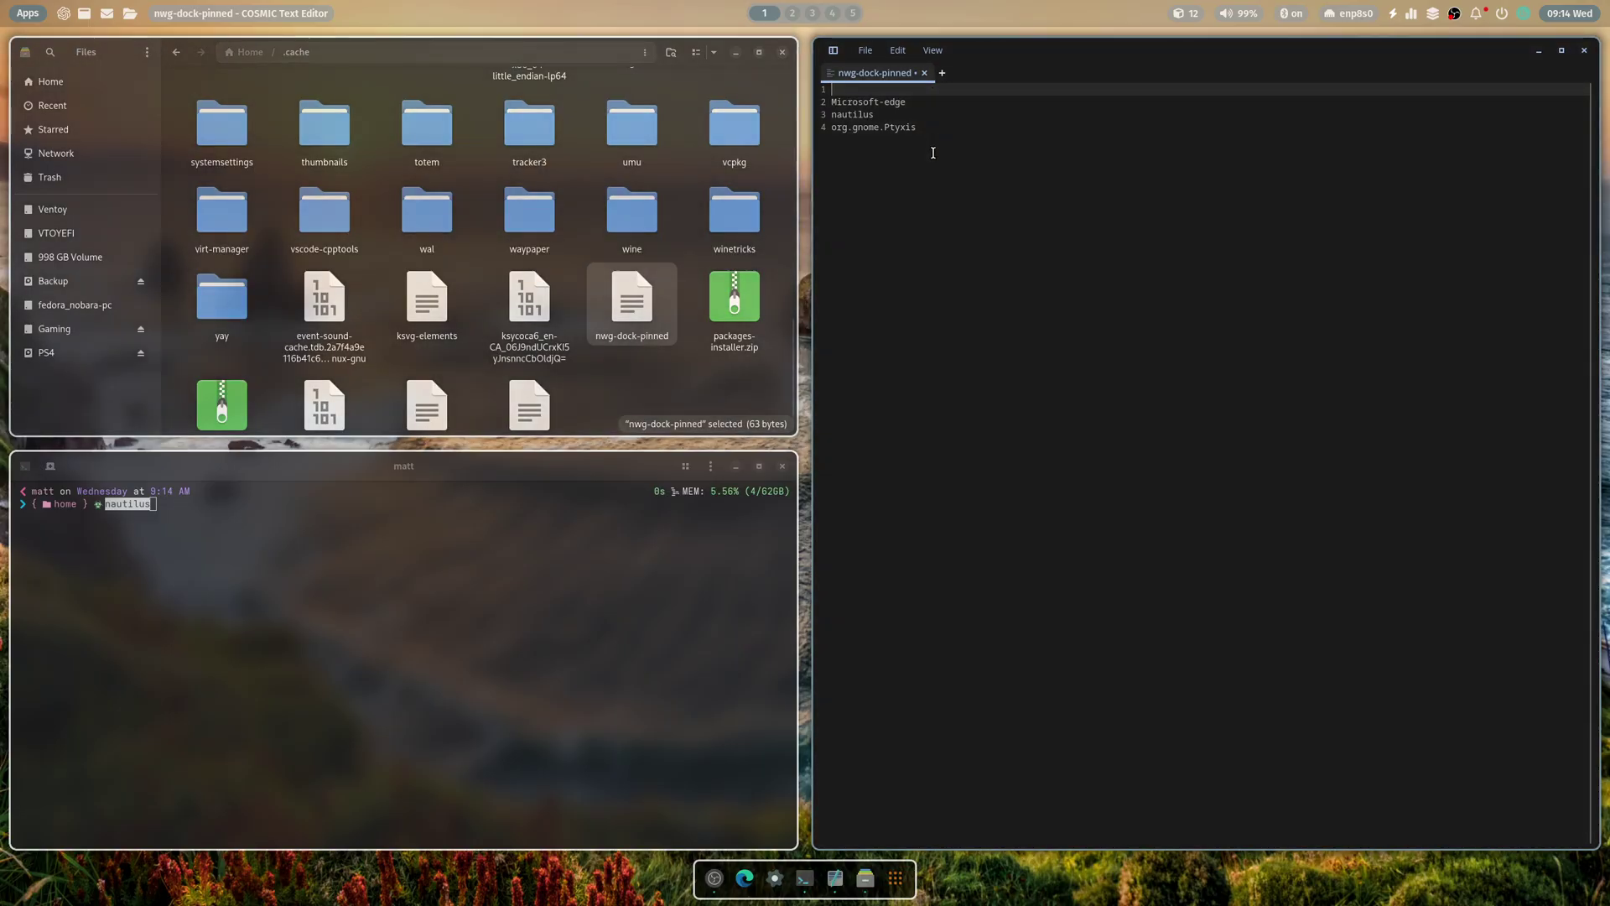
pyautogui.click(932, 152)
pyautogui.press('Up')
pyautogui.press('Up')
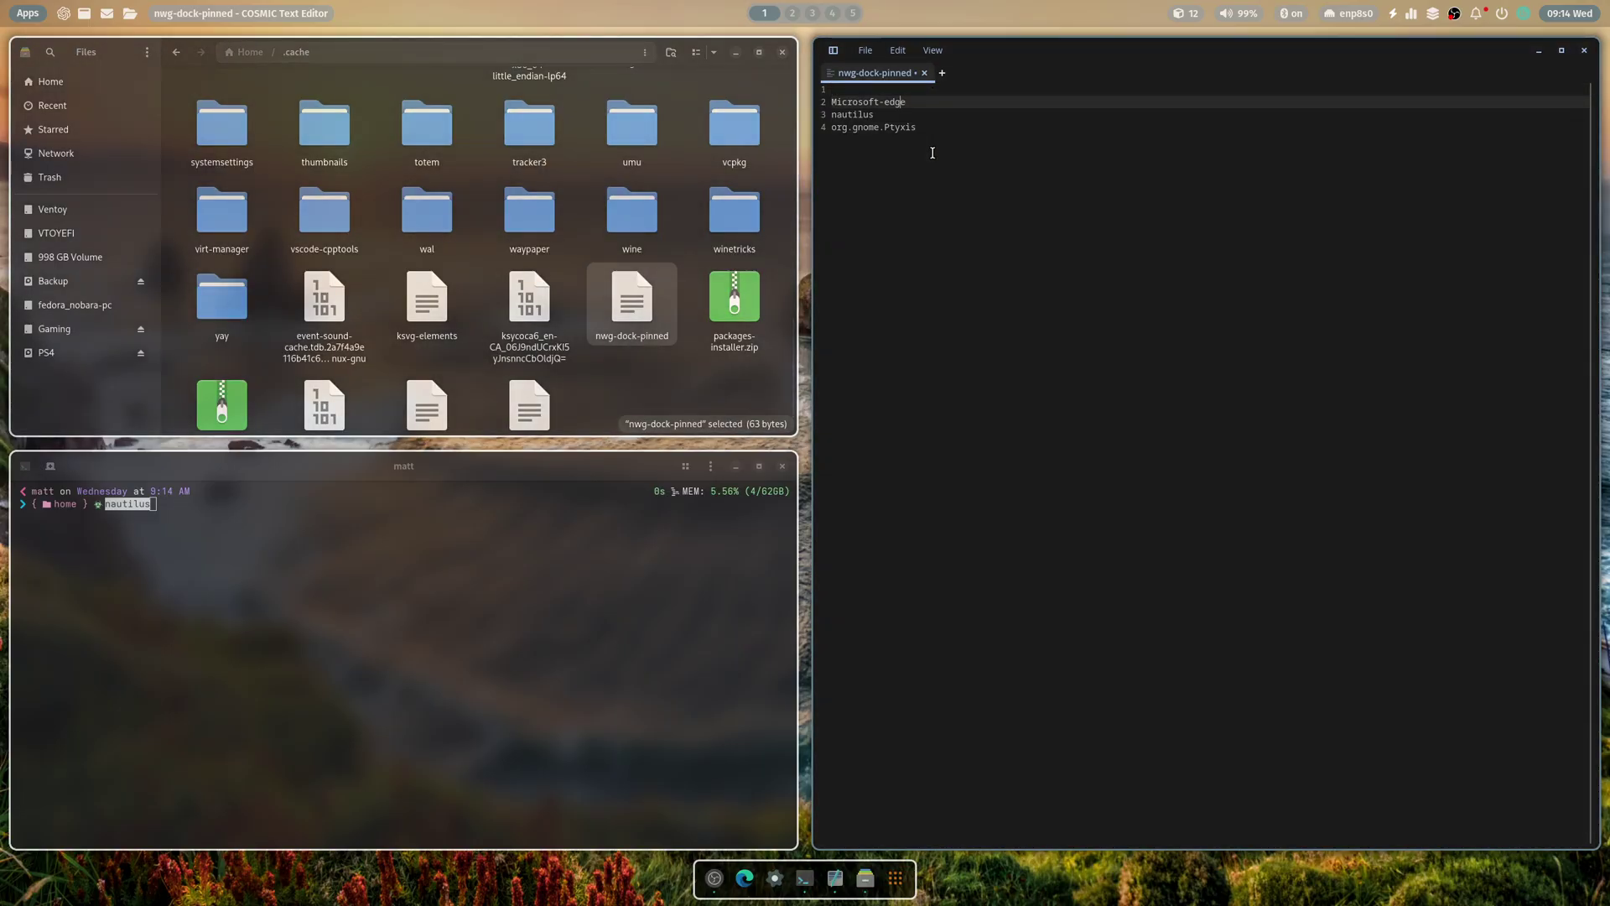
pyautogui.press('BackSpace')
# - Paste com.obsproject.Studio on a new line below nautilus
pyautogui.press('Down')
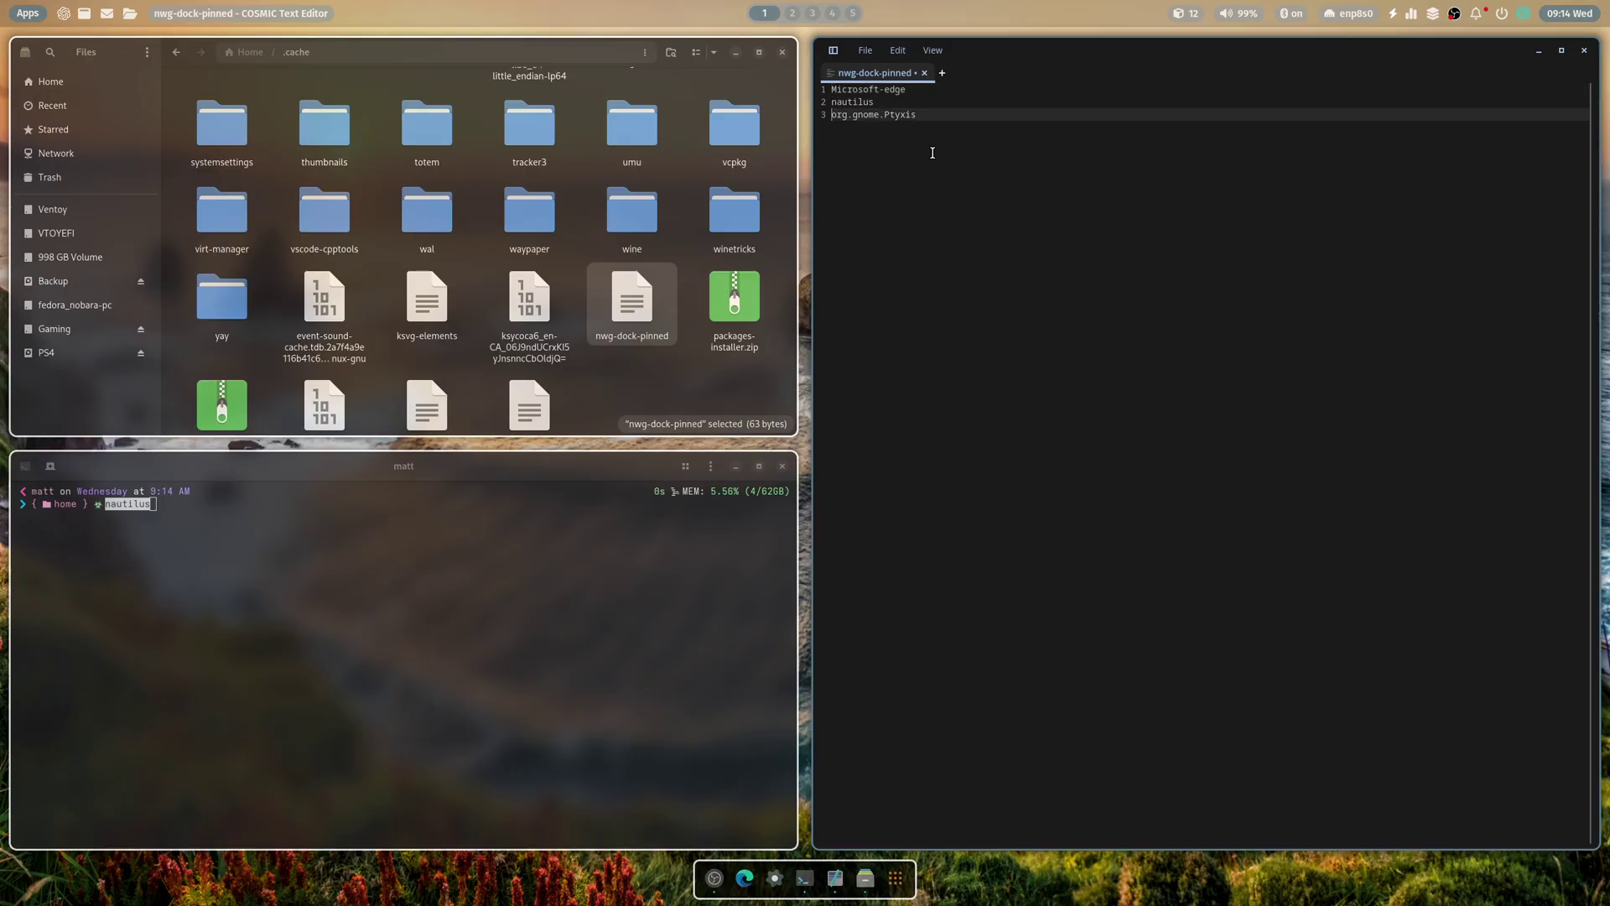
pyautogui.press('End')
pyautogui.press('Return')
pyautogui.hotkey('ctrl', 'v')
pyautogui.press('Return')
# - Add resolve, steam, lutris and heroic as new lines in the pinned list
pyautogui.write('res')
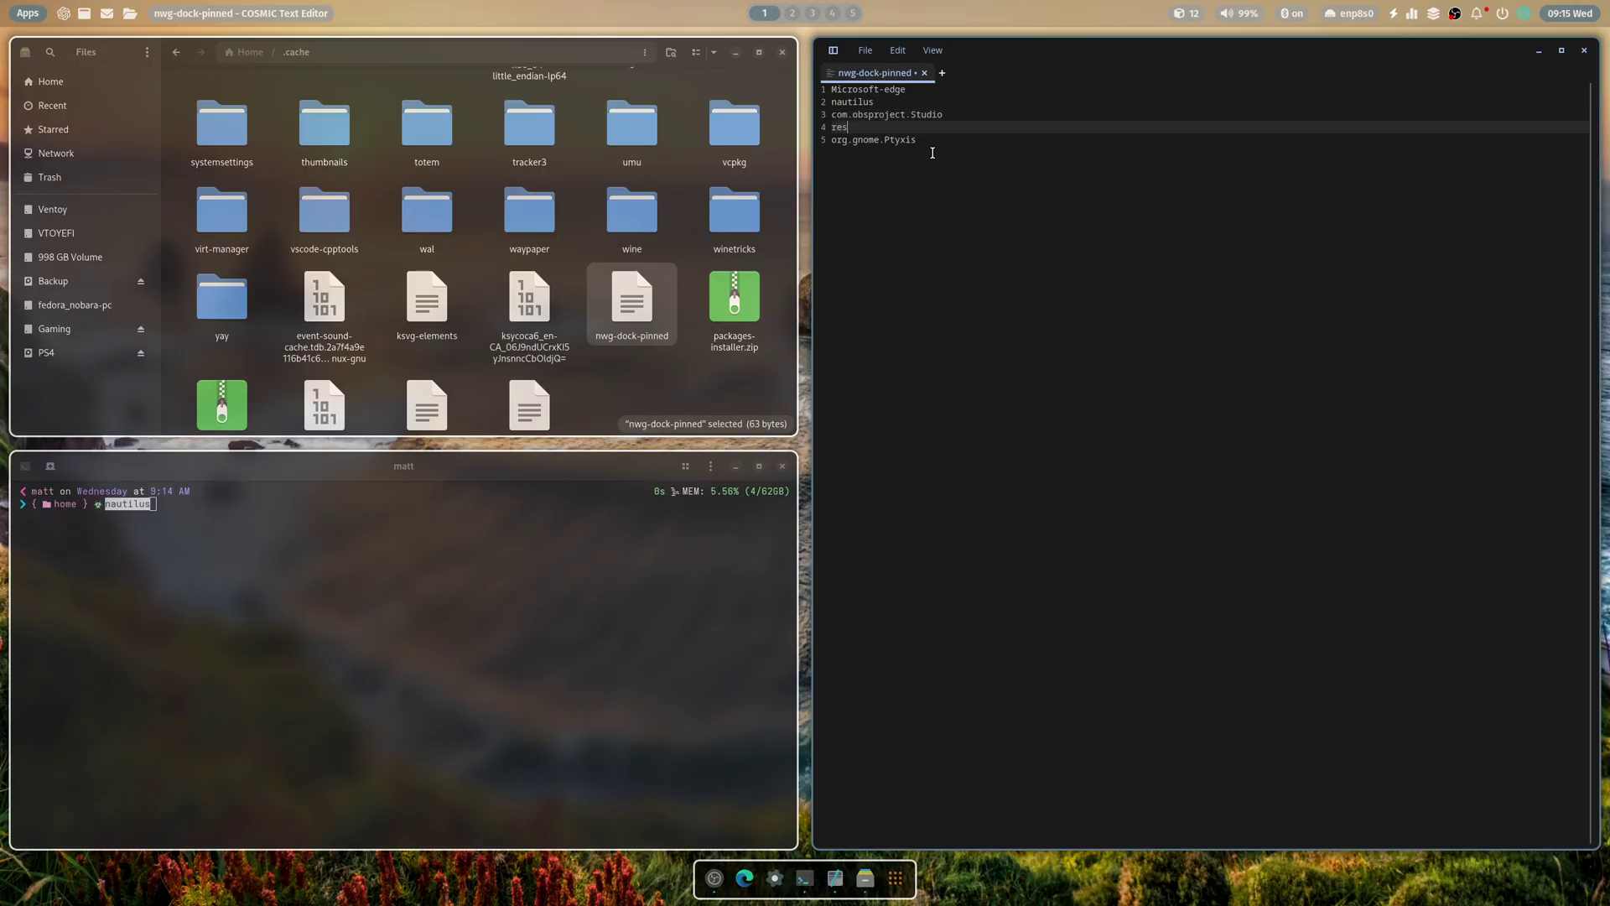
pyautogui.write('olve')
pyautogui.press('Return')
pyautogui.write('steam')
pyautogui.press('Return')
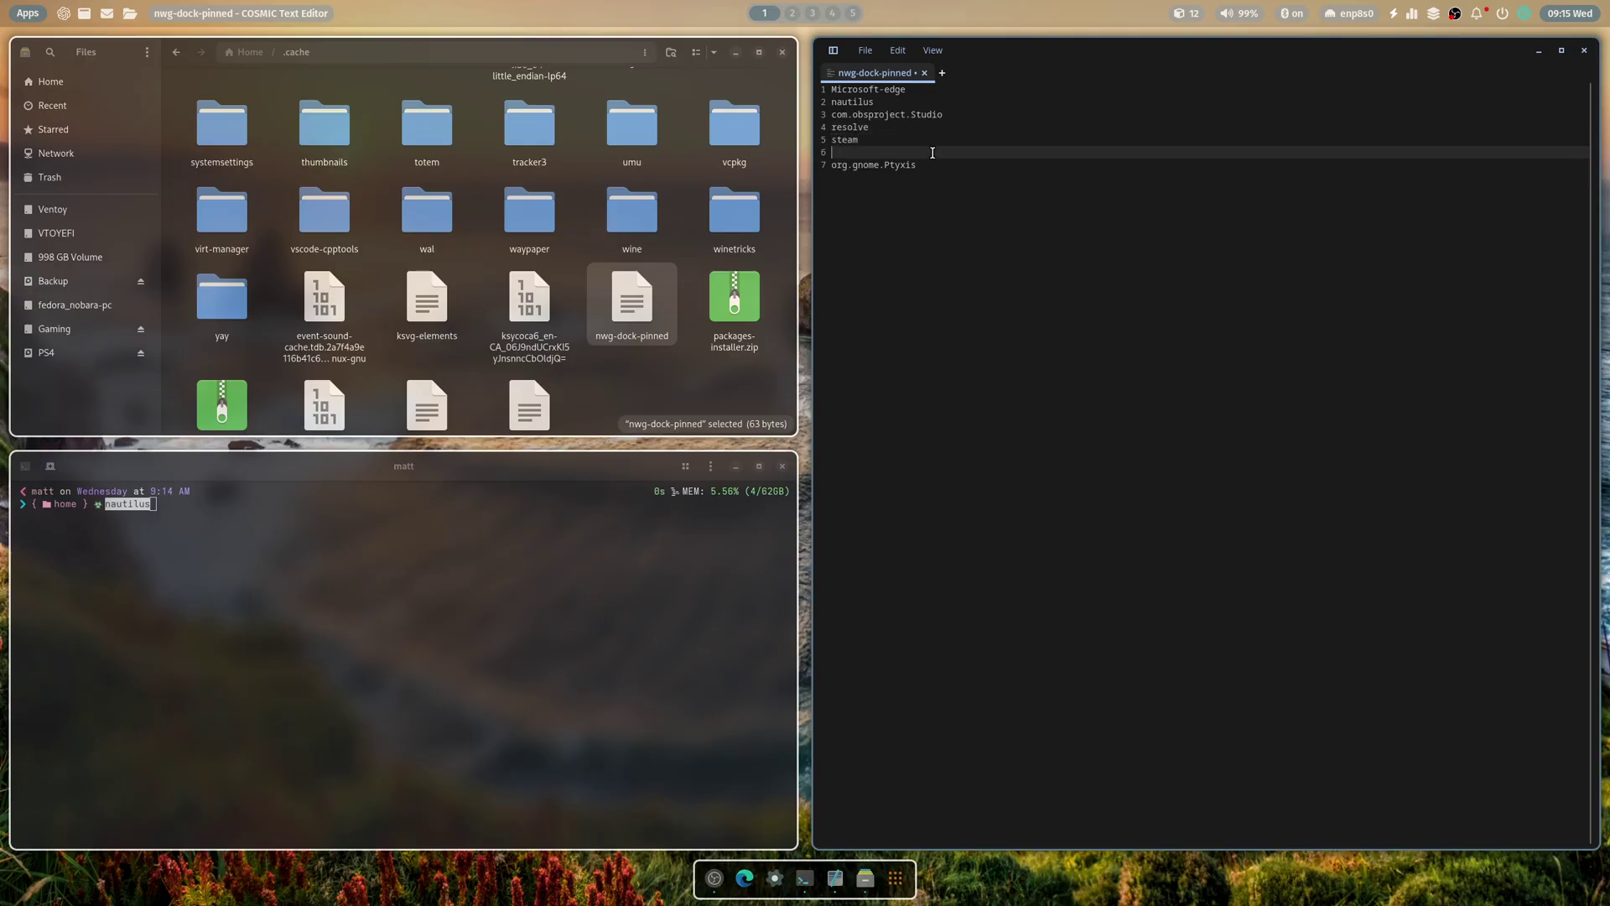
pyautogui.write('lutris')
pyautogui.press('Return')
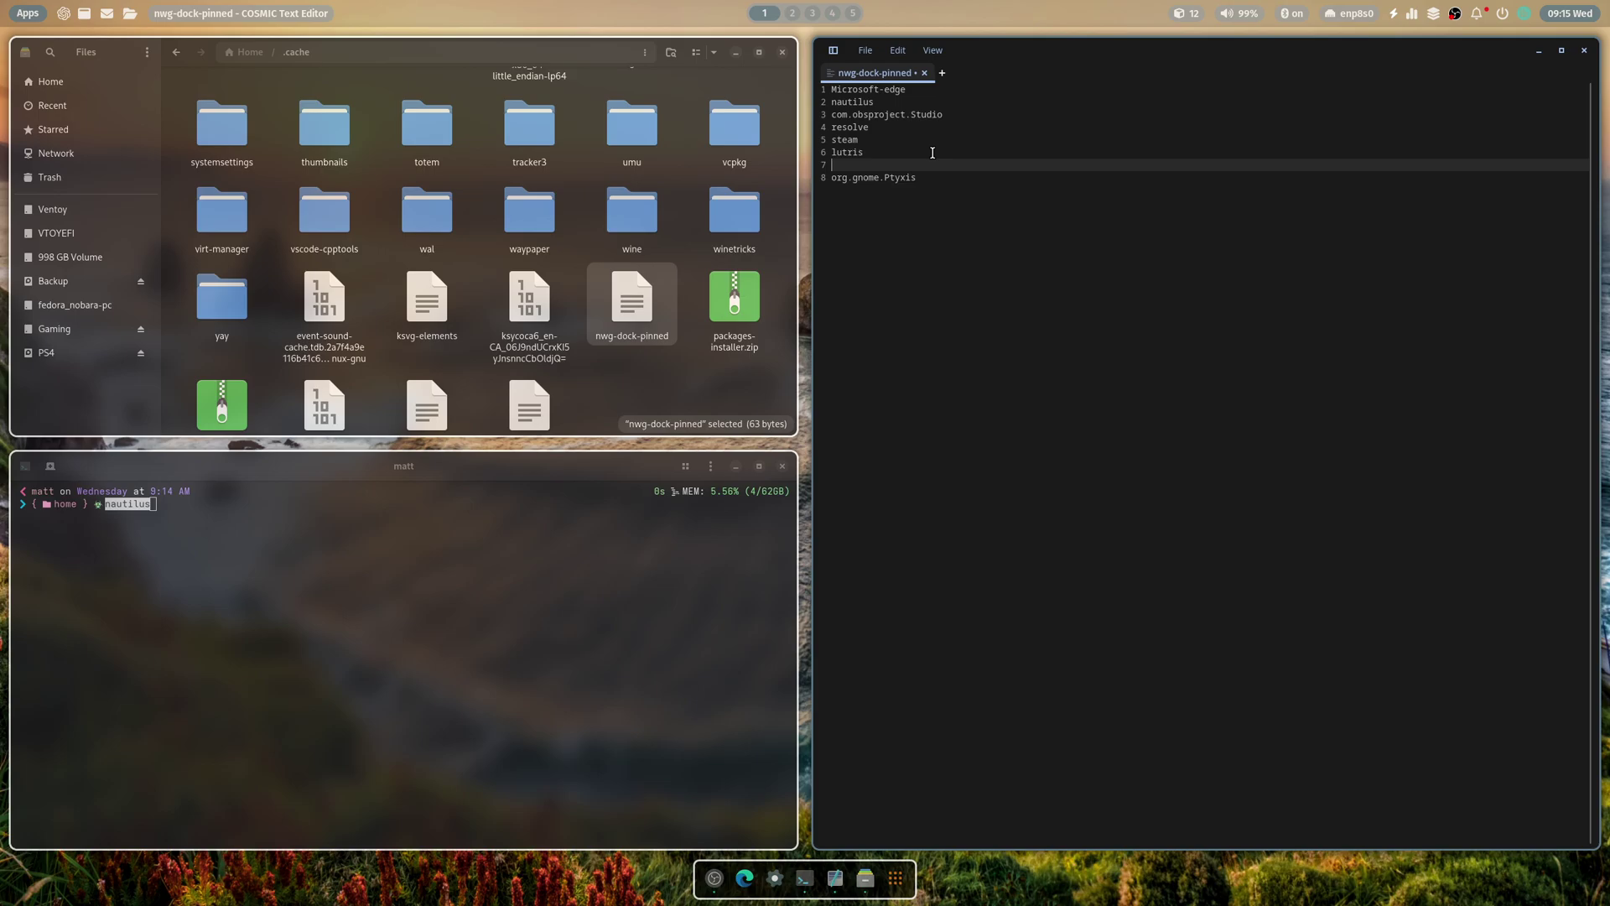
pyautogui.click(708, 521)
pyautogui.press('BackSpace')
pyautogui.press('BackSpace')
pyautogui.press('BackSpace')
pyautogui.press('BackSpace')
pyautogui.press('BackSpace')
pyautogui.press('BackSpace')
pyautogui.press('BackSpace')
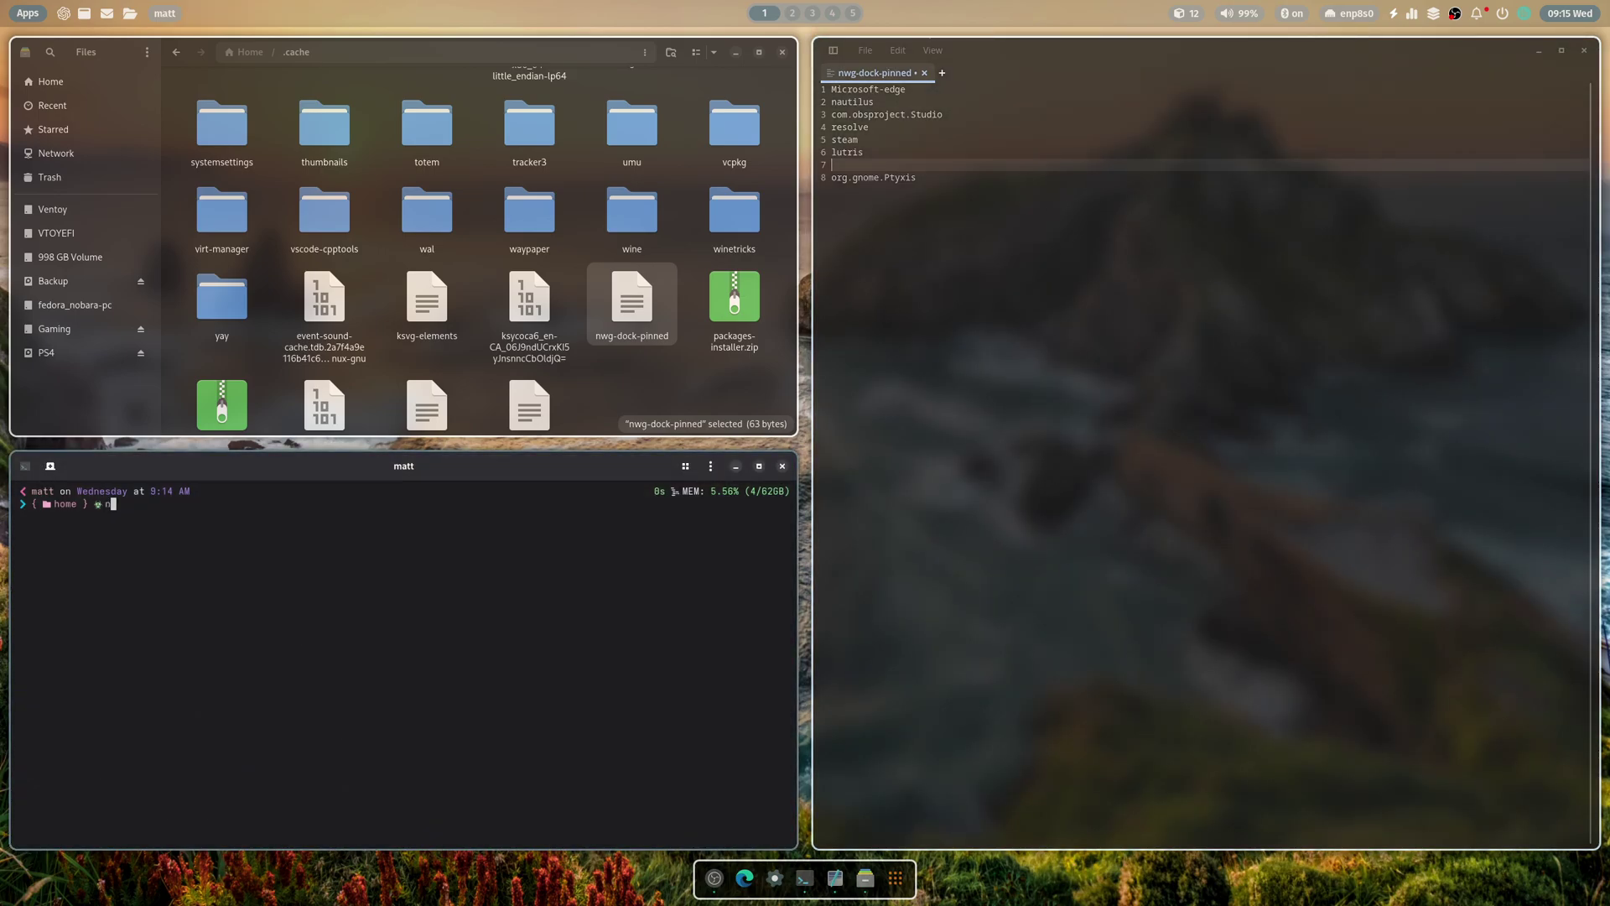
pyautogui.press('BackSpace')
pyautogui.write('heroic')
pyautogui.click(1042, 539)
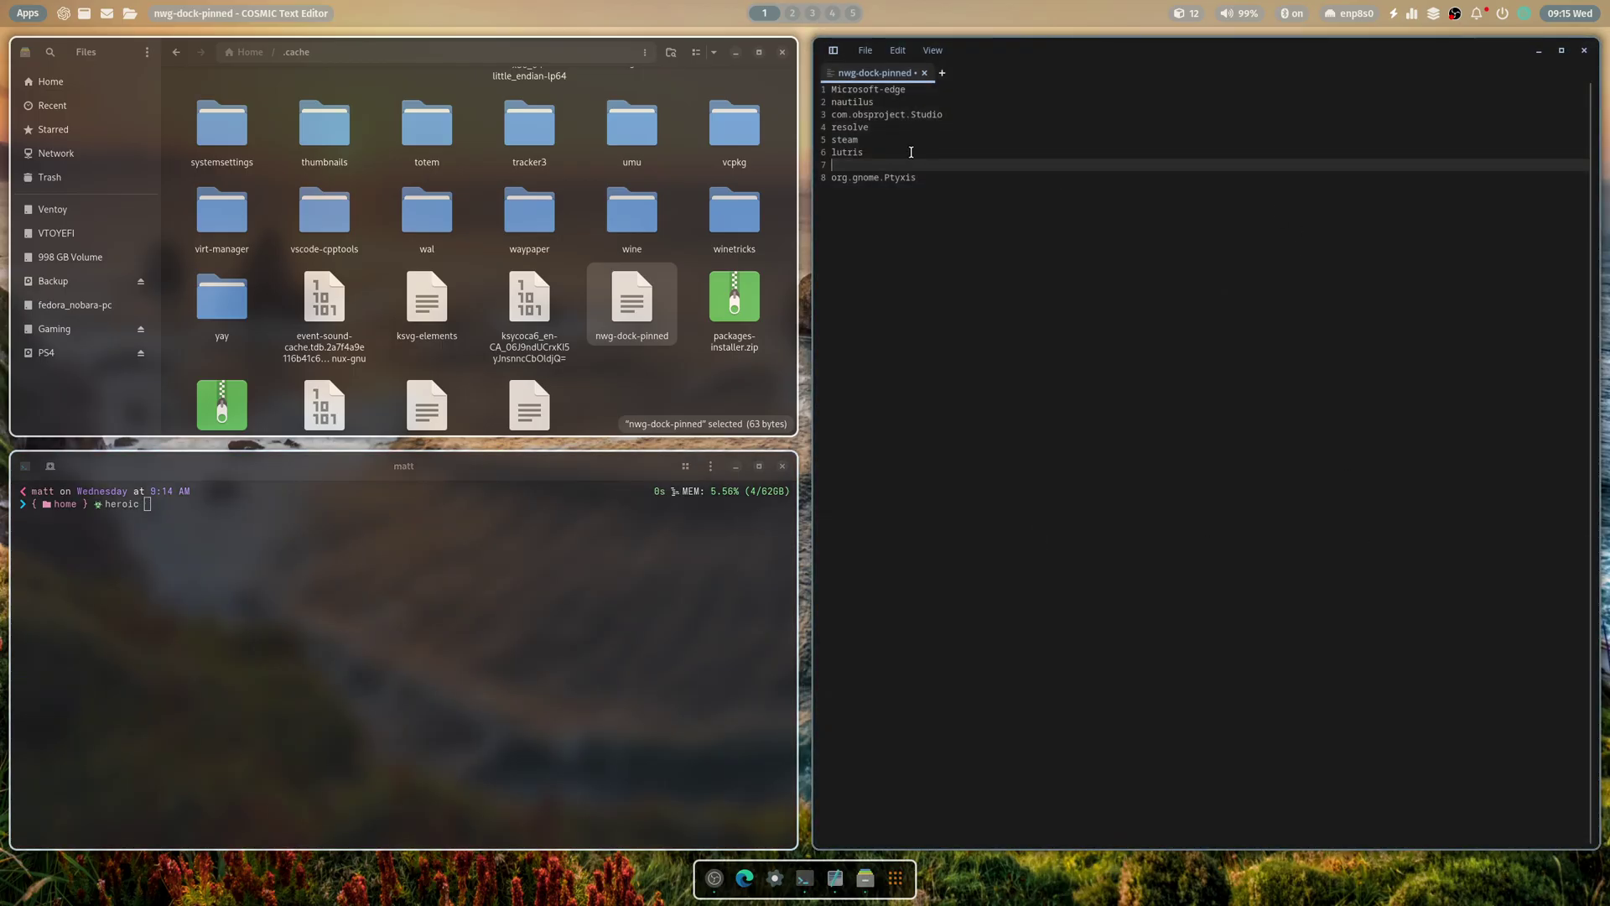
pyautogui.write('heroic')
# - Save nwg-dock-pinned and close the text editor
pyautogui.click(866, 50)
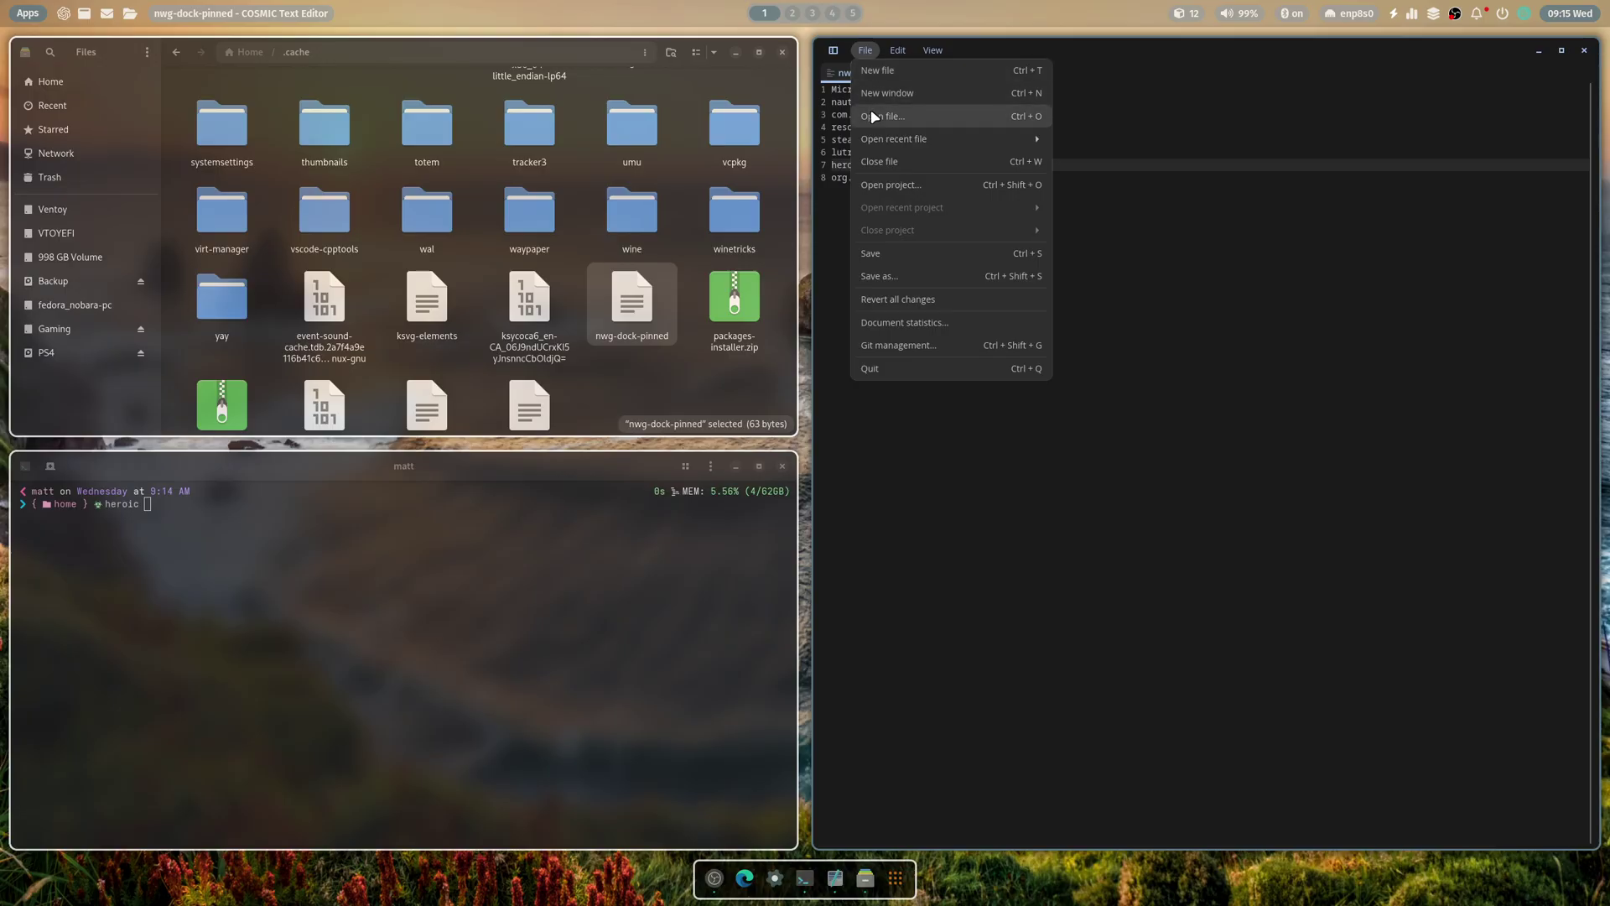
pyautogui.click(887, 254)
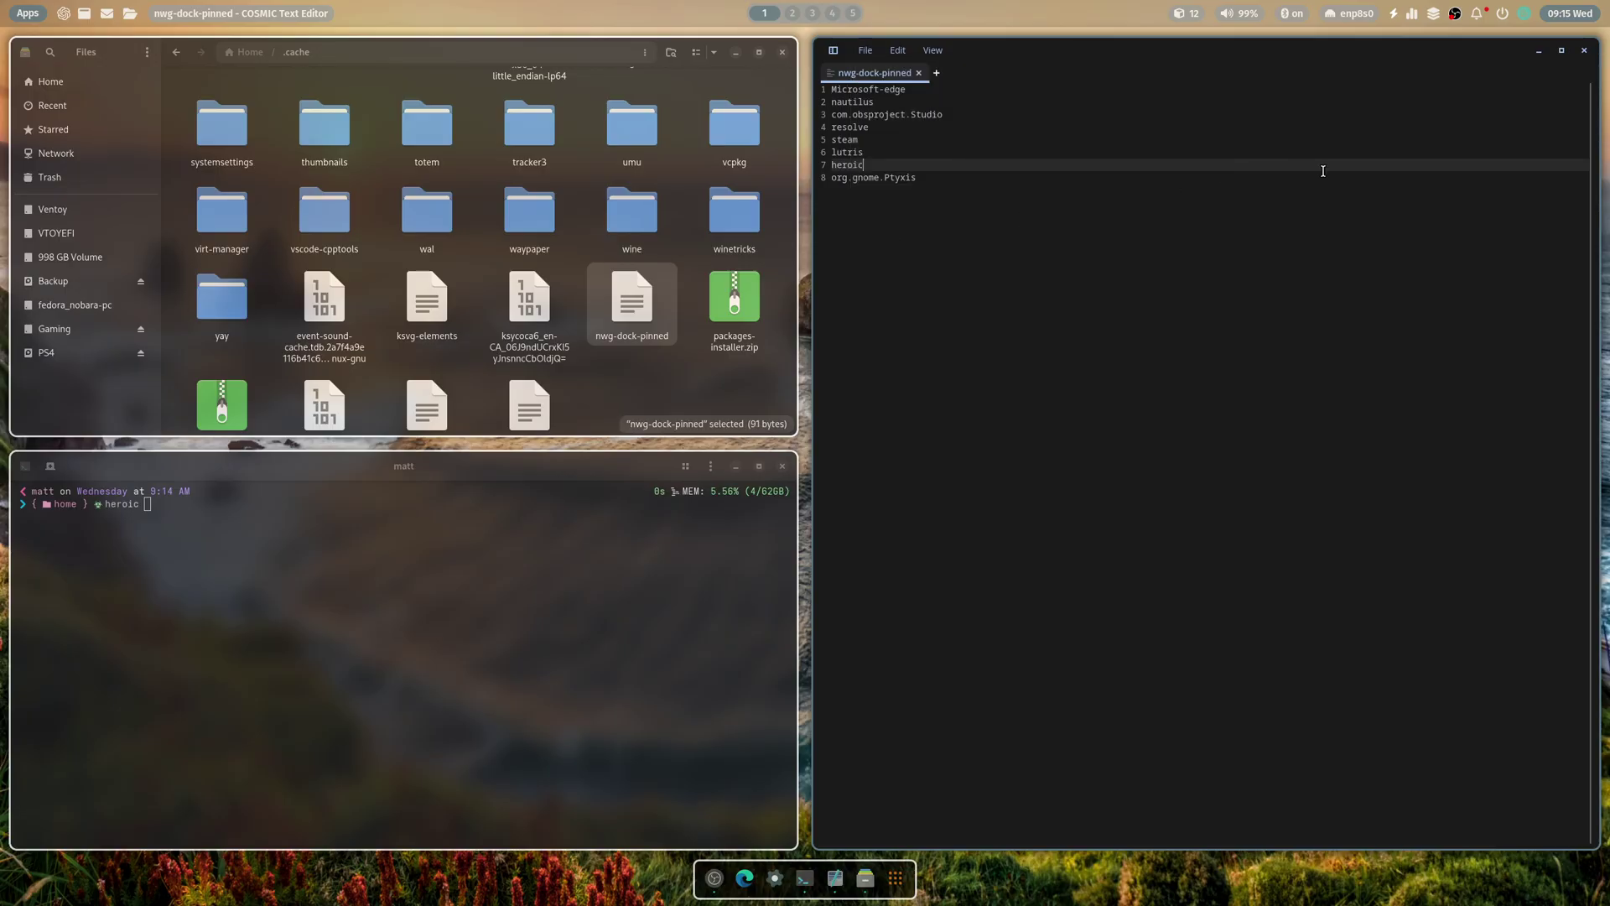
pyautogui.click(1584, 51)
# - Close Files and the terminal, toggle the dock off and on in the ML4W sidebar, open Files at Home
pyautogui.click(1585, 52)
pyautogui.click(1584, 52)
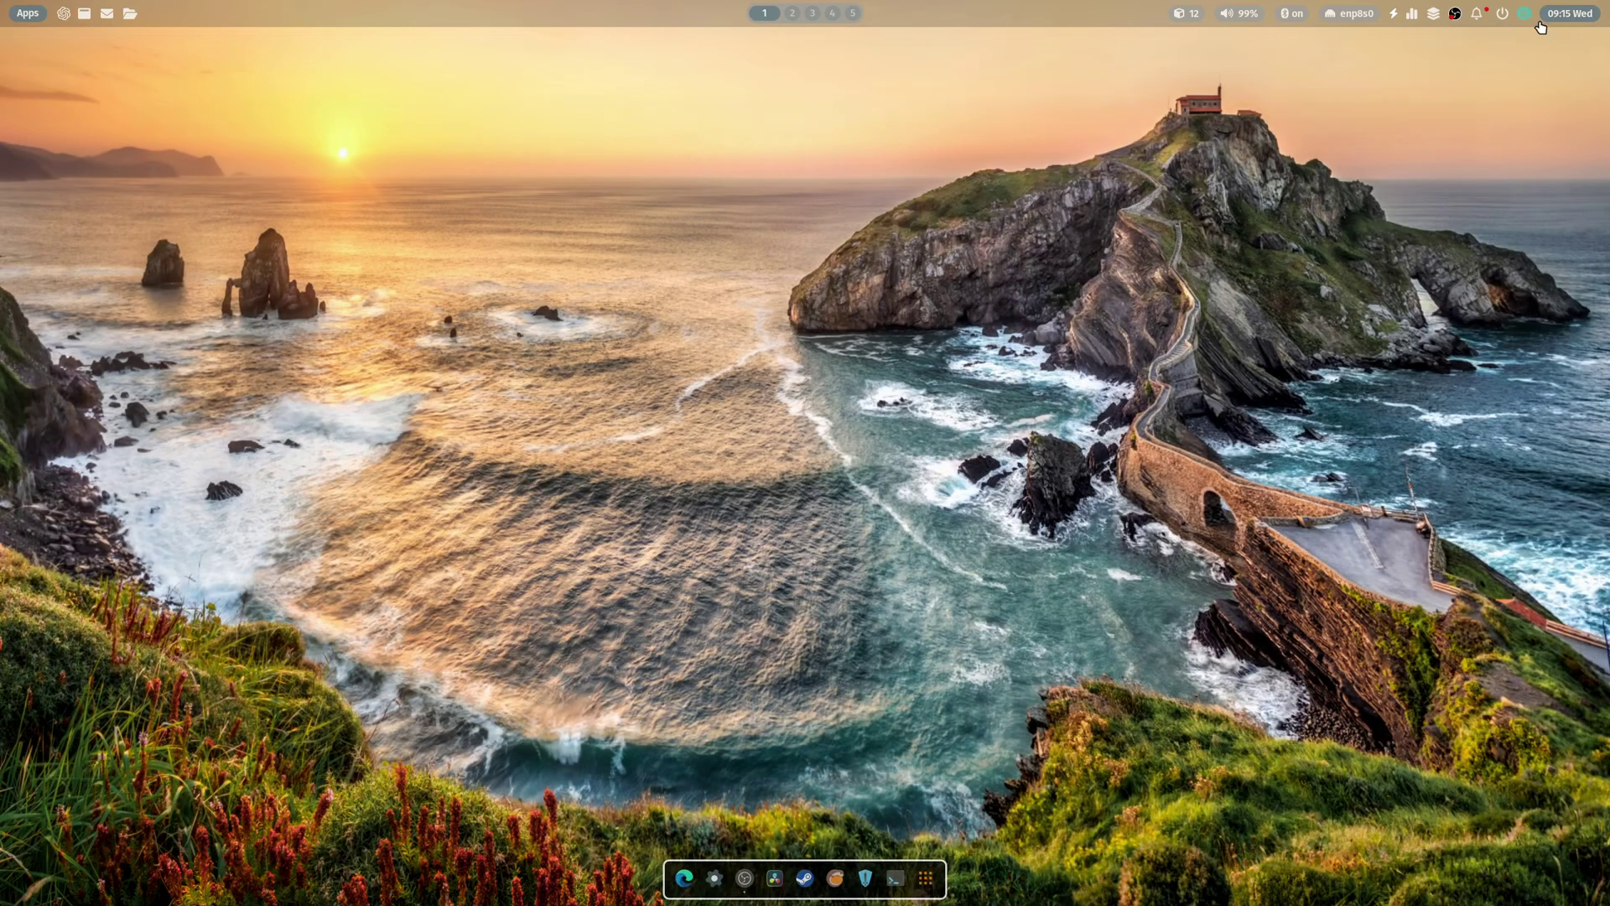
pyautogui.click(1523, 13)
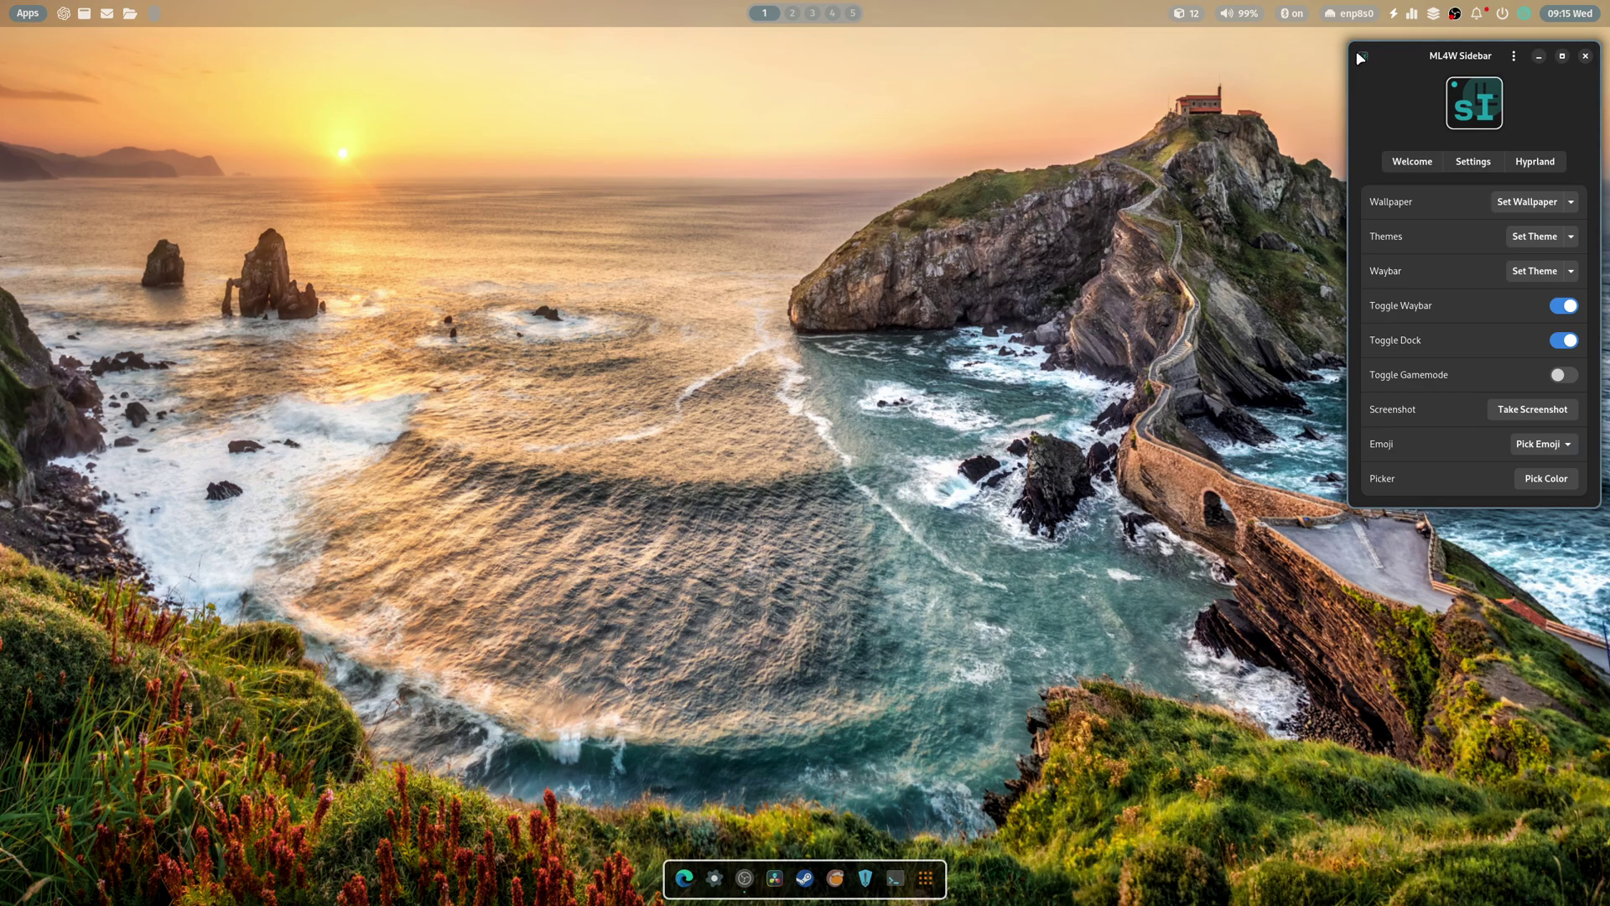
pyautogui.click(1568, 343)
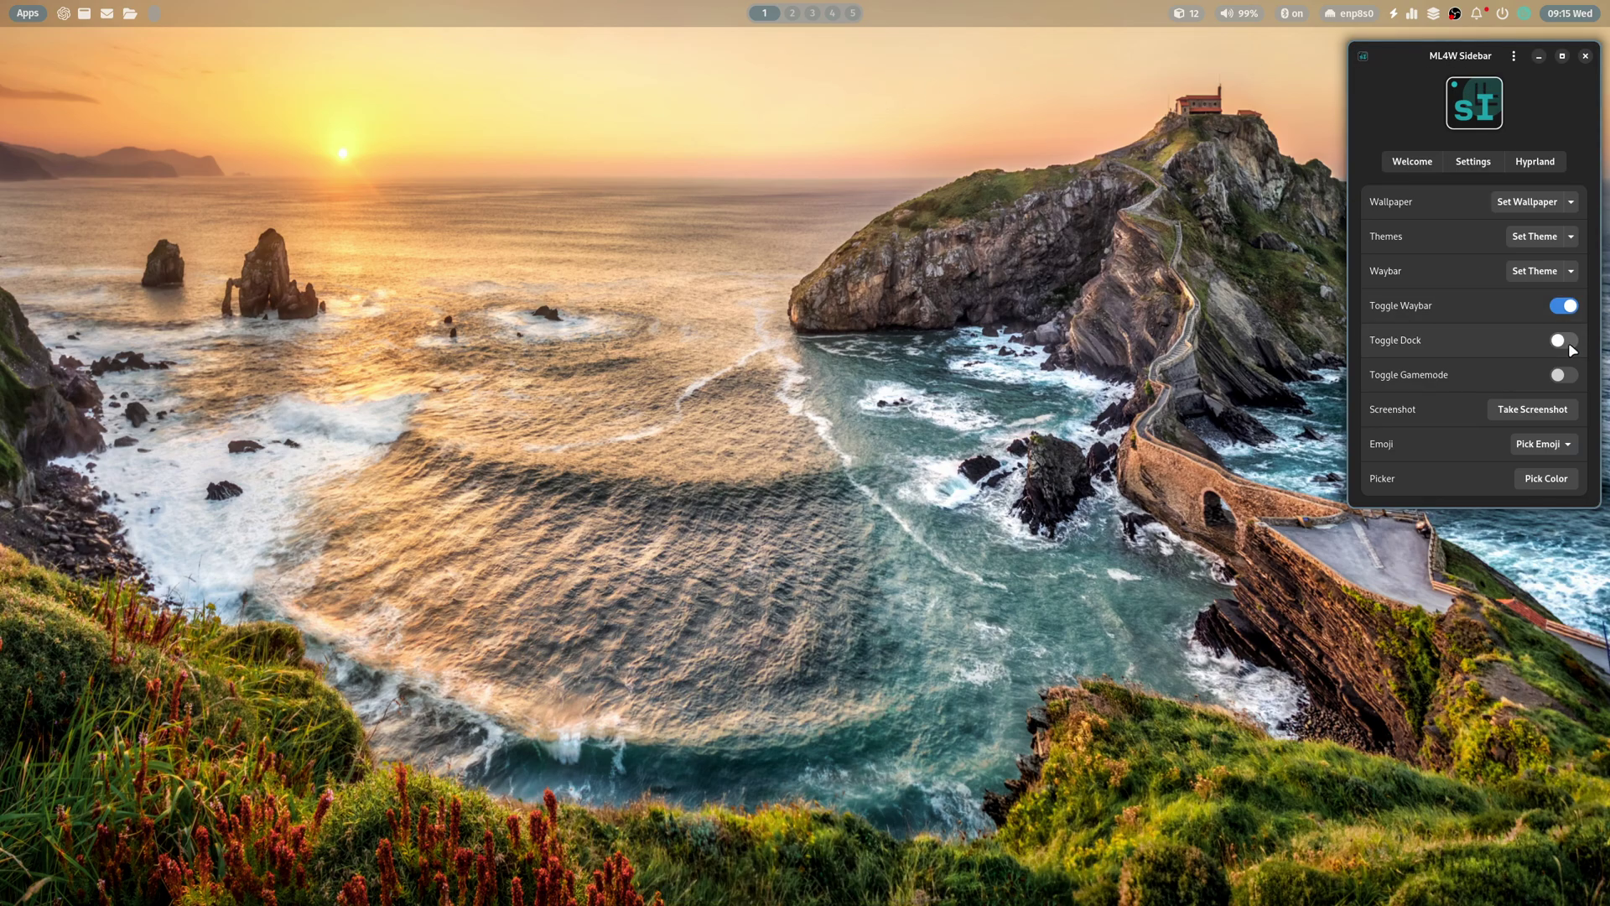
pyautogui.click(1568, 342)
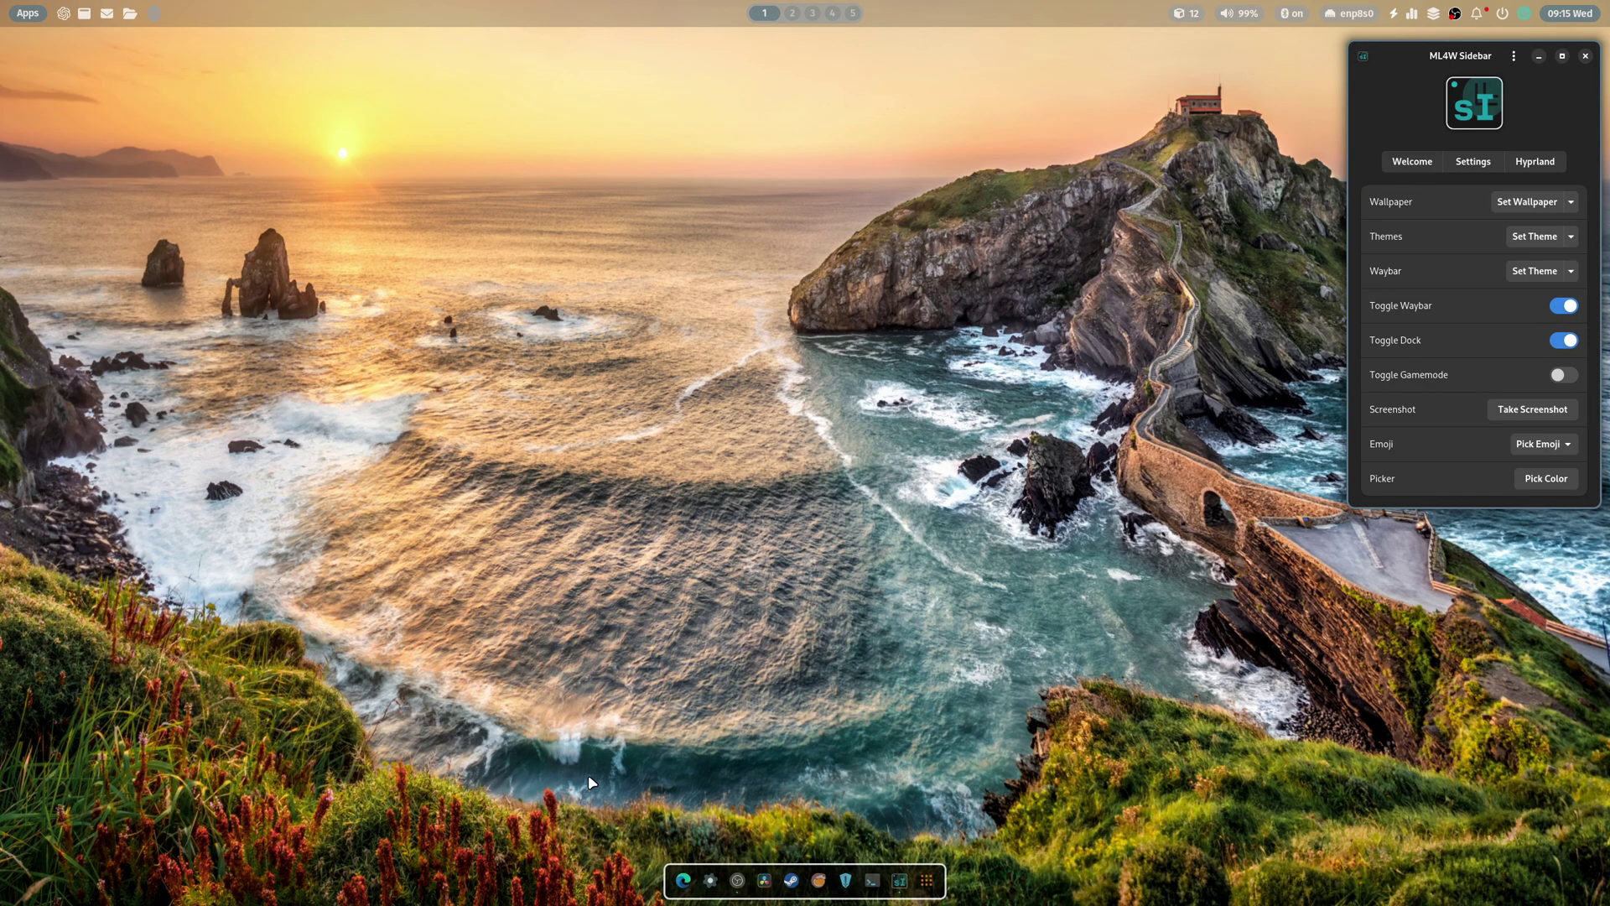
pyautogui.click(711, 882)
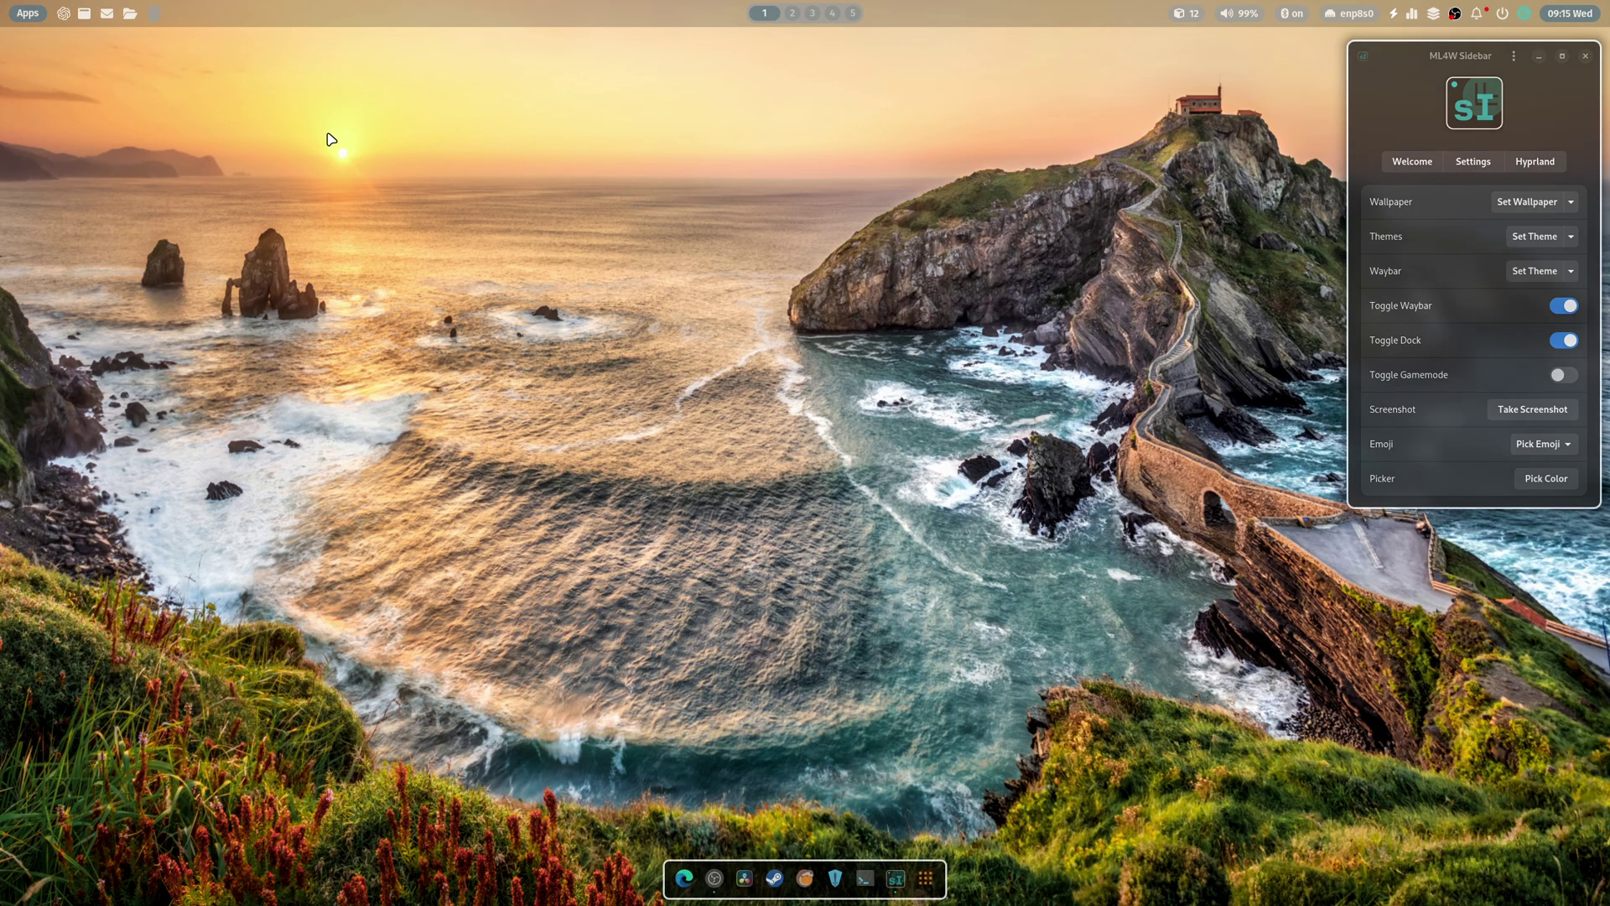
pyautogui.click(130, 14)
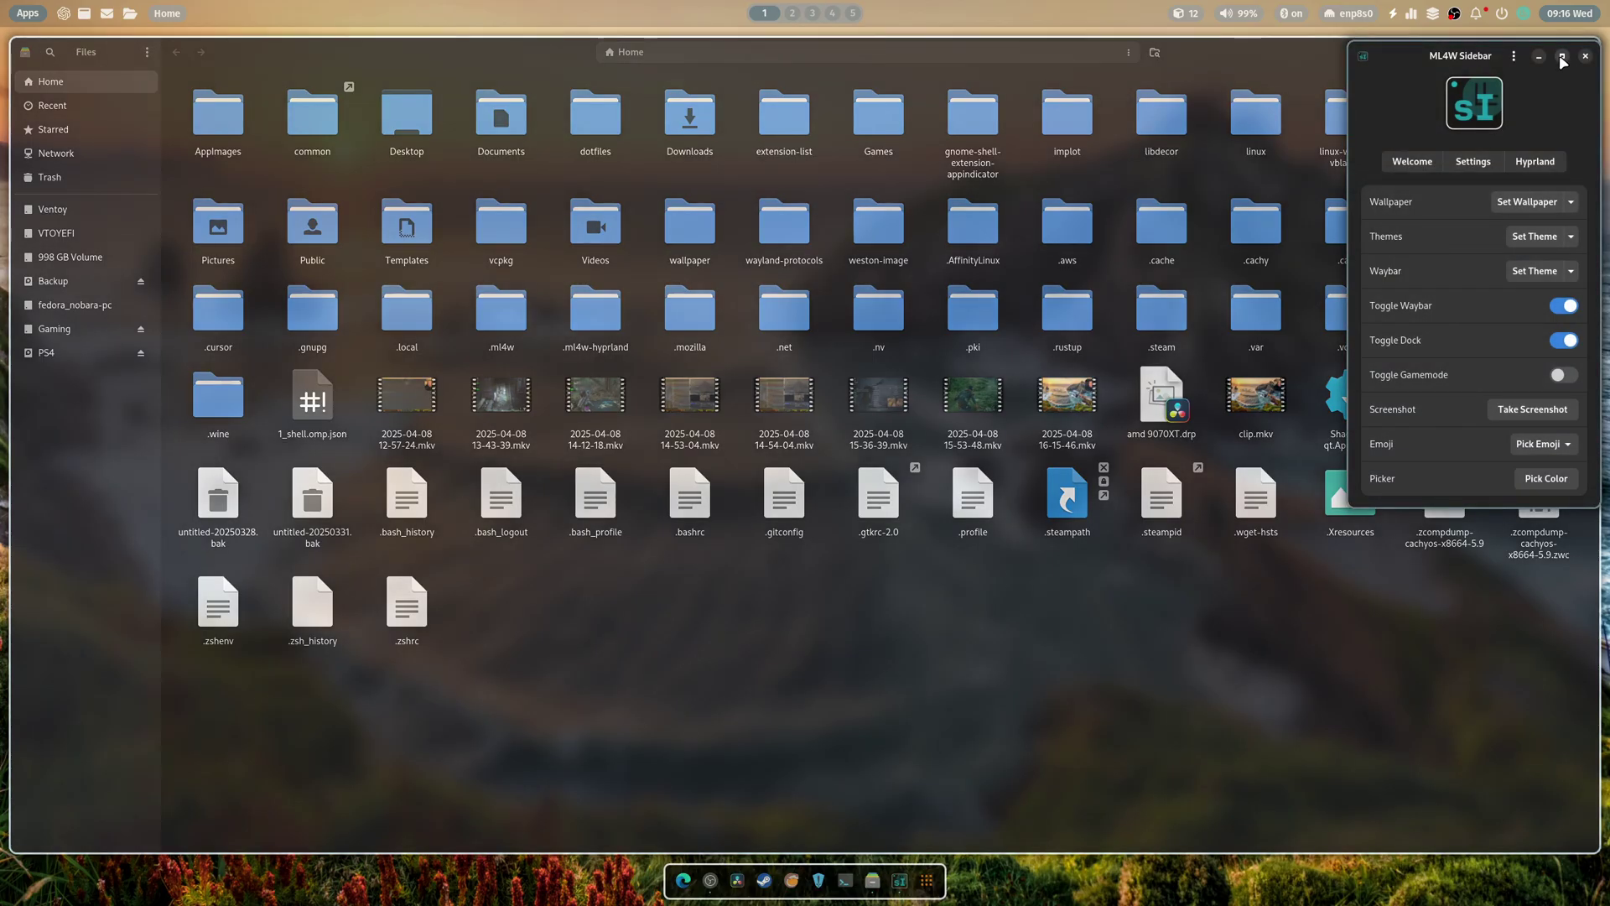
# - Close the sidebar and open .cache/nwg-dock-pinned in the text editor
pyautogui.click(1584, 56)
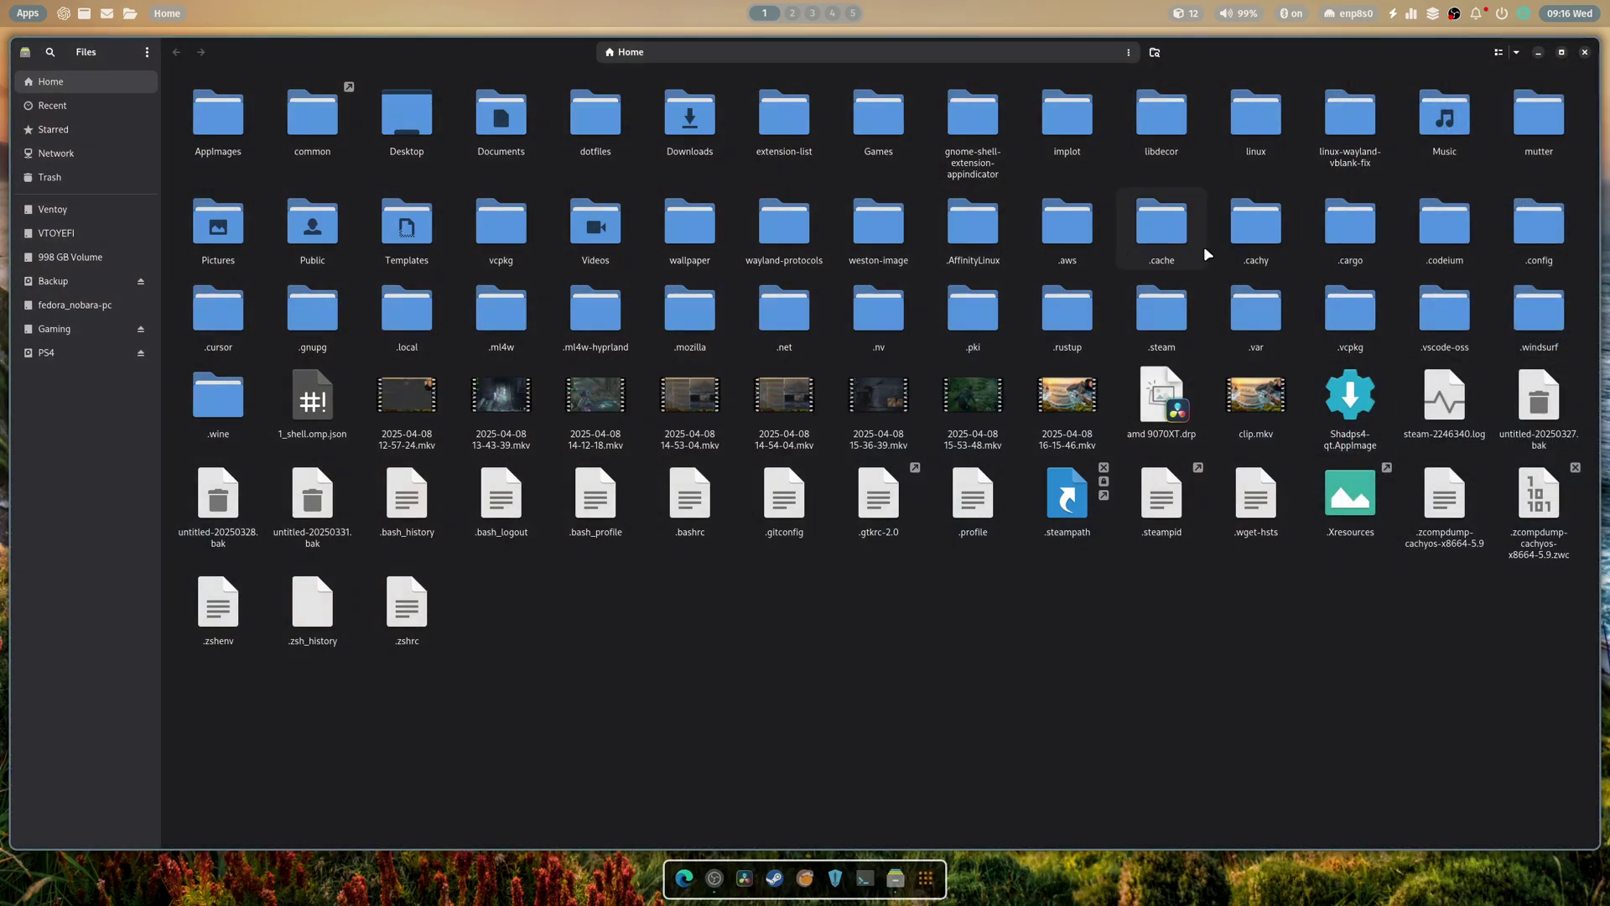
pyautogui.doubleClick(1174, 239)
pyautogui.rightClick(1165, 521)
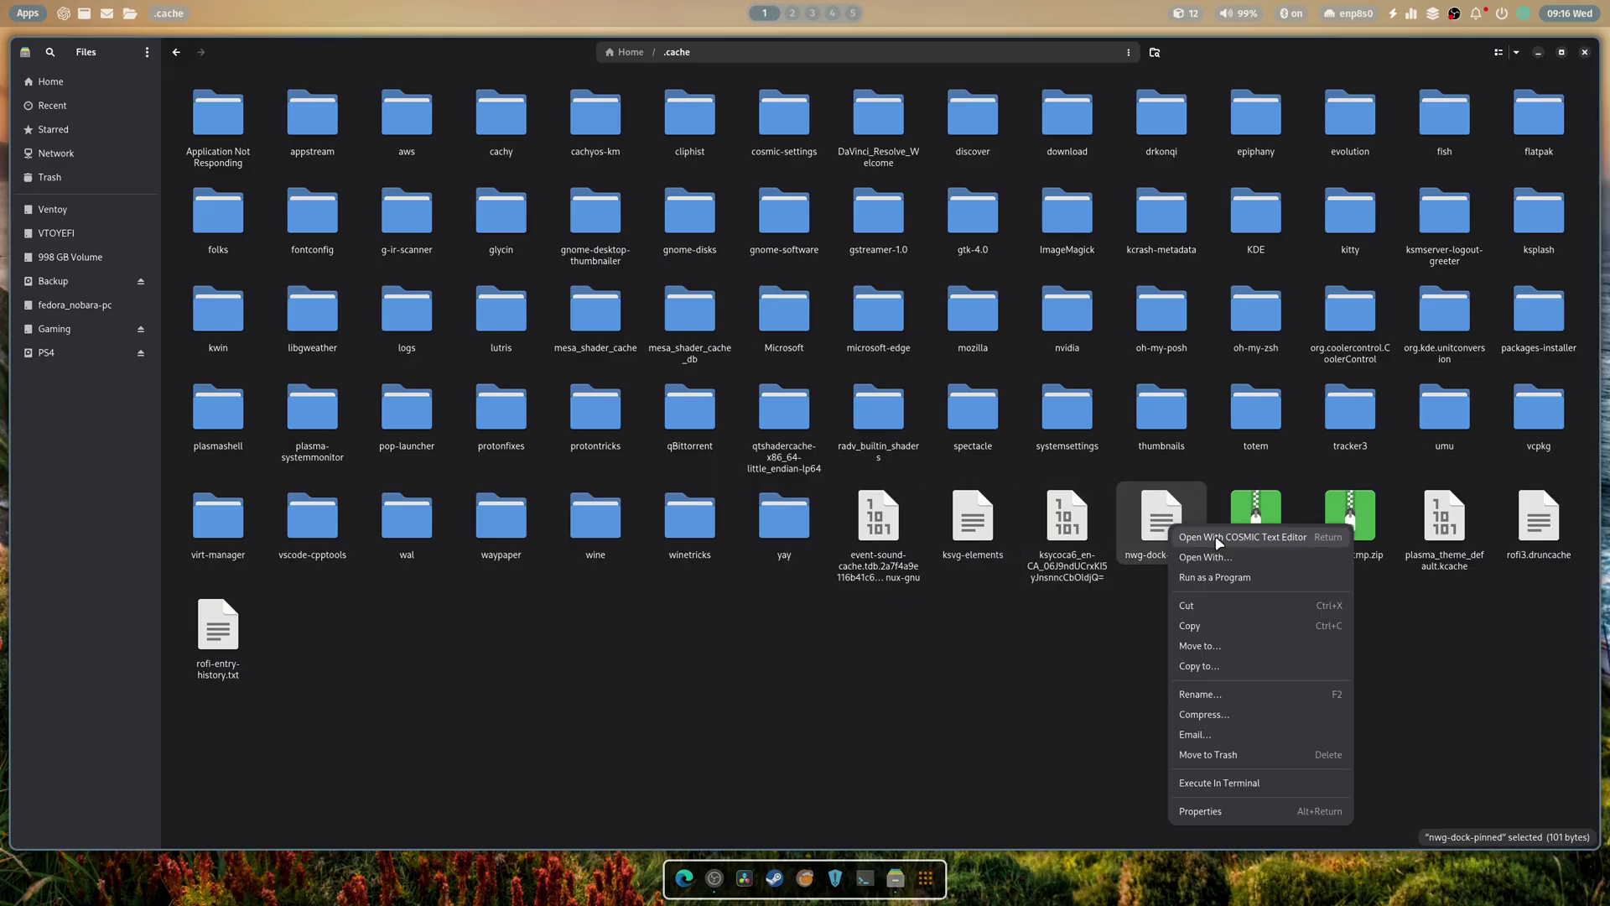
pyautogui.click(1148, 534)
# - Copy org.gnome.Nautilus into line 2 under Microsoft-edge, save, and close the editor
pyautogui.click(830, 178)
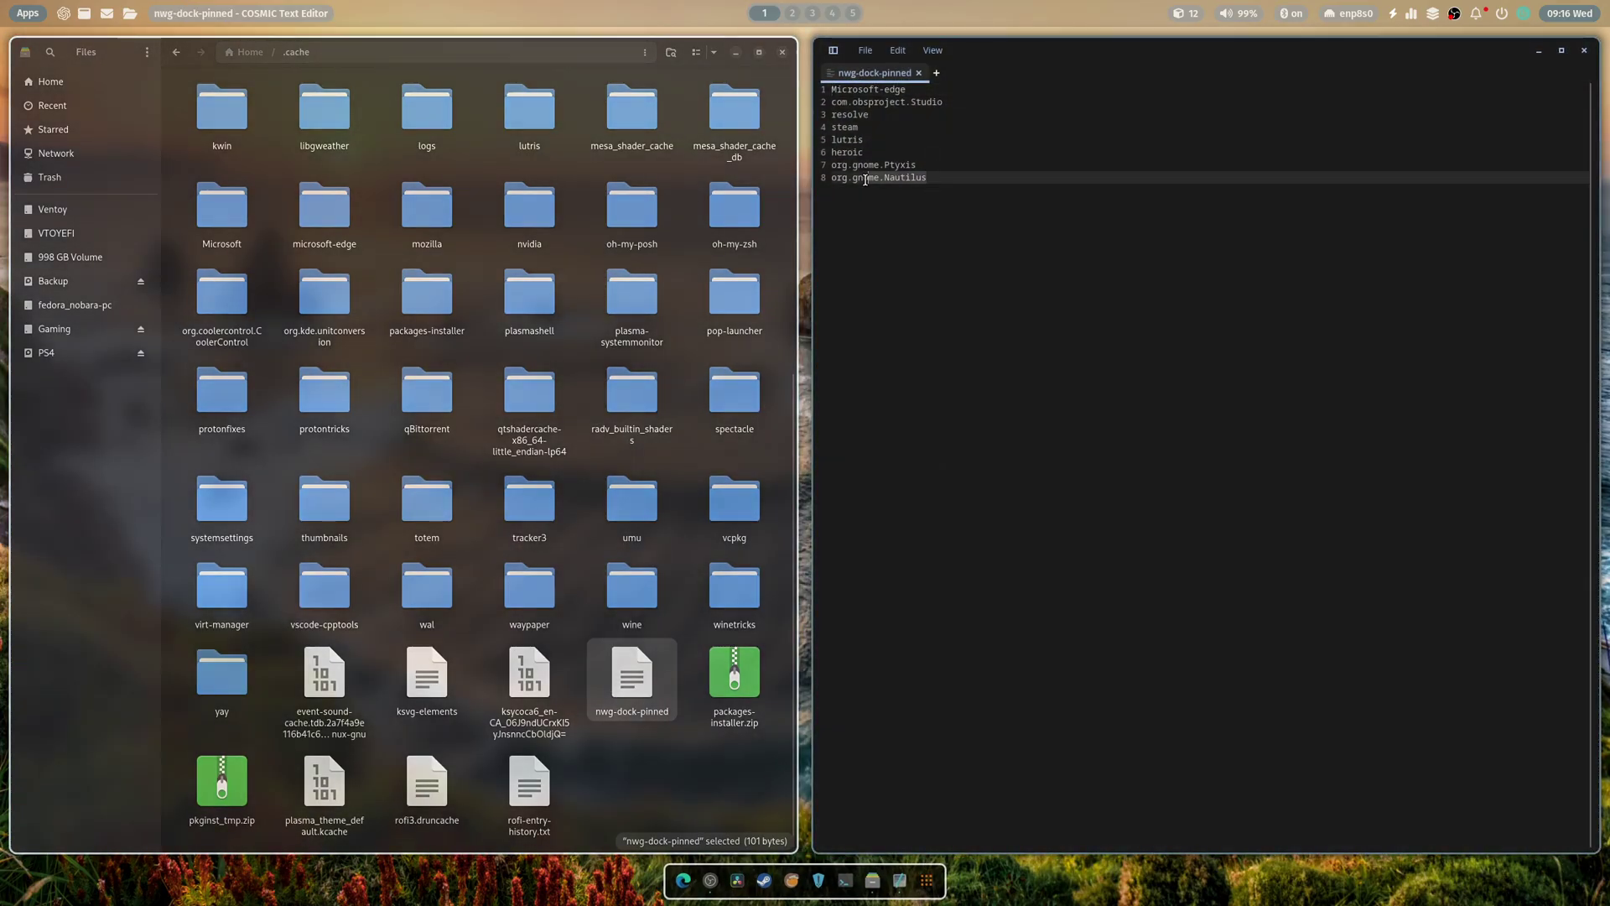
pyautogui.rightClick(862, 176)
pyautogui.click(889, 263)
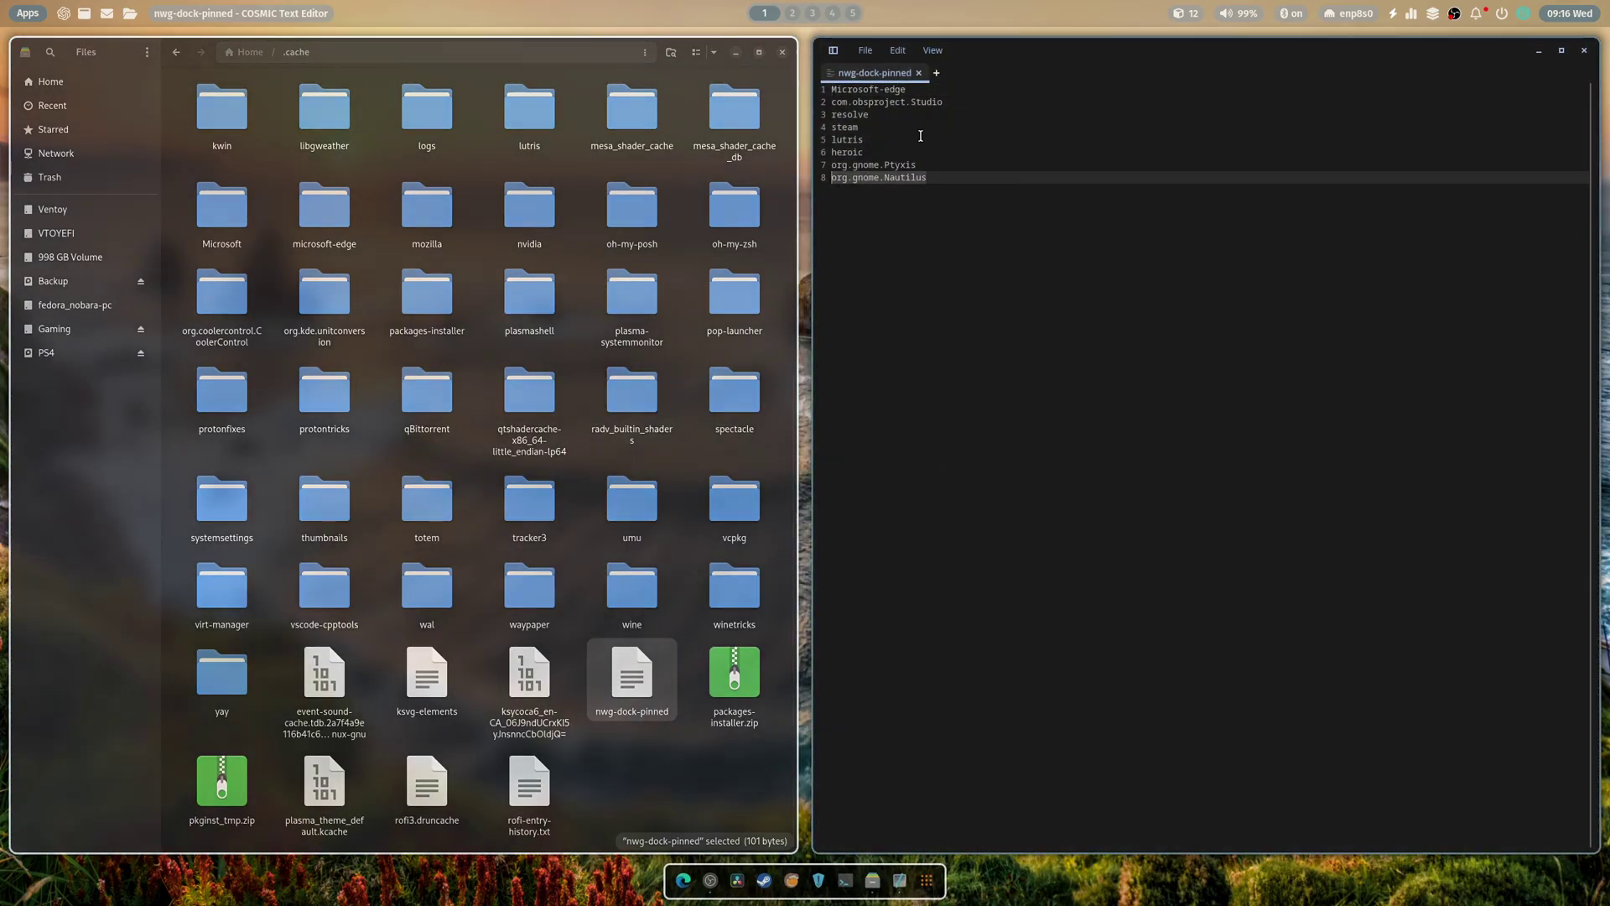
pyautogui.click(947, 102)
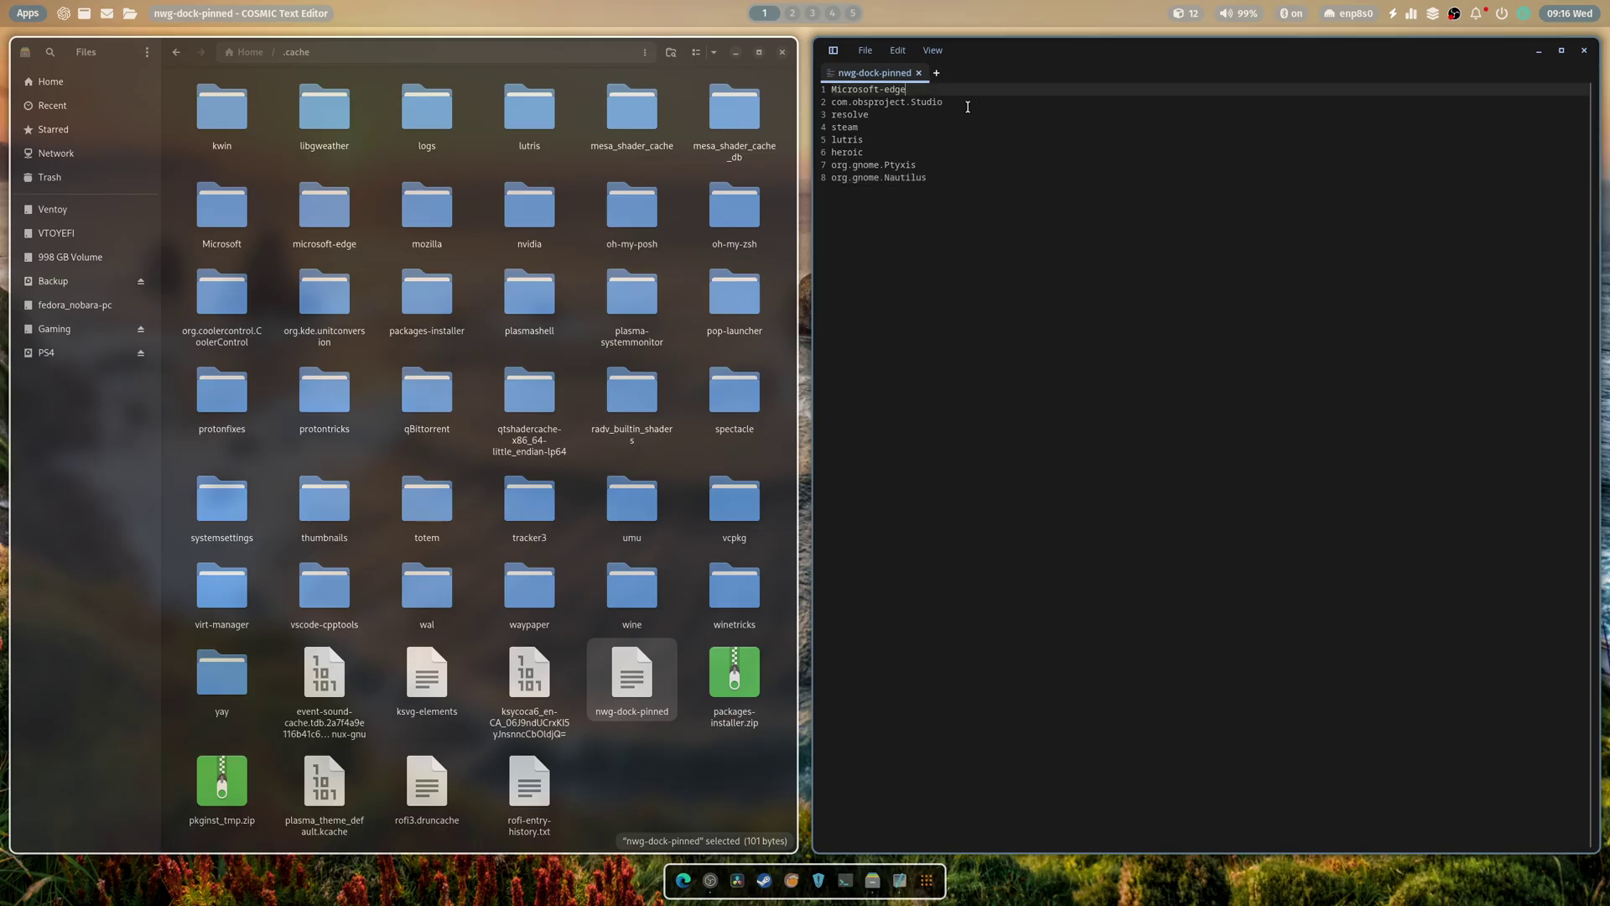
pyautogui.press('Return')
pyautogui.write('org.gnome.Nautilus')
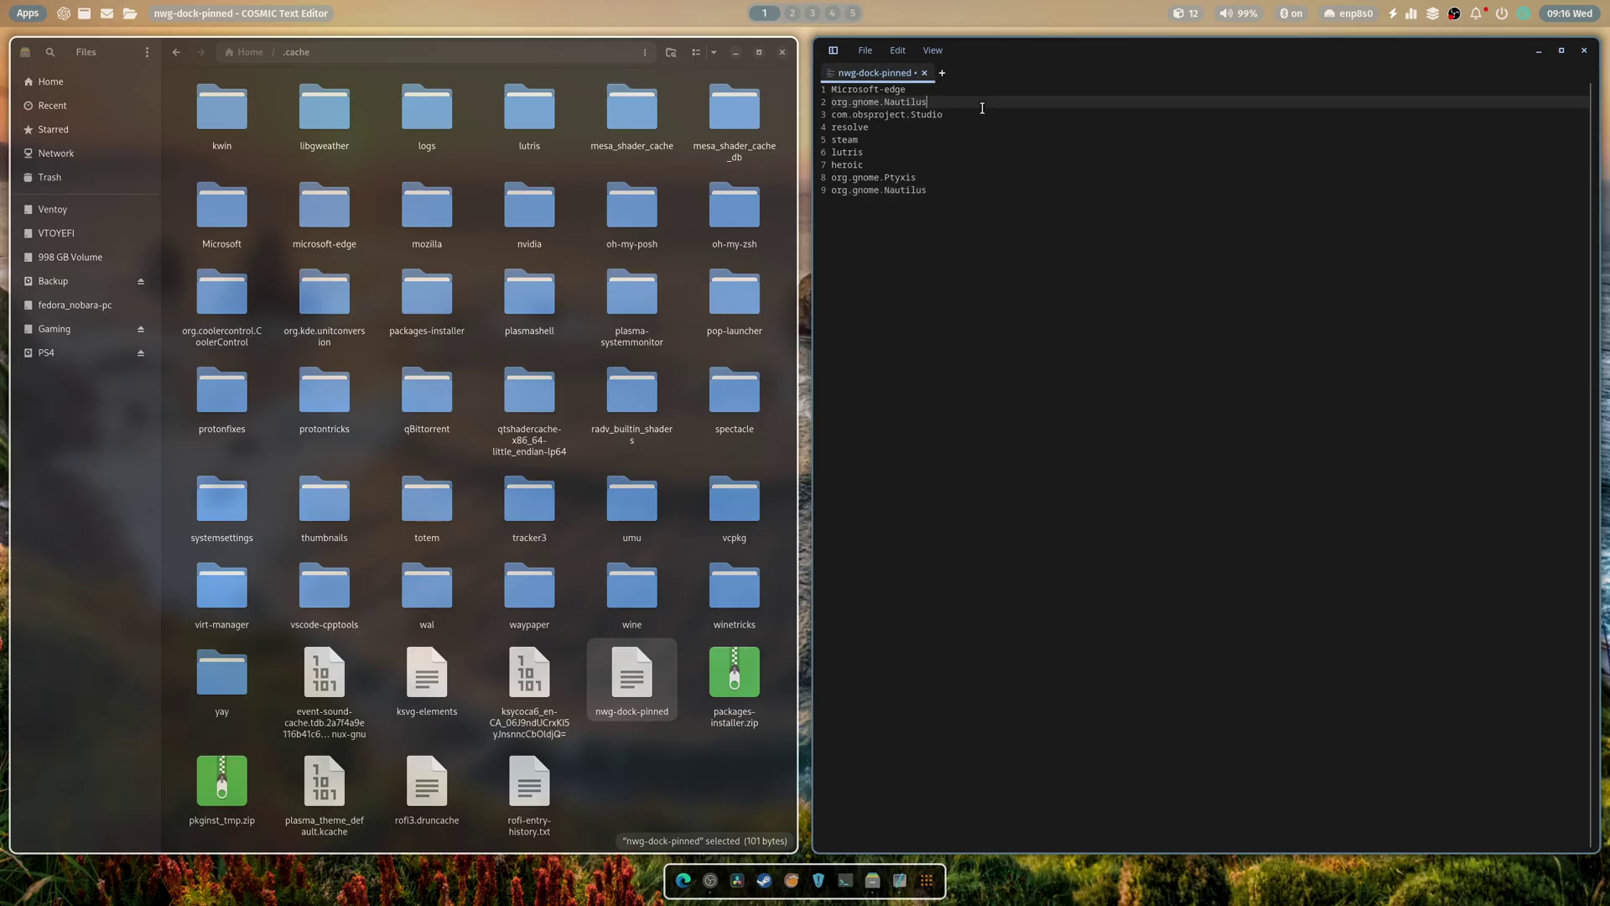
pyautogui.hotkey('ctrl', 's')
pyautogui.click(1584, 50)
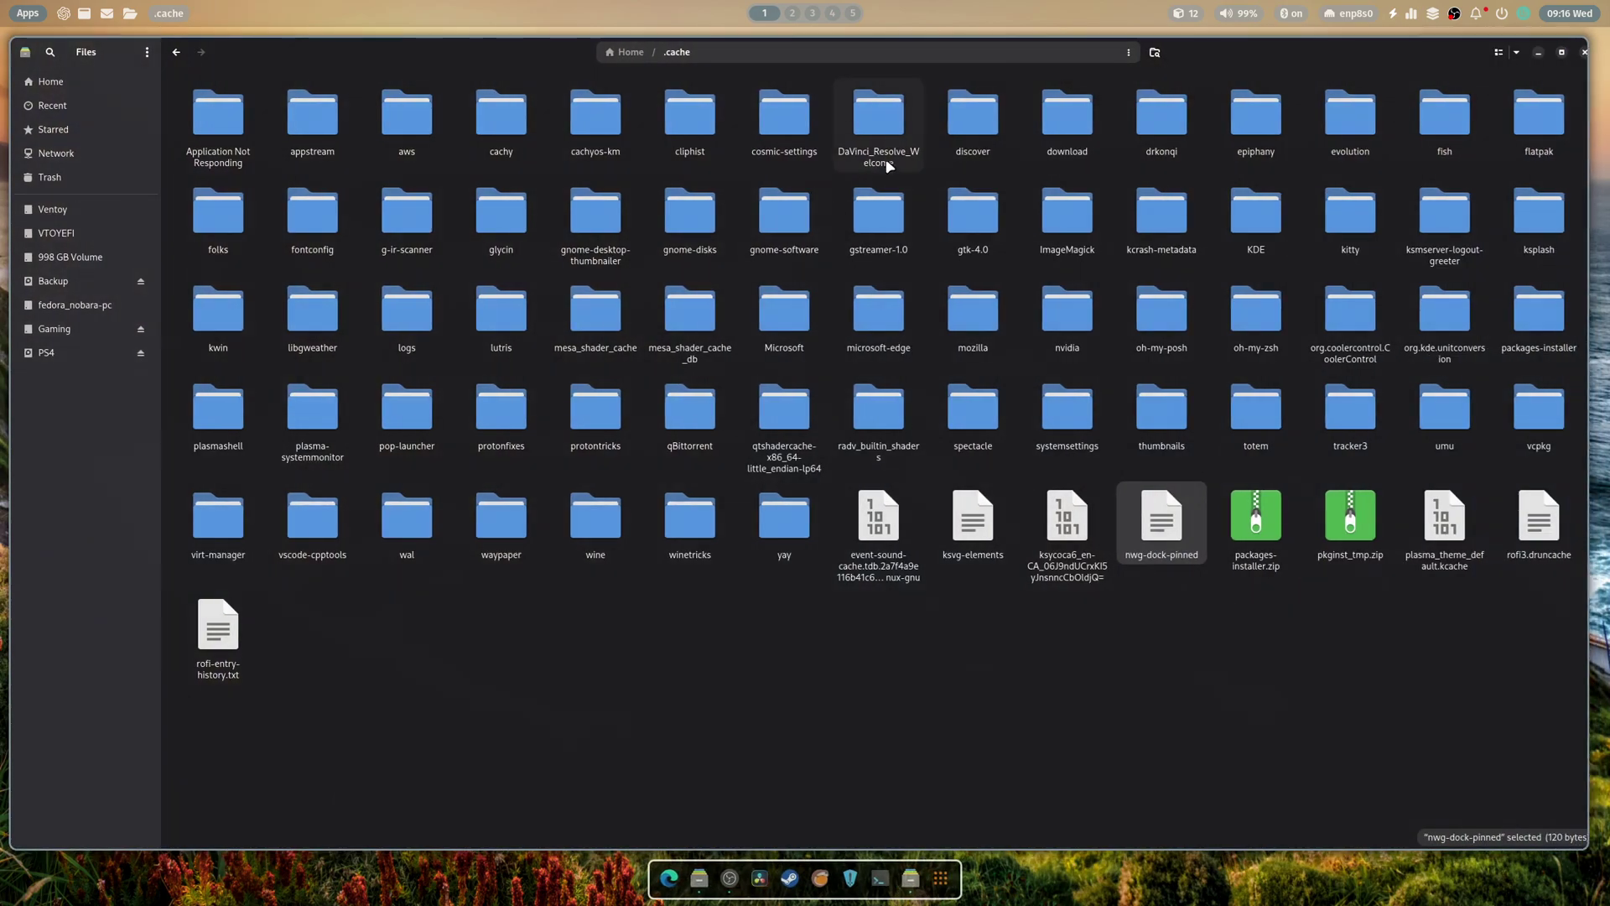
# - Unpin the file manager from the dock, then reopen .cache/nwg-dock-pinned from Files
pyautogui.click(1584, 52)
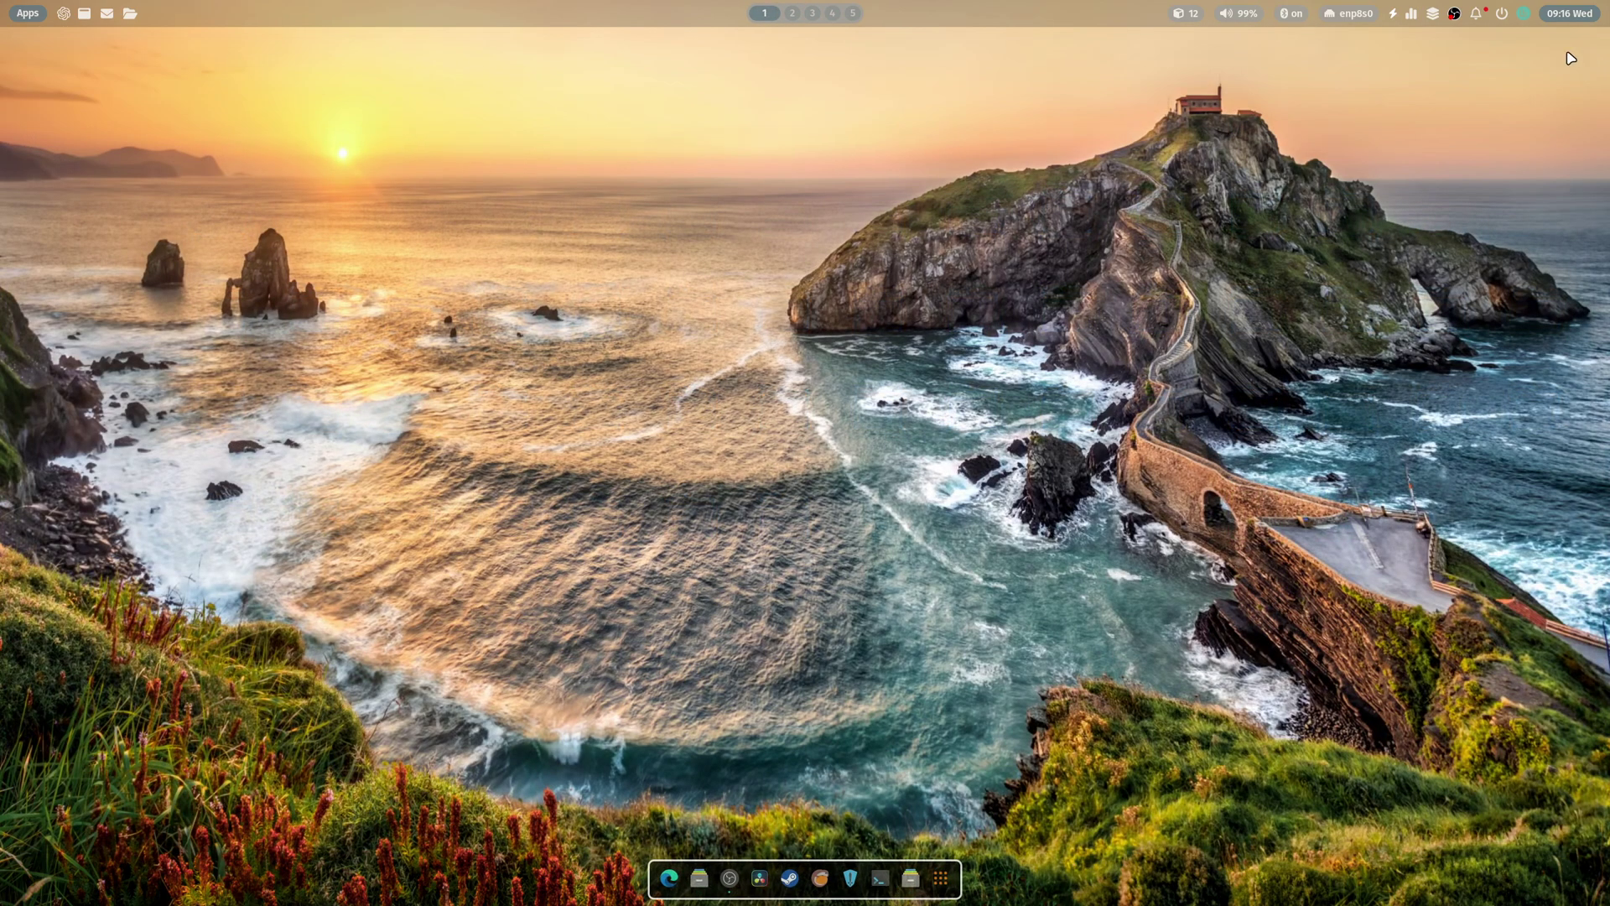
pyautogui.rightClick(912, 879)
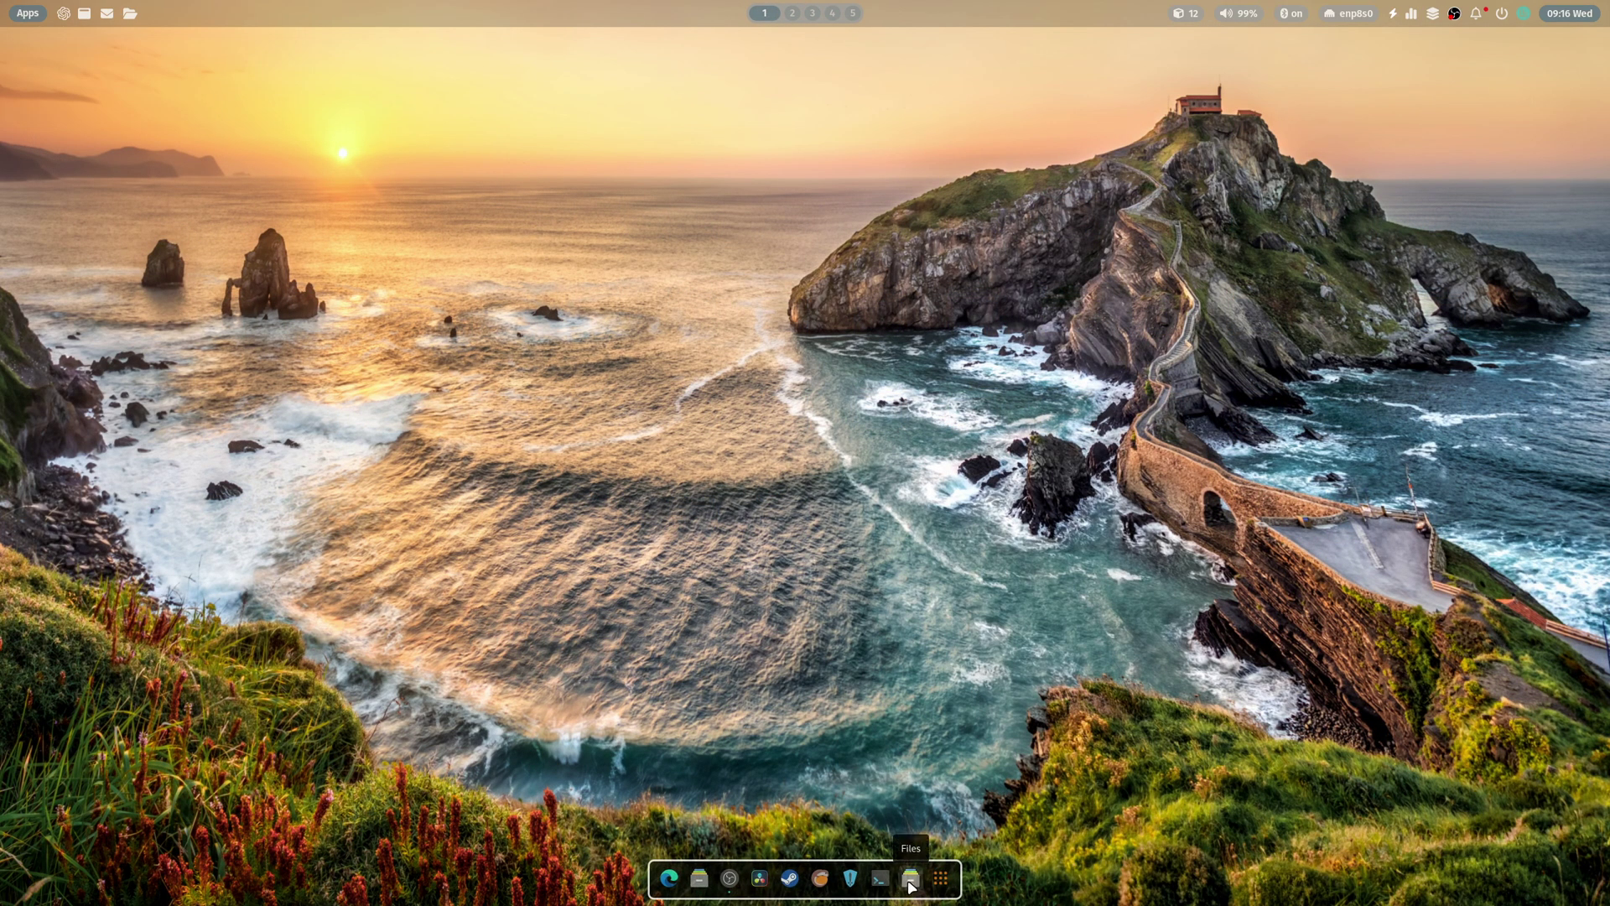
pyautogui.click(910, 855)
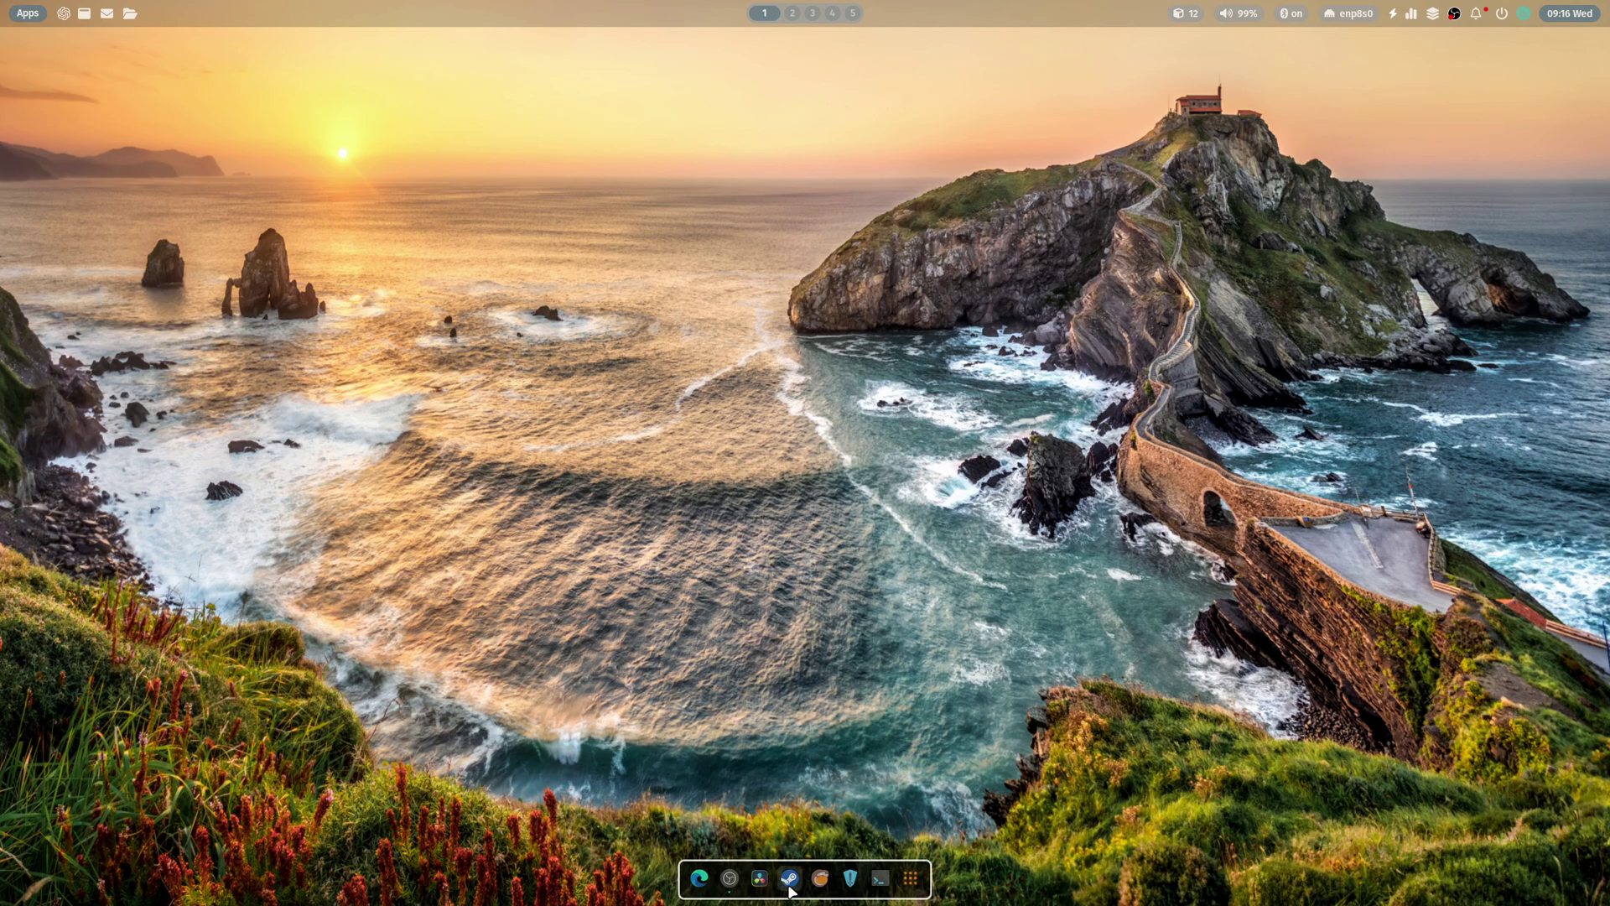
pyautogui.click(127, 15)
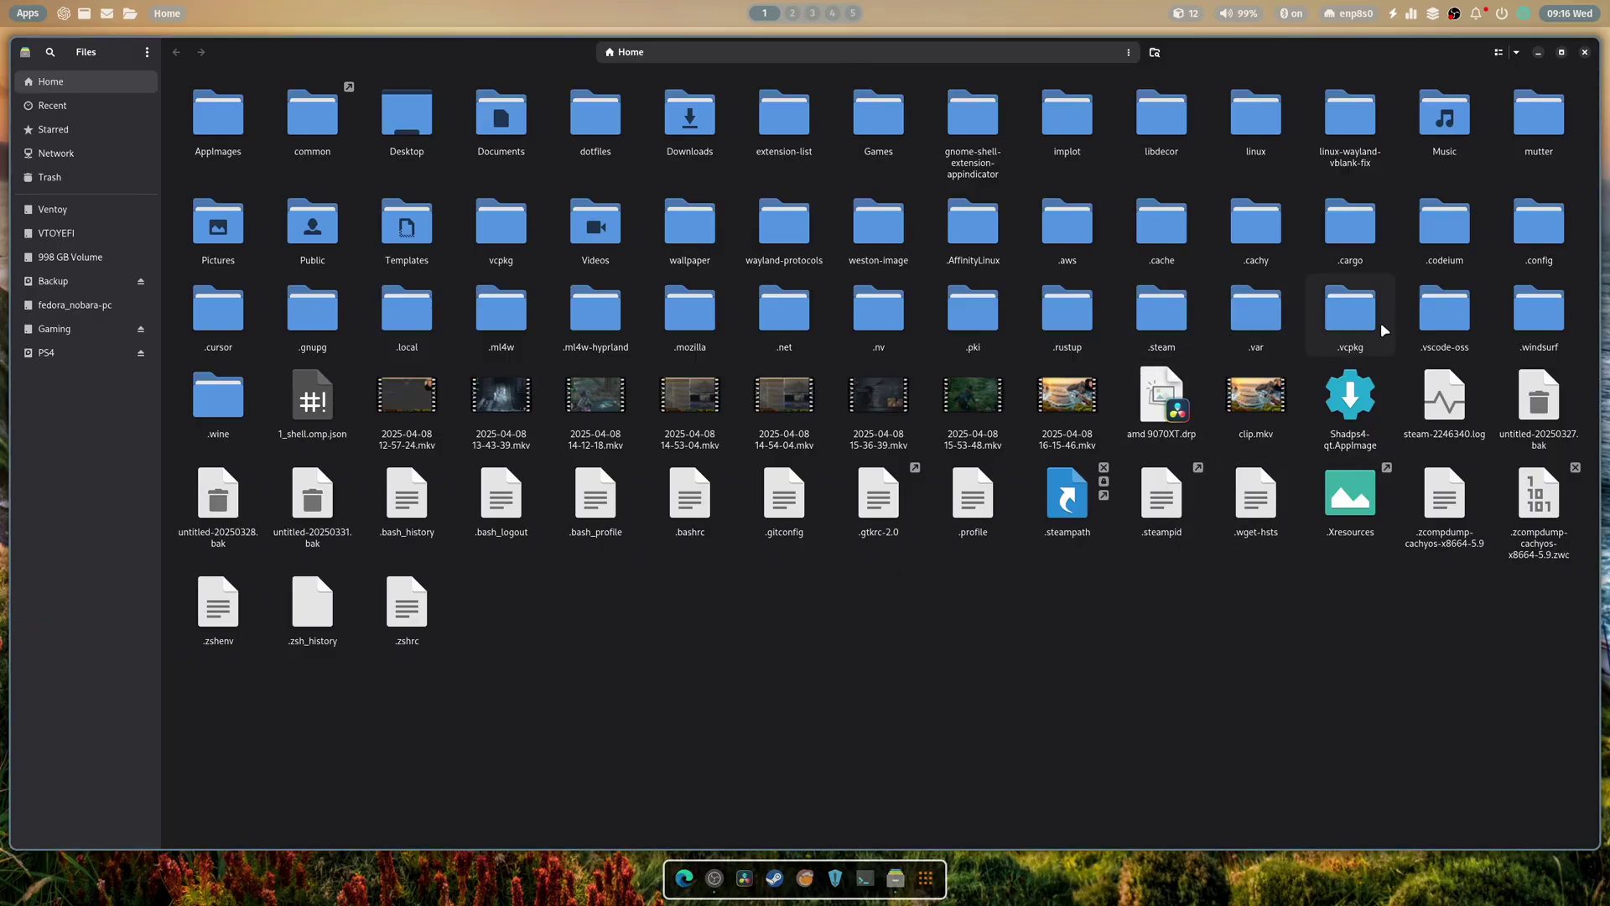
pyautogui.doubleClick(1187, 229)
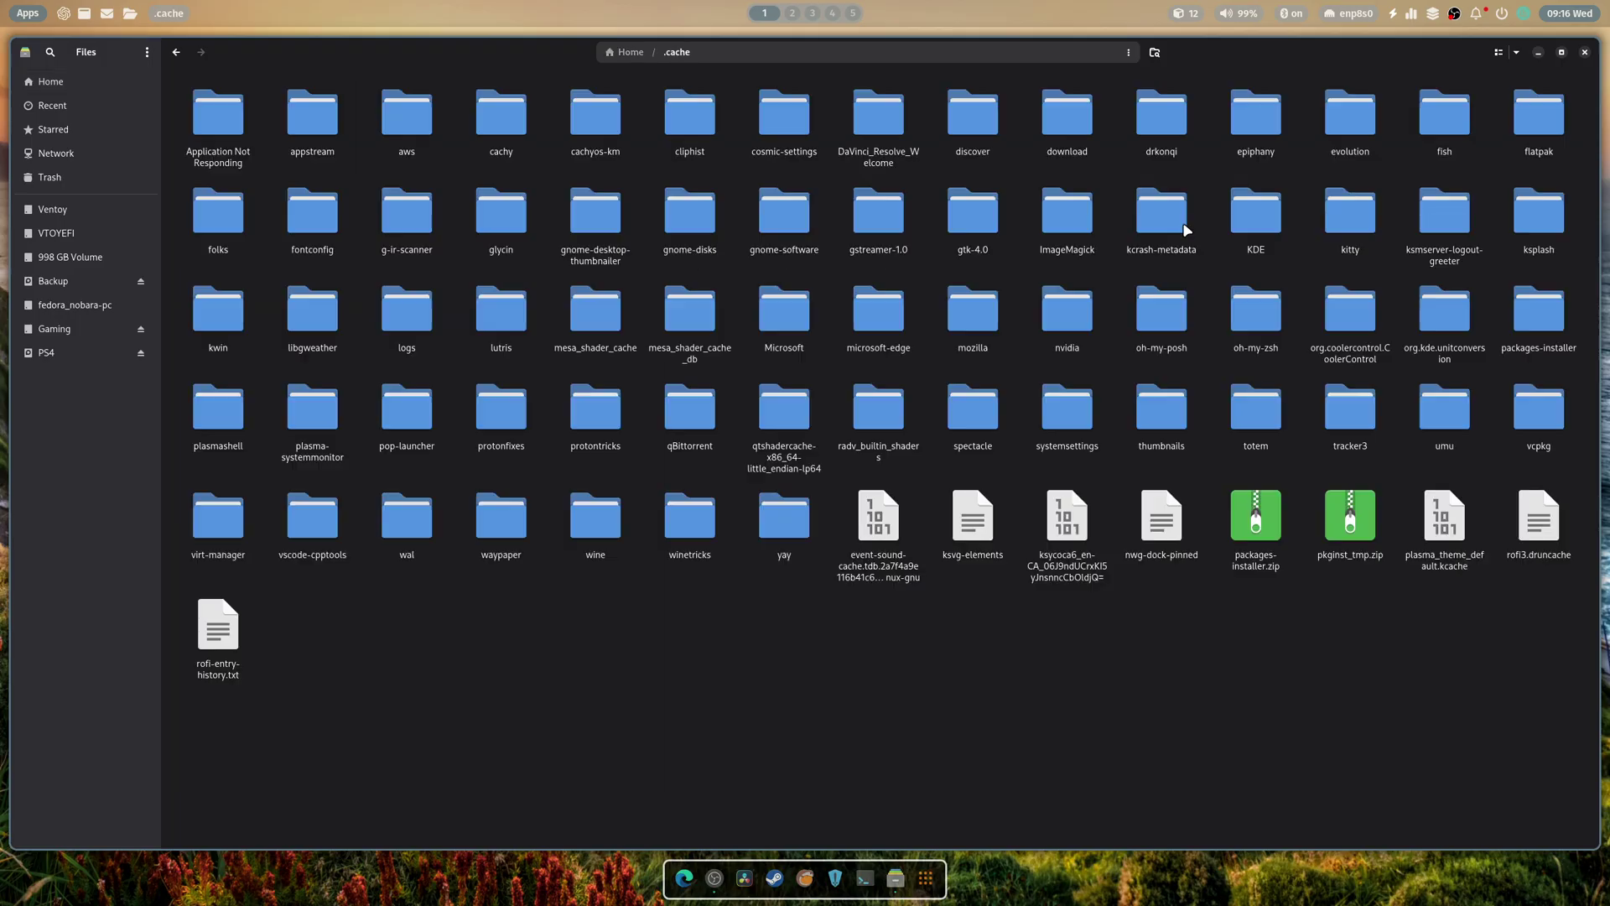
pyautogui.rightClick(1155, 560)
pyautogui.press('Escape')
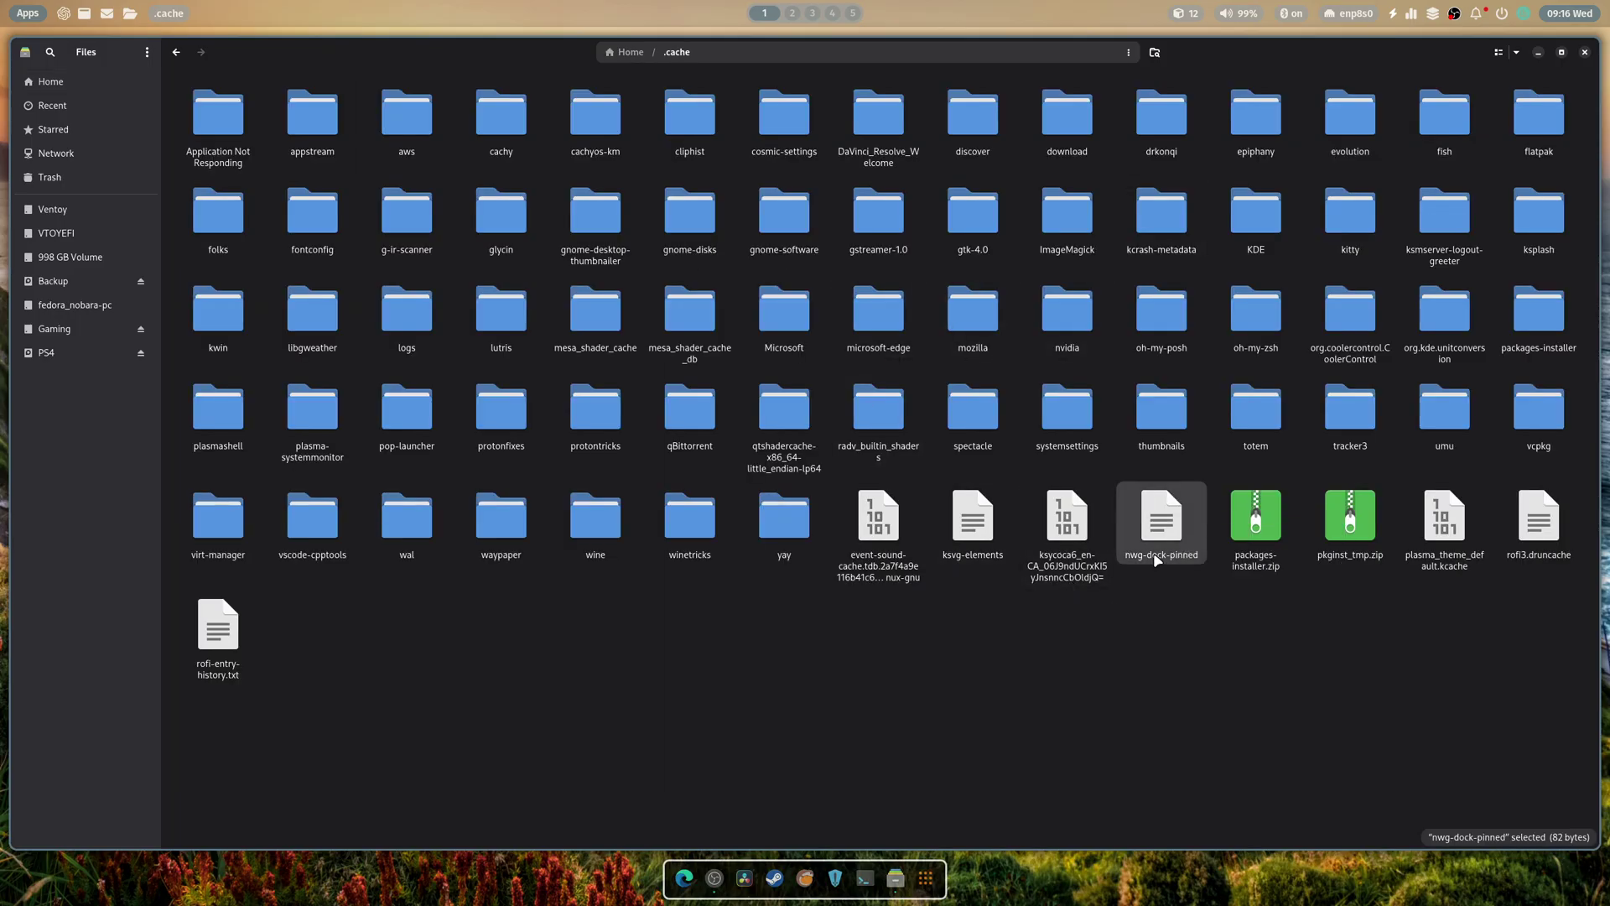
pyautogui.doubleClick(1156, 560)
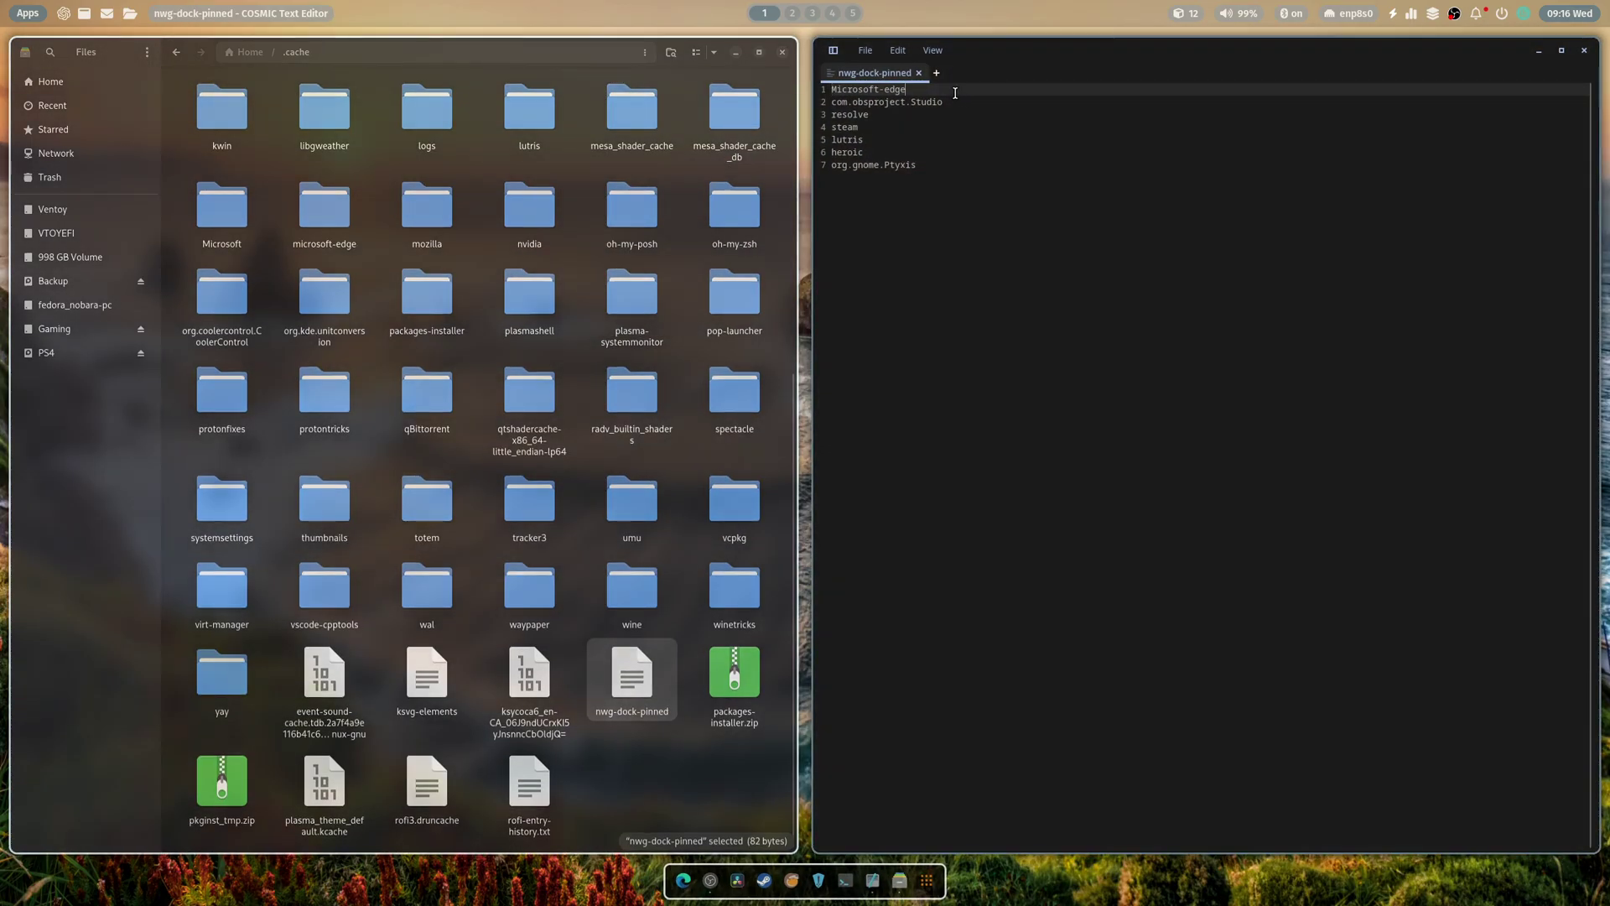
# - Pin the file manager back to the dock and close the editor
pyautogui.press('Return')
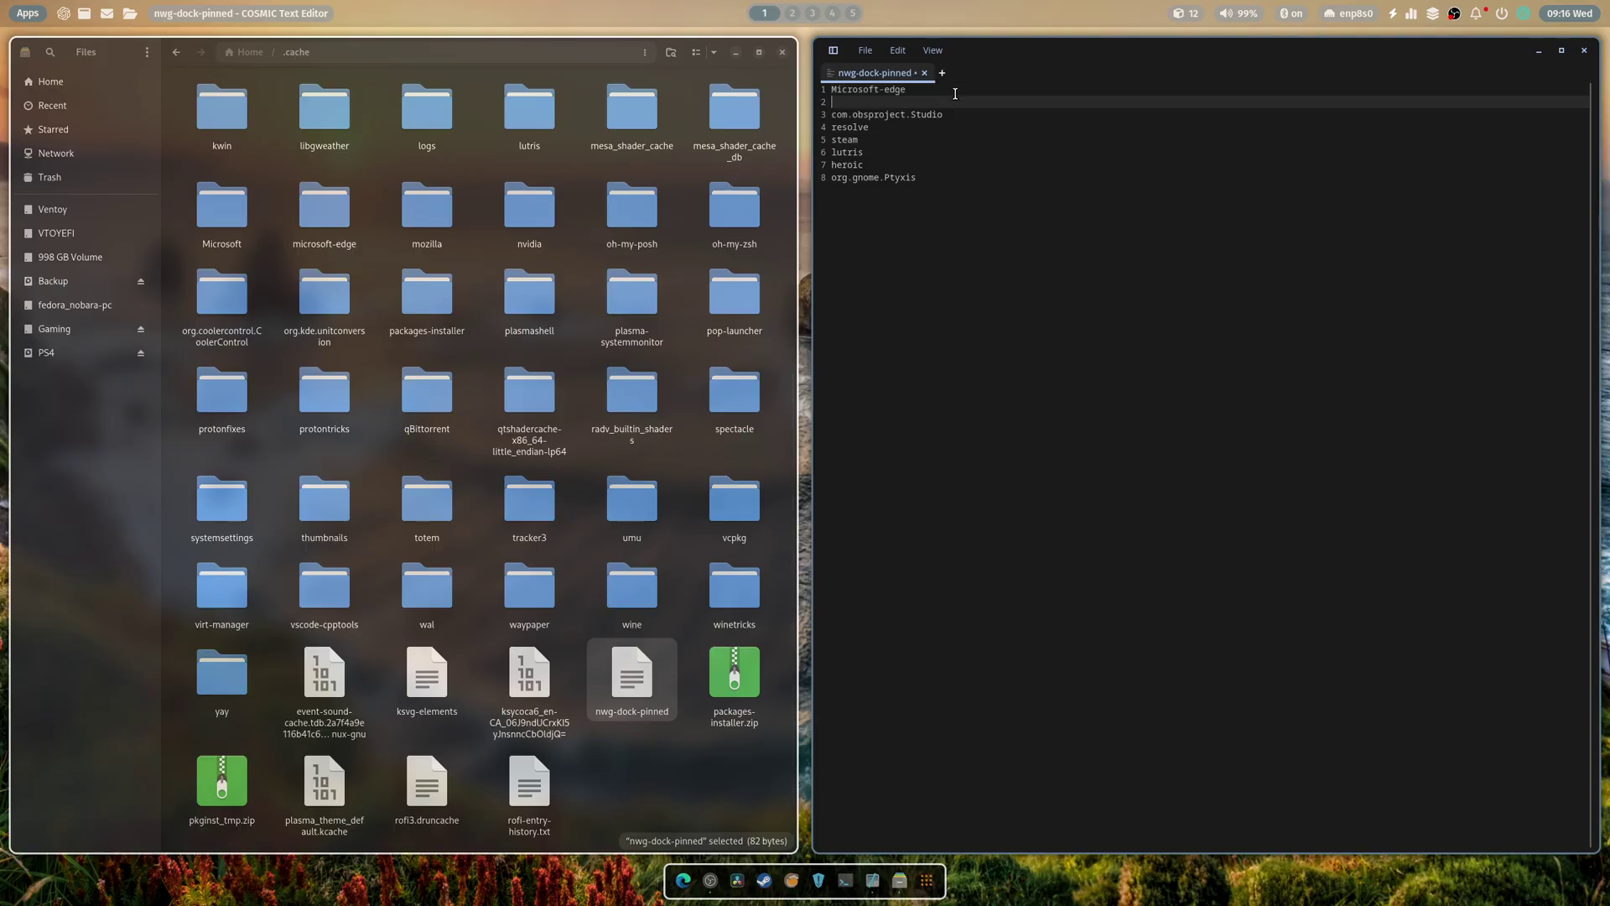
pyautogui.rightClick(898, 883)
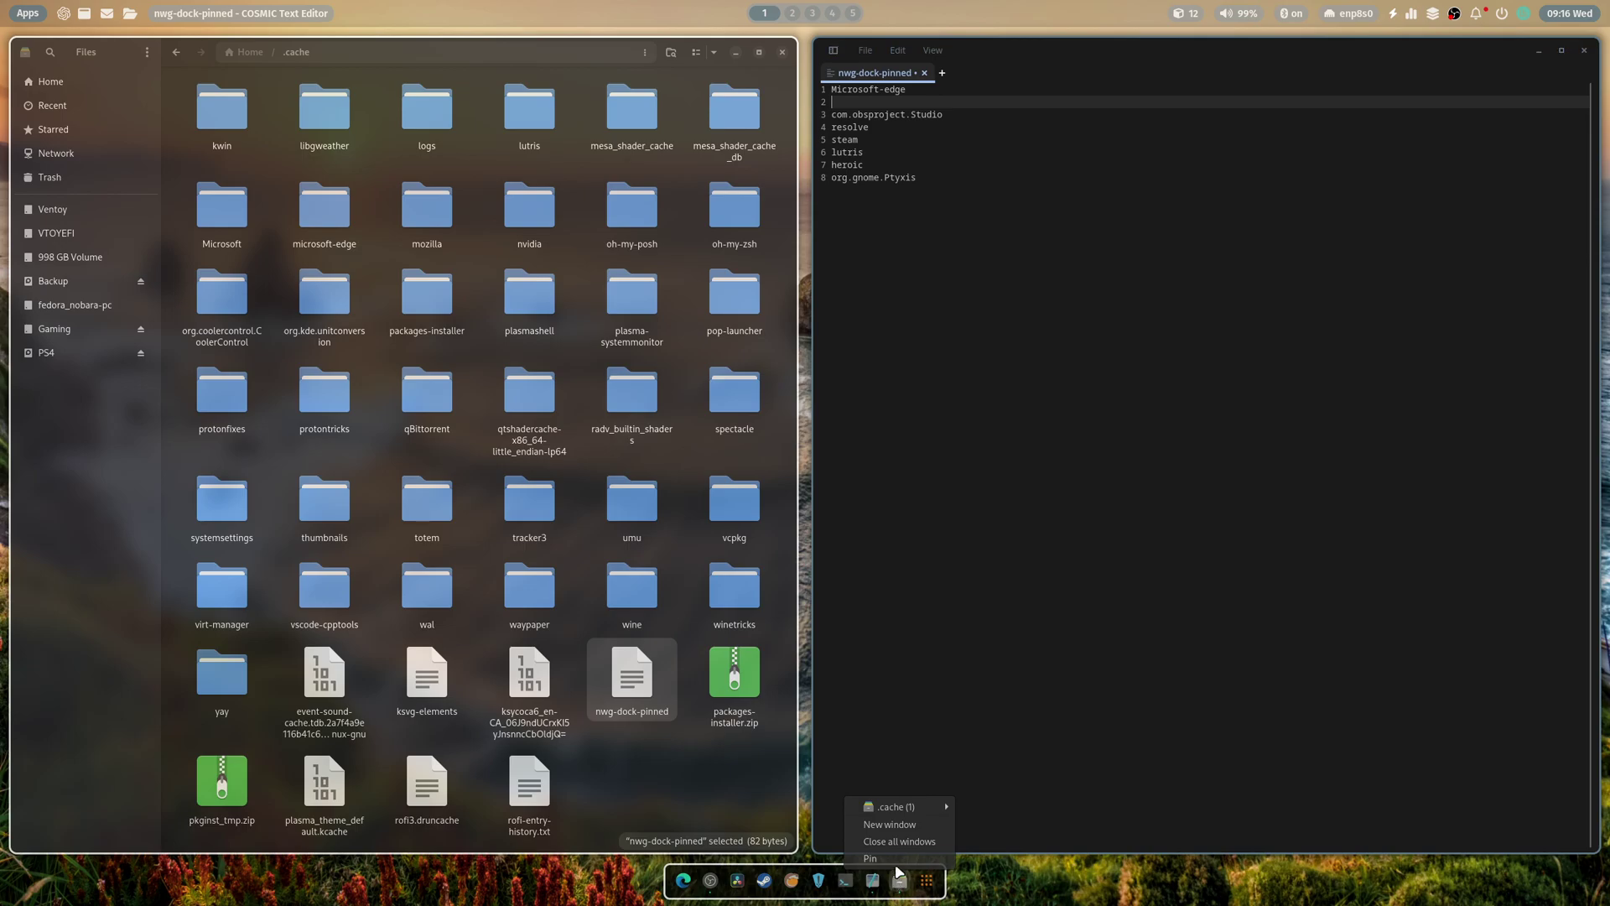
pyautogui.click(893, 863)
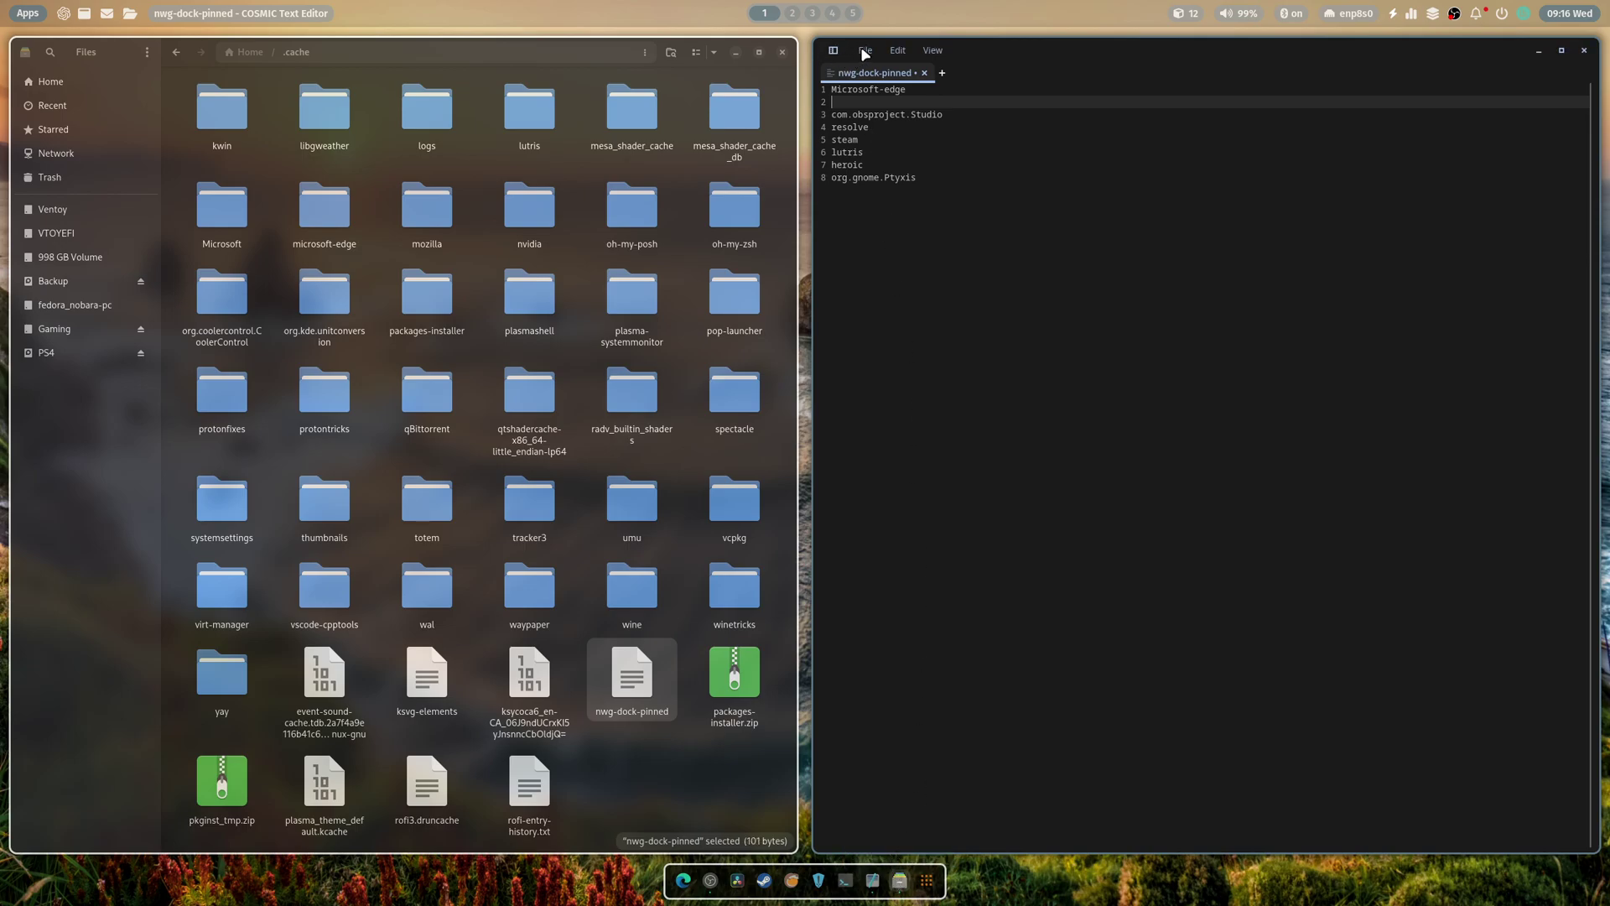
pyautogui.click(1111, 293)
pyautogui.click(1584, 50)
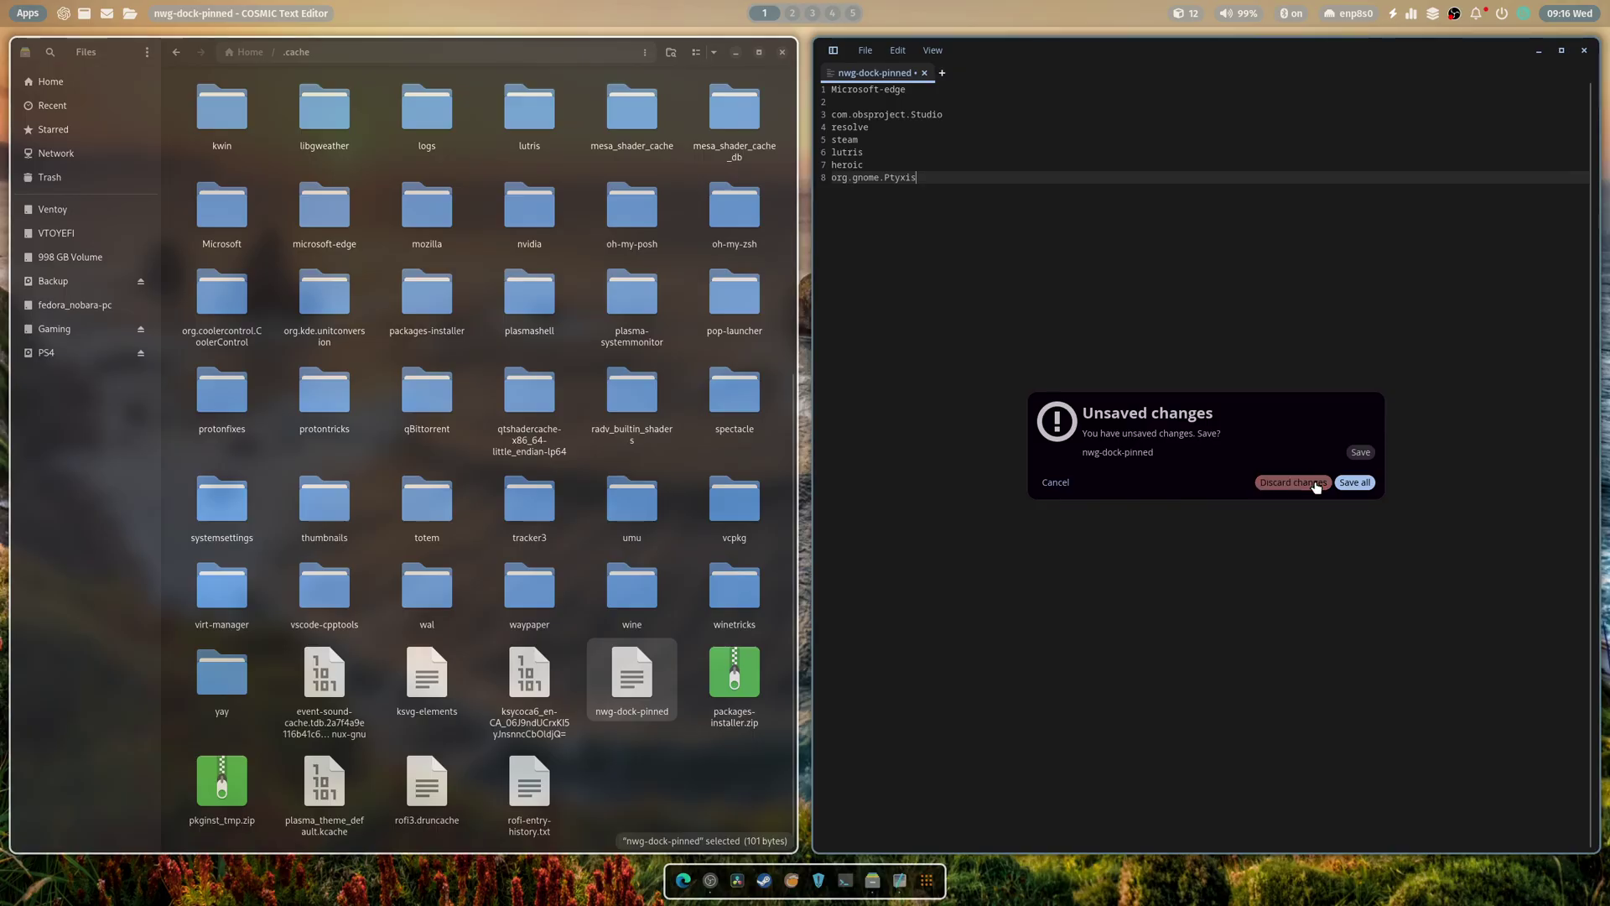
# - Discard the edit, reopen nwg-dock-pinned in COSMIC Text Editor, and unpin then re-pin the file manager
pyautogui.click(1292, 483)
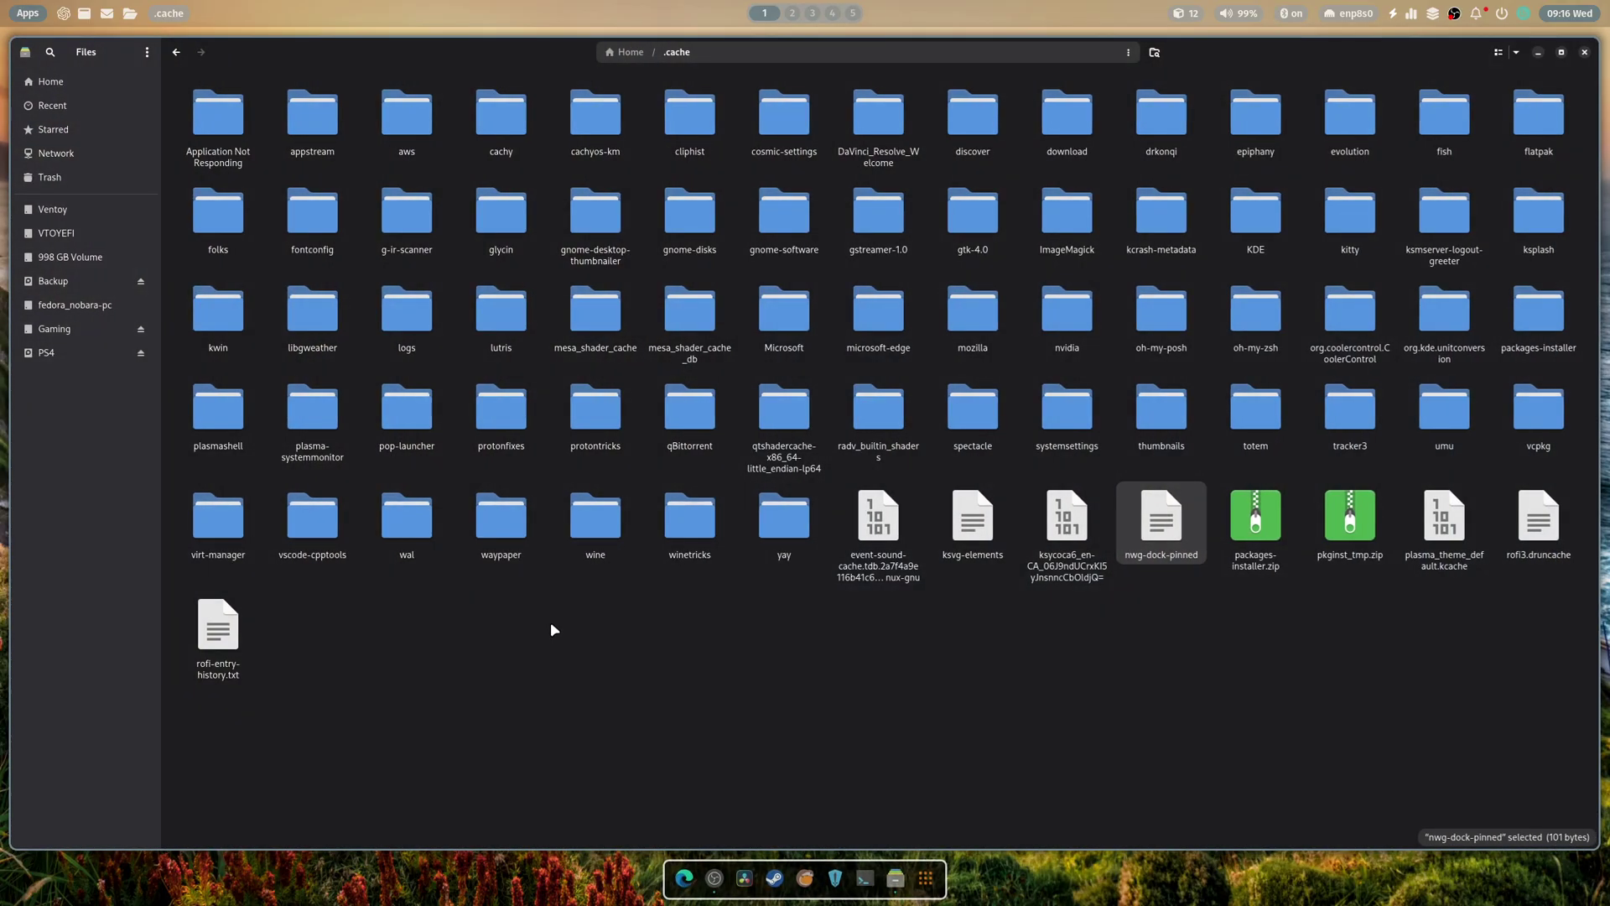
pyautogui.rightClick(1159, 537)
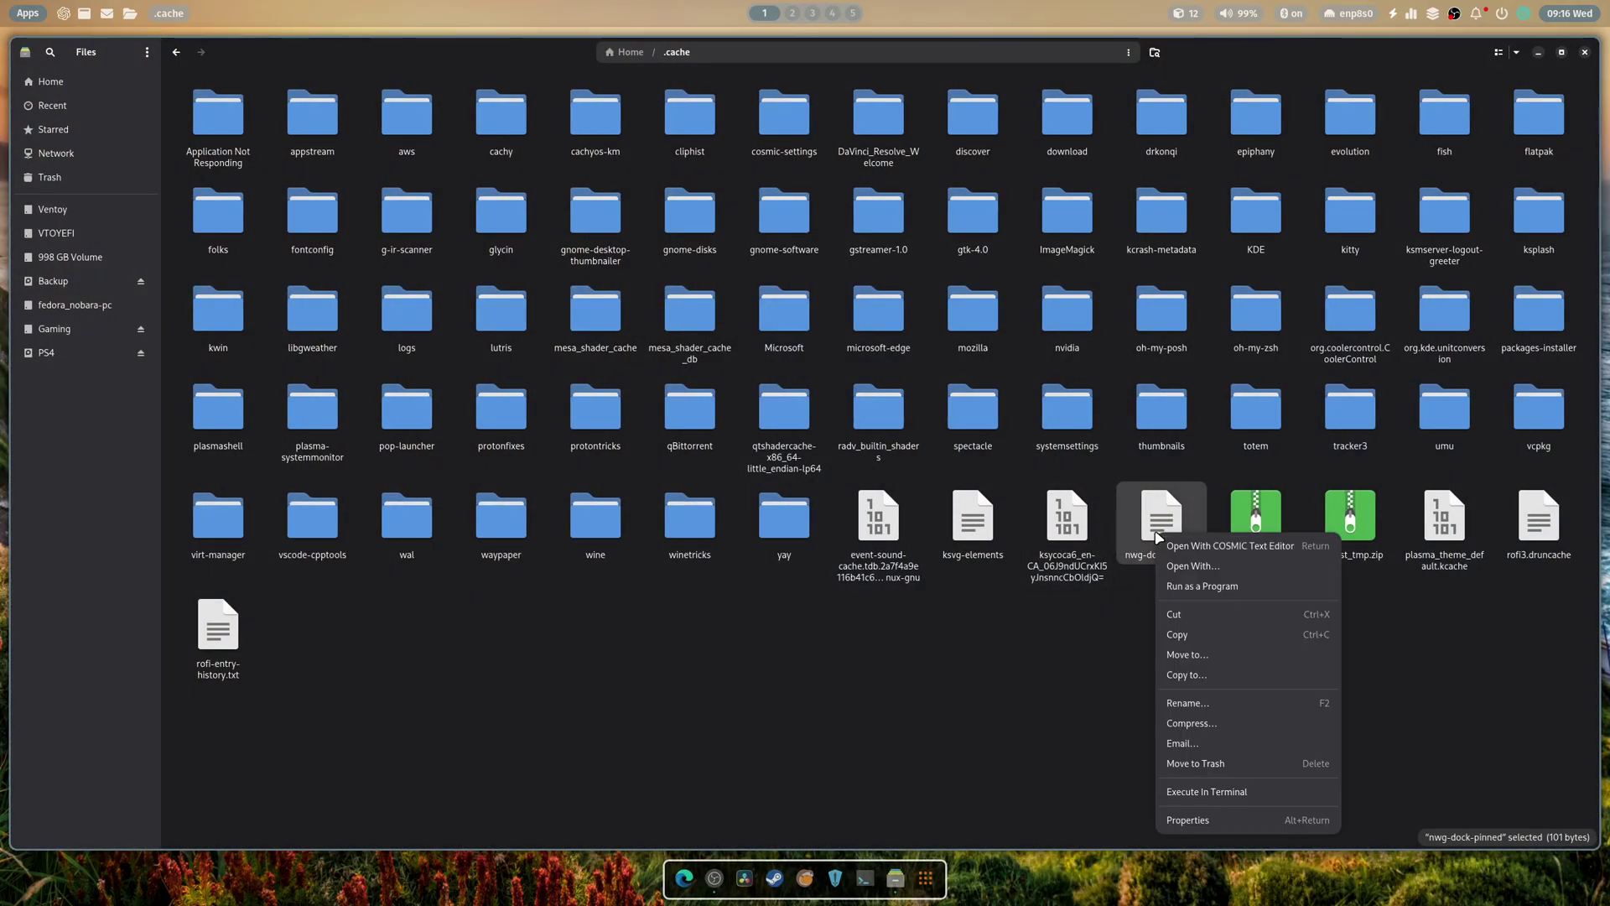
pyautogui.click(1211, 545)
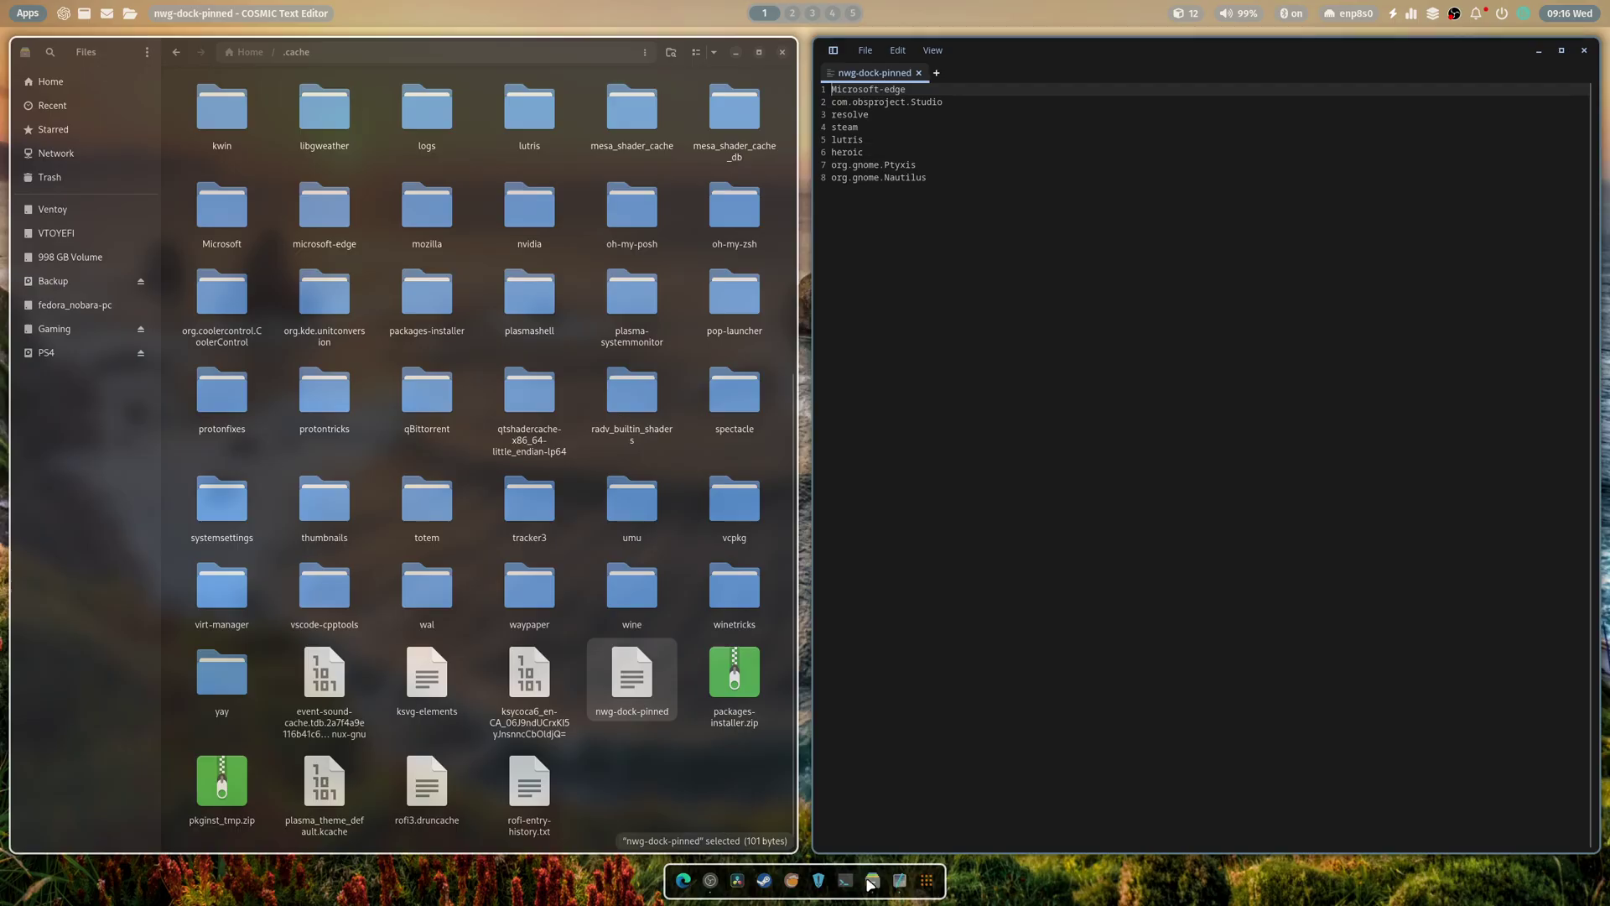
pyautogui.rightClick(870, 883)
pyautogui.click(849, 858)
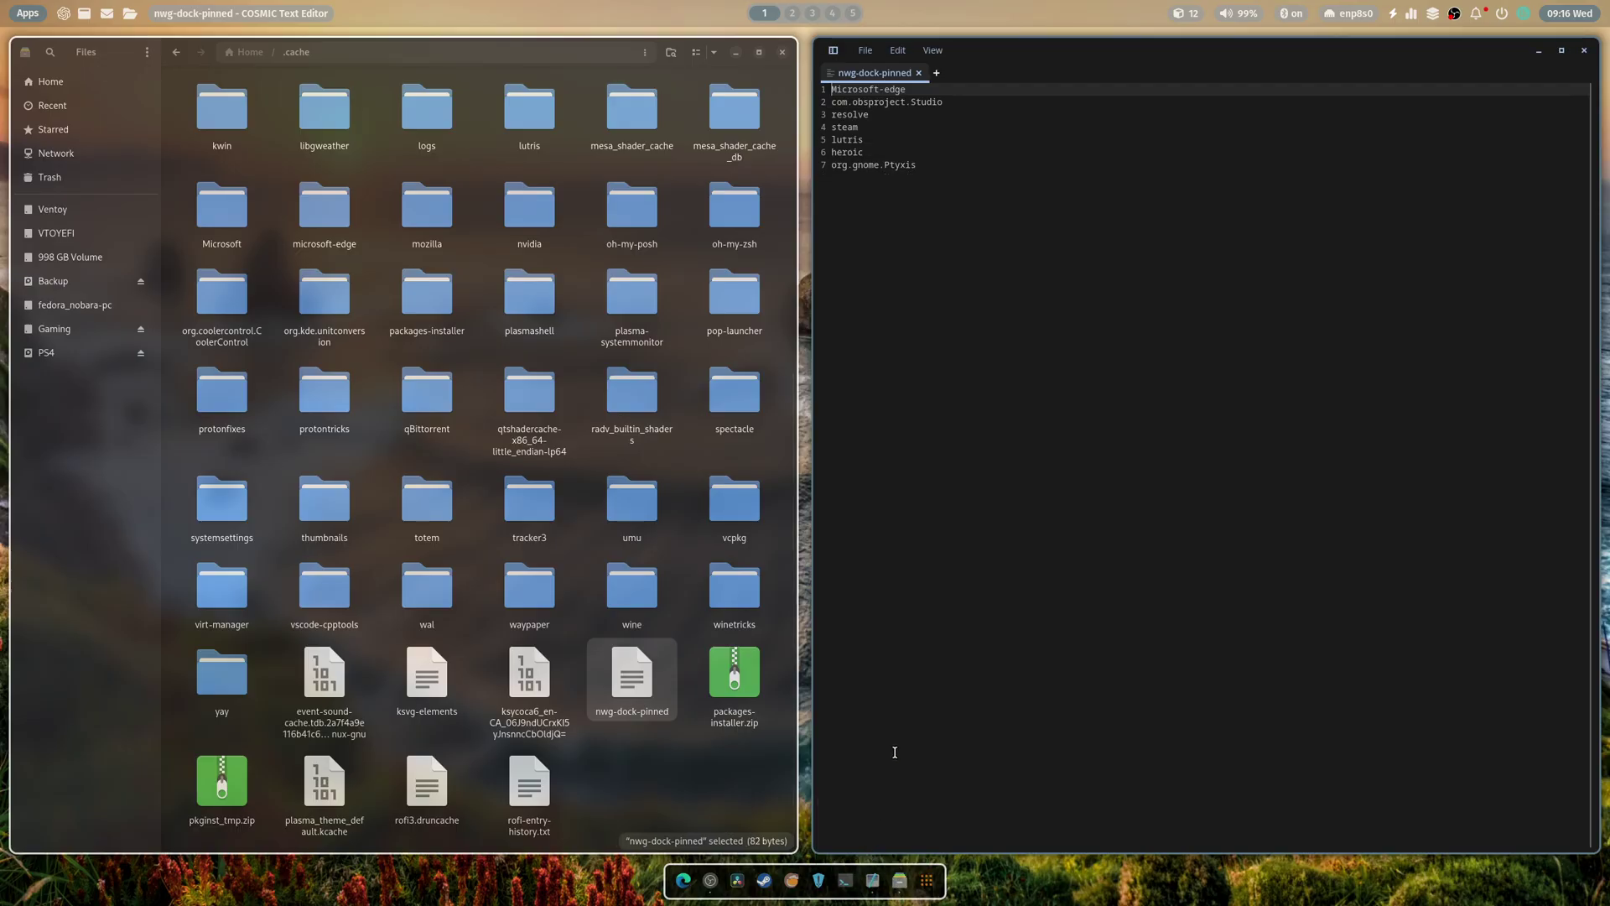
pyautogui.rightClick(900, 880)
pyautogui.click(907, 857)
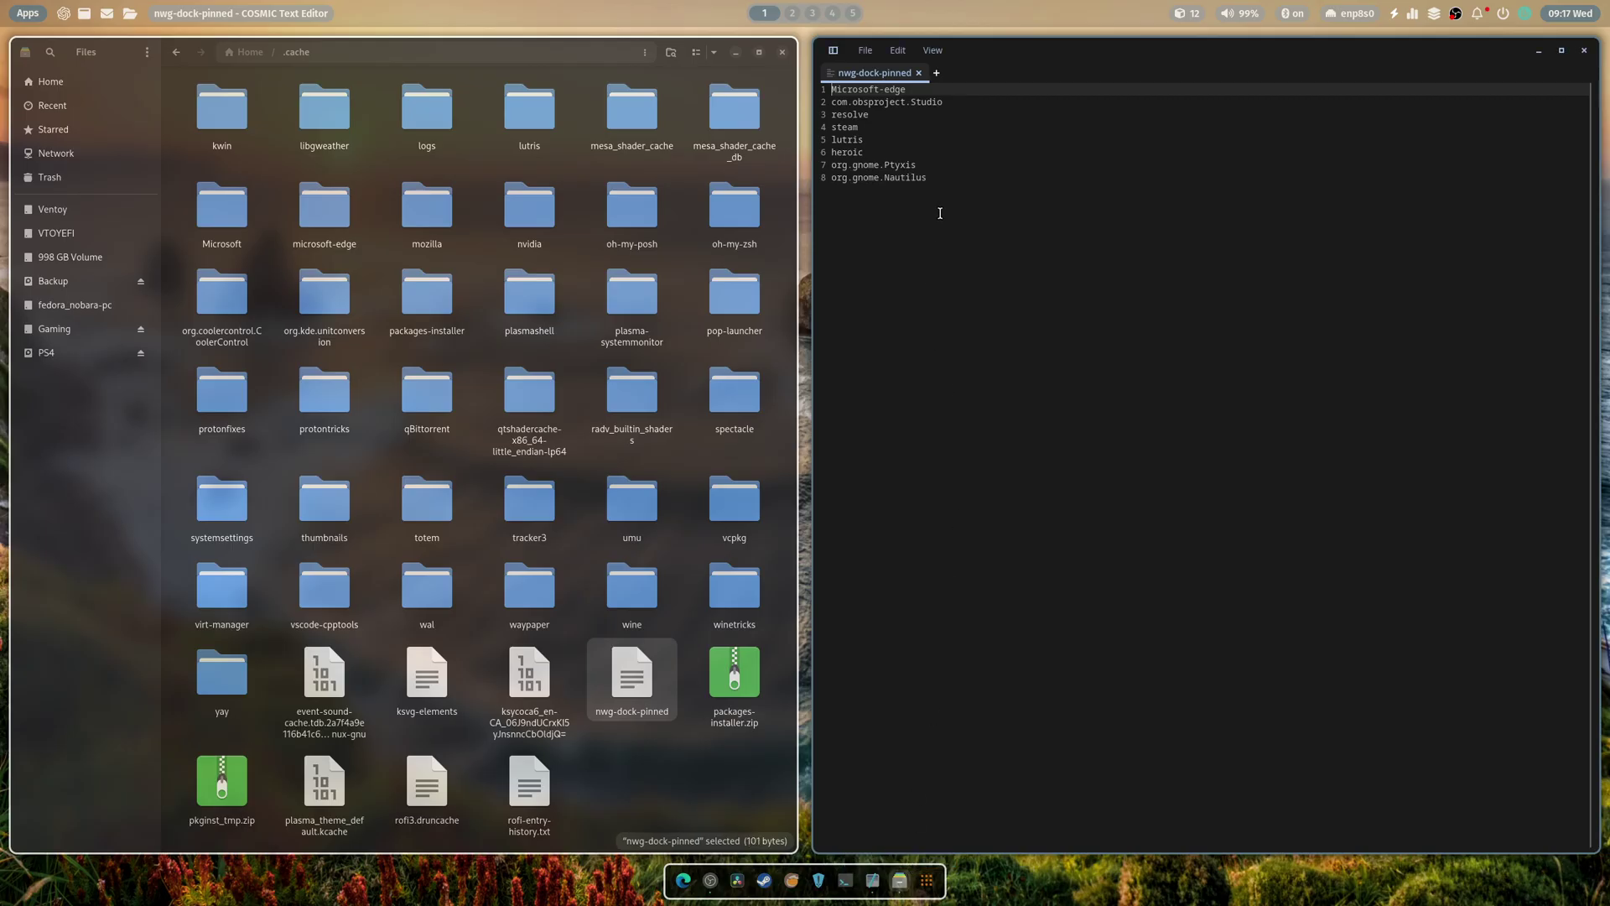
# - Cut org.gnome.Nautilus from line 8, paste it onto line 2, save, and close the editor
pyautogui.moveTo(925, 178); pyautogui.dragTo(833, 177)
pyautogui.rightClick(859, 185)
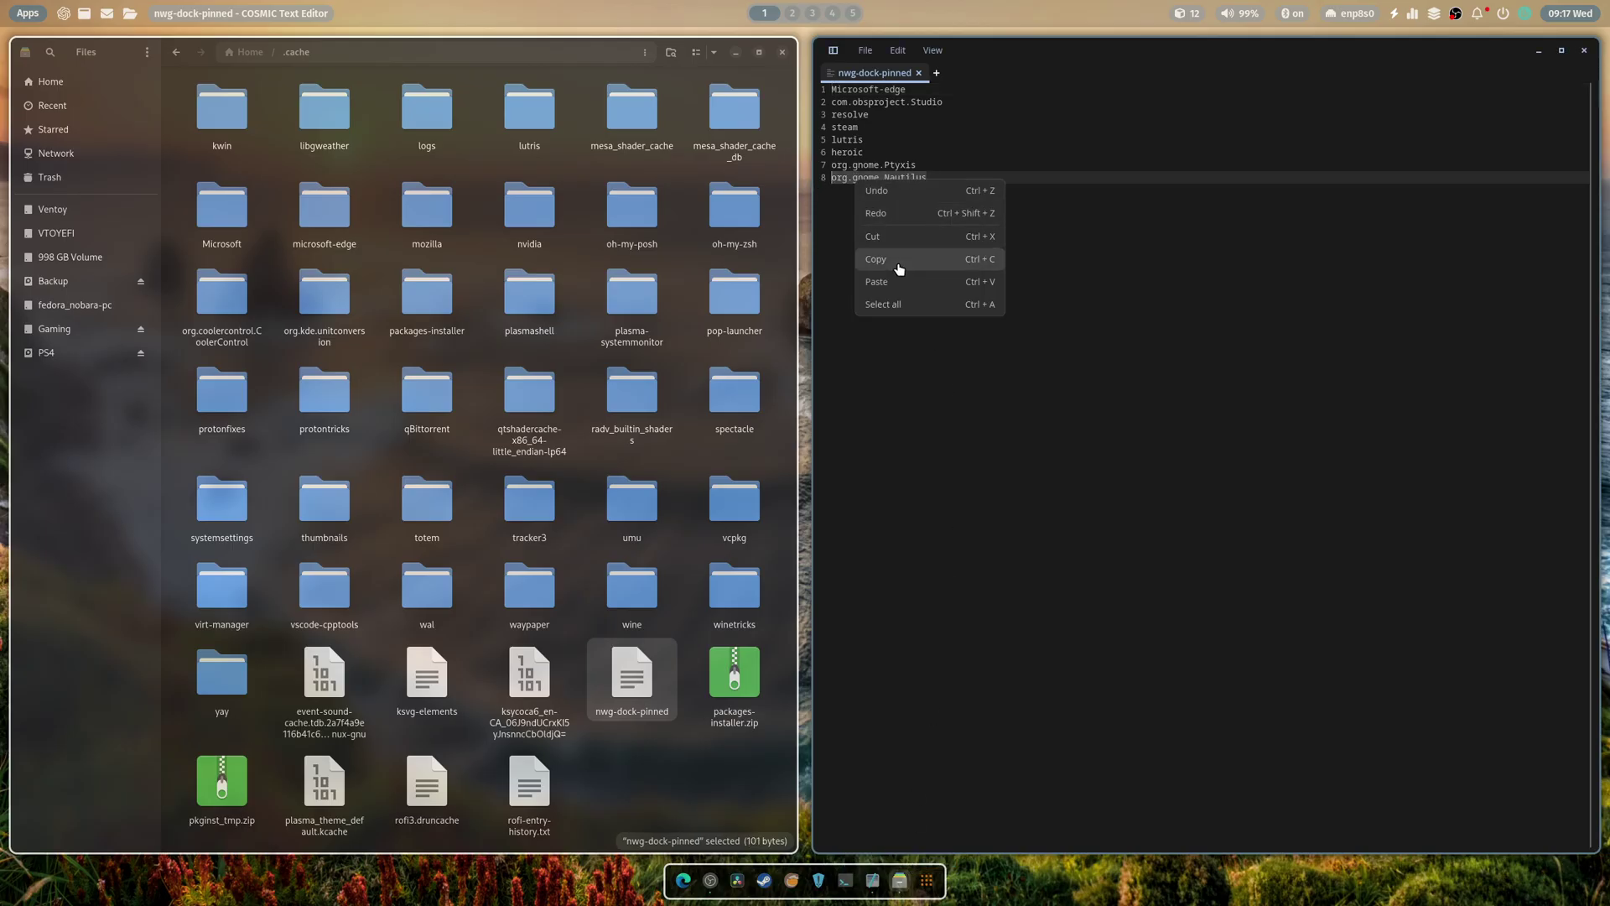
pyautogui.click(879, 237)
pyautogui.click(916, 90)
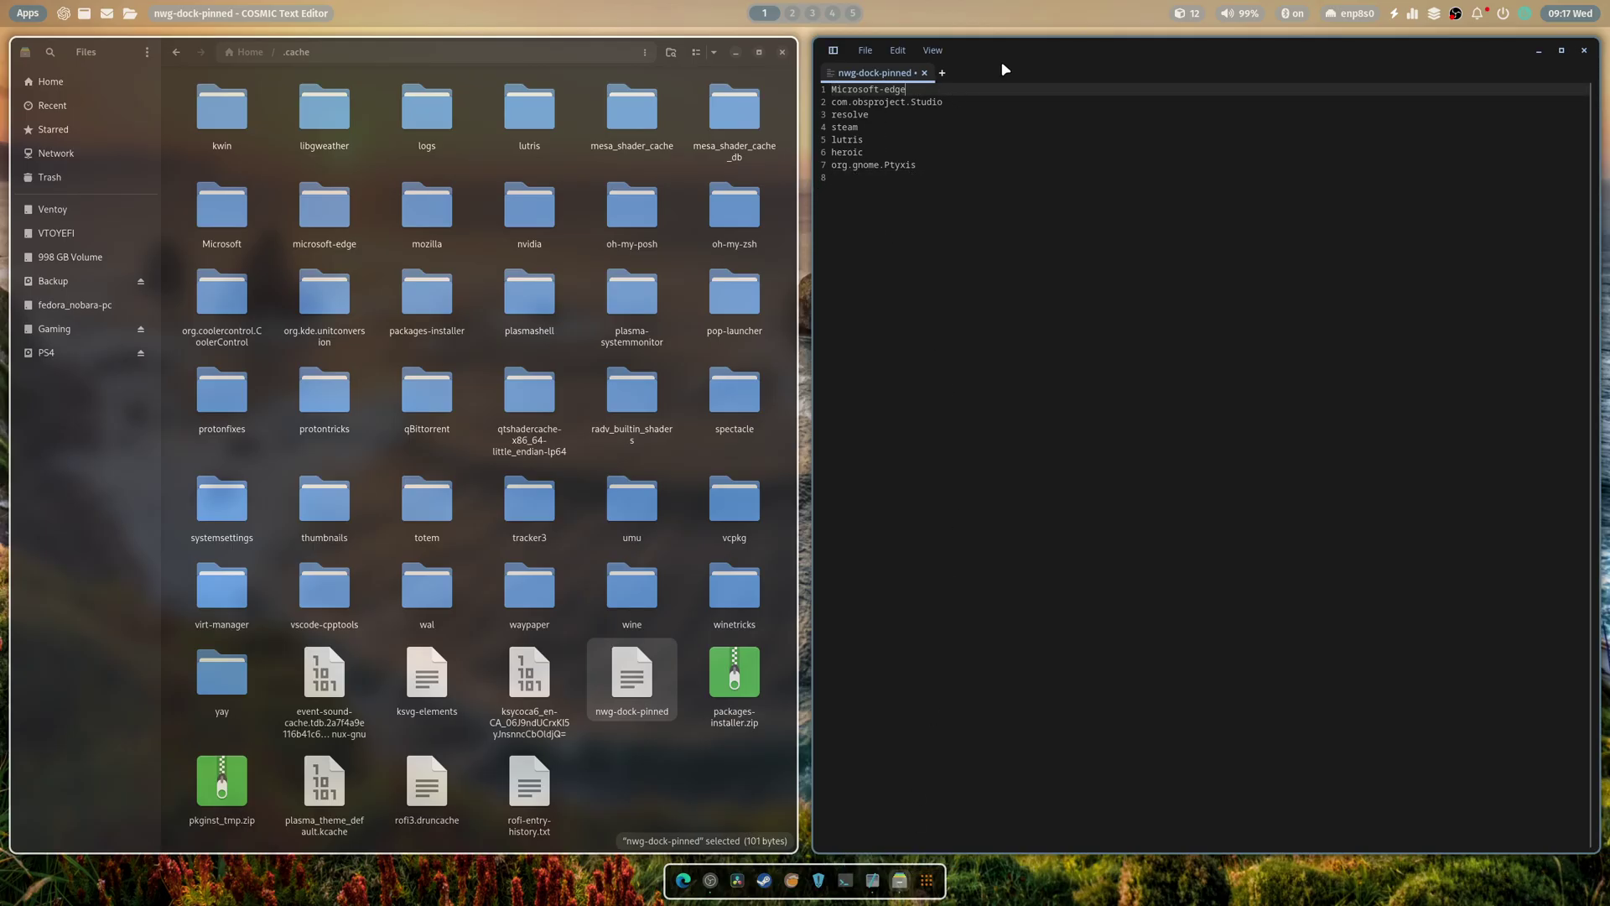
pyautogui.press('Return')
pyautogui.hotkey('ctrl', 'v')
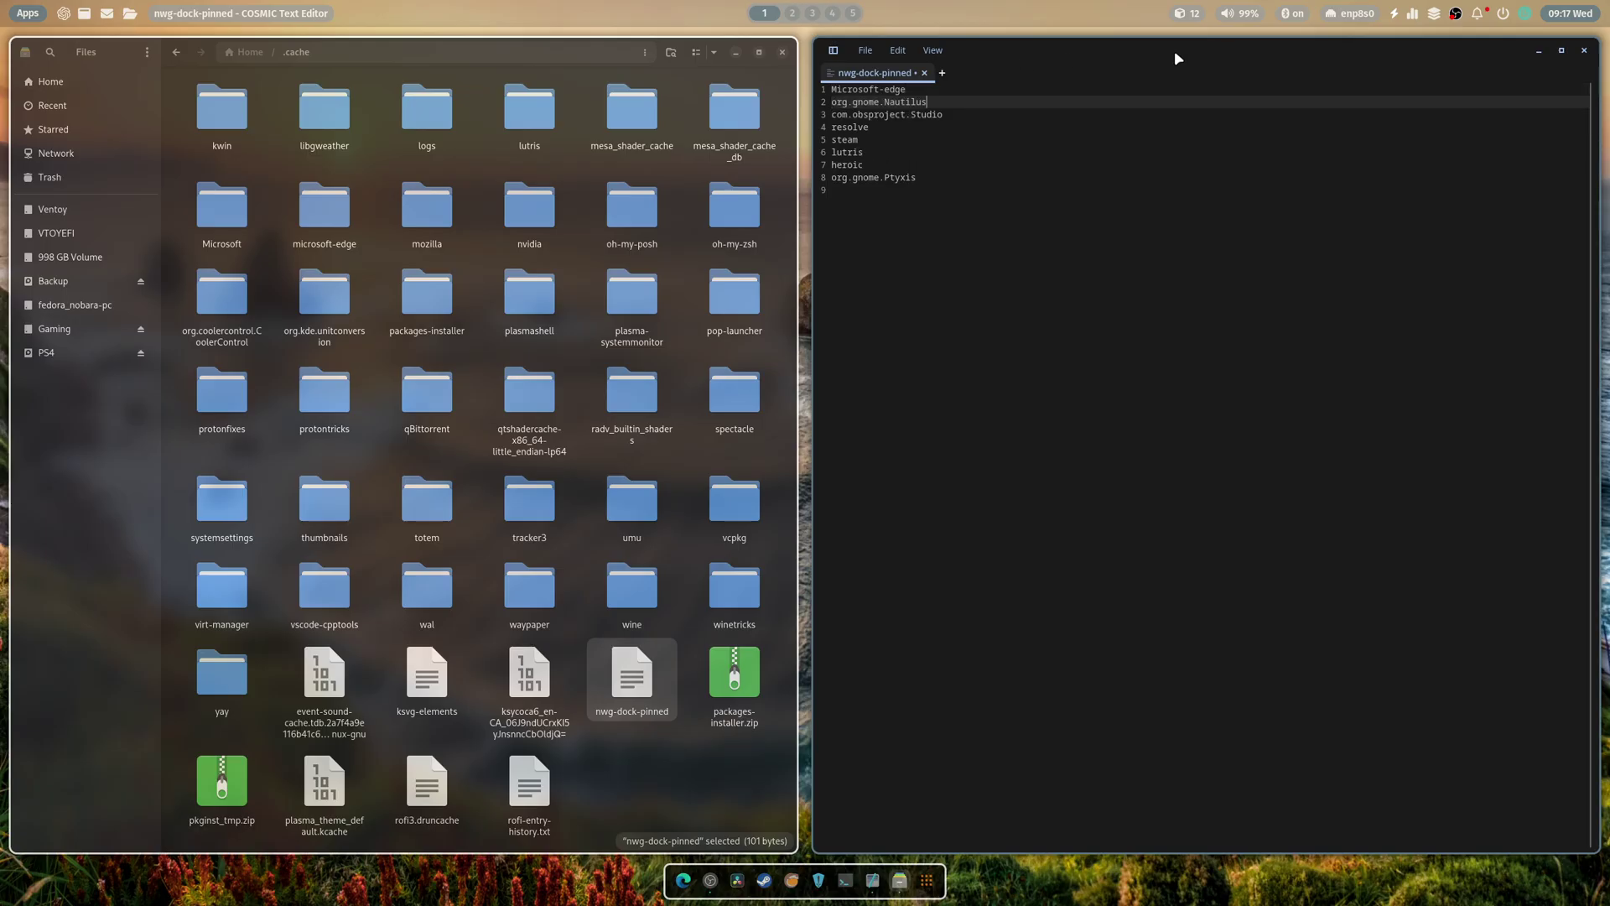
pyautogui.click(865, 50)
pyautogui.click(895, 256)
pyautogui.click(1584, 50)
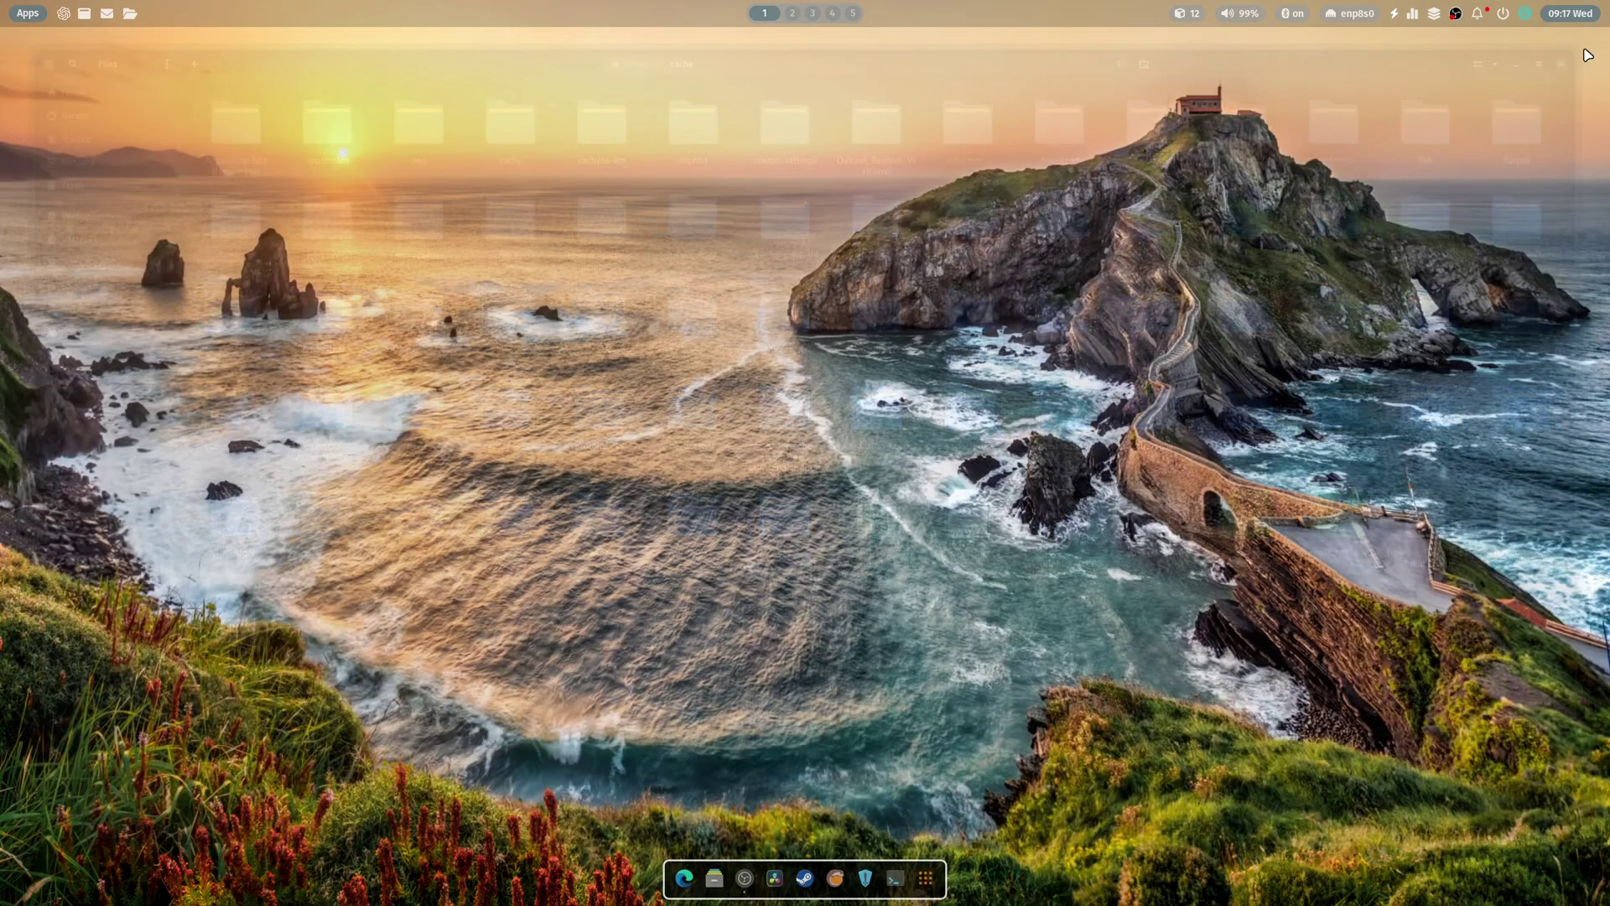
# - Close the Files window and switch to workspace 2 with Super+2
pyautogui.click(1583, 52)
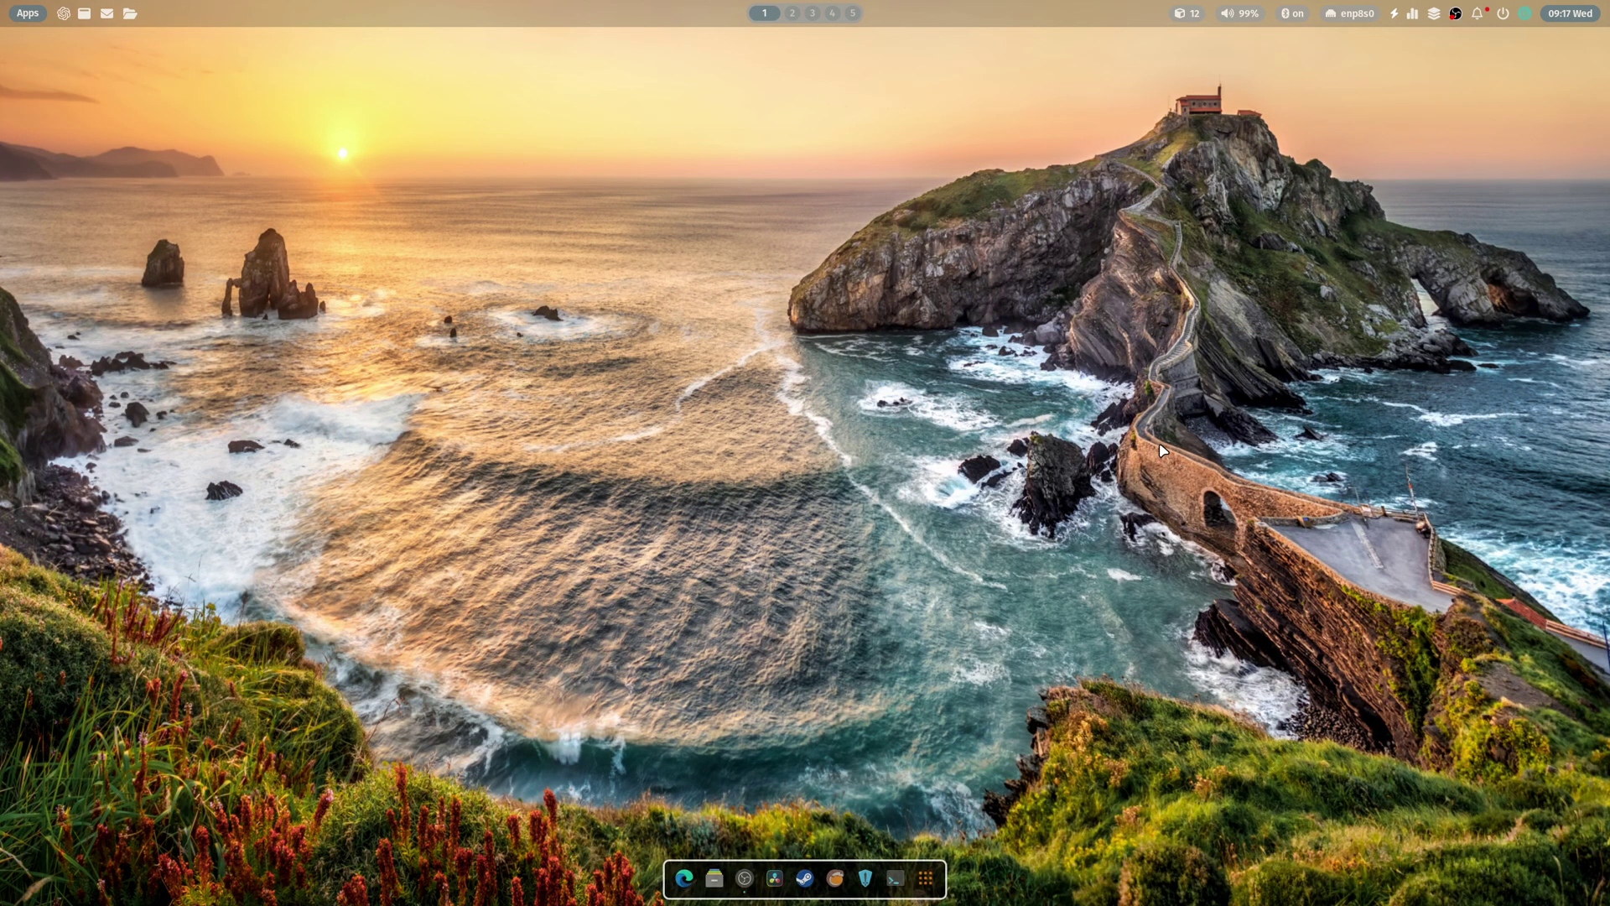
pyautogui.press('super+2')
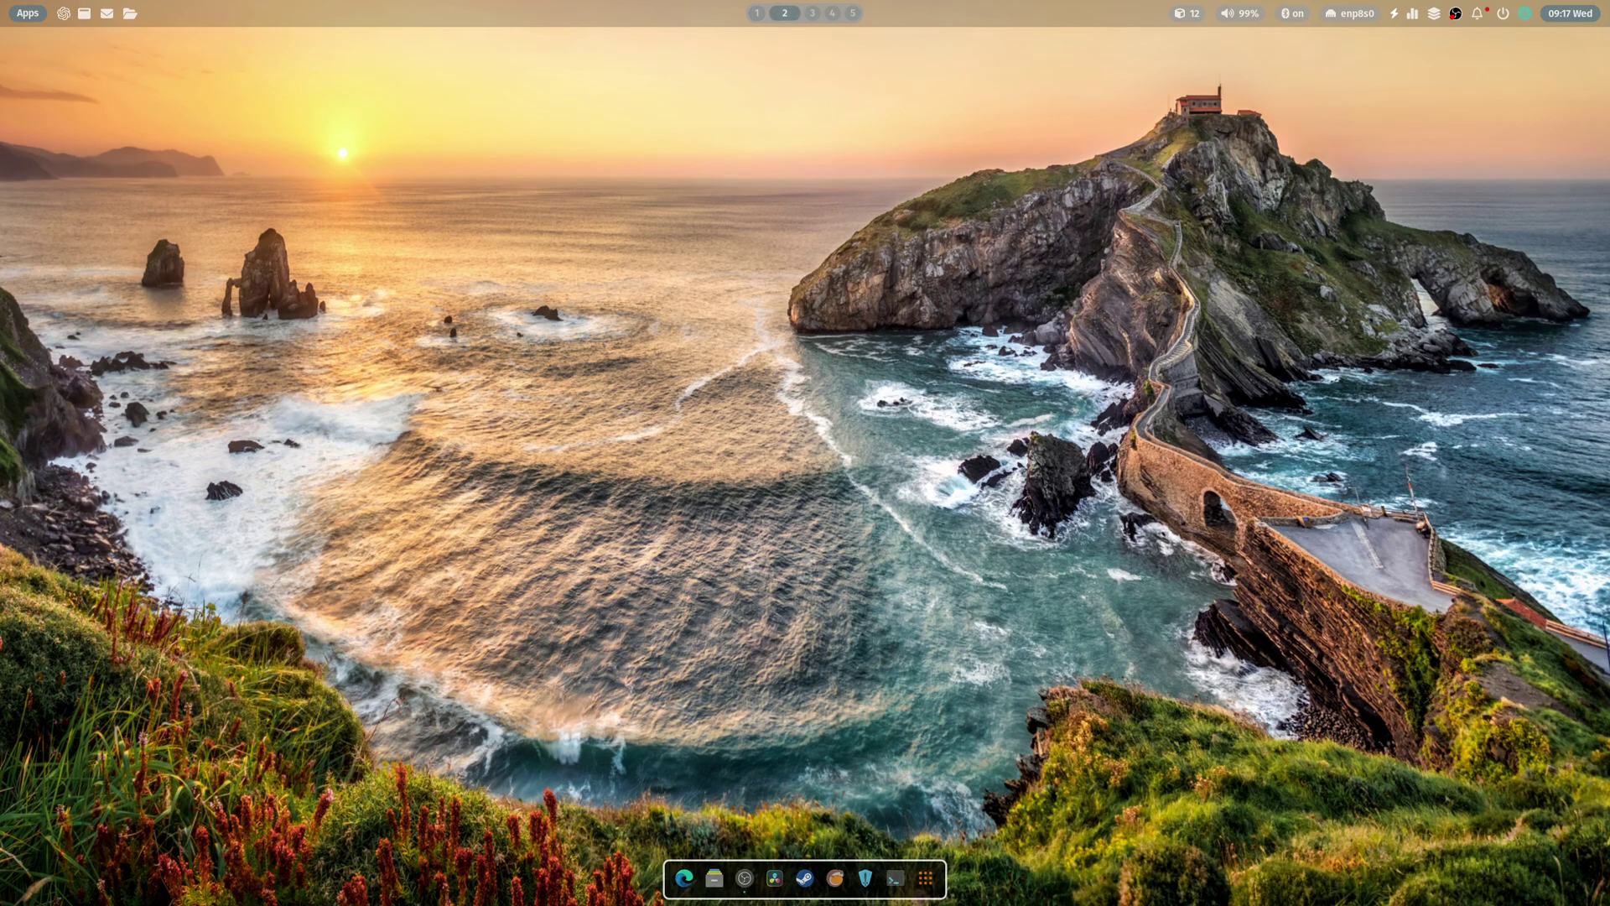